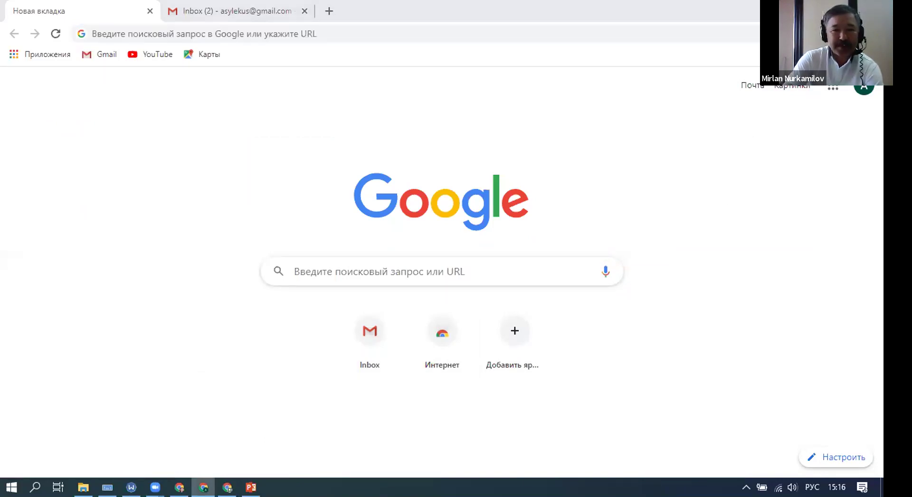
{"action": "key", "text": "alt+Tab"}
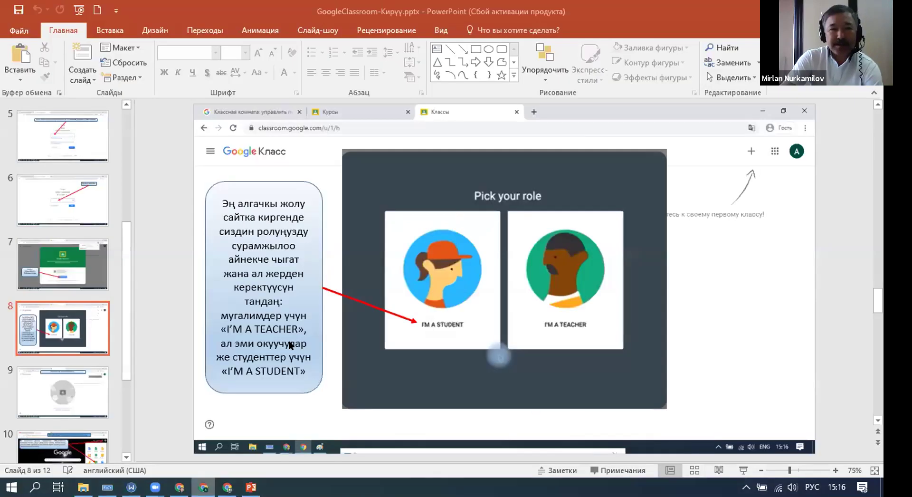
{"action": "left_click", "coordinate": [239, 13]}
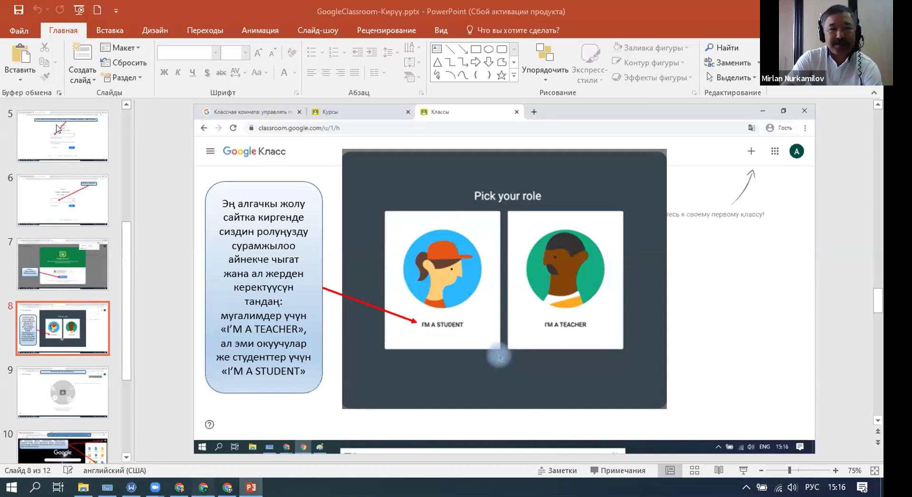
{"action": "key", "text": "alt+Tab"}
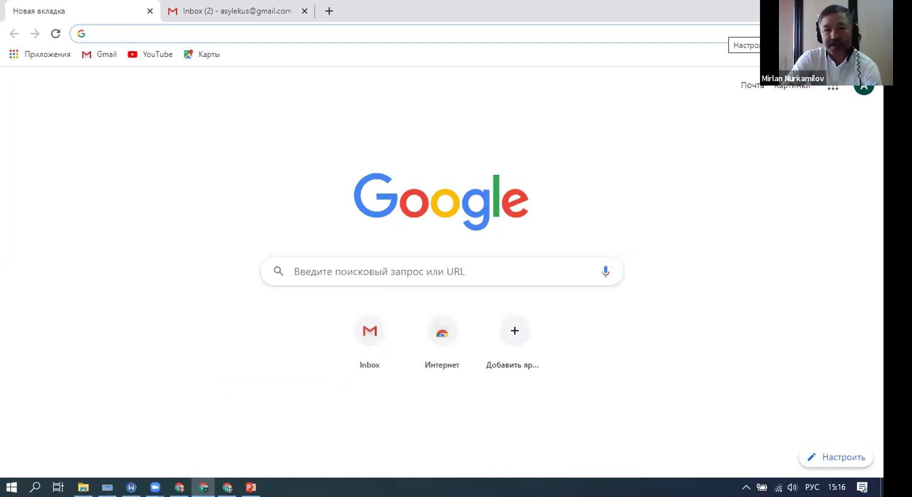
Step: Open the browser settings and expand the additional (Дополнительные) settings
{"action": "left_click", "coordinate": [873, 33]}
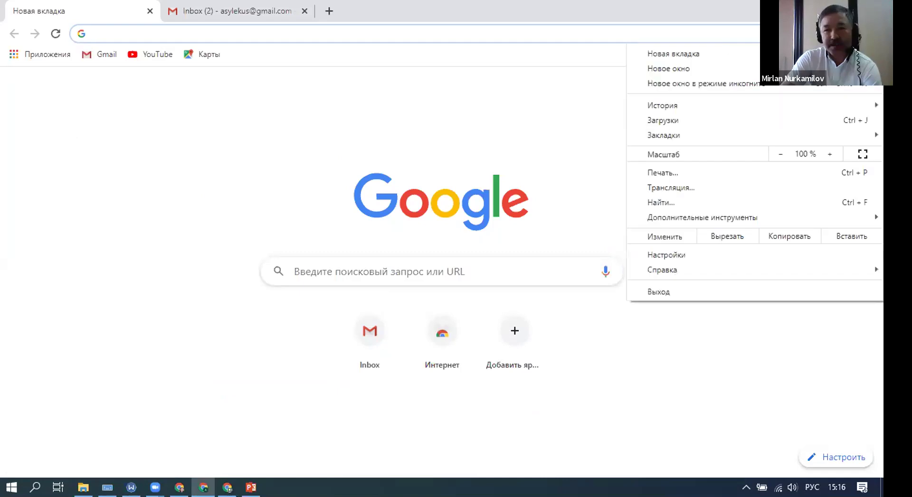
{"action": "left_click", "coordinate": [711, 257]}
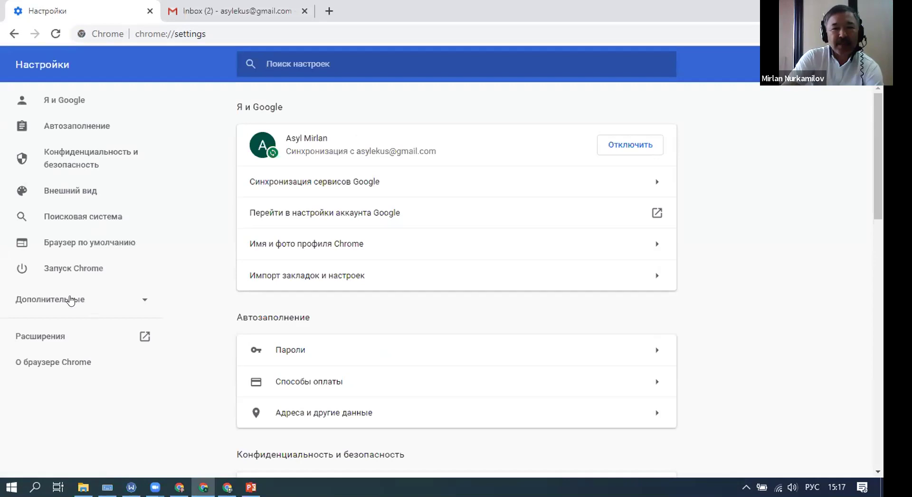
{"action": "scroll", "coordinate": [491, 293], "scroll_direction": "down", "scroll_amount": 15}
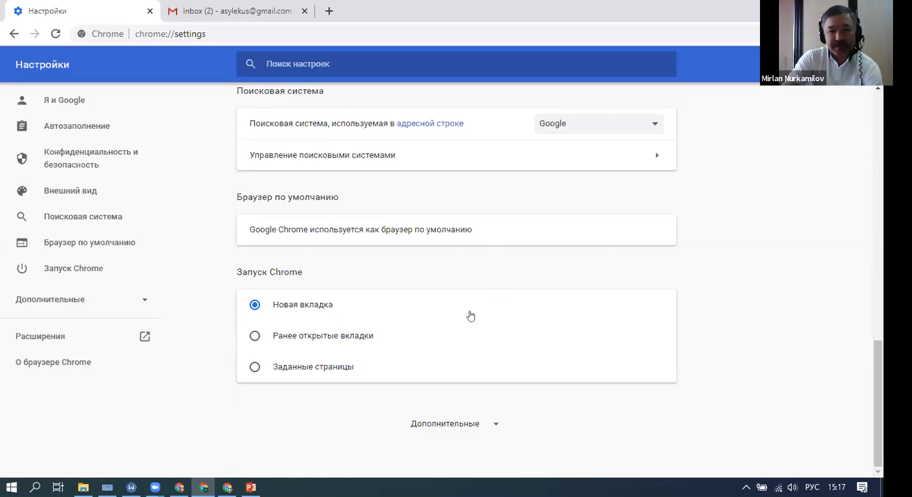
{"action": "left_click", "coordinate": [475, 423]}
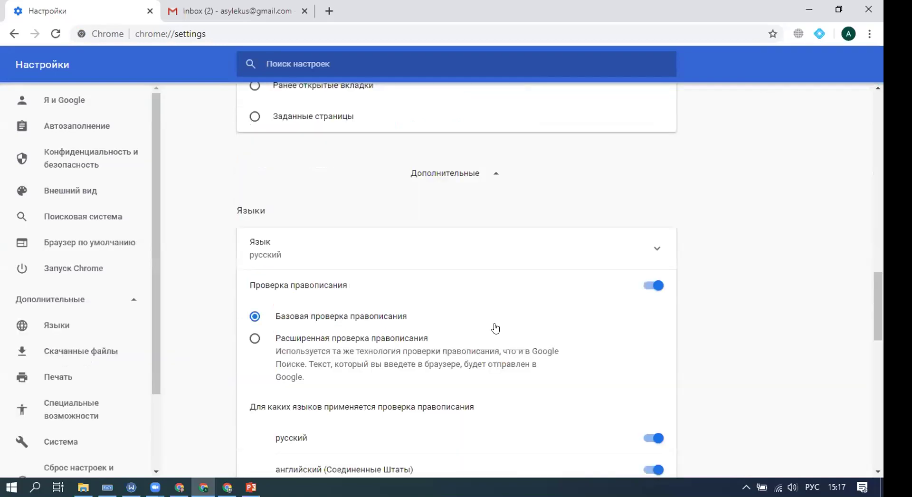
Step: Expand the preferred language list (Язык) in the Языки section of the settings
{"action": "scroll", "coordinate": [301, 180], "scroll_direction": "down", "scroll_amount": 3}
{"action": "scroll", "coordinate": [283, 172], "scroll_direction": "up", "scroll_amount": 2}
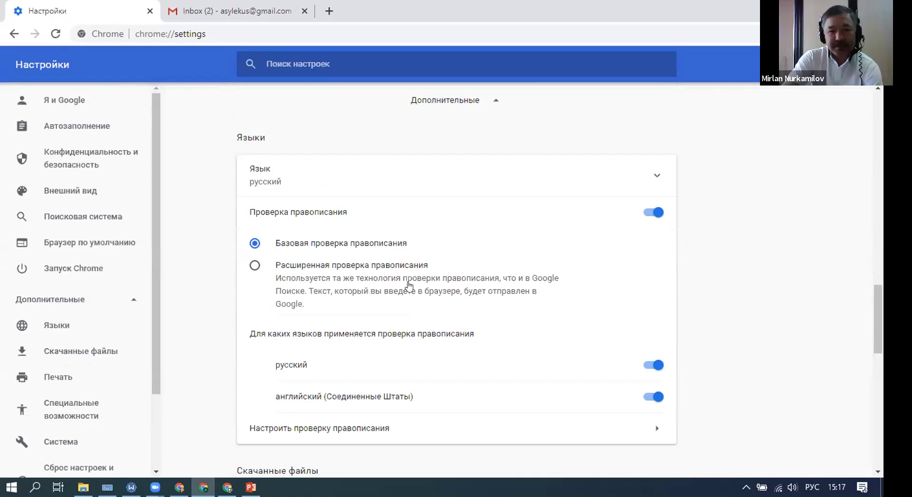
{"action": "scroll", "coordinate": [409, 285], "scroll_direction": "up", "scroll_amount": 1}
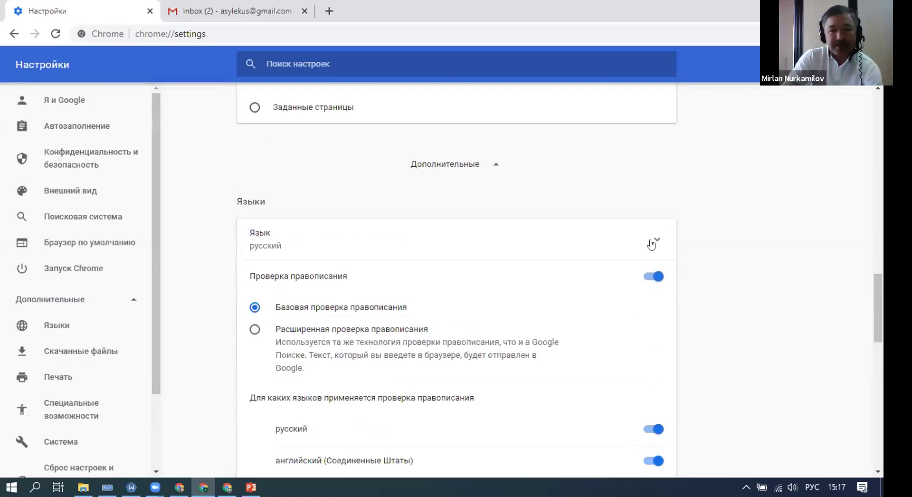
{"action": "left_click", "coordinate": [657, 240]}
{"action": "scroll", "coordinate": [570, 242], "scroll_direction": "down", "scroll_amount": 3}
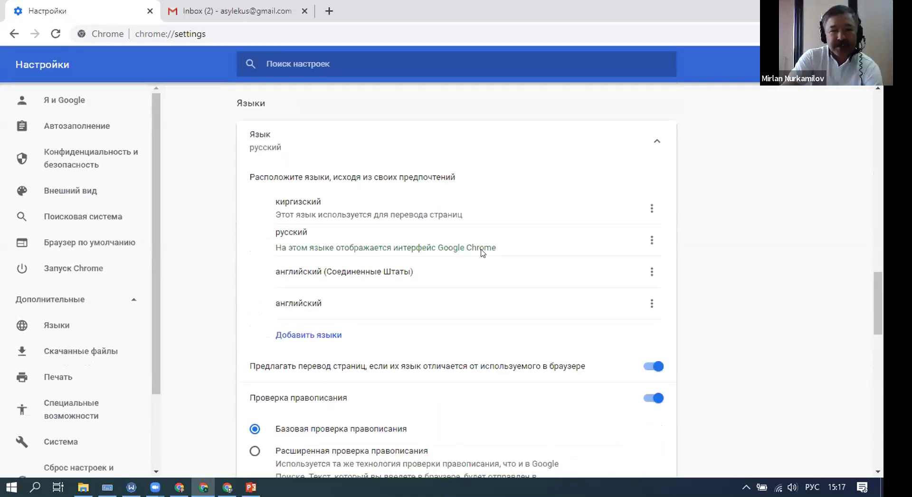
{"action": "scroll", "coordinate": [639, 224], "scroll_direction": "up", "scroll_amount": 1}
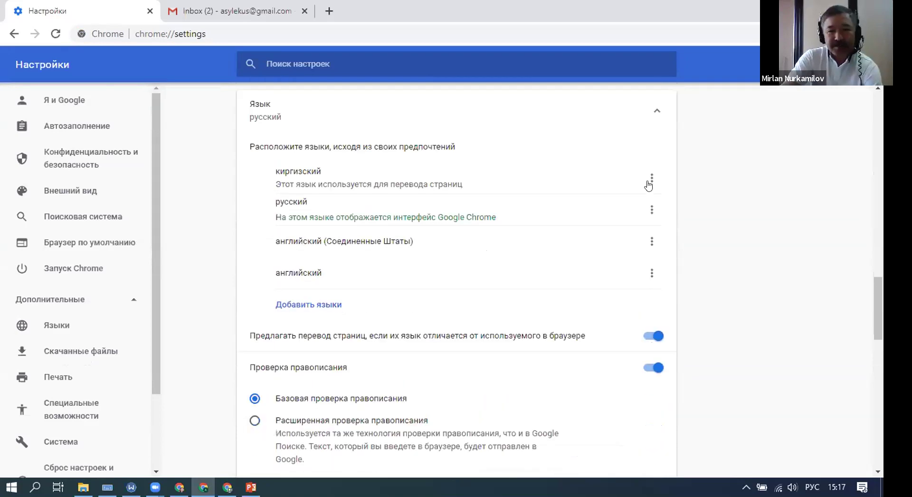
{"action": "scroll", "coordinate": [391, 239], "scroll_direction": "down", "scroll_amount": 5}
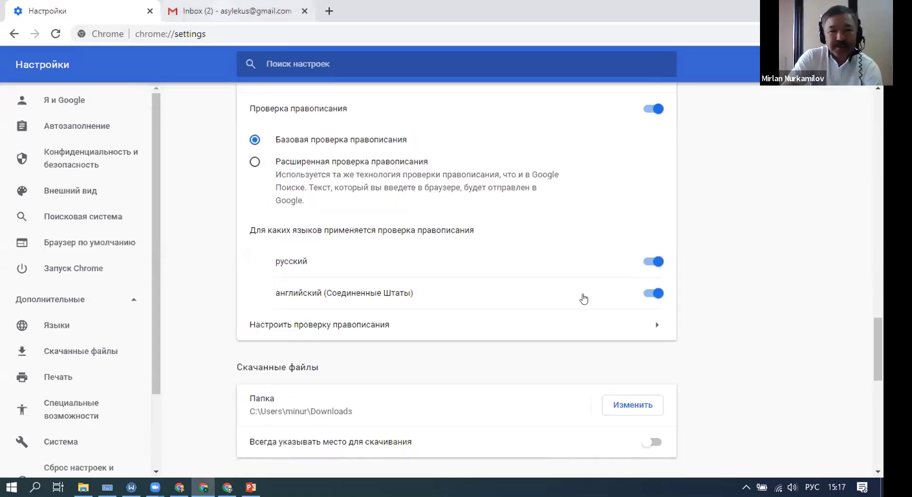
{"action": "scroll", "coordinate": [276, 299], "scroll_direction": "up", "scroll_amount": 5}
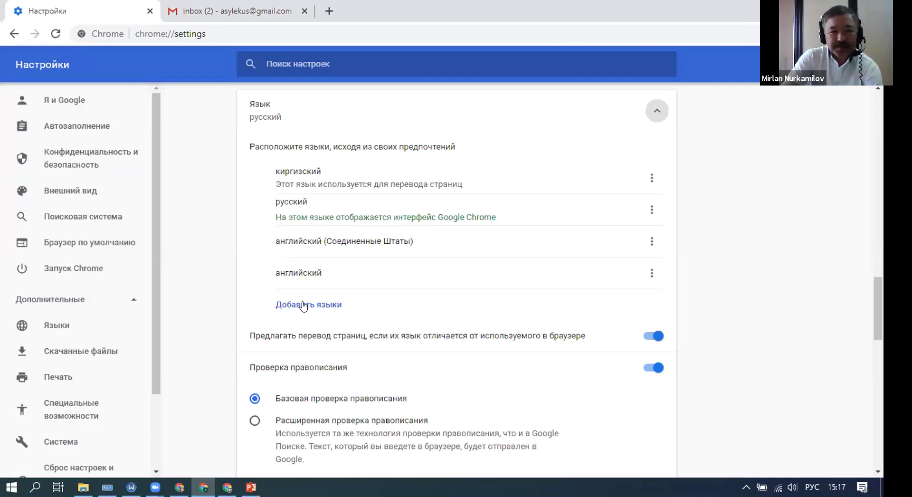
Step: Remove киргизский from the preferred language list
{"action": "left_click", "coordinate": [652, 178]}
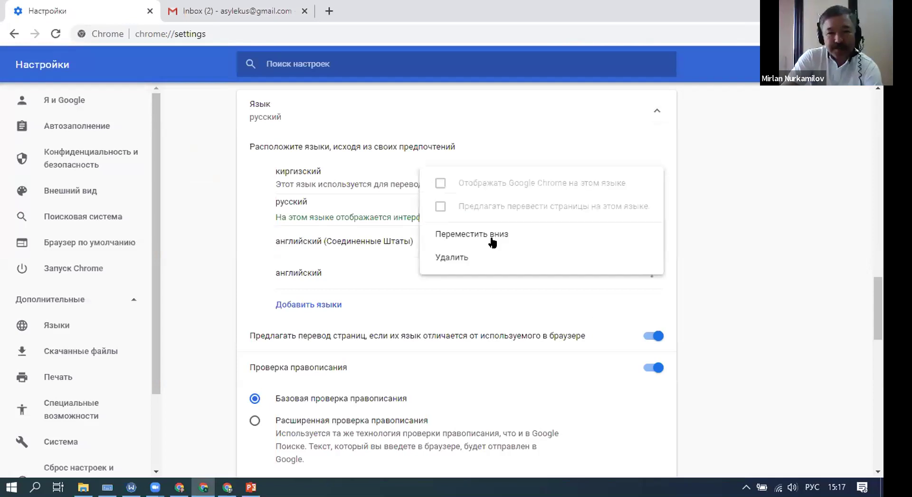
{"action": "left_click", "coordinate": [444, 257]}
{"action": "left_click", "coordinate": [651, 188]}
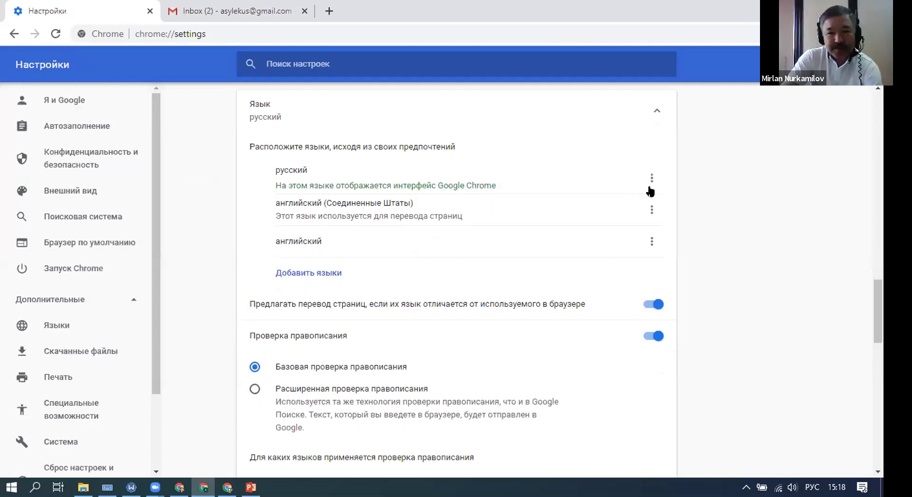
Step: Remove the generic английский entry from the preferred languages, keeping английский (Соединенные Штаты)
{"action": "left_click", "coordinate": [652, 184]}
{"action": "left_click", "coordinate": [464, 238]}
{"action": "key", "text": "Return"}
{"action": "left_click", "coordinate": [464, 338]}
{"action": "left_click", "coordinate": [652, 241]}
{"action": "left_click", "coordinate": [648, 187]}
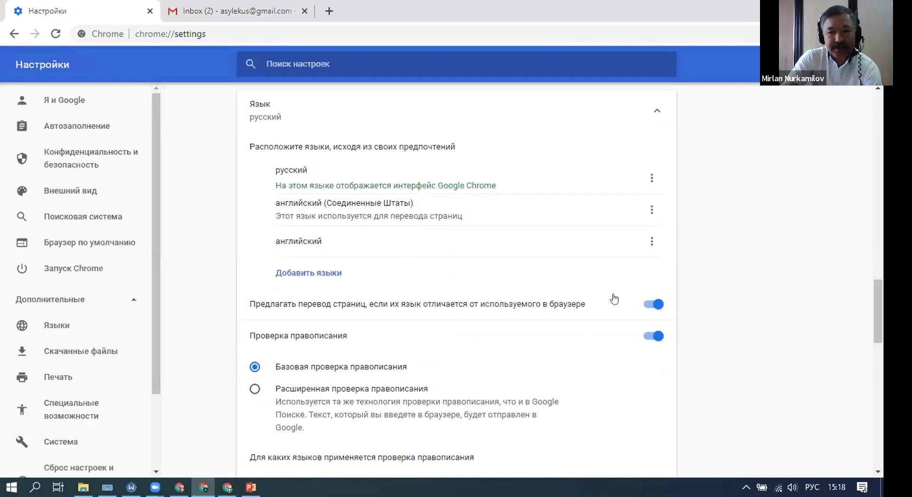
{"action": "left_click", "coordinate": [652, 241]}
{"action": "left_click", "coordinate": [451, 344]}
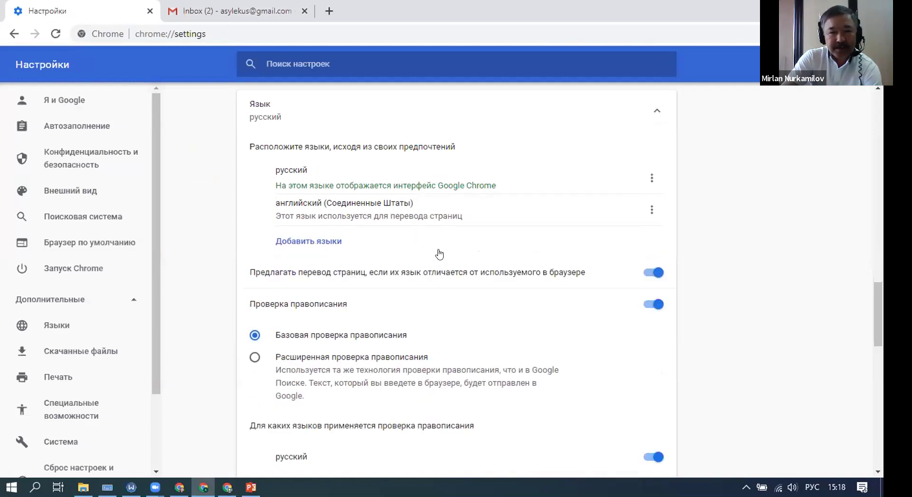
Step: Add the language киргизский - кыргызча to the preferred language list
{"action": "scroll", "coordinate": [321, 256], "scroll_direction": "down", "scroll_amount": 1}
{"action": "scroll", "coordinate": [275, 240], "scroll_direction": "up", "scroll_amount": 1}
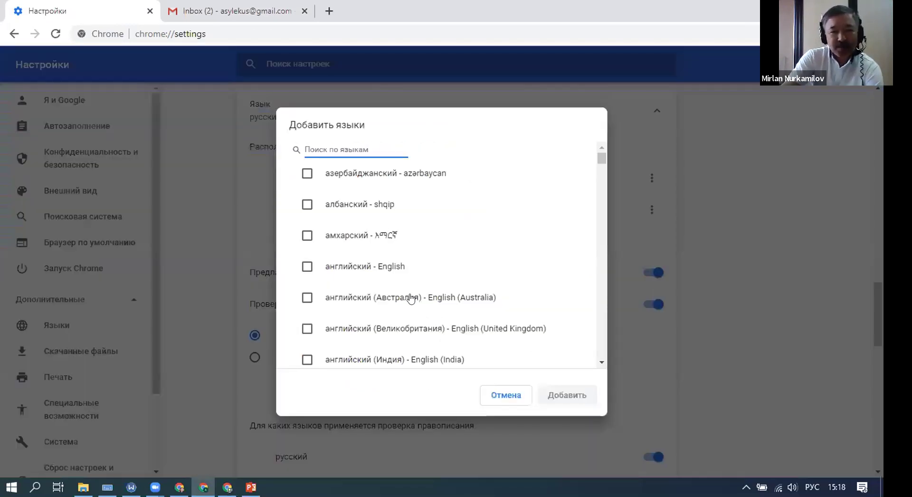
{"action": "scroll", "coordinate": [411, 298], "scroll_direction": "down", "scroll_amount": 15}
{"action": "scroll", "coordinate": [418, 267], "scroll_direction": "down", "scroll_amount": 2}
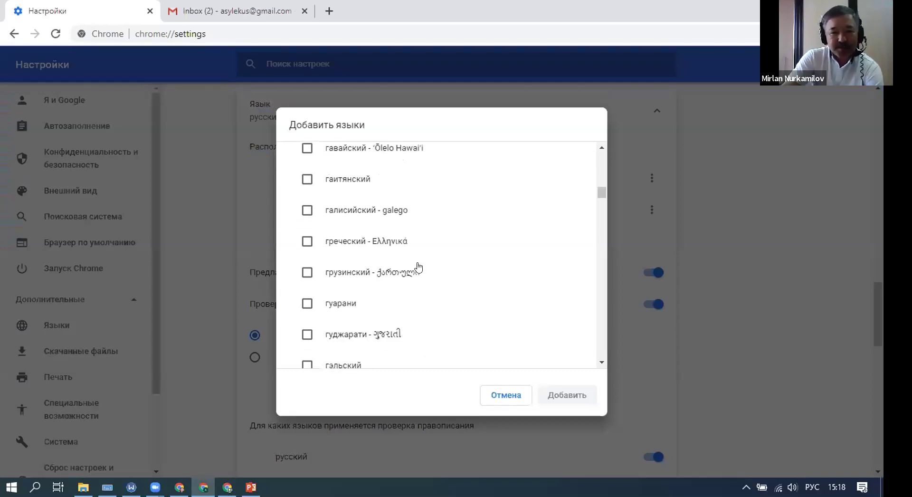
{"action": "scroll", "coordinate": [418, 267], "scroll_direction": "down", "scroll_amount": 8}
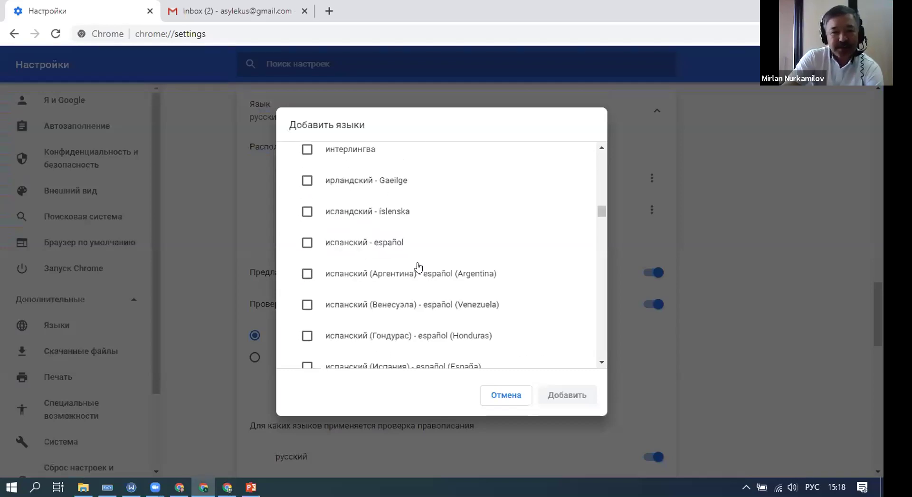
{"action": "scroll", "coordinate": [418, 267], "scroll_direction": "down", "scroll_amount": 2}
{"action": "scroll", "coordinate": [418, 267], "scroll_direction": "down", "scroll_amount": 10}
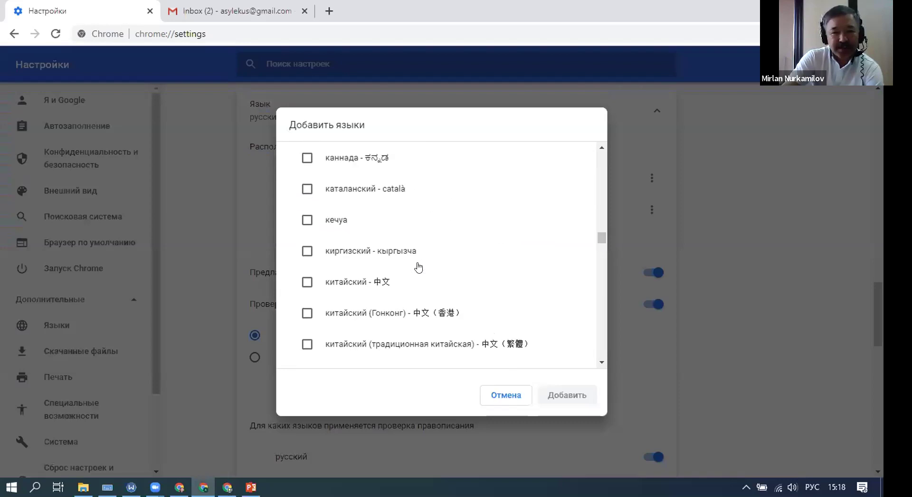
{"action": "scroll", "coordinate": [418, 267], "scroll_direction": "down", "scroll_amount": 8}
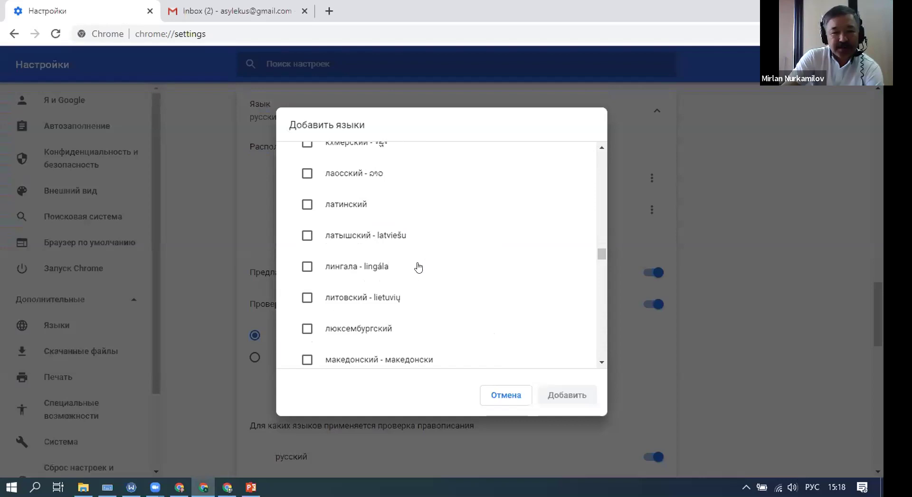
{"action": "scroll", "coordinate": [418, 267], "scroll_direction": "down", "scroll_amount": 2}
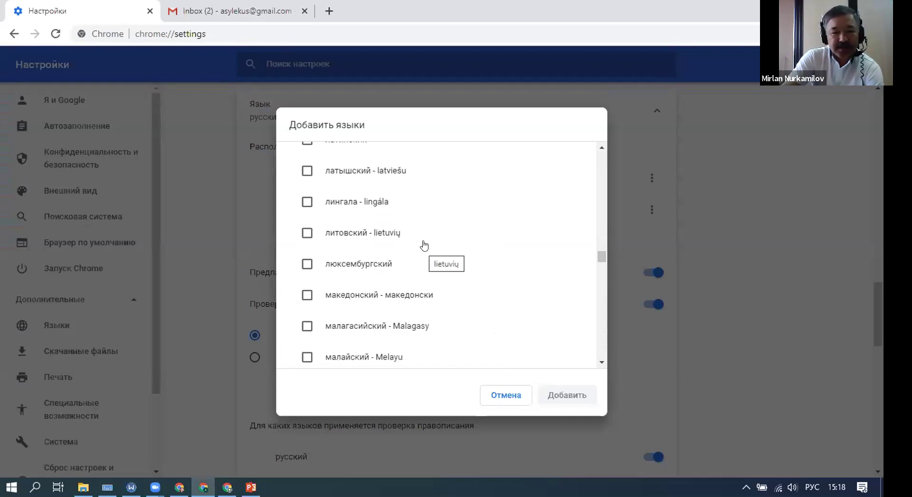
{"action": "scroll", "coordinate": [425, 245], "scroll_direction": "down", "scroll_amount": 8}
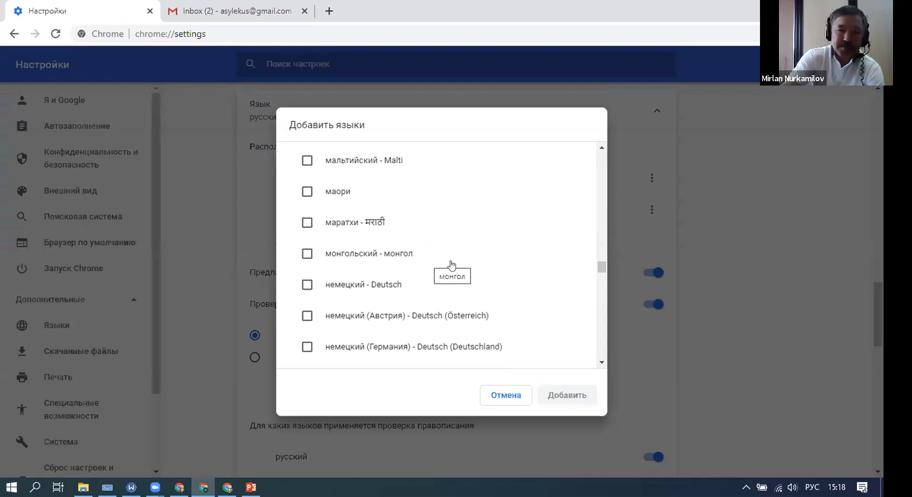
{"action": "scroll", "coordinate": [451, 265], "scroll_direction": "down", "scroll_amount": 4}
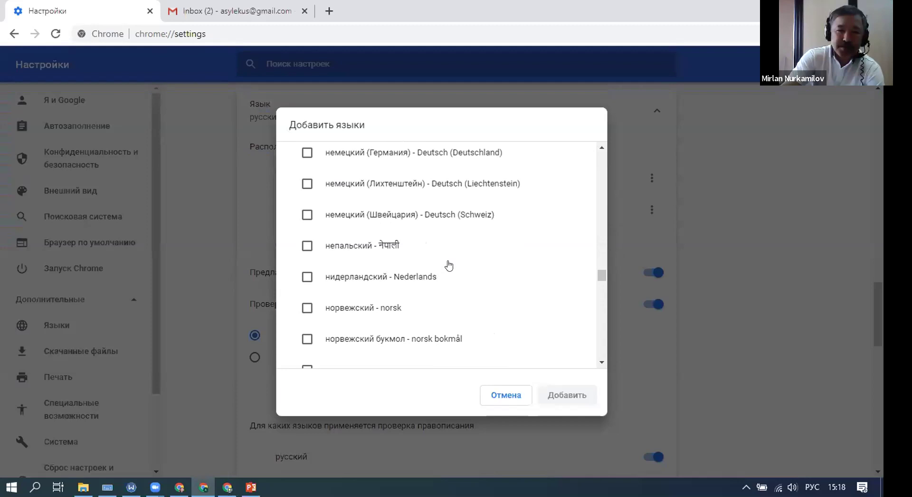
{"action": "scroll", "coordinate": [470, 277], "scroll_direction": "down", "scroll_amount": 5}
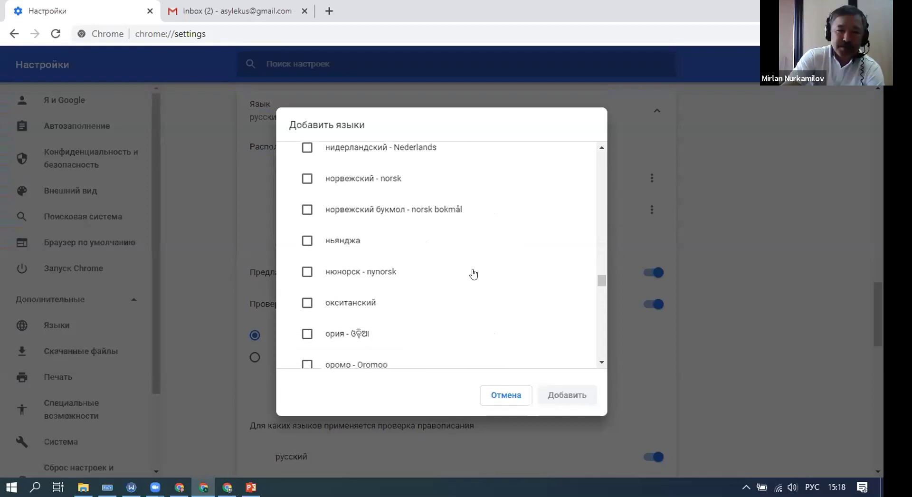
{"action": "scroll", "coordinate": [472, 272], "scroll_direction": "up", "scroll_amount": 3}
{"action": "scroll", "coordinate": [472, 271], "scroll_direction": "up", "scroll_amount": 5}
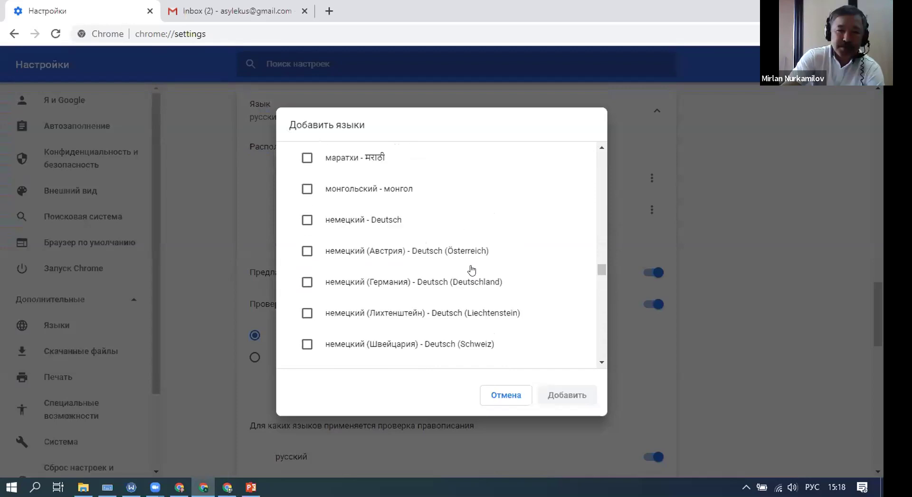
{"action": "scroll", "coordinate": [472, 270], "scroll_direction": "up", "scroll_amount": 10}
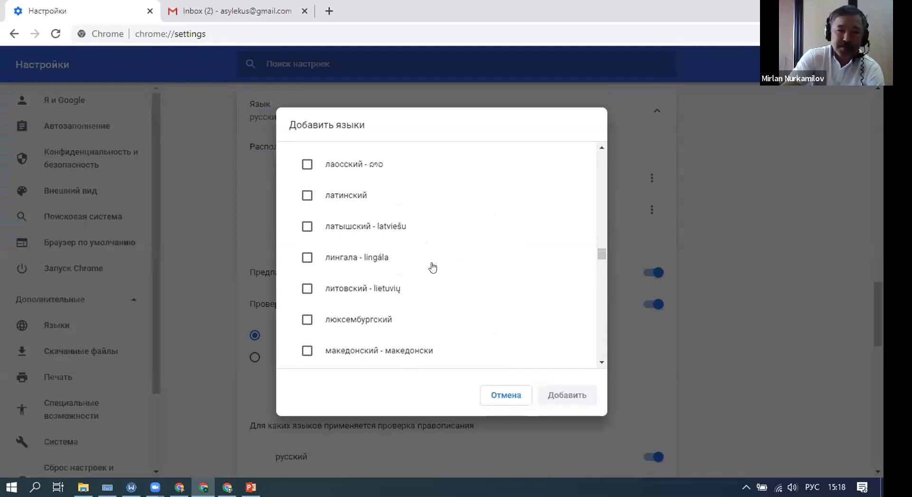
{"action": "scroll", "coordinate": [433, 267], "scroll_direction": "up", "scroll_amount": 5}
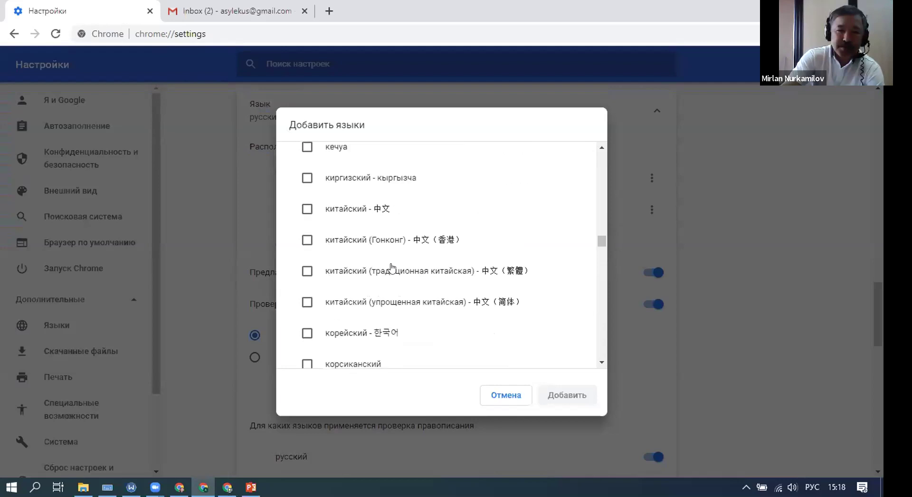
{"action": "left_click", "coordinate": [306, 187]}
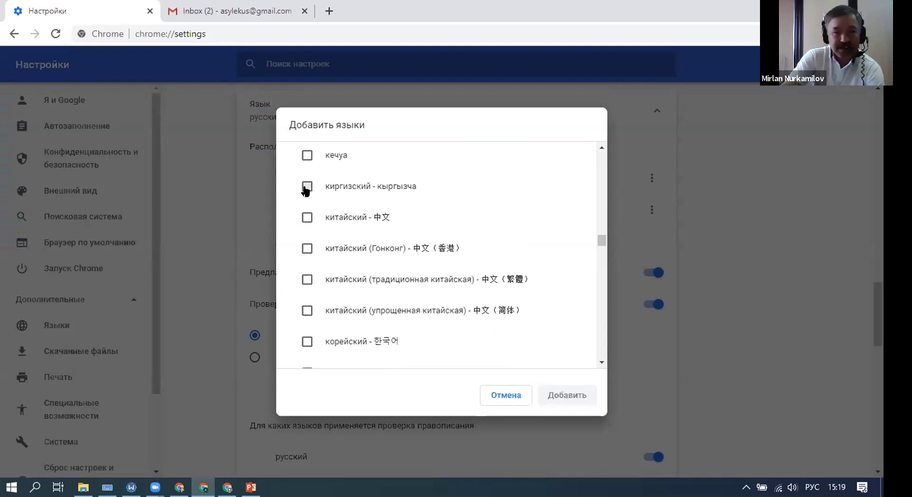
{"action": "left_click", "coordinate": [576, 393]}
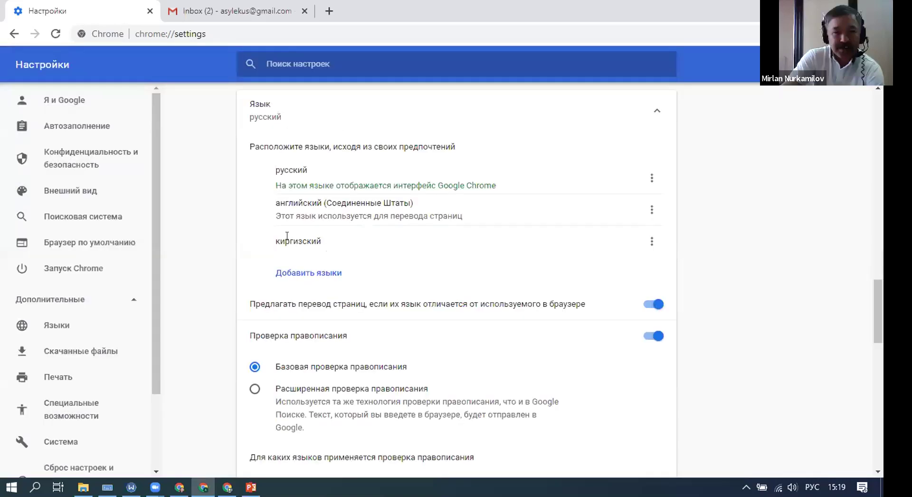
Step: Move киргизский to the beginning of the preferred language list
{"action": "left_click", "coordinate": [652, 242]}
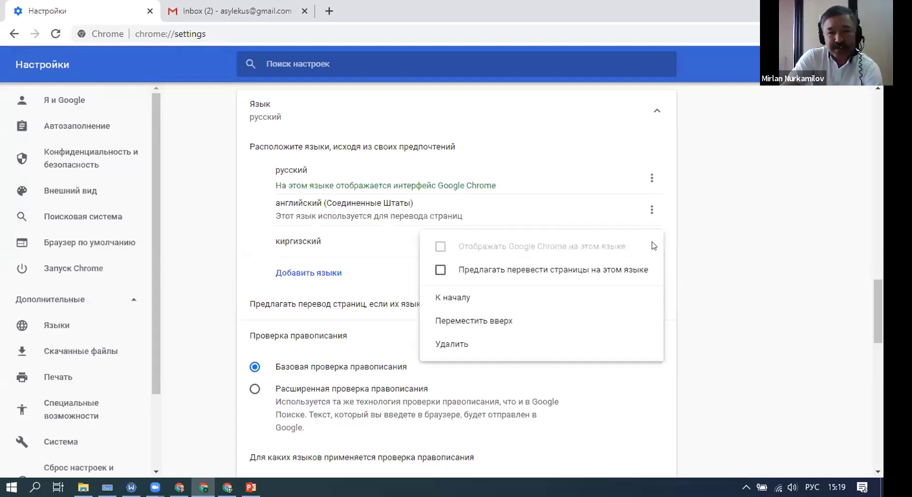
{"action": "left_click", "coordinate": [485, 297]}
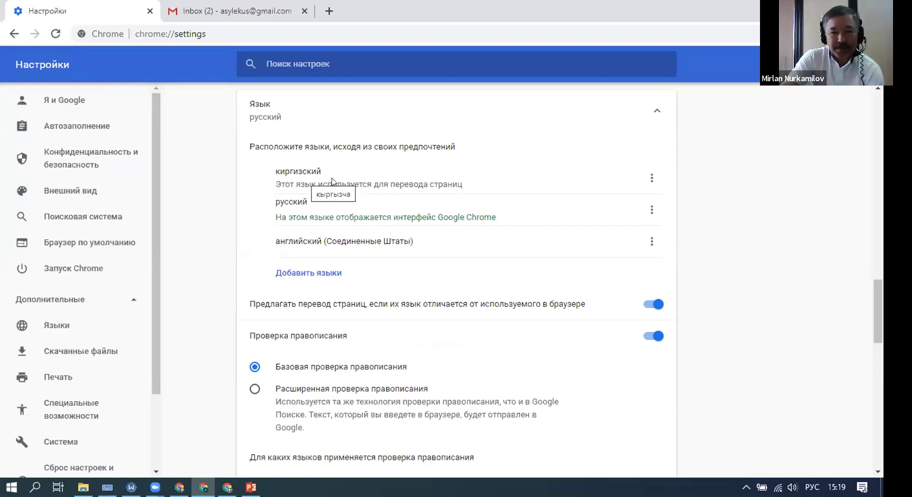
{"action": "scroll", "coordinate": [470, 213], "scroll_direction": "down", "scroll_amount": 1}
{"action": "scroll", "coordinate": [475, 238], "scroll_direction": "down", "scroll_amount": 2}
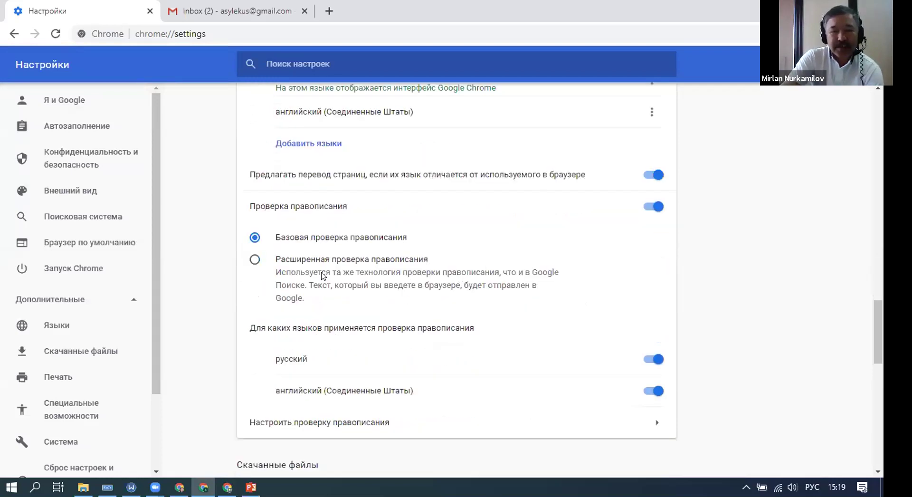
{"action": "scroll", "coordinate": [322, 276], "scroll_direction": "down", "scroll_amount": 1}
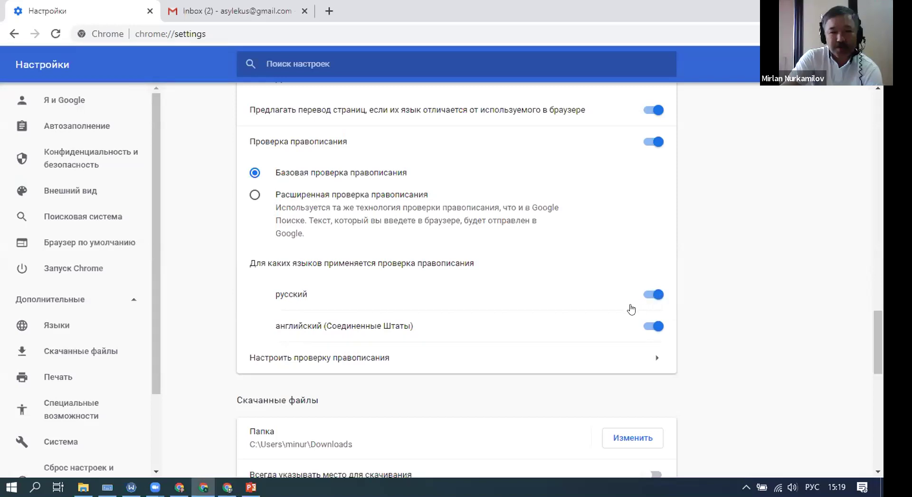
Step: Review the preferred language list in the browser settings and open a new browser tab
{"action": "scroll", "coordinate": [594, 318], "scroll_direction": "up", "scroll_amount": 1}
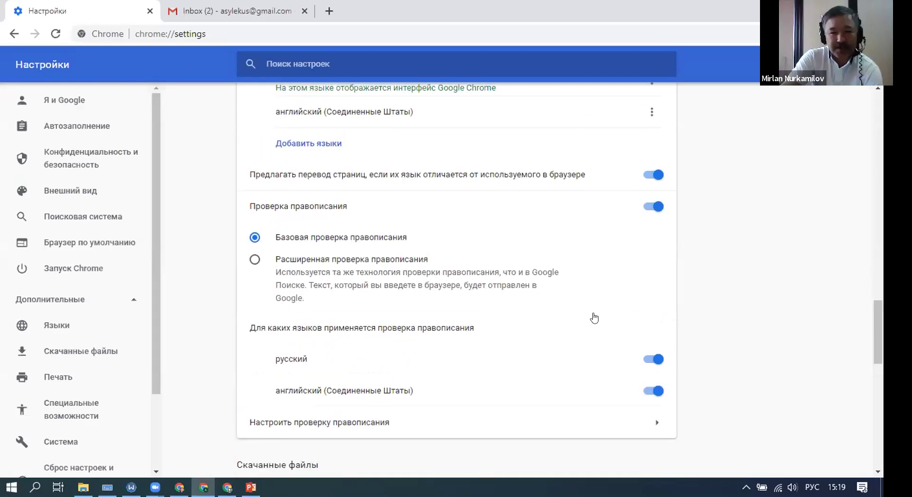
{"action": "scroll", "coordinate": [594, 318], "scroll_direction": "up", "scroll_amount": 2}
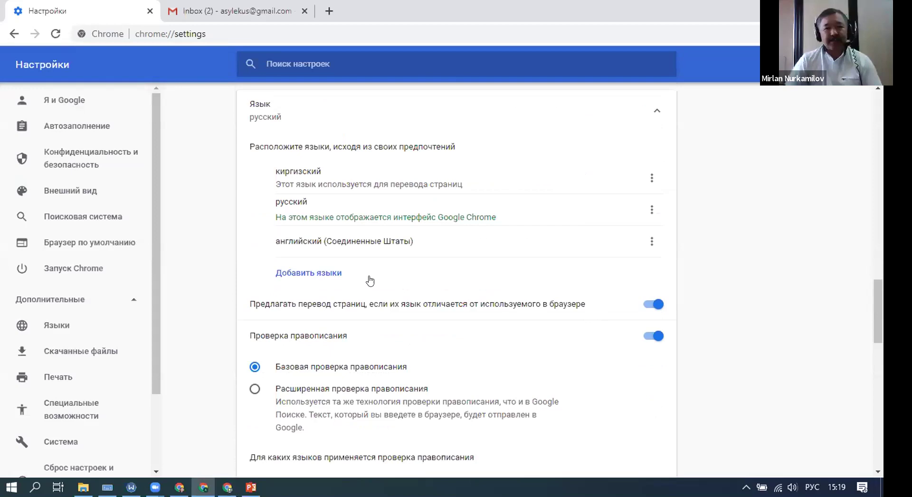
{"action": "scroll", "coordinate": [403, 268], "scroll_direction": "up", "scroll_amount": 1}
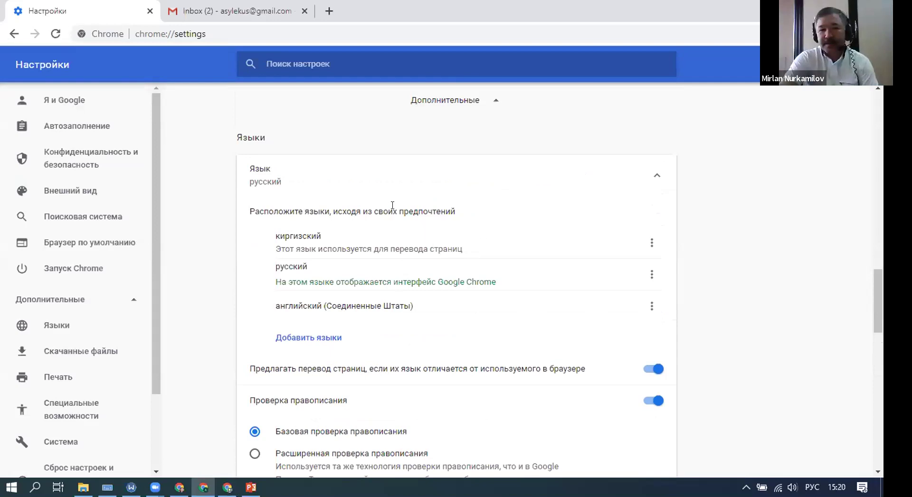
{"action": "left_click", "coordinate": [327, 10]}
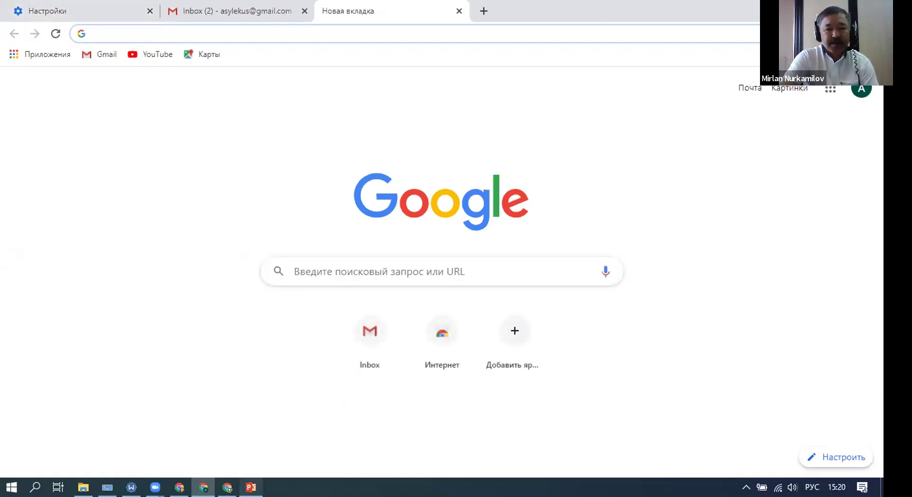
Step: Switch to the PowerPoint presentation GoogleClassroom-Кирүү.pptx and go back to slide 2
{"action": "mouse_move", "coordinate": [251, 488]}
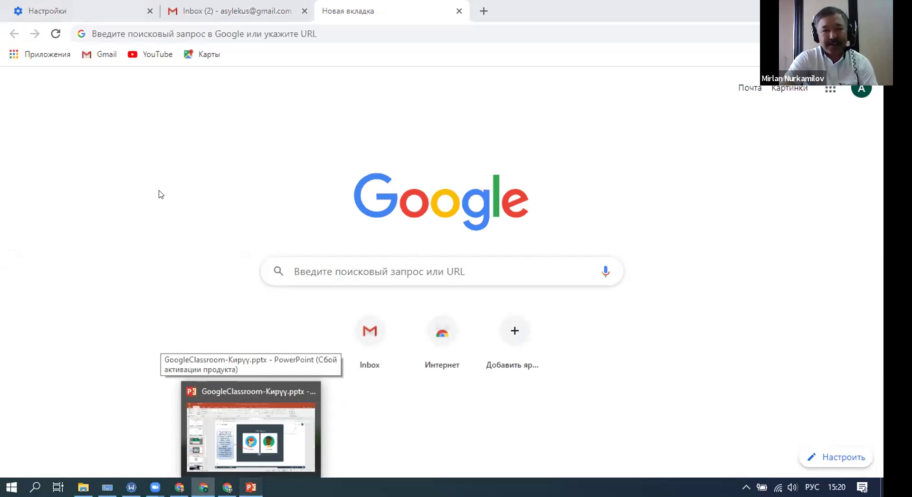
{"action": "key", "text": "alt+Tab"}
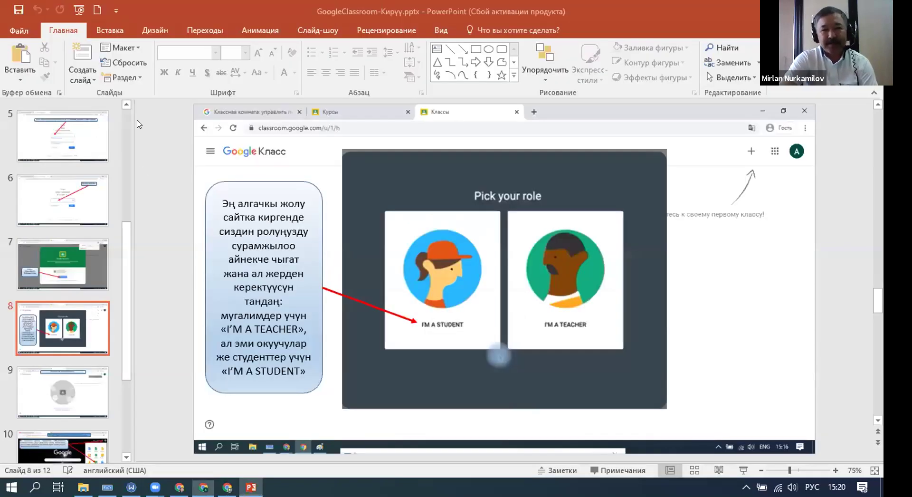
{"action": "key", "text": "Page_Up"}
{"action": "key", "text": "Page_Up"}
{"action": "key", "text": "Page_Up"}
{"action": "key", "text": "Page_Up"}
{"action": "key", "text": "Page_Up"}
{"action": "key", "text": "Page_Up"}
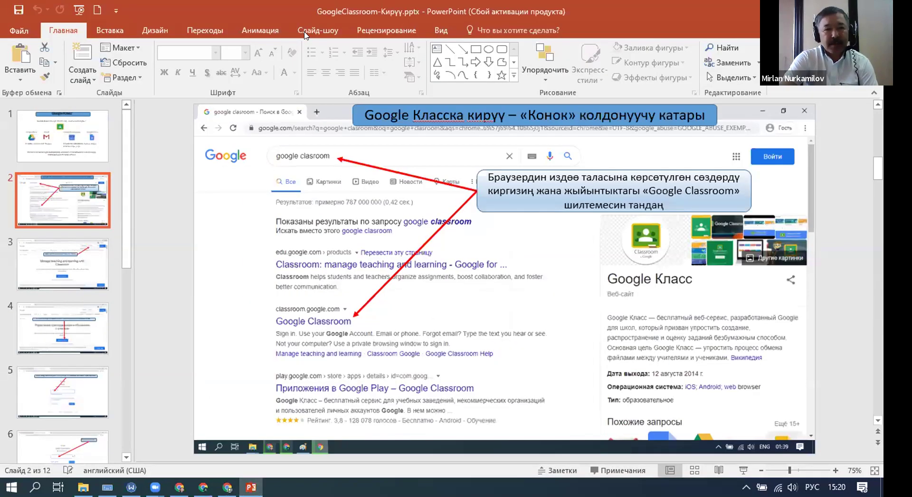
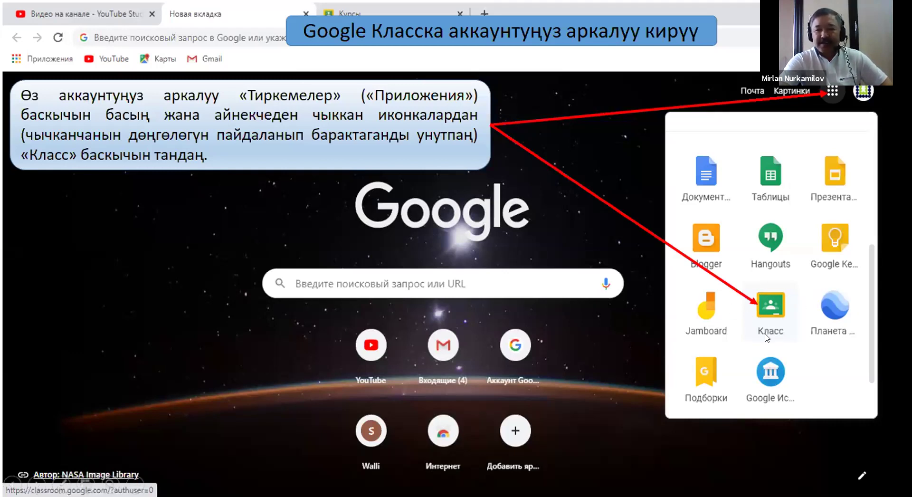
Step: Advance the slide show from the Класс app slide to the final slide and end the show
{"action": "left_click", "coordinate": [524, 309]}
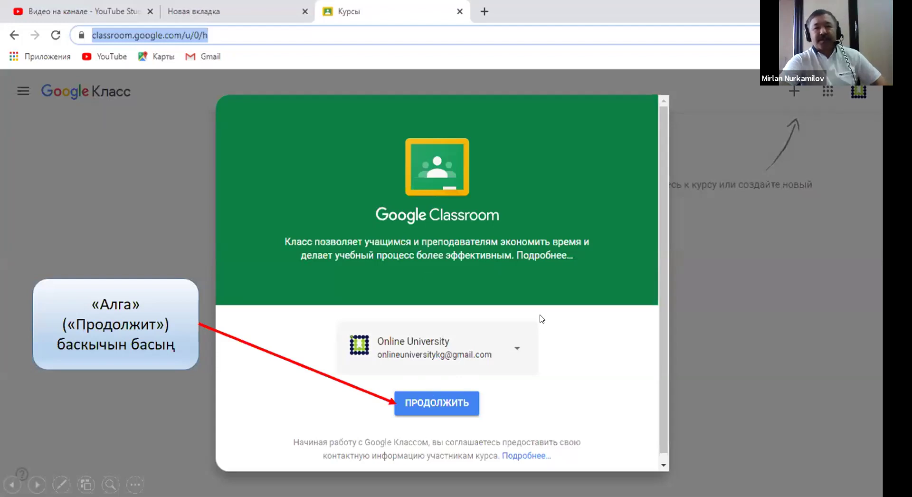
{"action": "left_click", "coordinate": [426, 197]}
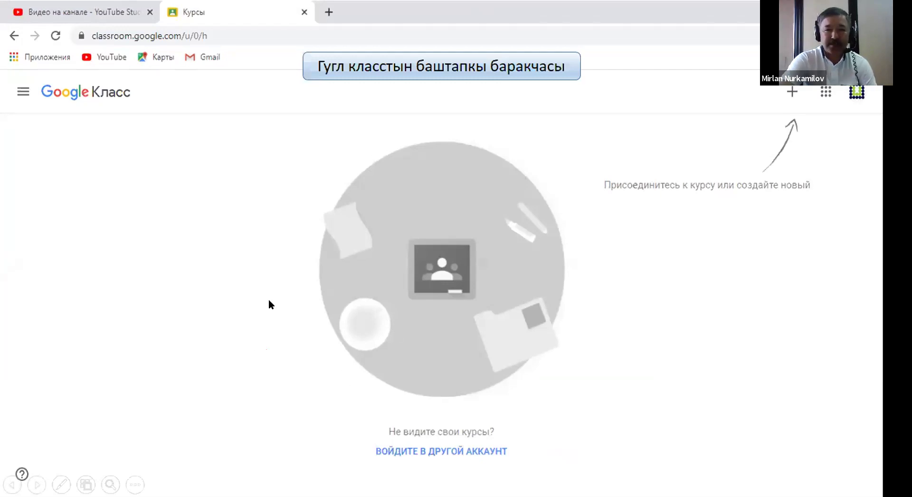
{"action": "key", "text": "Right"}
{"action": "key", "text": "Left"}
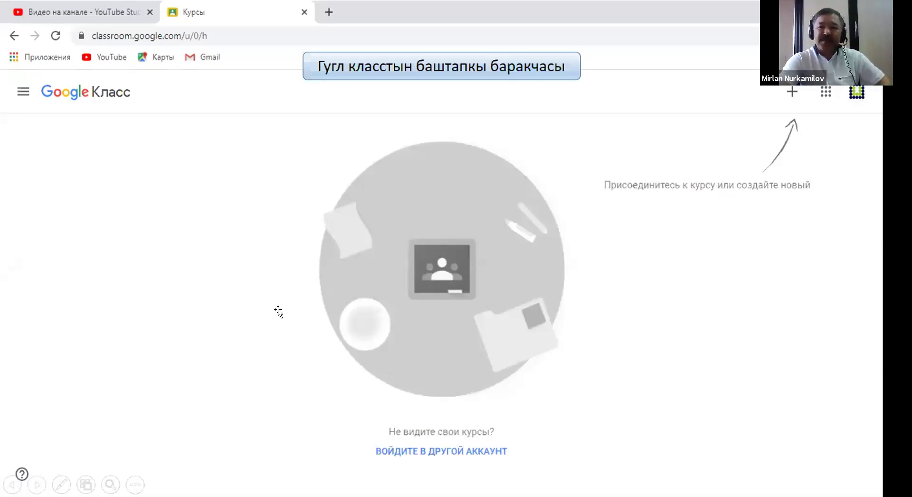
{"action": "key", "text": "Escape"}
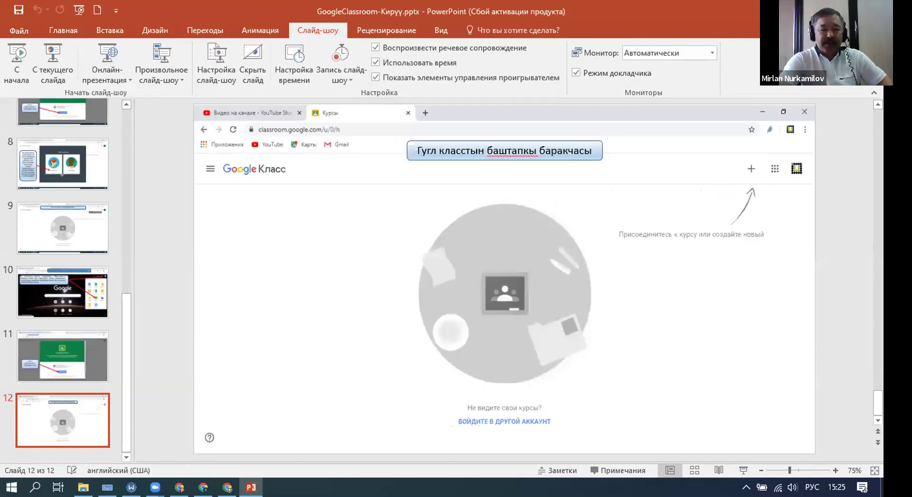
Step: Switch to the Chrome window with the NASA image background and open Класс from the Google apps
{"action": "key", "text": "alt+Tab"}
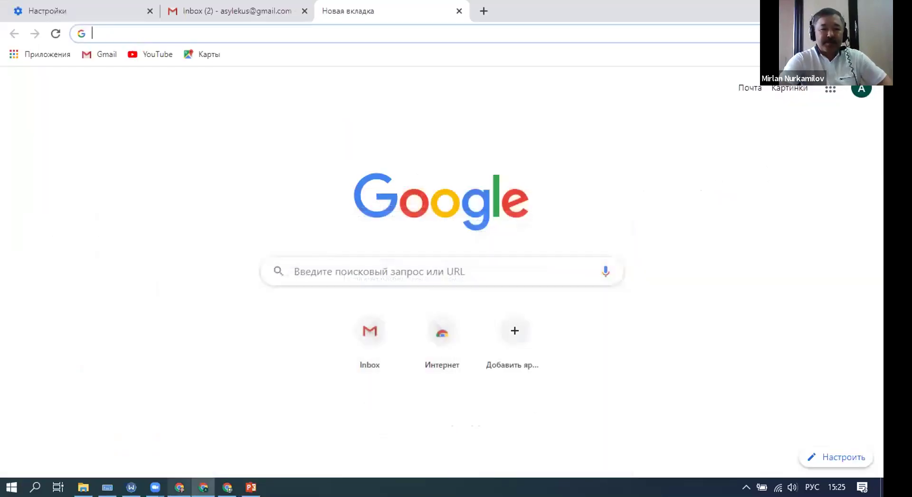
{"action": "left_click", "coordinate": [415, 306]}
{"action": "key", "text": "alt+Tab"}
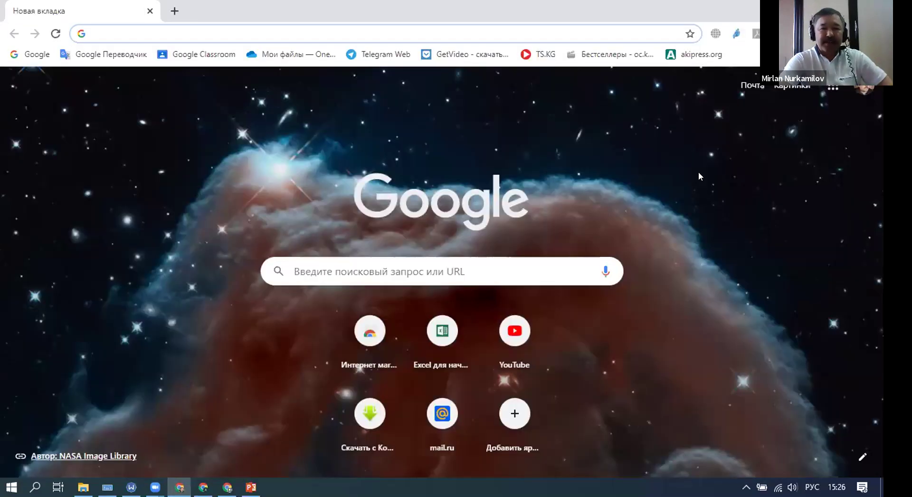
{"action": "left_click", "coordinate": [834, 88]}
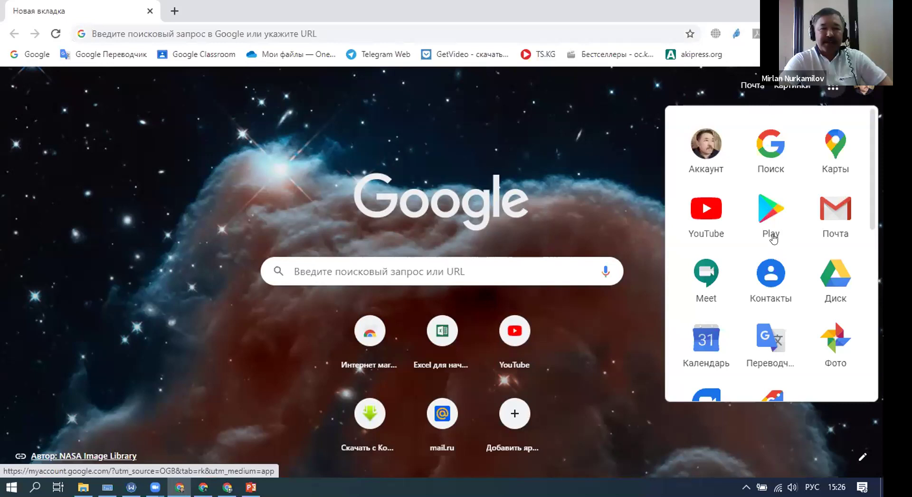
{"action": "scroll", "coordinate": [772, 238], "scroll_direction": "down", "scroll_amount": 7}
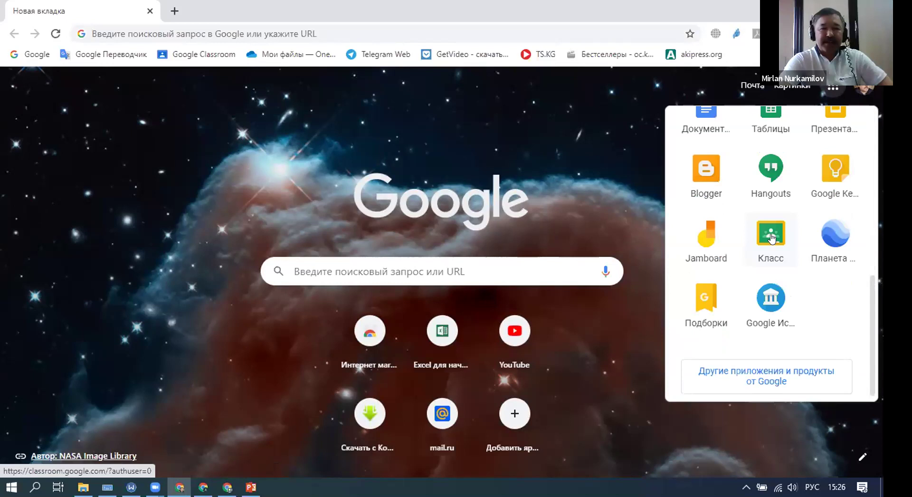
{"action": "left_click", "coordinate": [772, 238]}
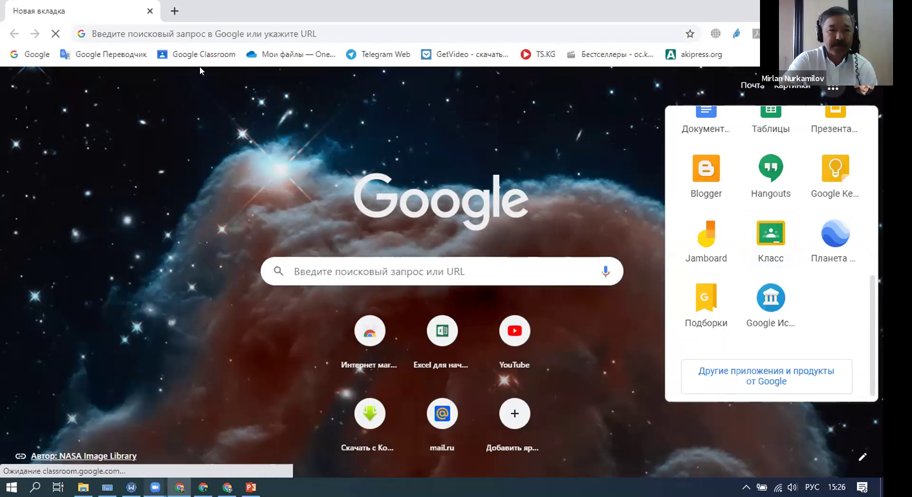
{"action": "key", "text": "alt+Tab"}
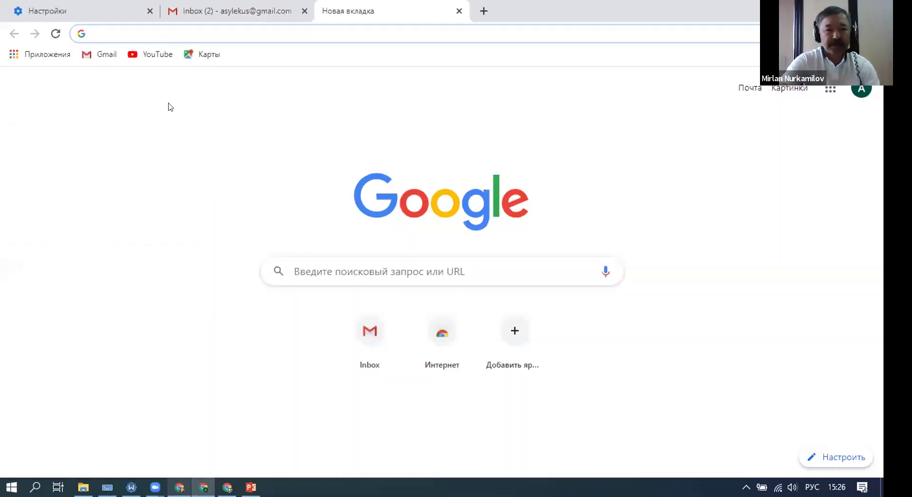
{"action": "key", "text": "ctrl+Tab"}
{"action": "key", "text": "ctrl+shift+Tab"}
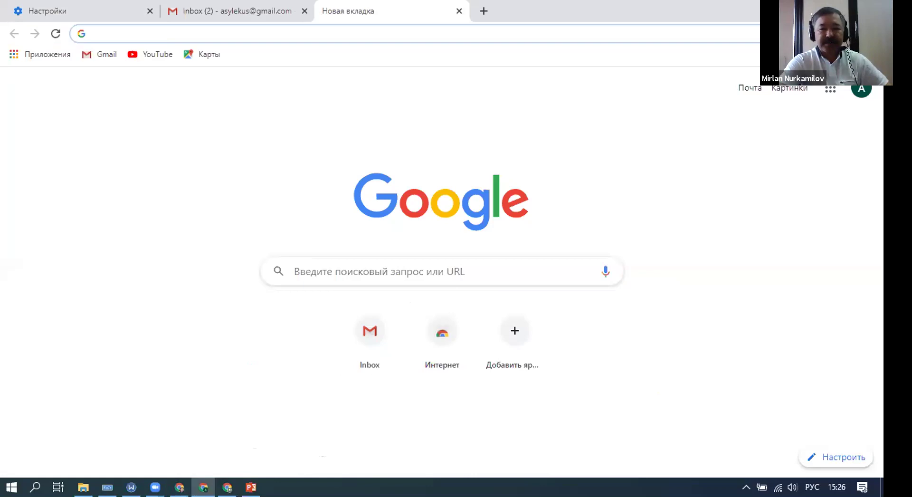
{"action": "key", "text": "alt+Tab"}
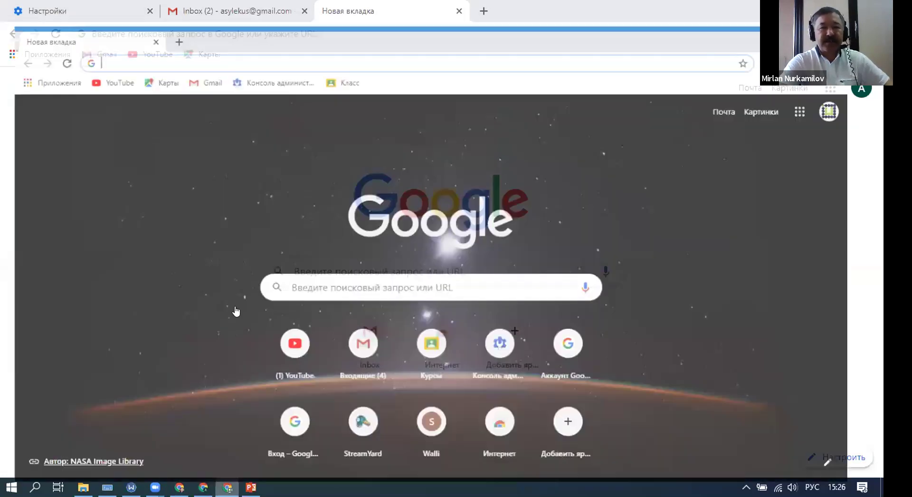
{"action": "key", "text": "alt+Tab"}
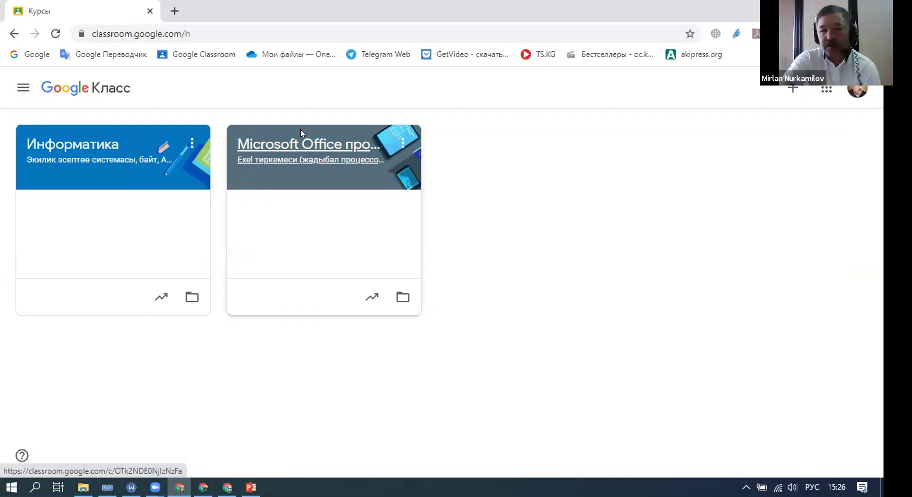
Step: View the course creation form after acknowledging that Класс is not used in an educational institution, and leave without creating a course
{"action": "left_click", "coordinate": [790, 89]}
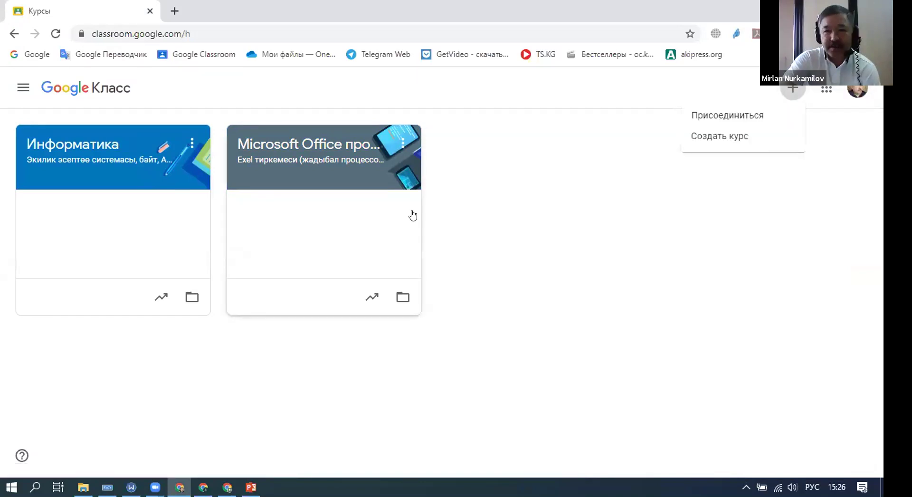
{"action": "left_click", "coordinate": [697, 140]}
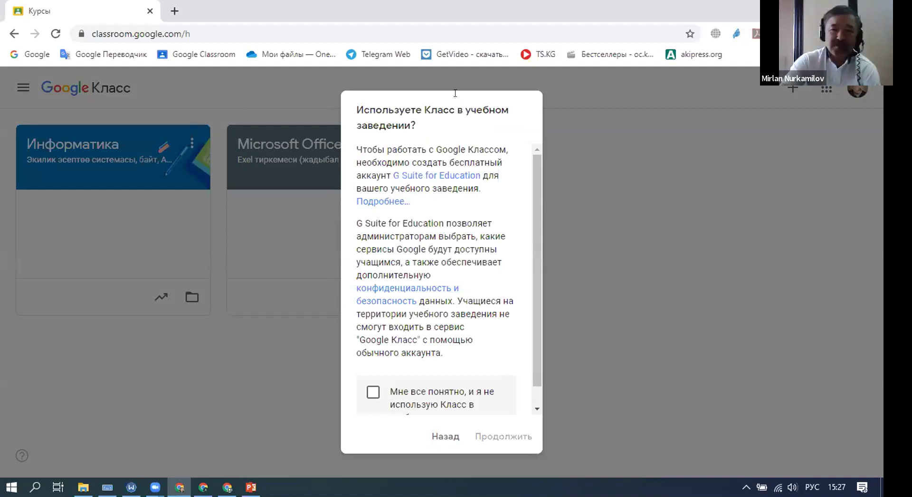
{"action": "left_click_drag", "start_coordinate": [447, 97], "coordinate": [357, 110]}
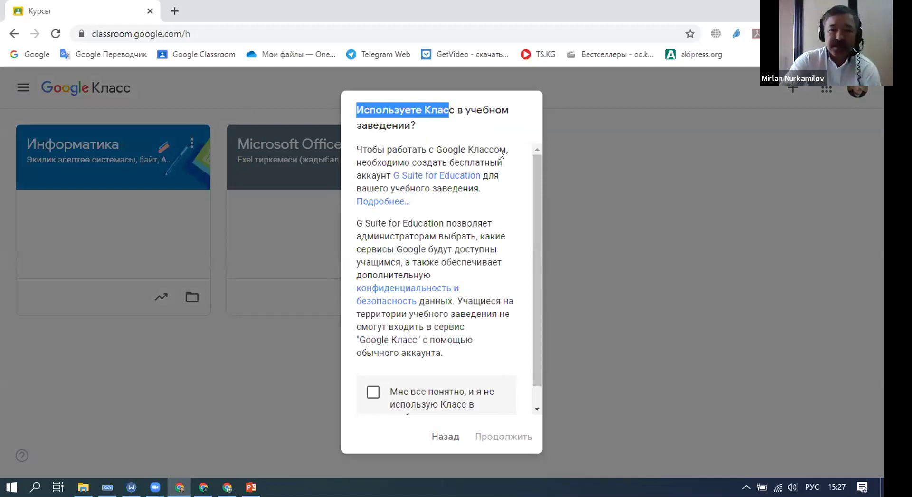
{"action": "left_click", "coordinate": [528, 112]}
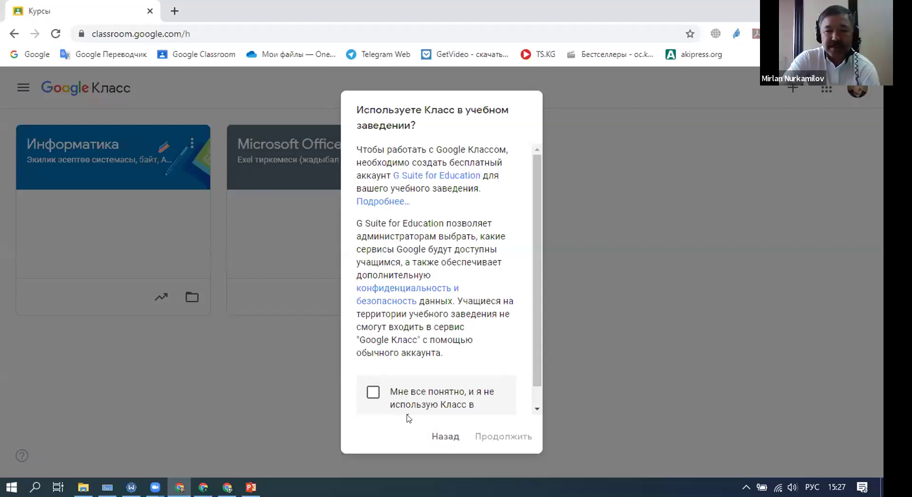
{"action": "left_click", "coordinate": [373, 392]}
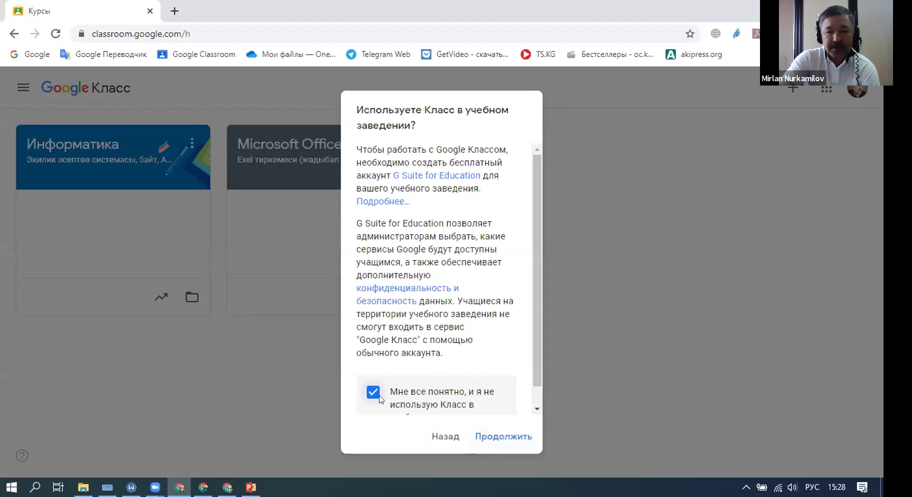
{"action": "left_click", "coordinate": [501, 439]}
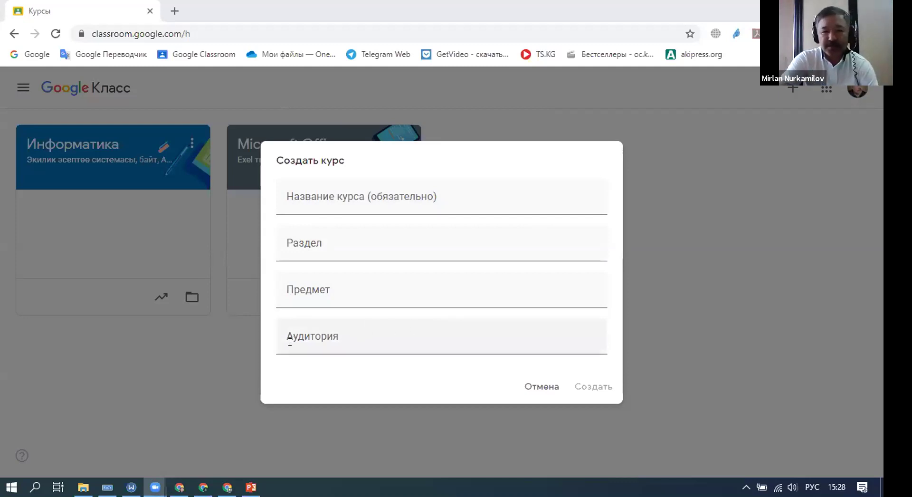
{"action": "left_click", "coordinate": [543, 390]}
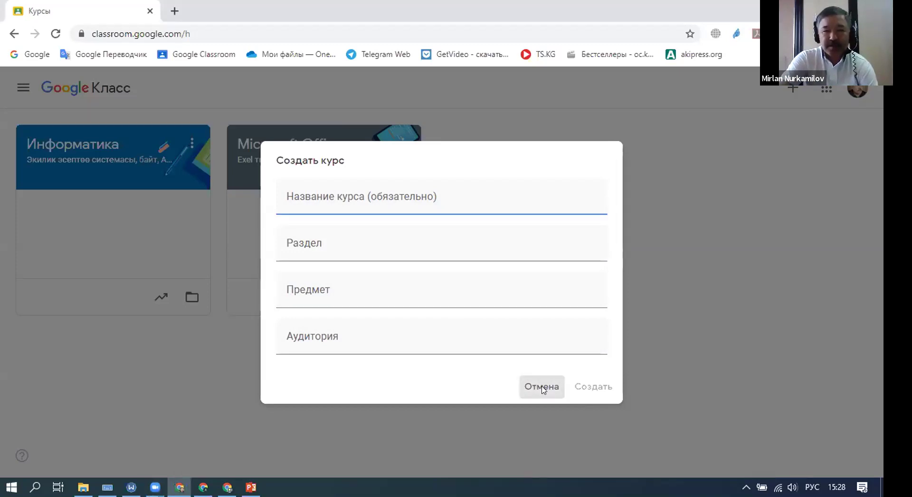
{"action": "left_click", "coordinate": [543, 390]}
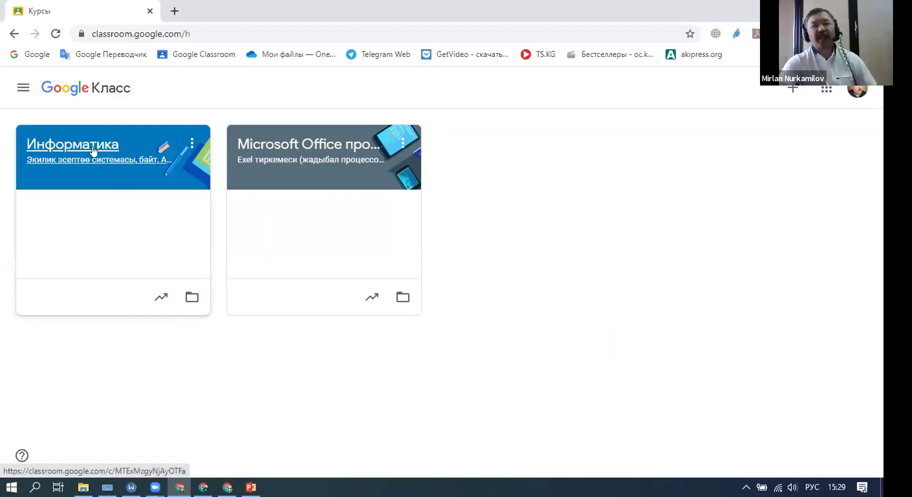
Step: View the editable details of the Информатика course and close them without changes
{"action": "left_click", "coordinate": [186, 149]}
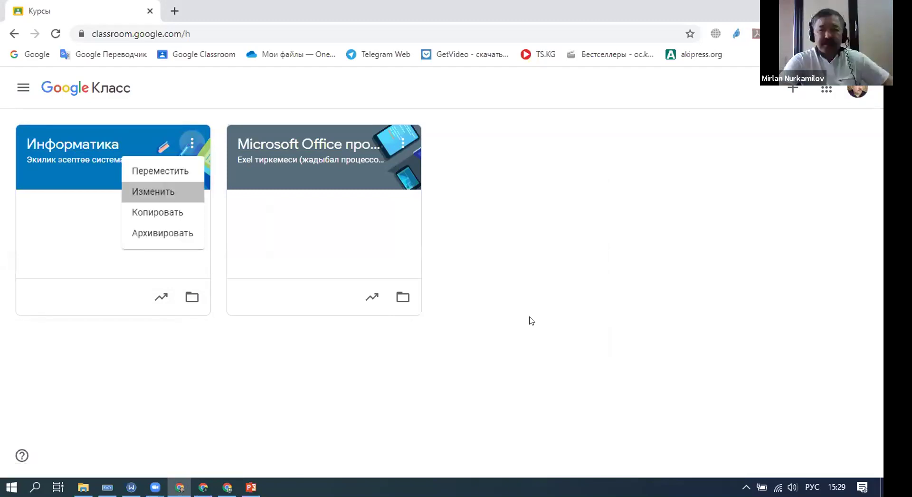
{"action": "key", "text": "Return"}
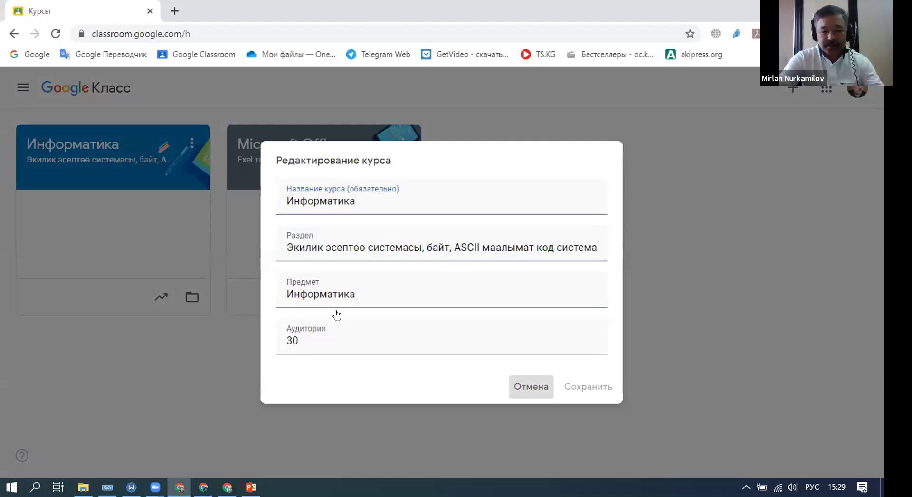
{"action": "left_click", "coordinate": [93, 155]}
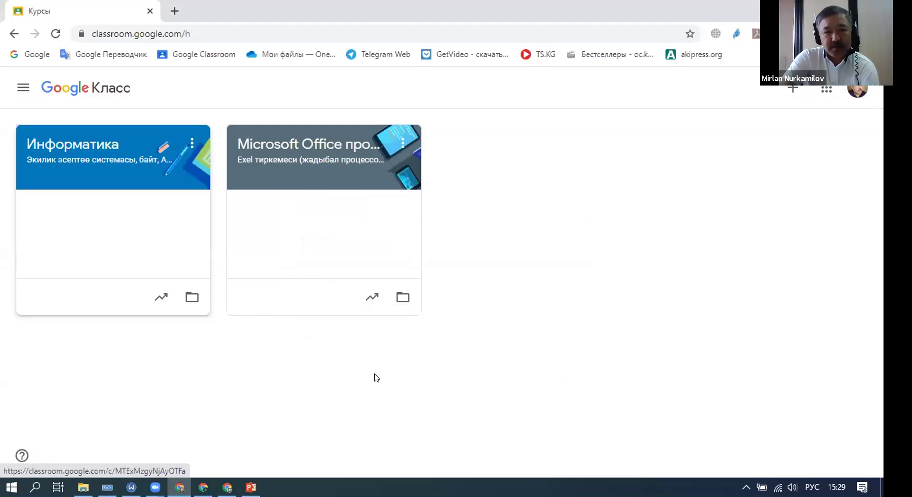
Step: Open the Google Класс settings and examine the profile and notification options
{"action": "left_click", "coordinate": [22, 90]}
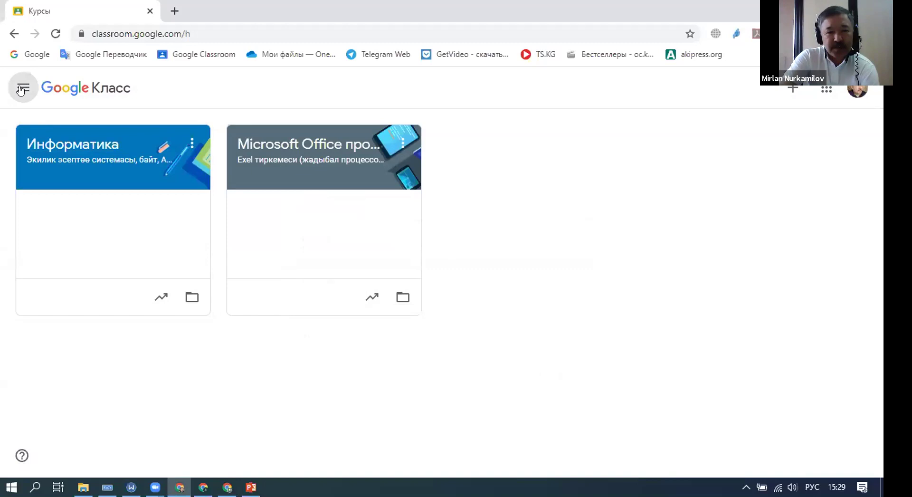
{"action": "left_click", "coordinate": [20, 90]}
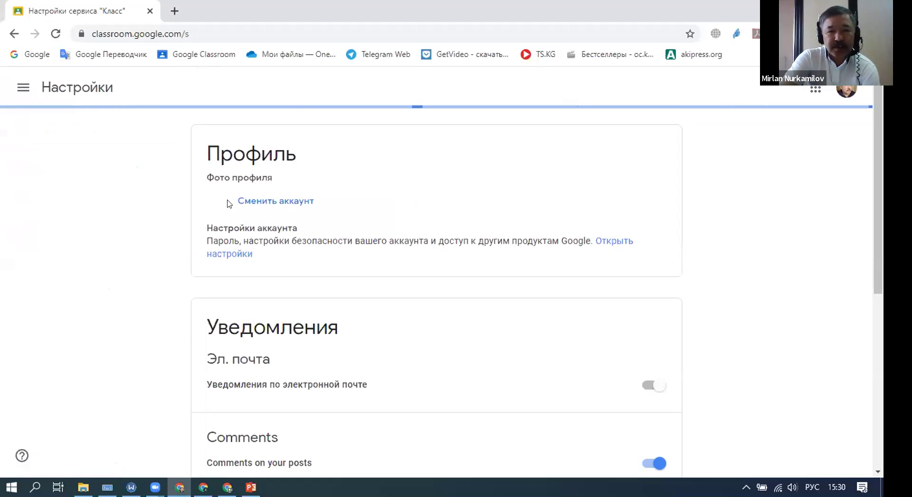
{"action": "scroll", "coordinate": [337, 265], "scroll_direction": "down", "scroll_amount": 2}
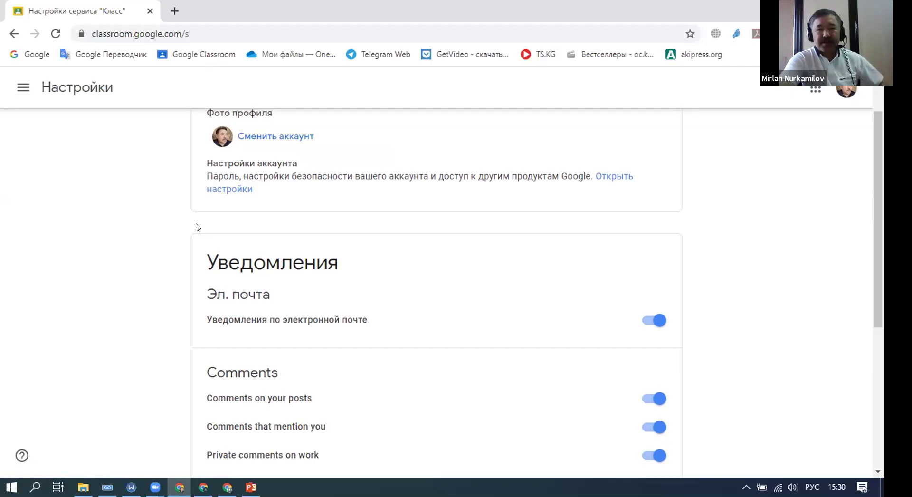
Step: Review the email, comment, taught-class and course notification options in the Google Класс settings
{"action": "scroll", "coordinate": [538, 269], "scroll_direction": "down", "scroll_amount": 2}
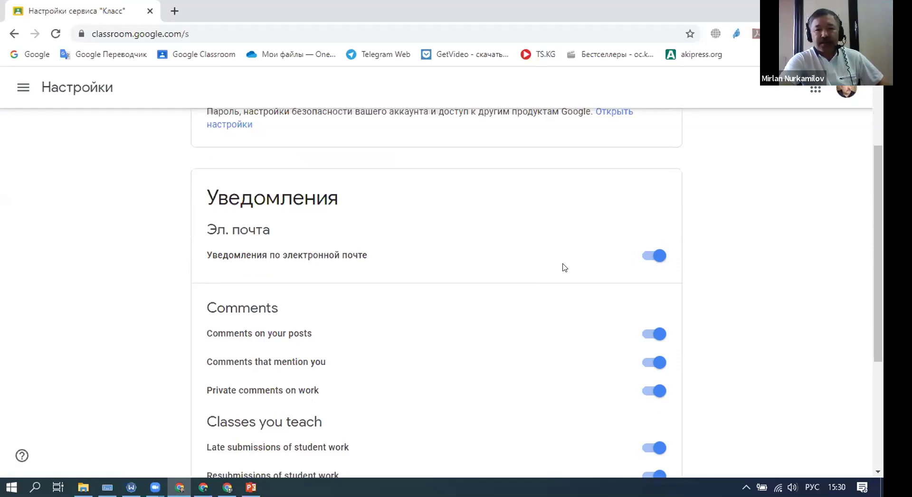
{"action": "scroll", "coordinate": [473, 277], "scroll_direction": "down", "scroll_amount": 3}
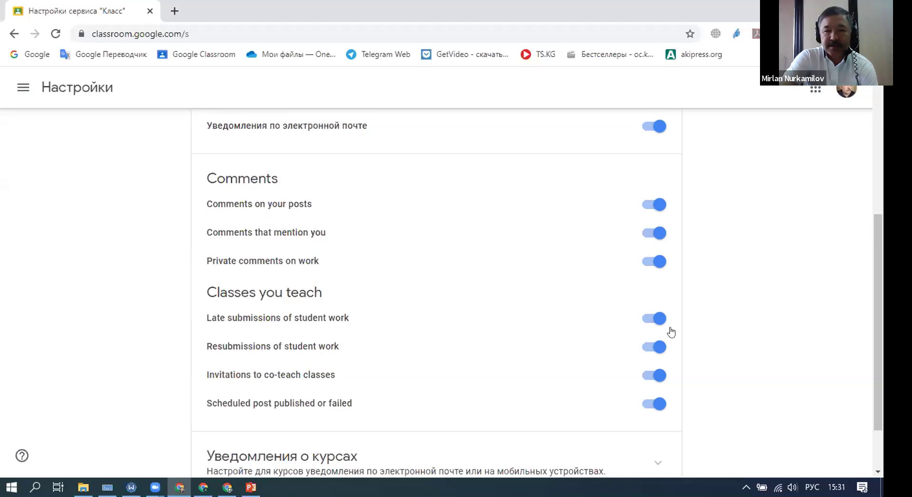
{"action": "scroll", "coordinate": [543, 315], "scroll_direction": "up", "scroll_amount": 3}
{"action": "scroll", "coordinate": [543, 315], "scroll_direction": "up", "scroll_amount": 1}
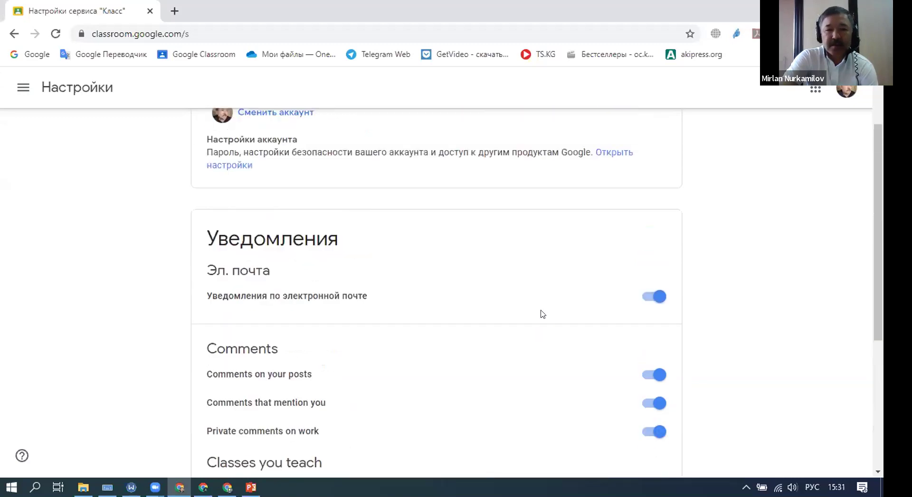
{"action": "scroll", "coordinate": [543, 314], "scroll_direction": "down", "scroll_amount": 4}
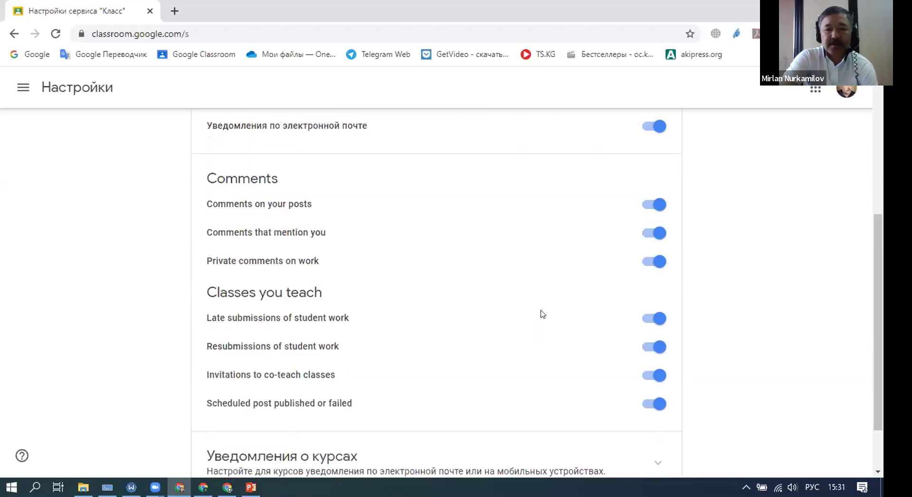
{"action": "scroll", "coordinate": [542, 314], "scroll_direction": "down", "scroll_amount": 2}
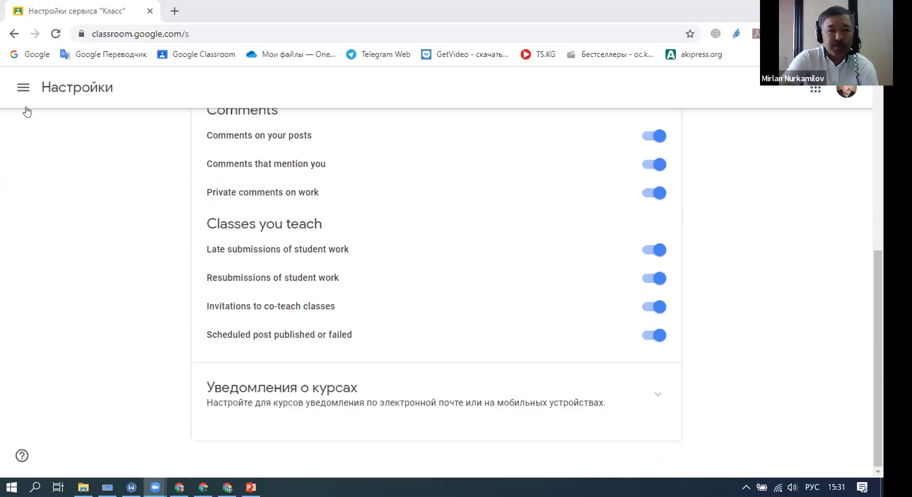
{"action": "scroll", "coordinate": [198, 112], "scroll_direction": "up", "scroll_amount": 4}
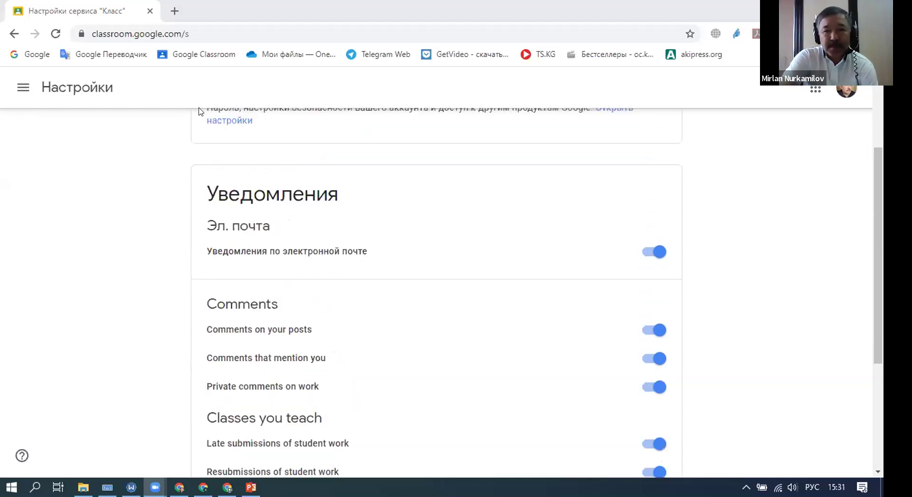
Step: Return to the Курсы list and open the Информатика course
{"action": "left_click", "coordinate": [23, 87]}
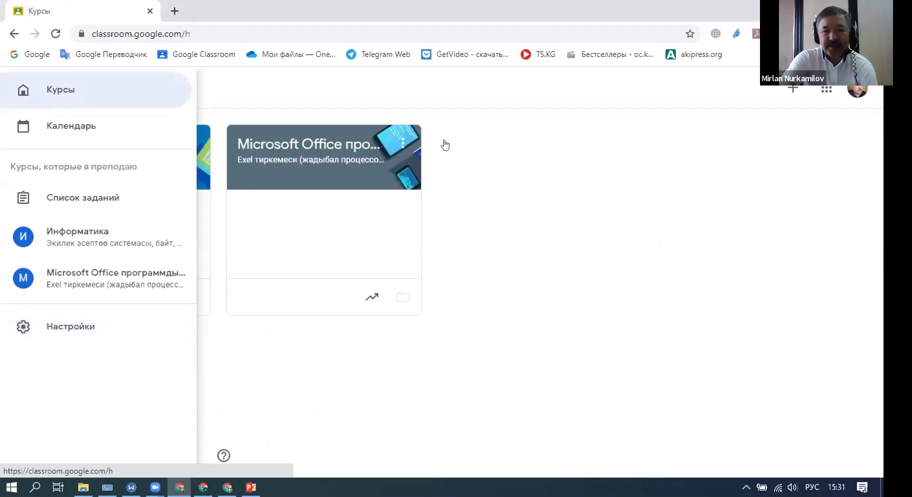
{"action": "left_click", "coordinate": [445, 144]}
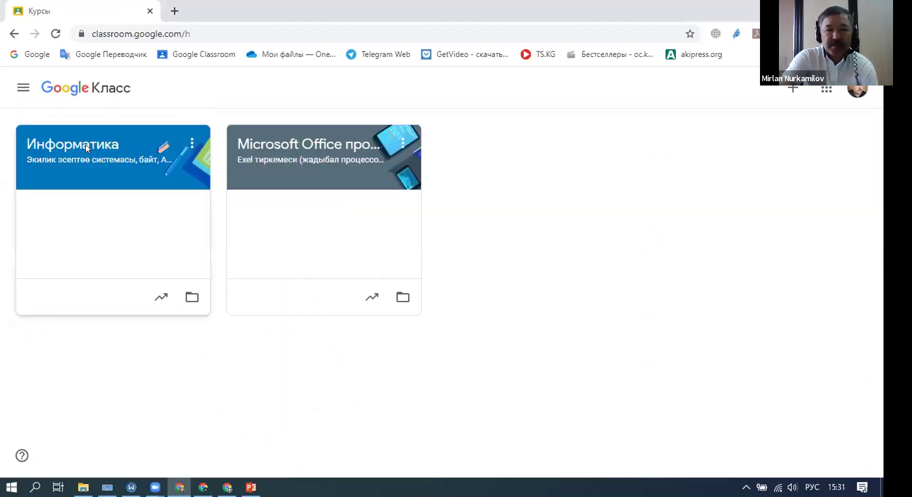
{"action": "left_click", "coordinate": [87, 148]}
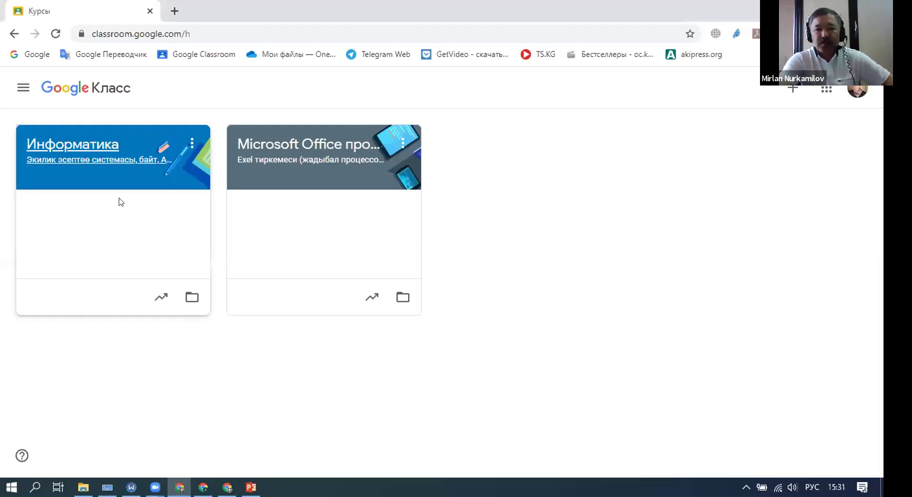
{"action": "left_click", "coordinate": [210, 203]}
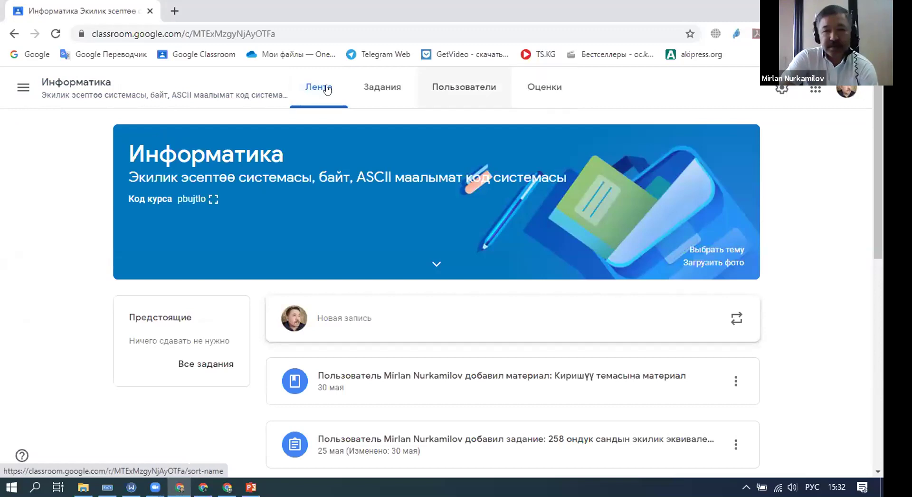
Step: Open the course's Пользователи page and view the teacher invitation form, leaving it without inviting anyone
{"action": "left_click", "coordinate": [474, 89]}
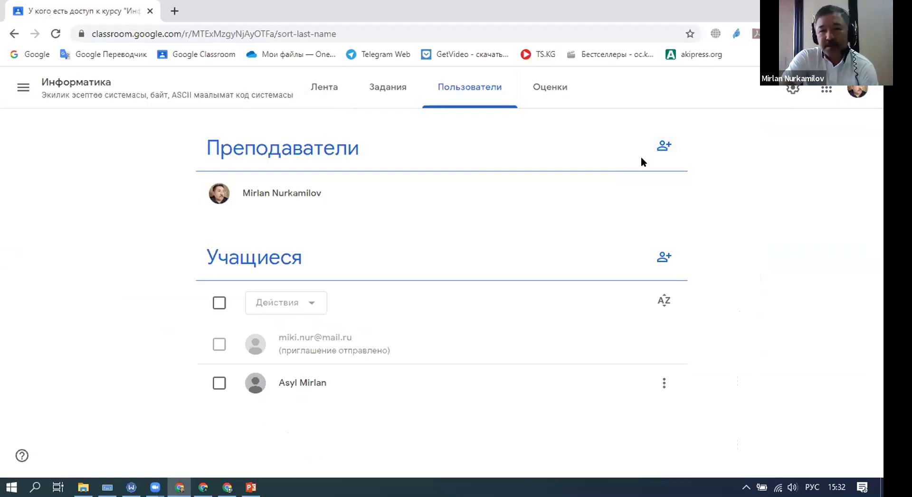
{"action": "left_click", "coordinate": [665, 148]}
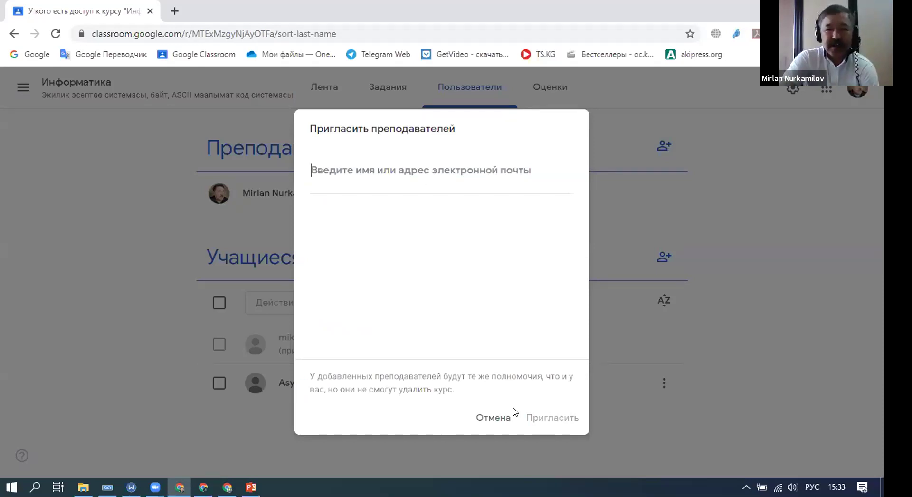
{"action": "left_click", "coordinate": [504, 418]}
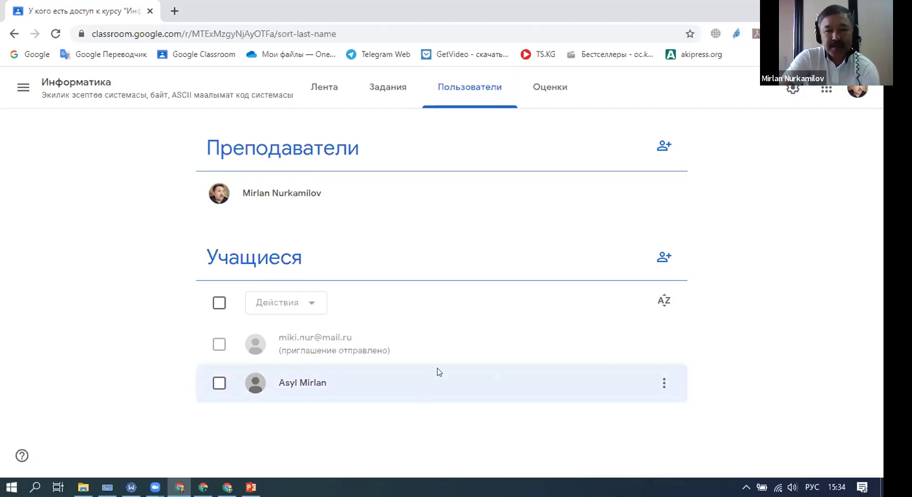
Step: Select all students of the course and view the group actions available for them
{"action": "left_click", "coordinate": [216, 305]}
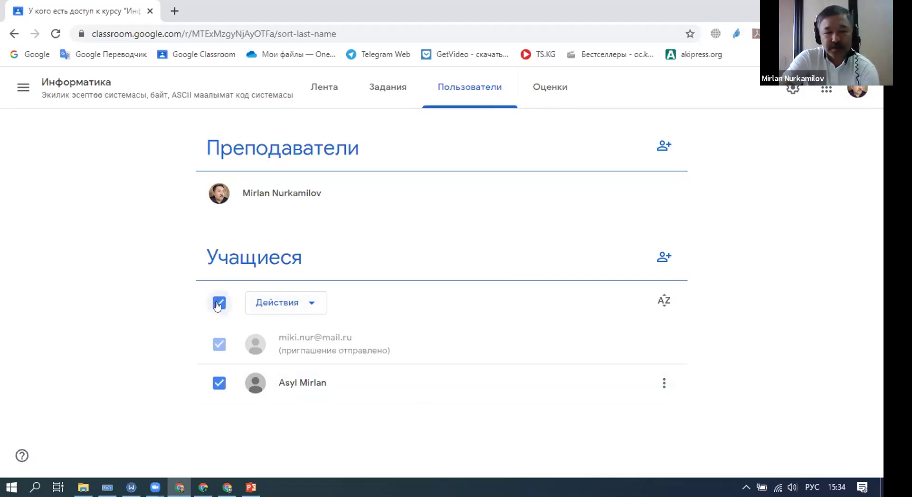
{"action": "left_click", "coordinate": [309, 304]}
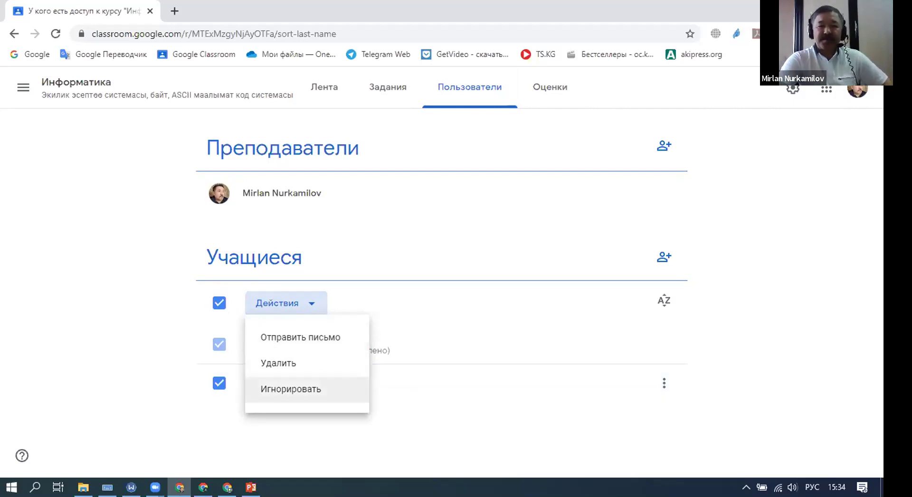
Step: Switch to the student's Chrome window and read the Class invitation email in the Gmail inbox down to its join option
{"action": "mouse_move", "coordinate": [250, 488]}
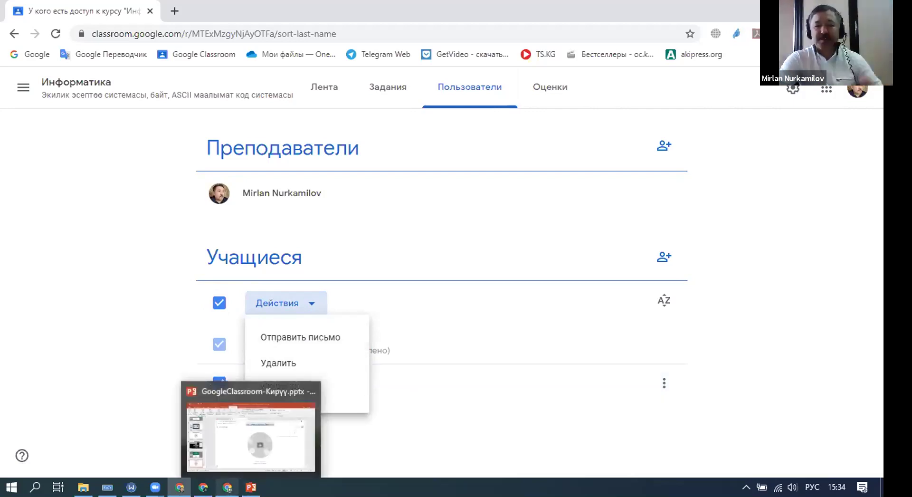
{"action": "left_click", "coordinate": [203, 487]}
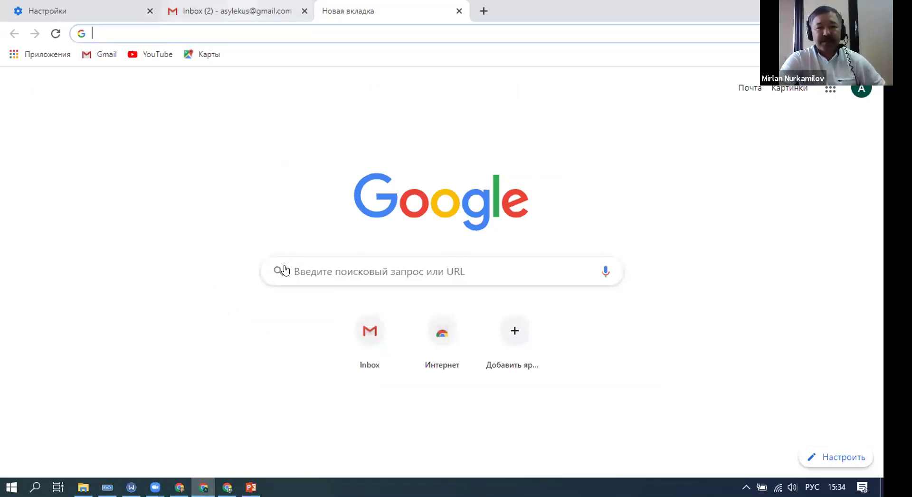
{"action": "key", "text": "ctrl+shift+Tab"}
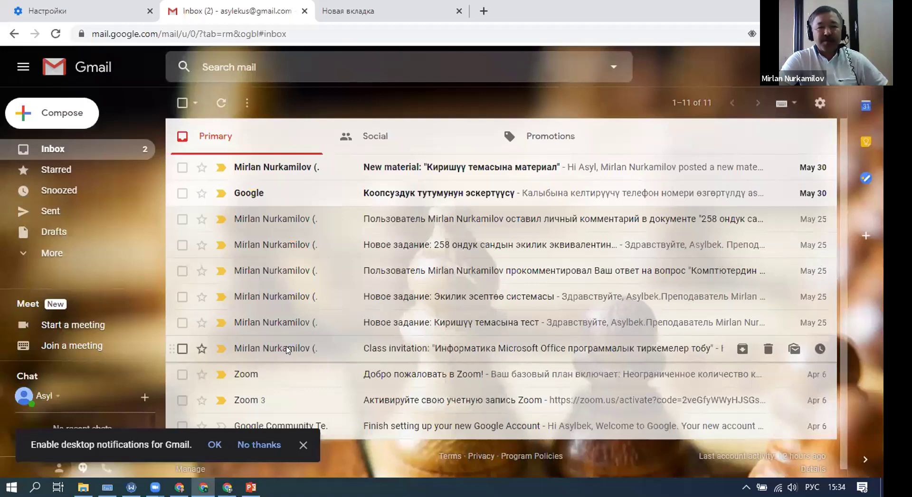
{"action": "left_click", "coordinate": [507, 351]}
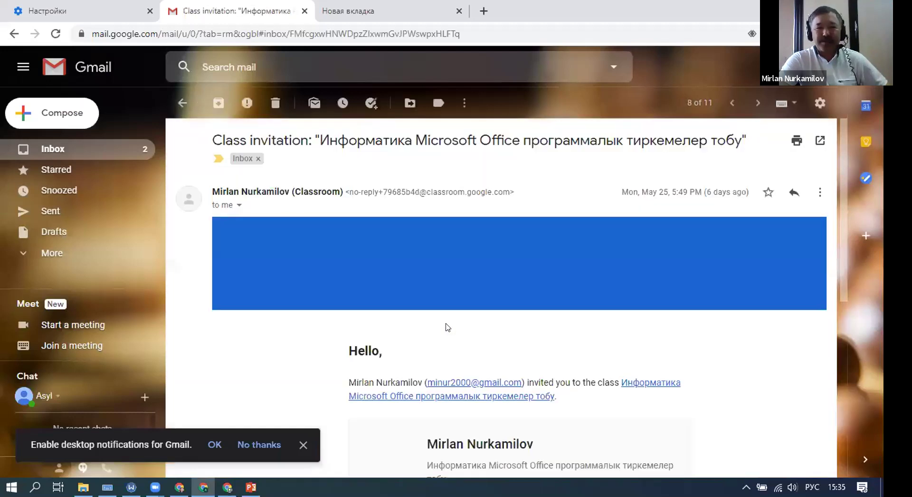
{"action": "scroll", "coordinate": [414, 266], "scroll_direction": "down", "scroll_amount": 3}
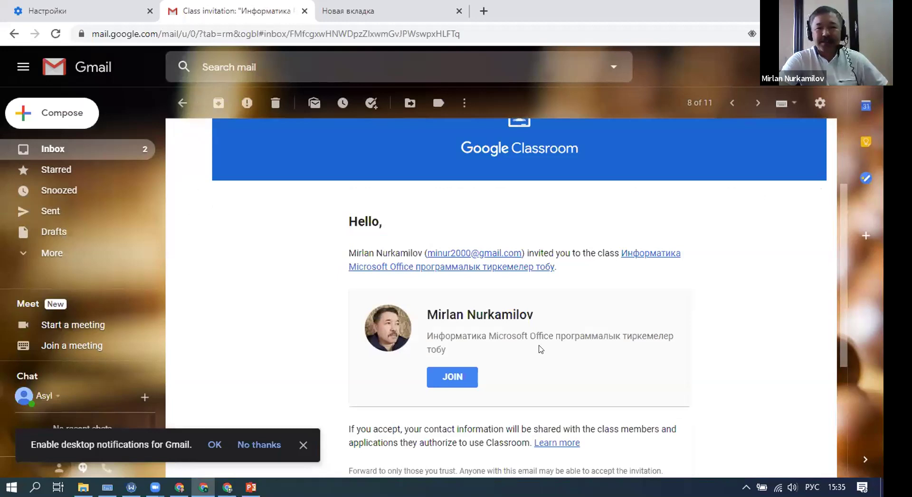
{"action": "scroll", "coordinate": [540, 350], "scroll_direction": "down", "scroll_amount": 2}
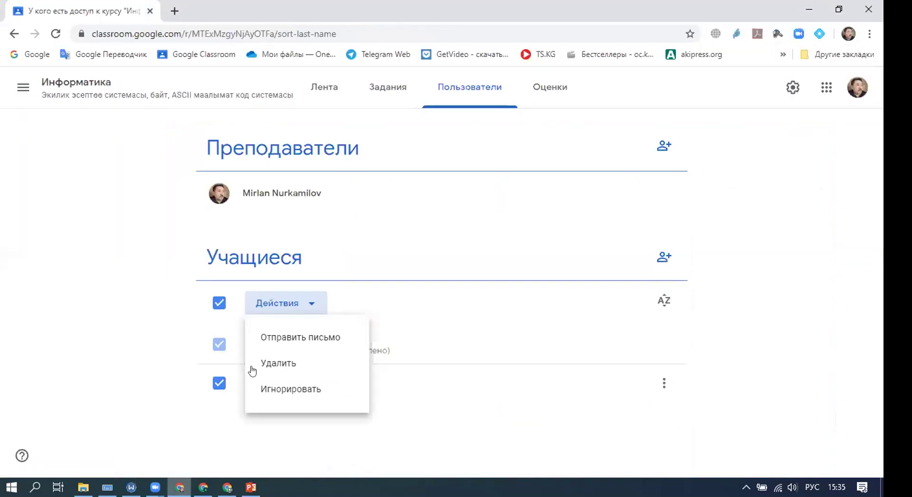
Step: Dismiss the student actions in the Информатика course, return to its Лента page and examine the posted materials, assignments and lesson files
{"action": "left_click", "coordinate": [233, 378]}
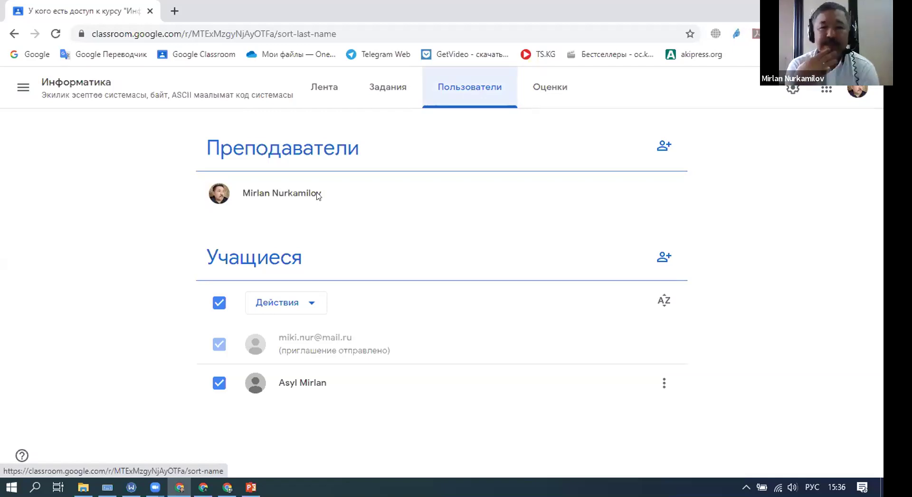
{"action": "key", "text": "alt+Left"}
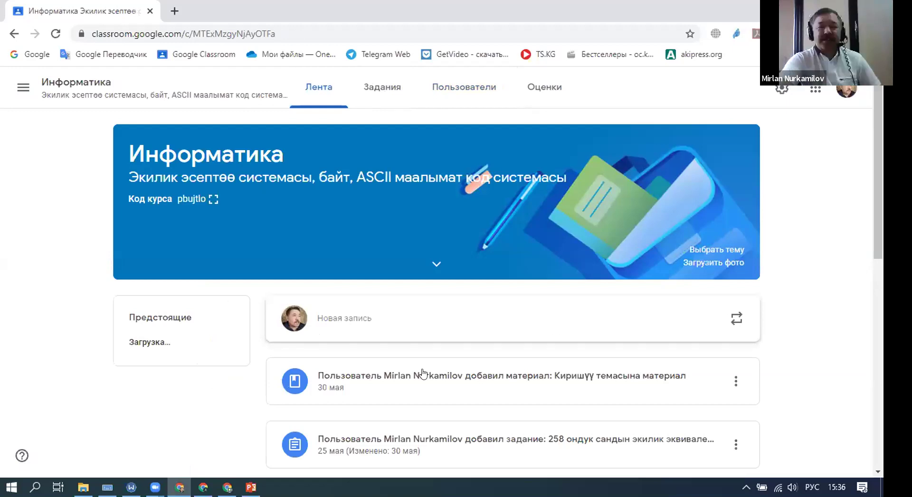
{"action": "scroll", "coordinate": [418, 336], "scroll_direction": "down", "scroll_amount": 3}
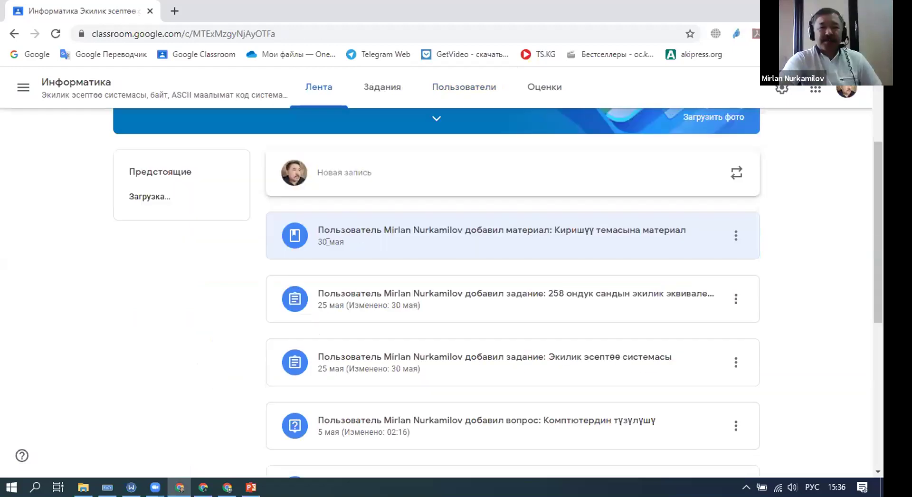
{"action": "scroll", "coordinate": [391, 288], "scroll_direction": "down", "scroll_amount": 6}
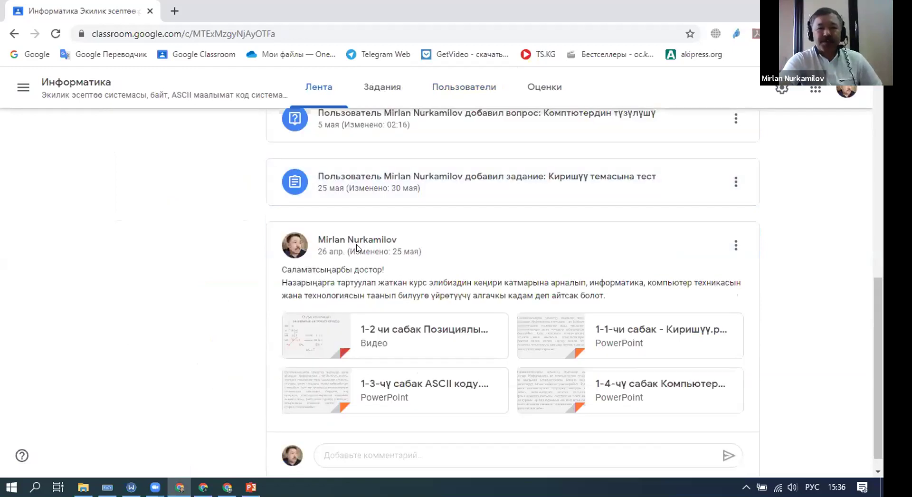
{"action": "scroll", "coordinate": [285, 225], "scroll_direction": "down", "scroll_amount": 1}
{"action": "scroll", "coordinate": [286, 223], "scroll_direction": "down", "scroll_amount": 1}
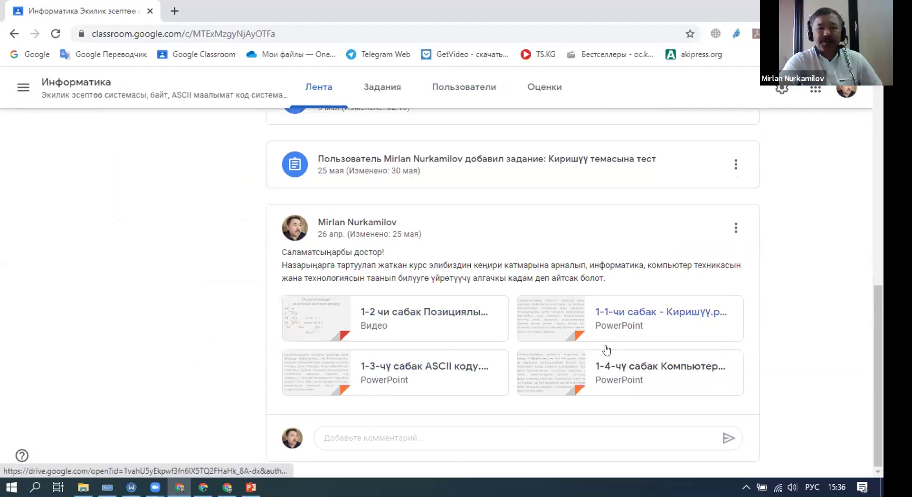
{"action": "scroll", "coordinate": [354, 316], "scroll_direction": "up", "scroll_amount": 2}
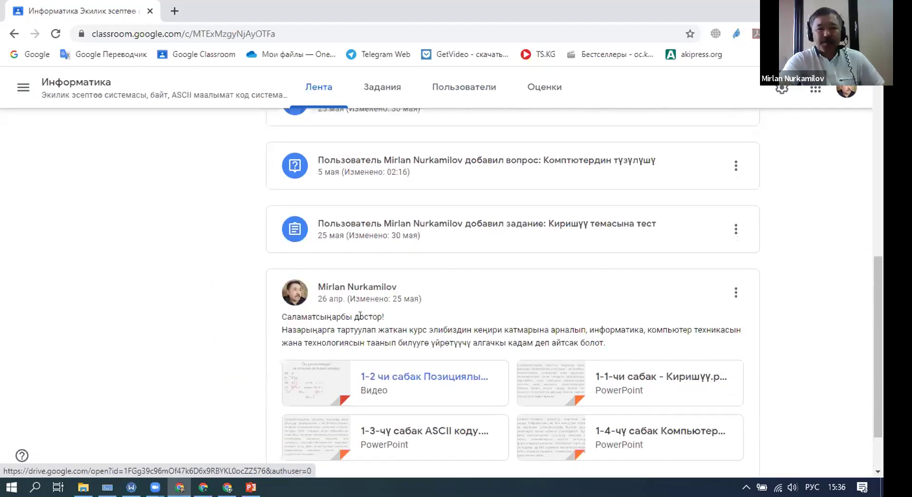
{"action": "scroll", "coordinate": [362, 341], "scroll_direction": "up", "scroll_amount": 1}
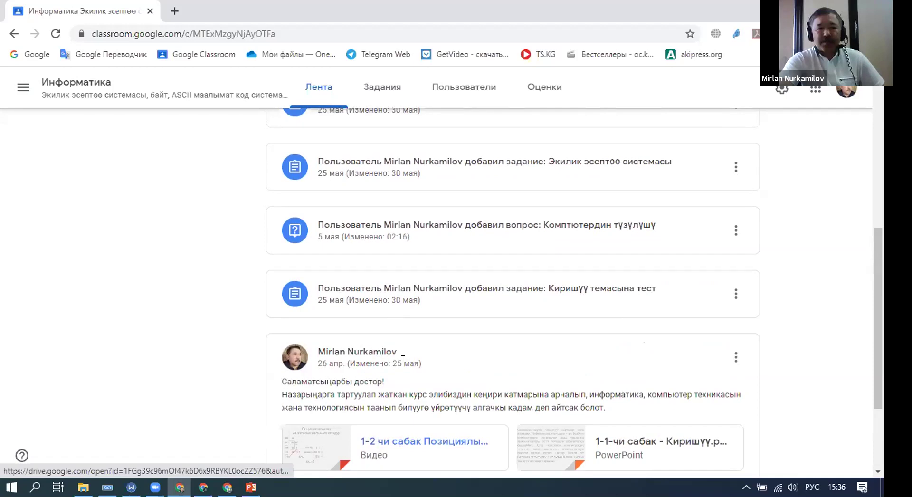
{"action": "scroll", "coordinate": [686, 265], "scroll_direction": "up", "scroll_amount": 2}
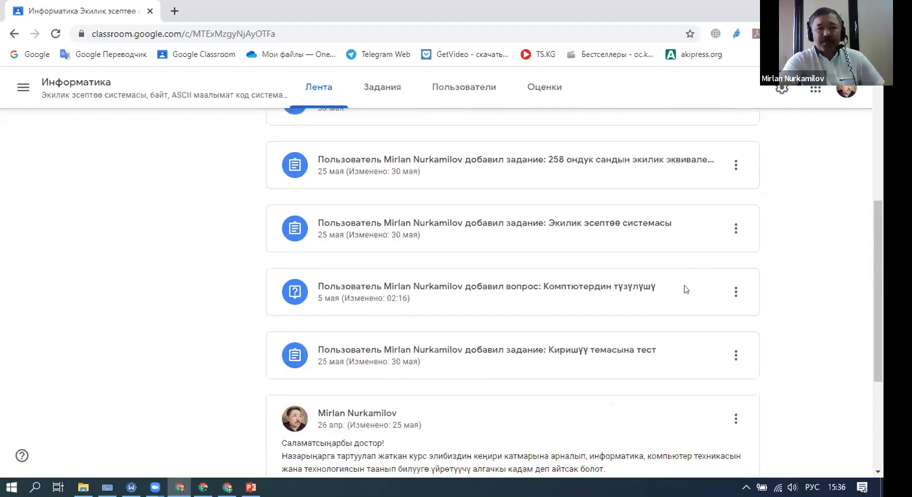
{"action": "scroll", "coordinate": [323, 269], "scroll_direction": "up", "scroll_amount": 6}
{"action": "scroll", "coordinate": [374, 246], "scroll_direction": "up", "scroll_amount": 1}
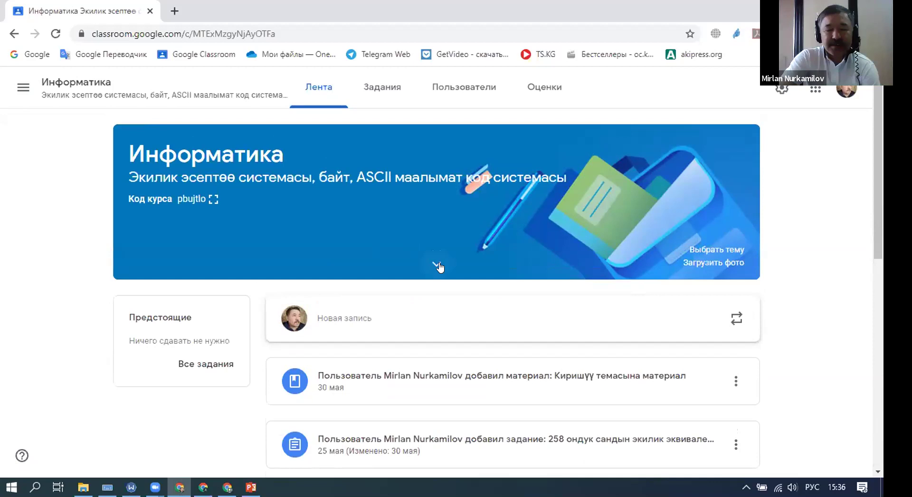
Step: View the theme gallery and the photo upload dialog for the course banner, closing both without changes
{"action": "left_click", "coordinate": [696, 249]}
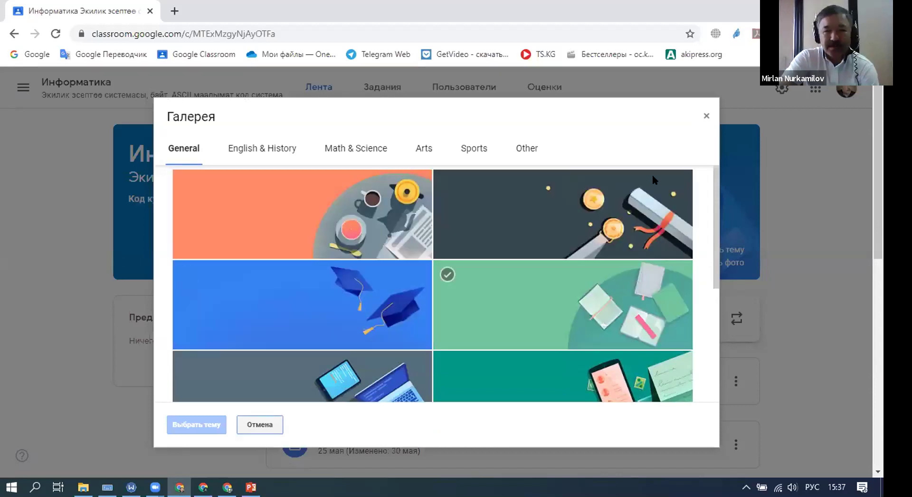
{"action": "scroll", "coordinate": [673, 285], "scroll_direction": "down", "scroll_amount": 2}
{"action": "key", "text": "Escape"}
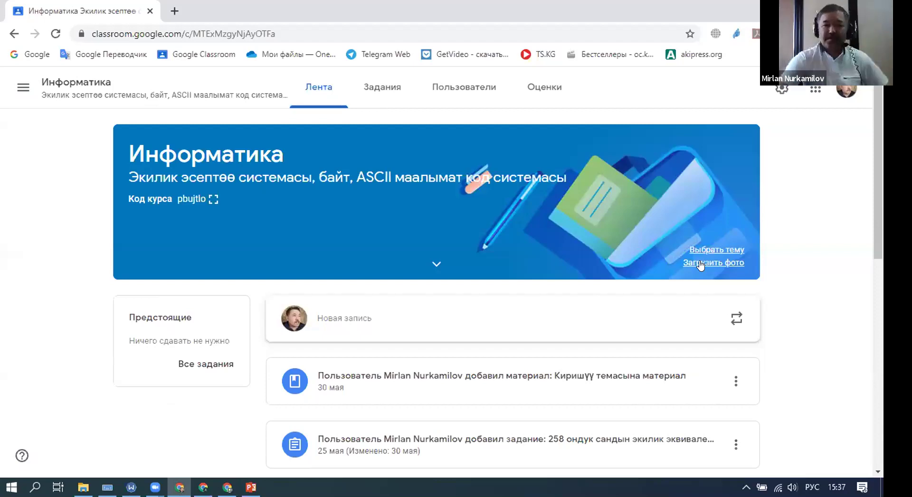
{"action": "left_click", "coordinate": [697, 263]}
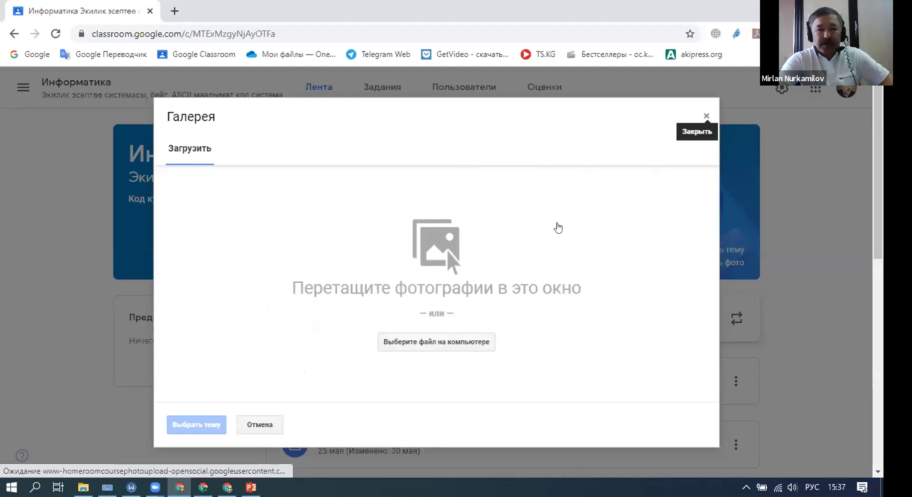
{"action": "key", "text": "Escape"}
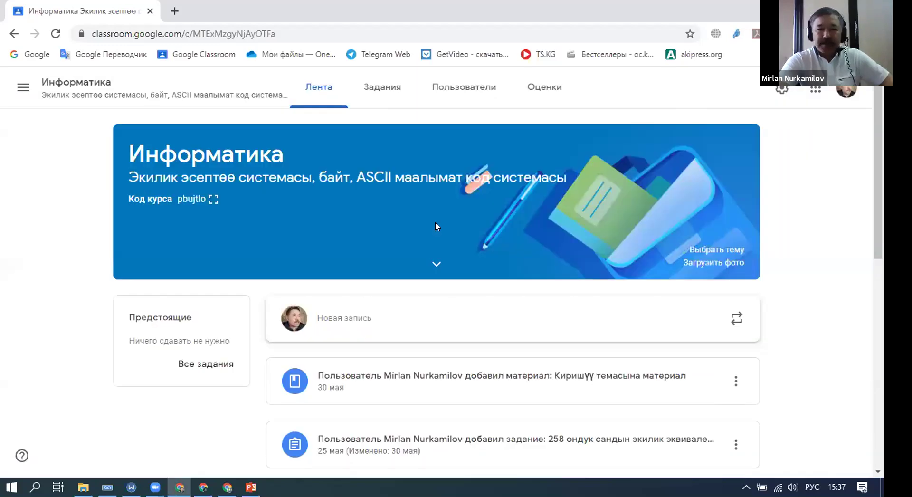
Step: Expand the Информатика course banner to view the course subject, room and description
{"action": "scroll", "coordinate": [437, 227], "scroll_direction": "down", "scroll_amount": 3}
{"action": "scroll", "coordinate": [438, 199], "scroll_direction": "up", "scroll_amount": 1}
{"action": "left_click", "coordinate": [436, 199]}
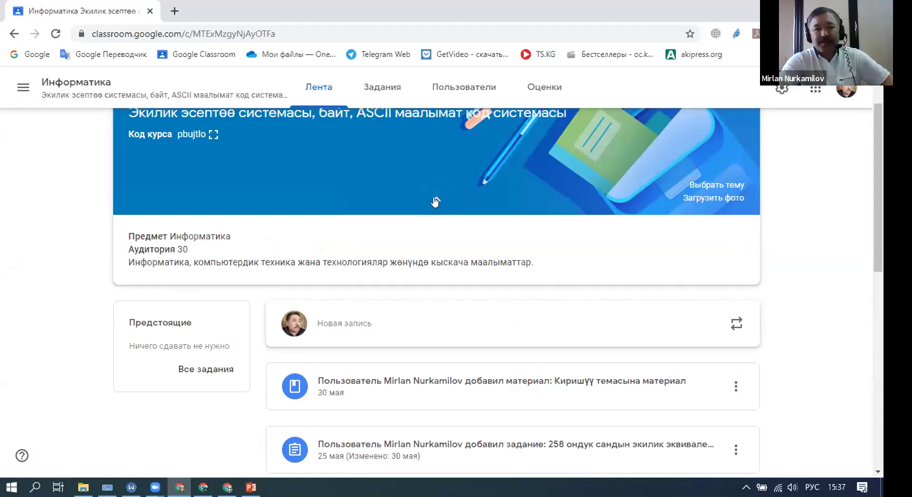
Step: Open the Задания page of the Информатика course and submit a new topic named "ASCII коду"
{"action": "left_click", "coordinate": [453, 238]}
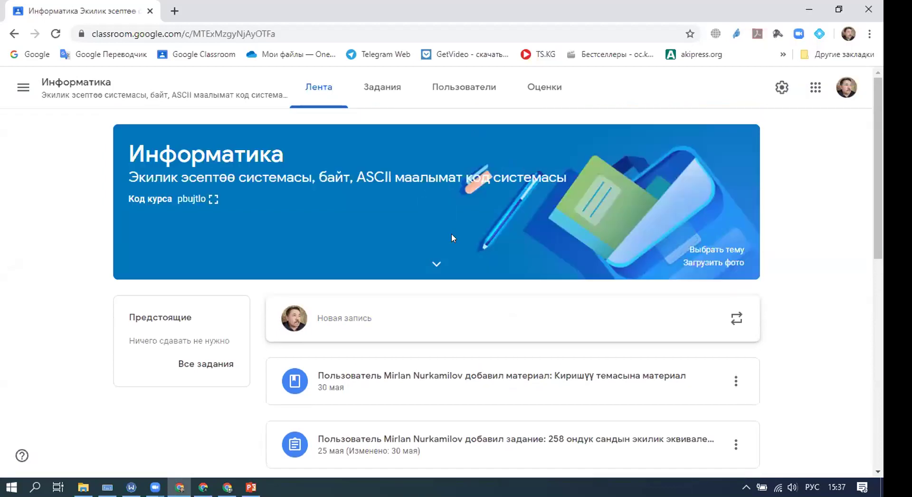
{"action": "left_click", "coordinate": [383, 87]}
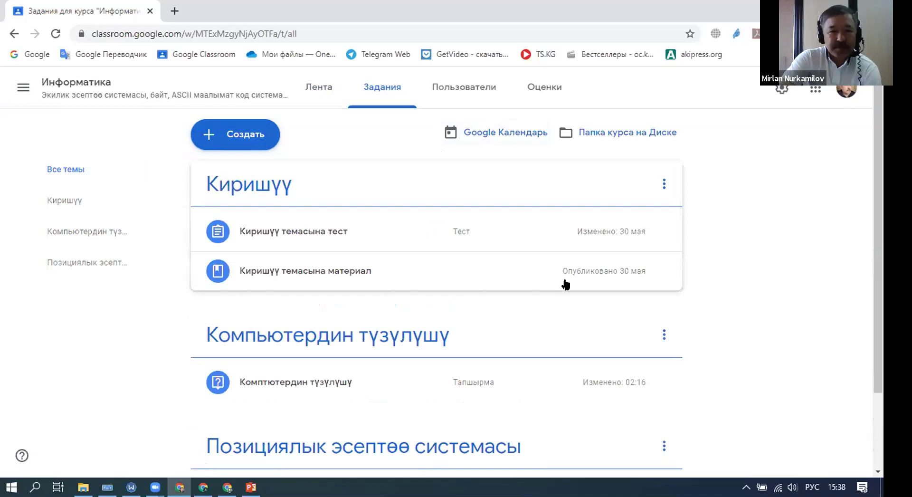
{"action": "left_click", "coordinate": [212, 134]}
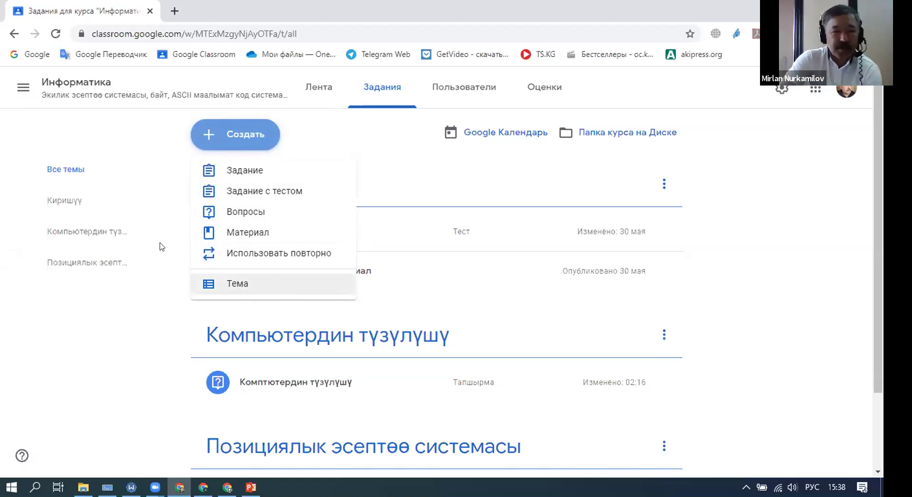
{"action": "left_click", "coordinate": [233, 284]}
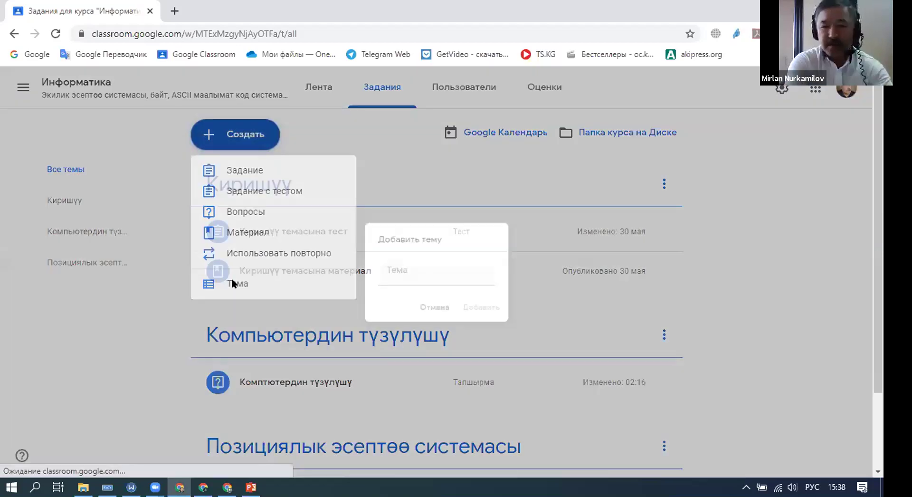
{"action": "key", "text": "alt+shift"}
{"action": "key", "text": "alt+shift"}
{"action": "type", "text": "A"}
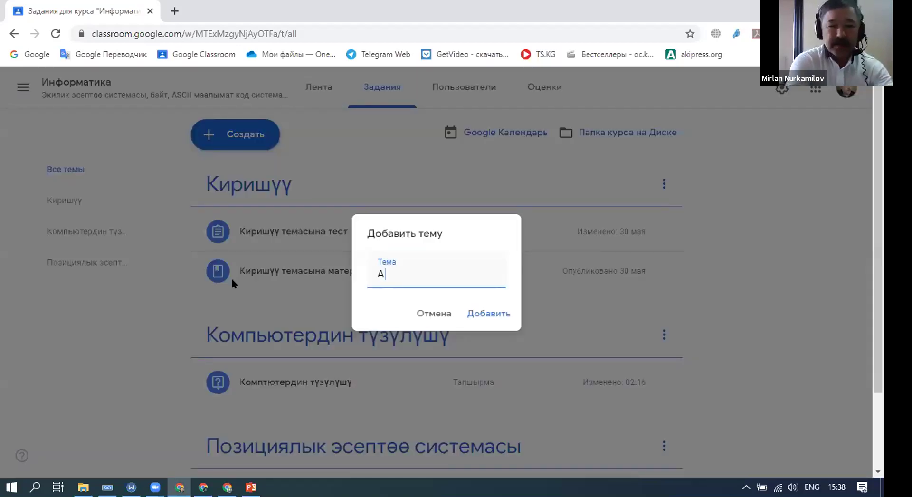
{"action": "type", "text": "SCII"}
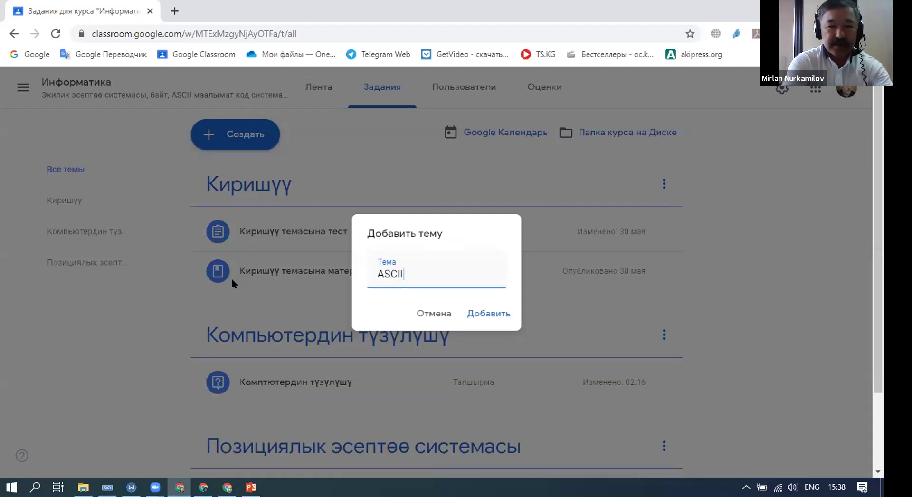
{"action": "key", "text": "alt+shift"}
{"action": "type", "text": "коду"}
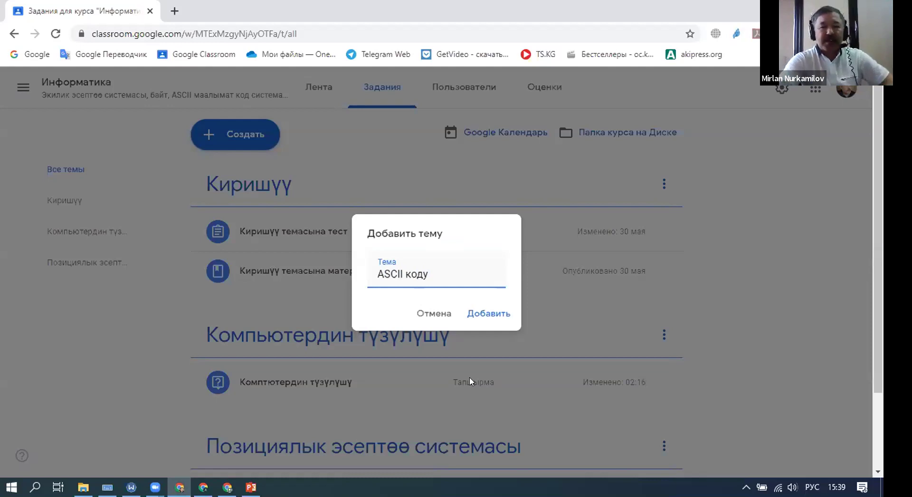
{"action": "key", "text": "Return"}
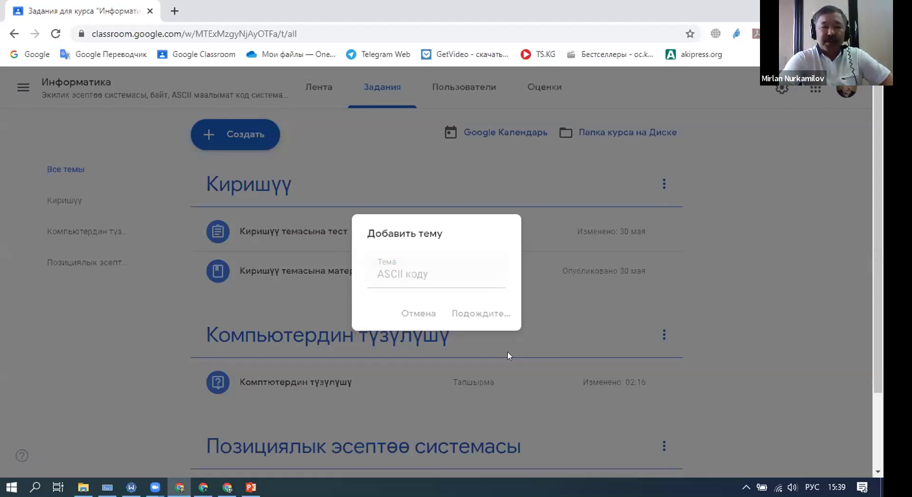
Step: Retry adding the "ASCII коду" topic and close the topic dialog
{"action": "scroll", "coordinate": [242, 316], "scroll_direction": "down", "scroll_amount": 1}
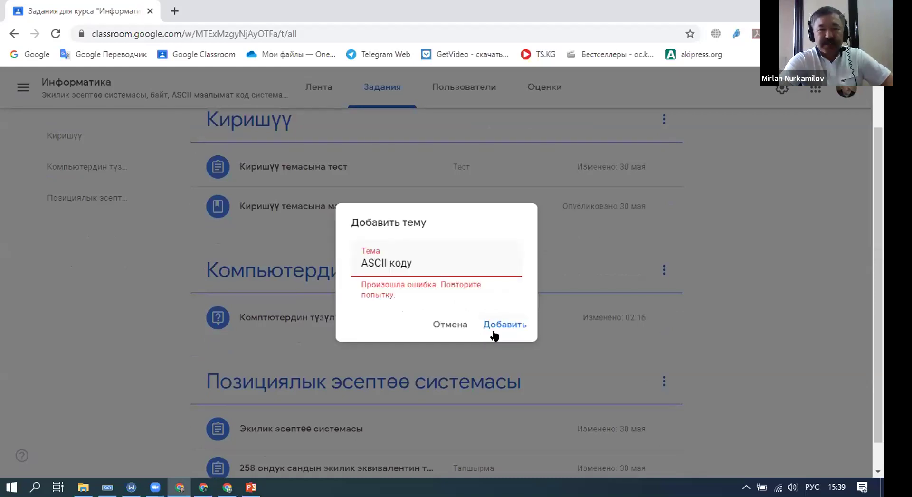
{"action": "left_click", "coordinate": [501, 327]}
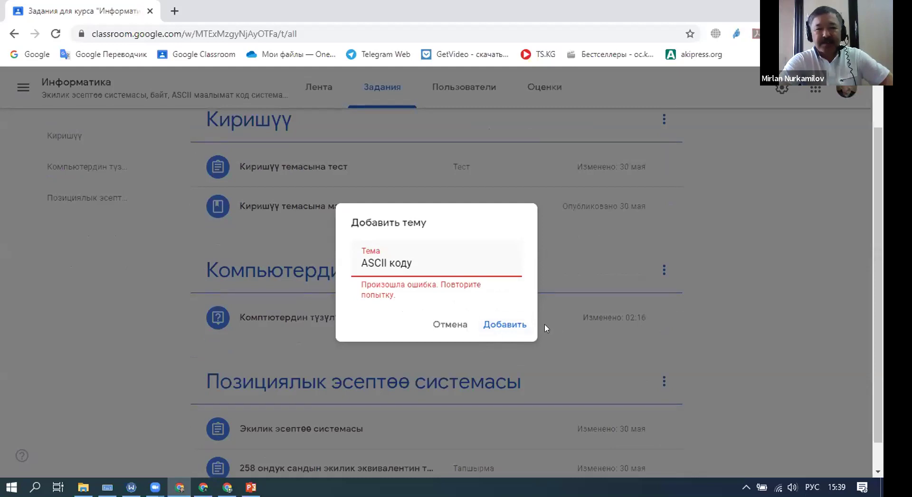
{"action": "key", "text": "Return"}
{"action": "left_click", "coordinate": [451, 324]}
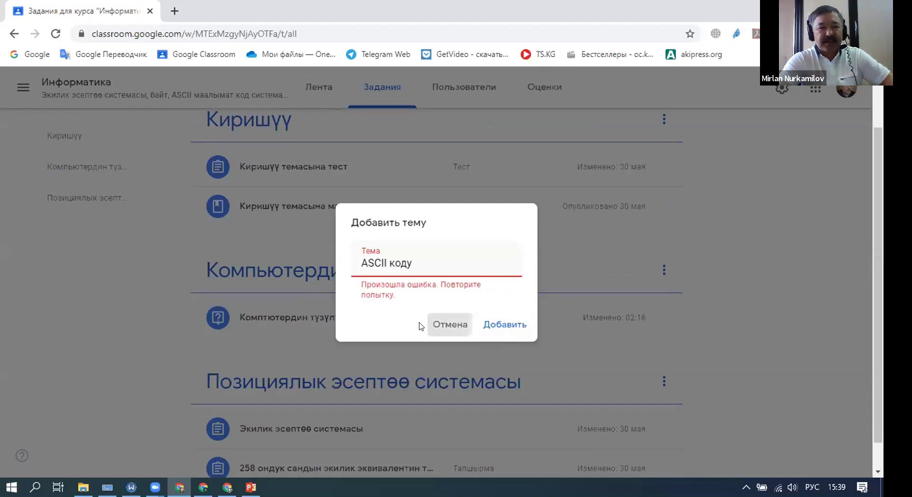
{"action": "left_click", "coordinate": [314, 244]}
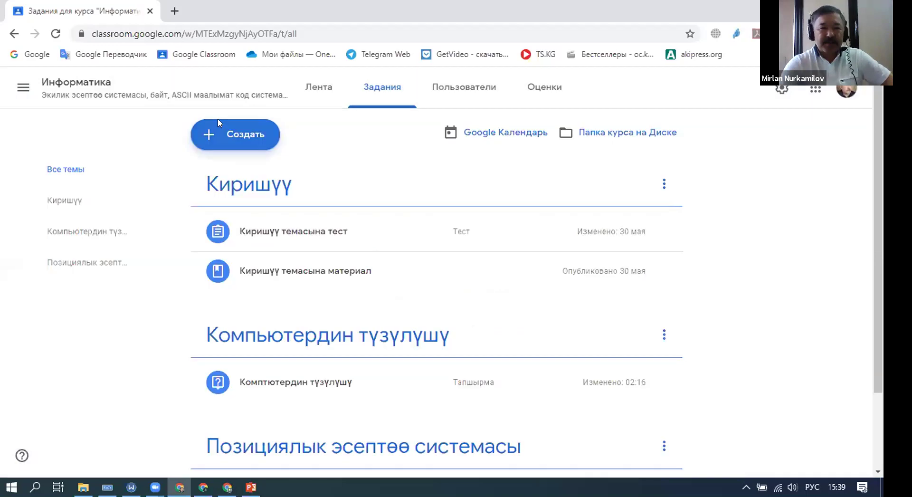
Step: View the kinds of classwork that can be created and look through the topics down to ASCII коду
{"action": "left_click", "coordinate": [219, 124]}
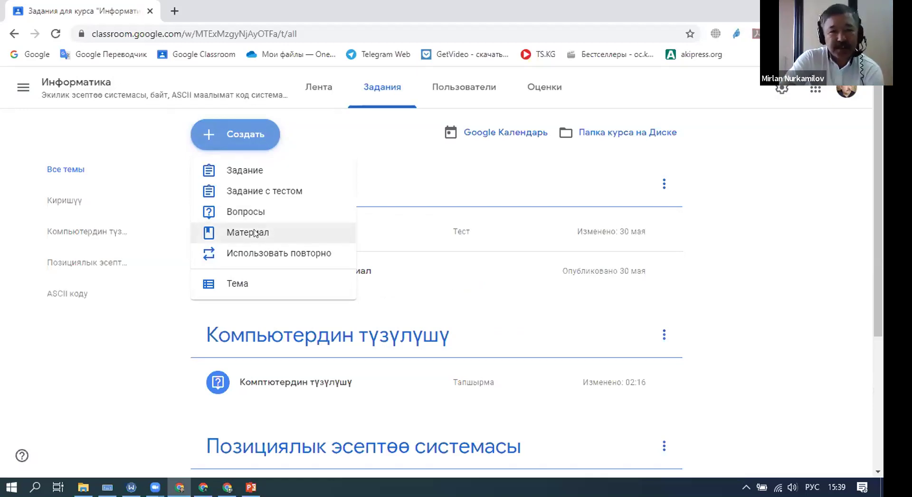
{"action": "left_click", "coordinate": [390, 307]}
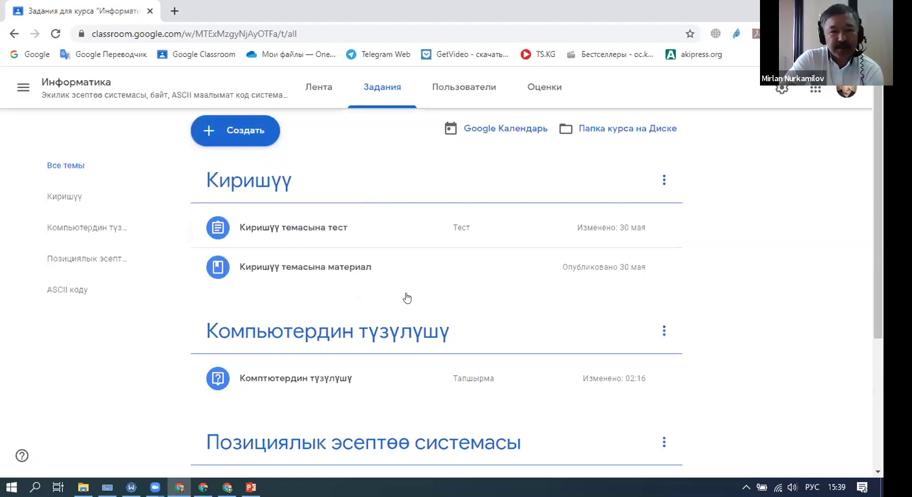
{"action": "scroll", "coordinate": [402, 299], "scroll_direction": "down", "scroll_amount": 4}
{"action": "scroll", "coordinate": [335, 234], "scroll_direction": "up", "scroll_amount": 1}
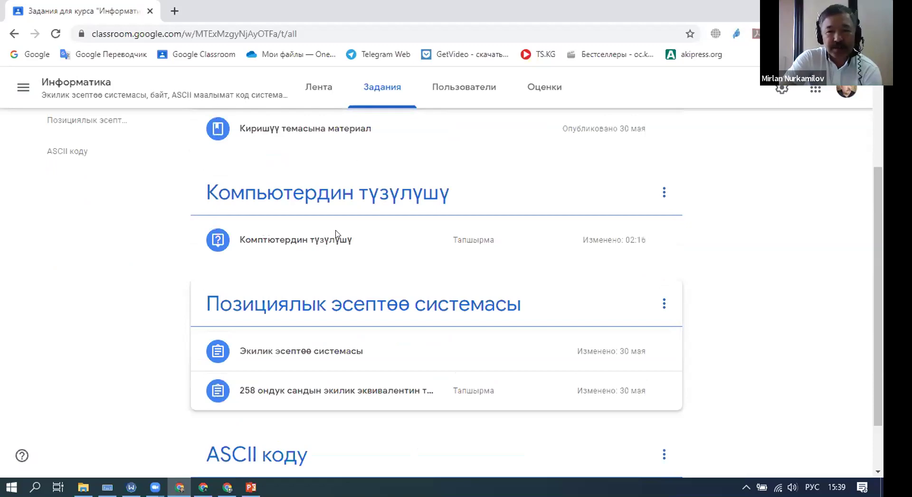
Step: Open the Киришүү темасына материал item under the Киришүү topic for editing
{"action": "scroll", "coordinate": [336, 234], "scroll_direction": "up", "scroll_amount": 1}
{"action": "left_click", "coordinate": [584, 224]}
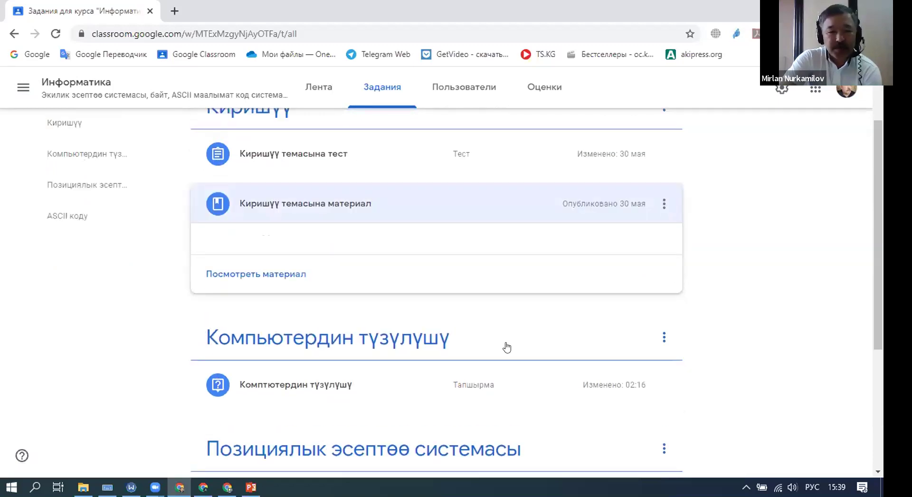
{"action": "left_click", "coordinate": [303, 255]}
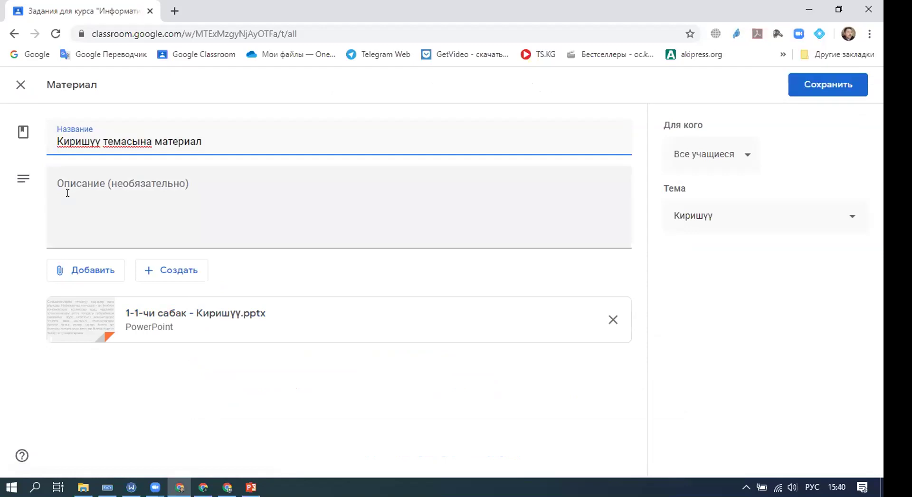
Step: Attach the presentation "1-3-чү сабак ASCII коду.pptx" from the recent Google Drive files to the material
{"action": "left_click", "coordinate": [89, 269]}
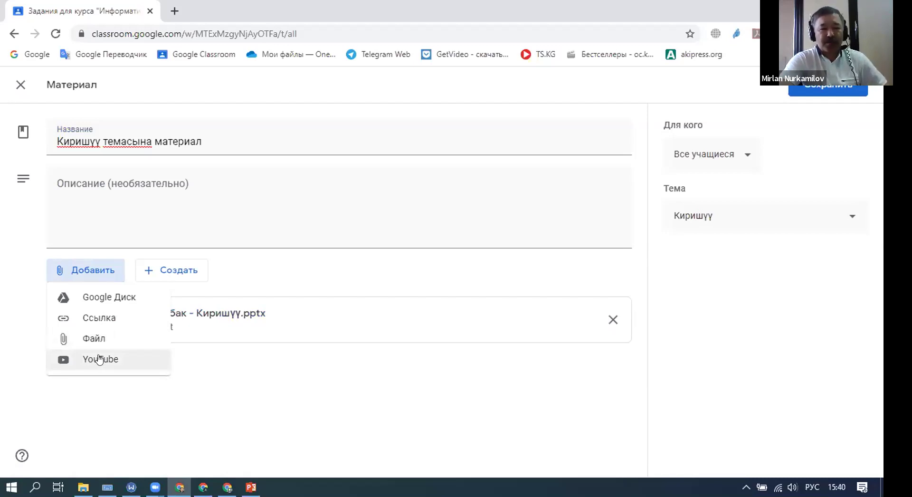
{"action": "left_click", "coordinate": [112, 298]}
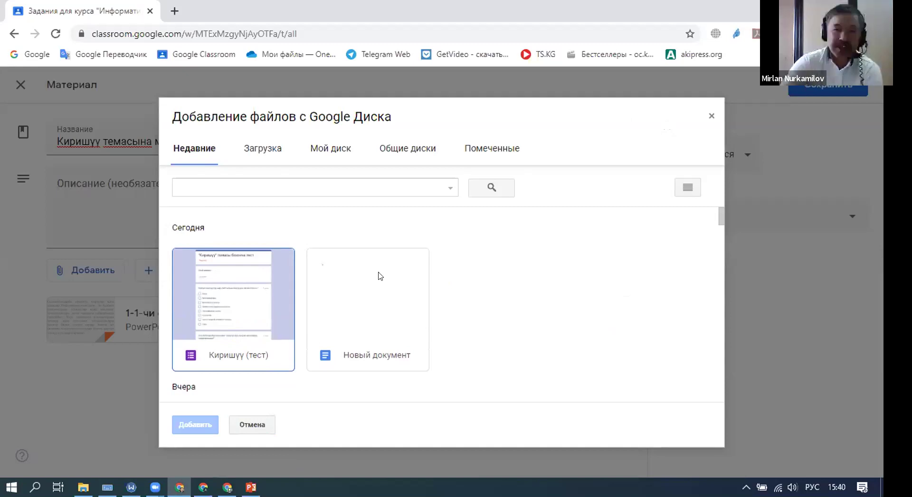
{"action": "scroll", "coordinate": [477, 284], "scroll_direction": "down", "scroll_amount": 3}
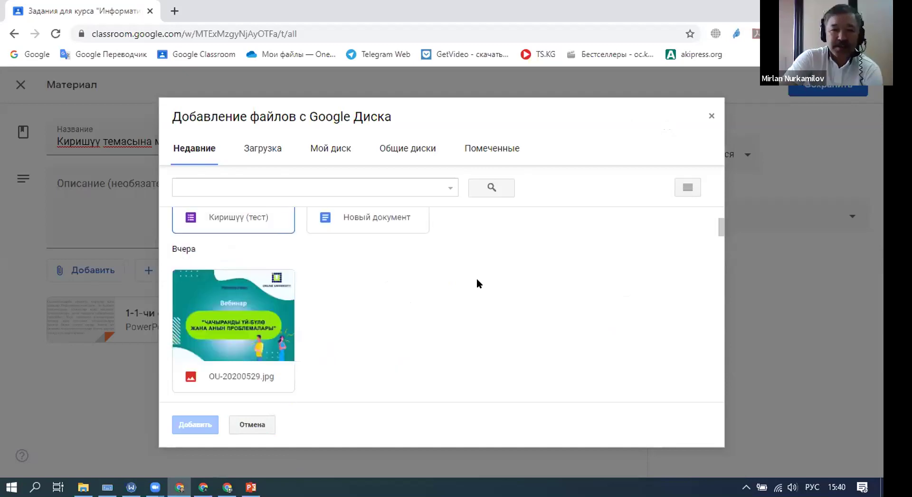
{"action": "scroll", "coordinate": [477, 284], "scroll_direction": "down", "scroll_amount": 2}
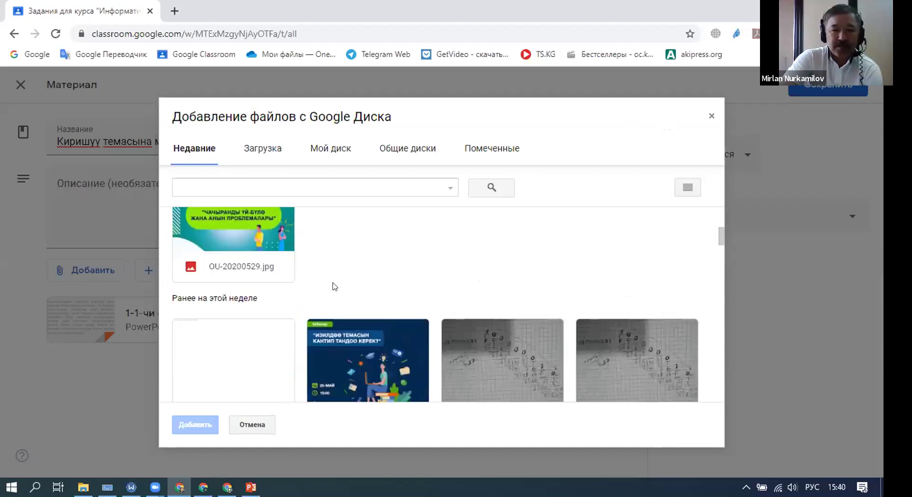
{"action": "scroll", "coordinate": [285, 290], "scroll_direction": "down", "scroll_amount": 1}
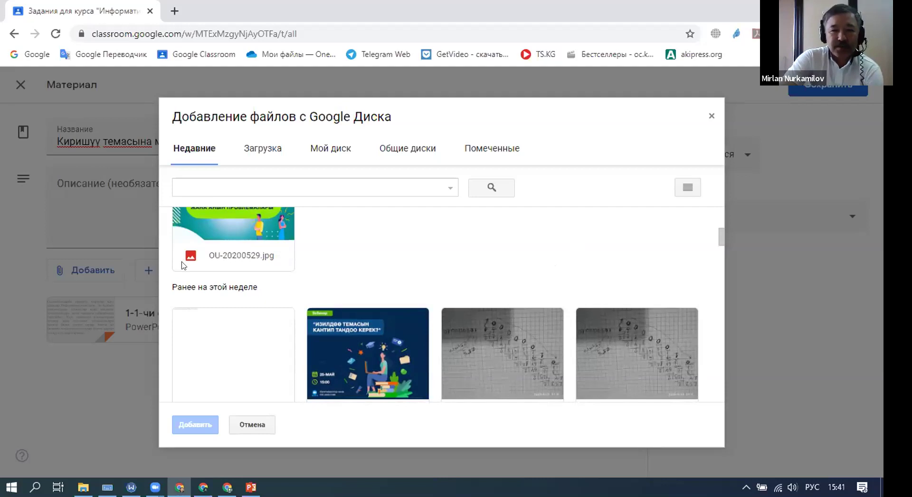
{"action": "scroll", "coordinate": [213, 359], "scroll_direction": "down", "scroll_amount": 1}
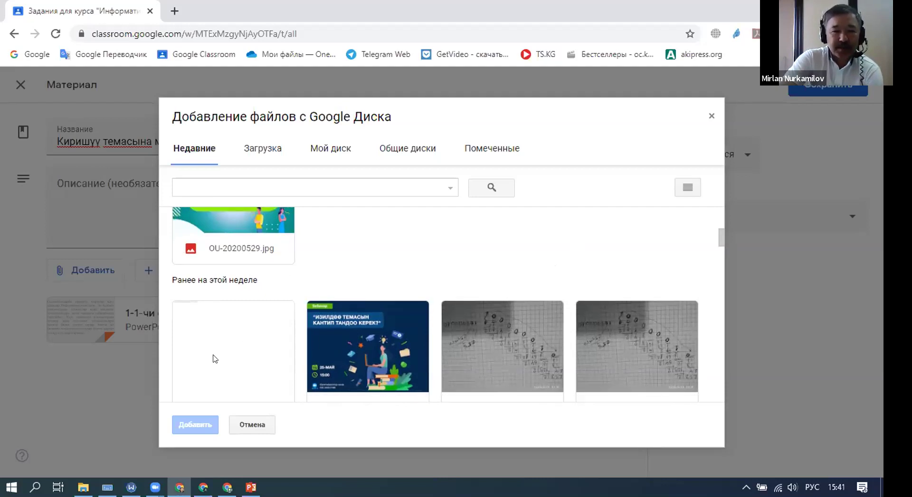
{"action": "scroll", "coordinate": [441, 363], "scroll_direction": "down", "scroll_amount": 2}
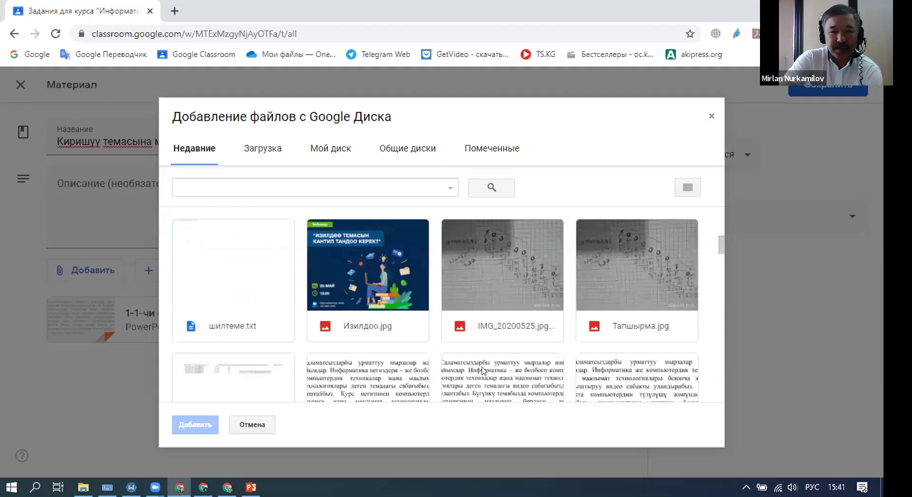
{"action": "scroll", "coordinate": [402, 341], "scroll_direction": "down", "scroll_amount": 2}
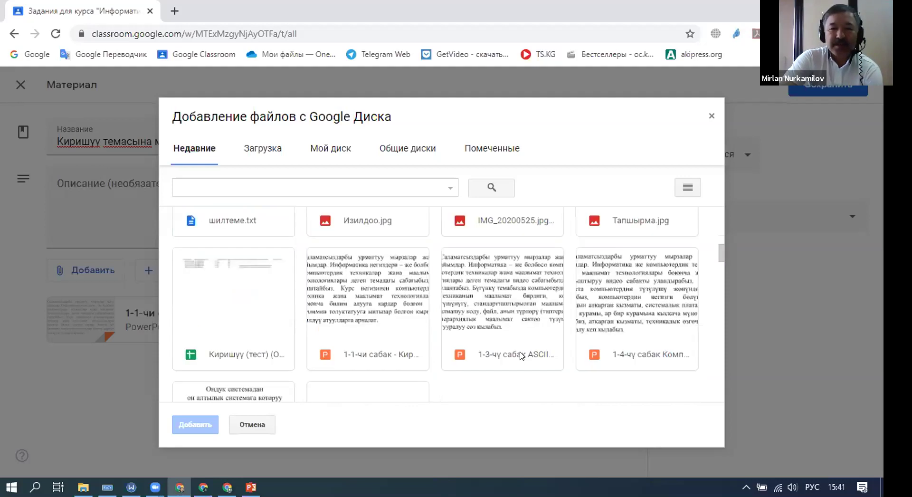
{"action": "left_click", "coordinate": [513, 331]}
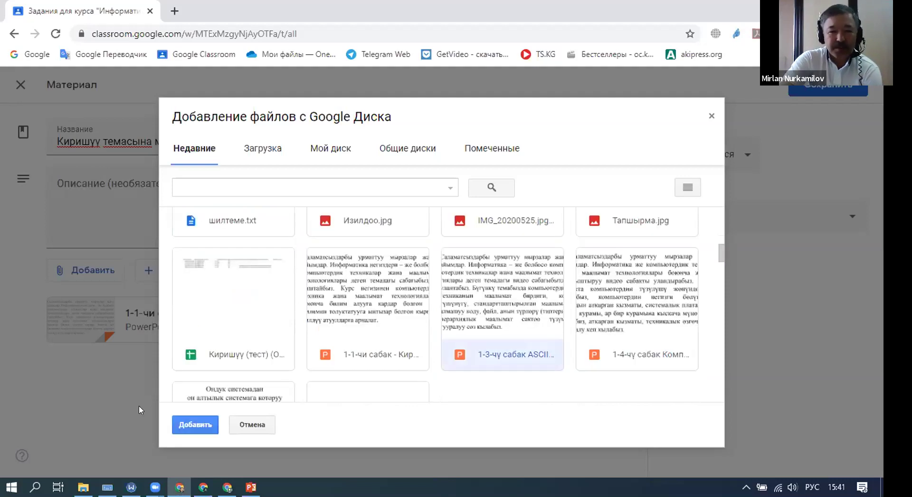
{"action": "left_click", "coordinate": [198, 421]}
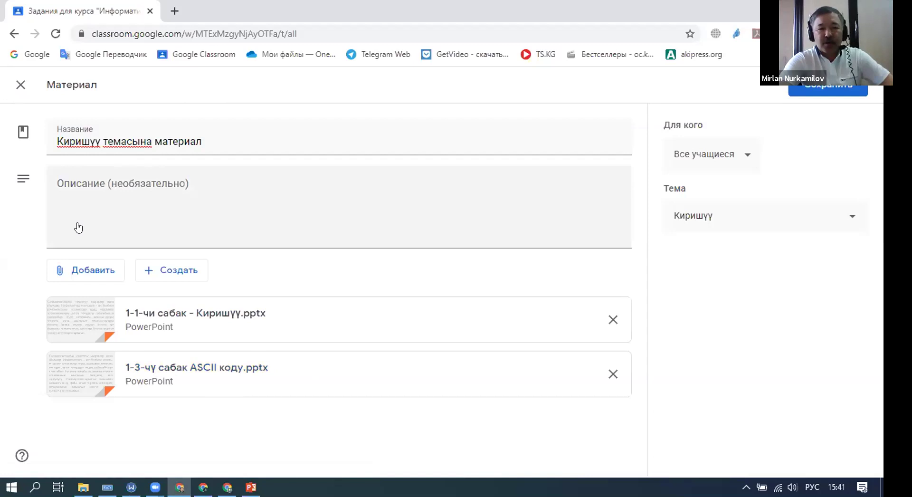
Step: View the file types that can be created for the material and its recipient list, leaving both unchanged
{"action": "left_click", "coordinate": [176, 273]}
{"action": "left_click", "coordinate": [176, 274]}
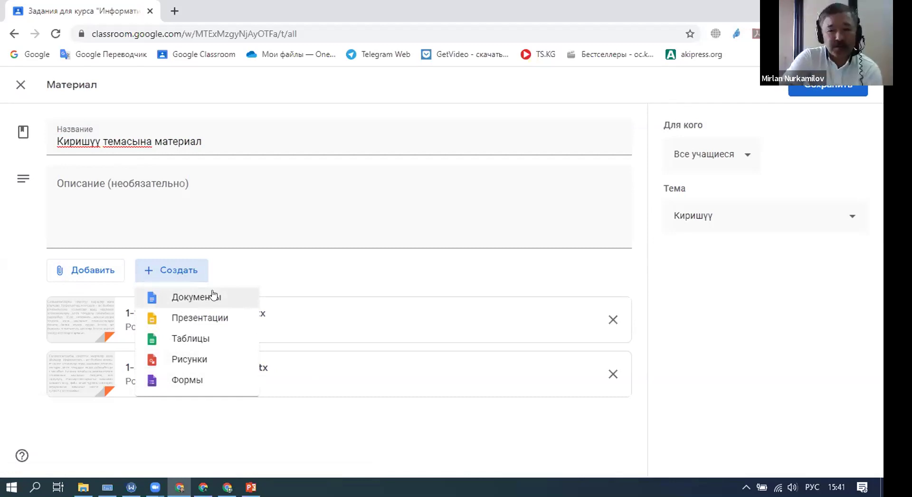
{"action": "left_click", "coordinate": [253, 264]}
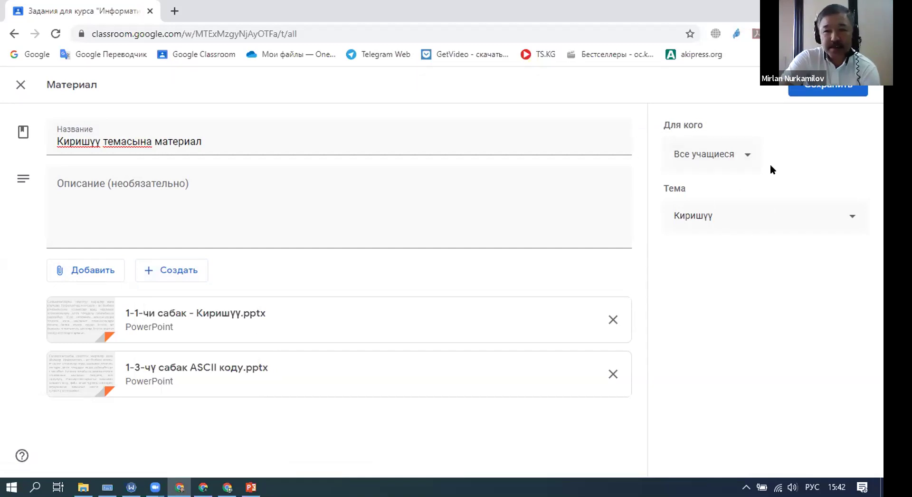
{"action": "left_click", "coordinate": [745, 156]}
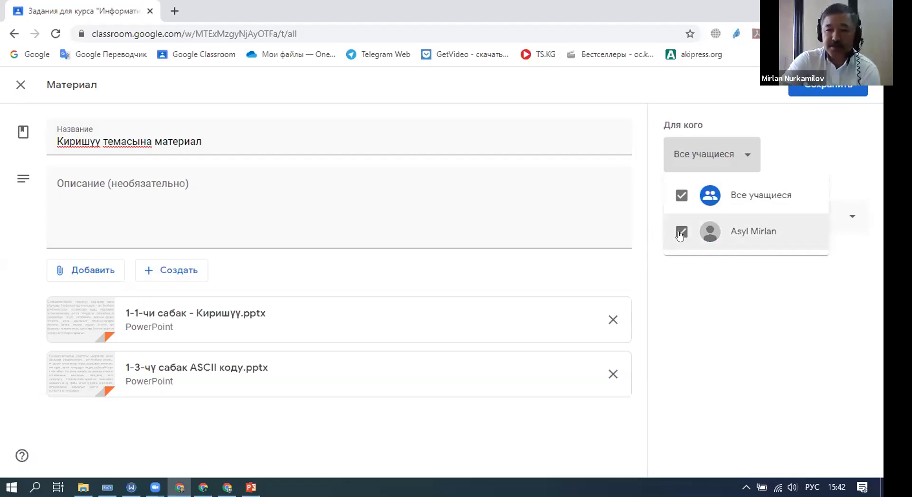
{"action": "left_click", "coordinate": [791, 165]}
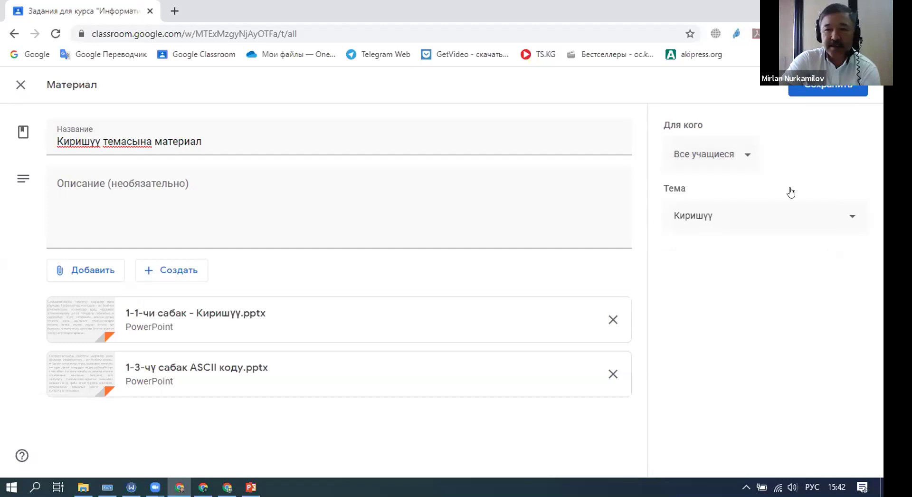
Step: Assign the material to the ASCII коду topic and save it
{"action": "left_click", "coordinate": [854, 213]}
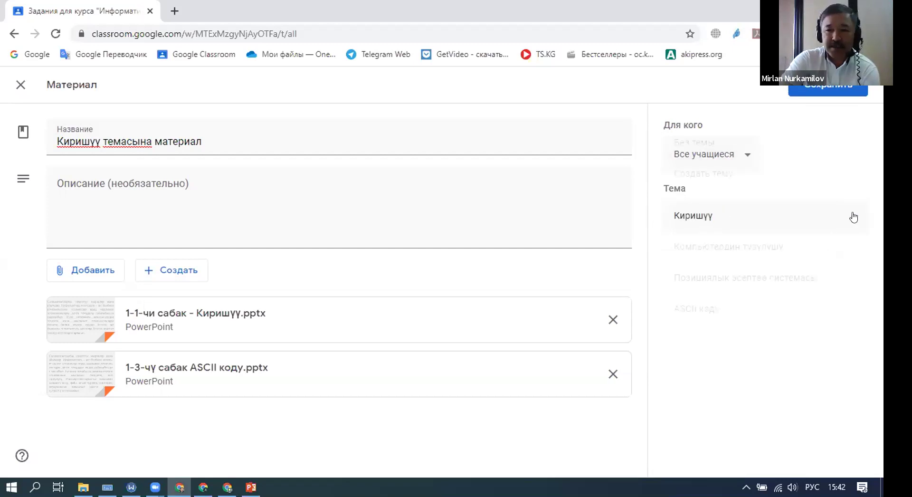
{"action": "left_click", "coordinate": [712, 310]}
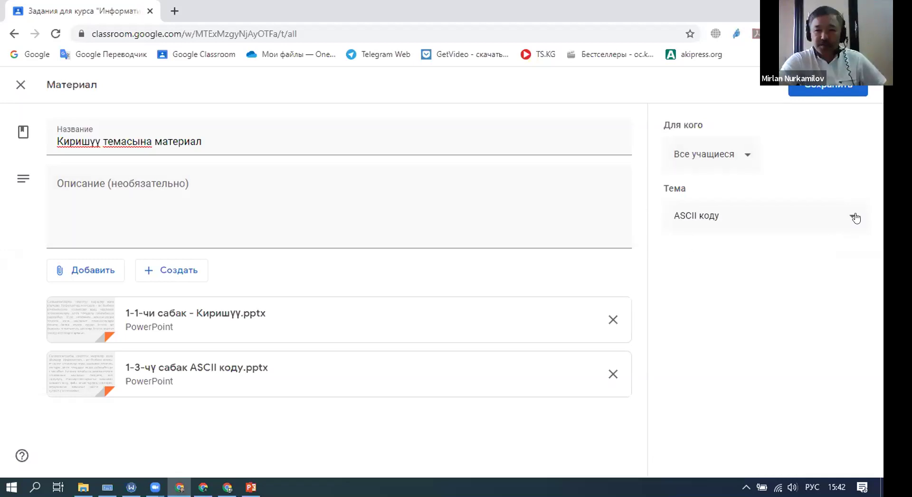
{"action": "left_click", "coordinate": [836, 86]}
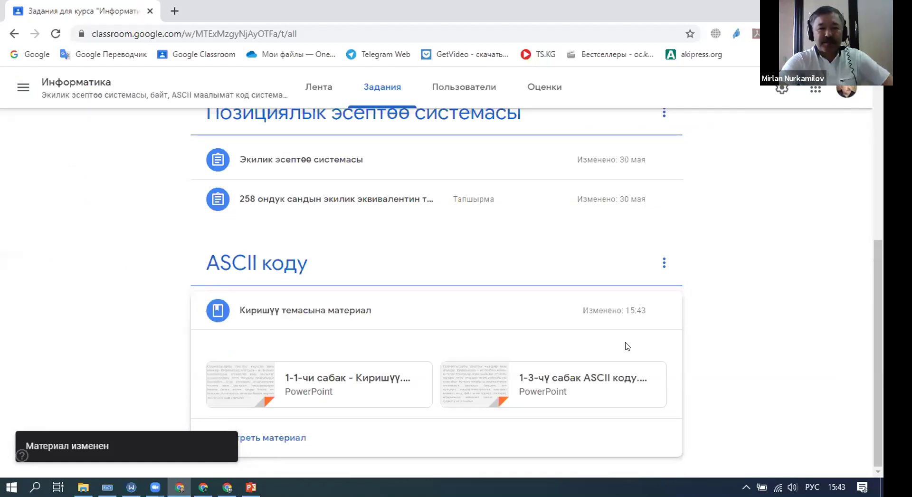
Step: View the actions available for the Киришүү темасына материал item under the ASCII коду topic
{"action": "left_click", "coordinate": [664, 310]}
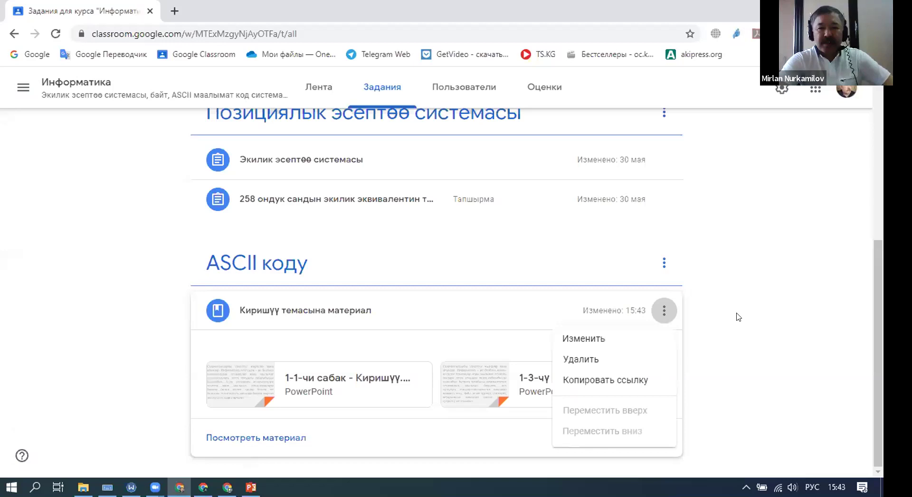
{"action": "left_click", "coordinate": [738, 317]}
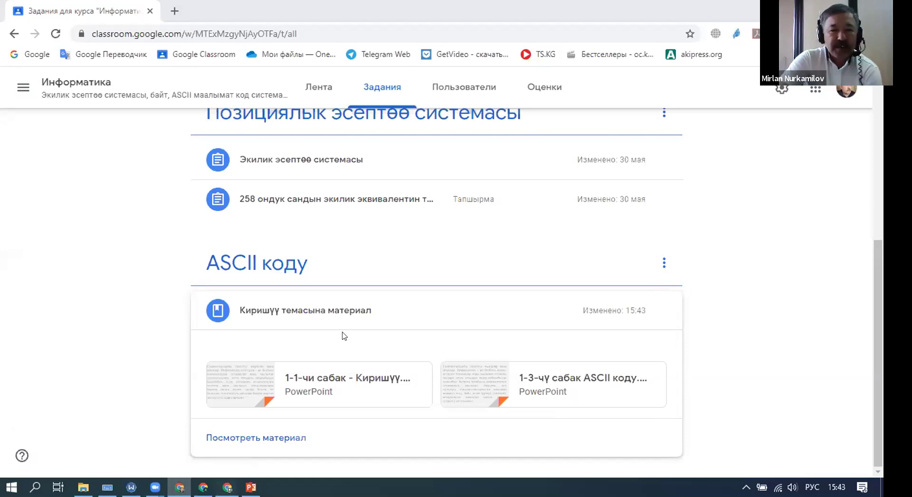
Step: Switch to the student's Chrome window and check which browser profile is signed in
{"action": "key", "text": "alt+Tab"}
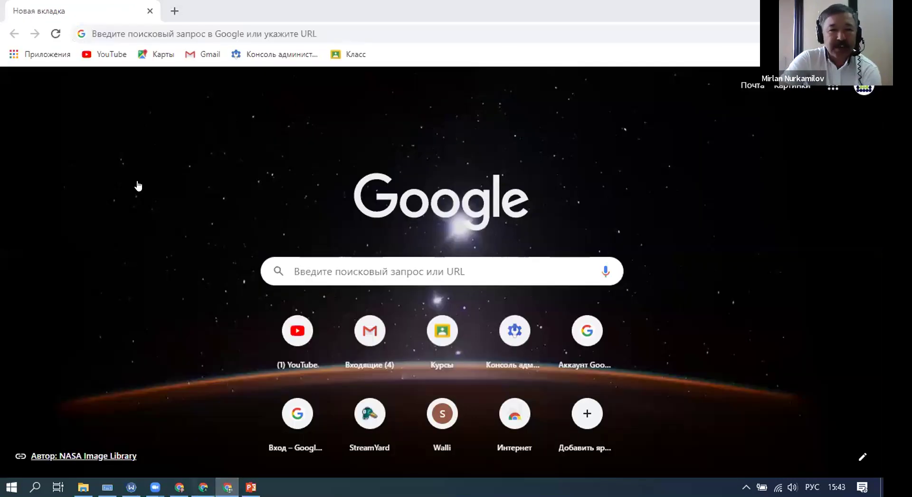
{"action": "key", "text": "alt+Tab"}
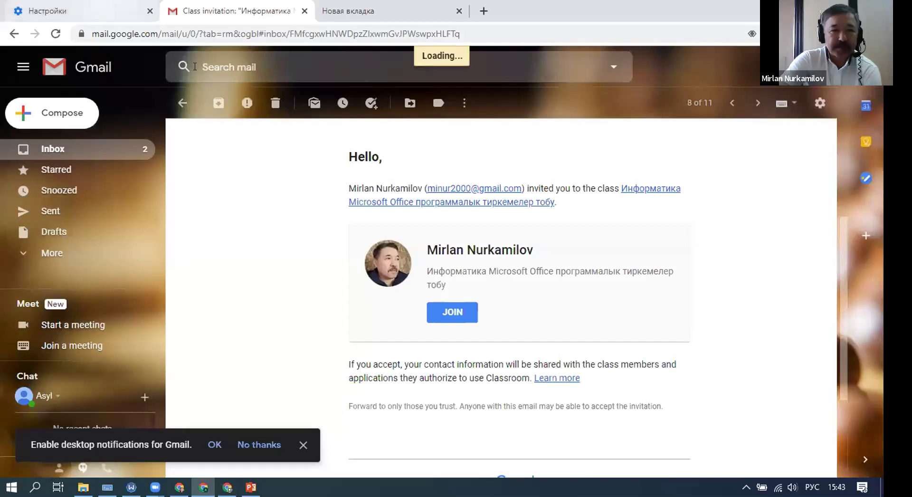
{"action": "key", "text": "alt+Tab"}
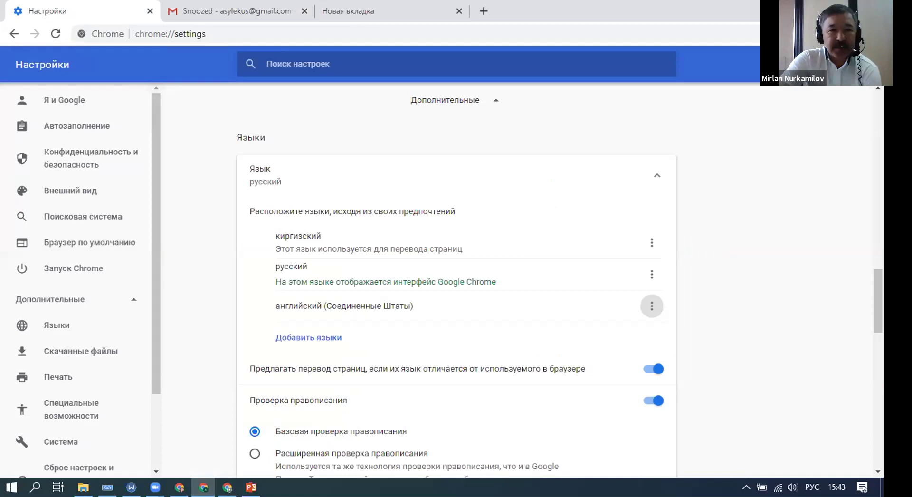
{"action": "left_click", "coordinate": [850, 34]}
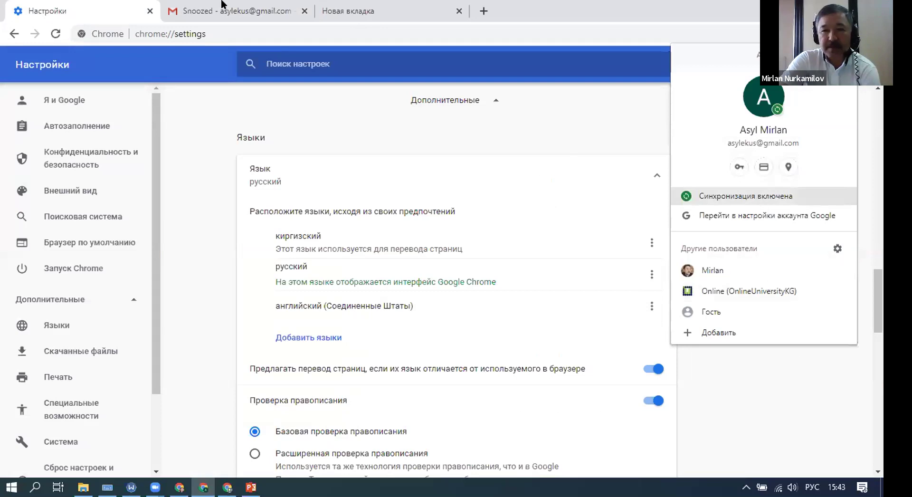
{"action": "key", "text": "Escape"}
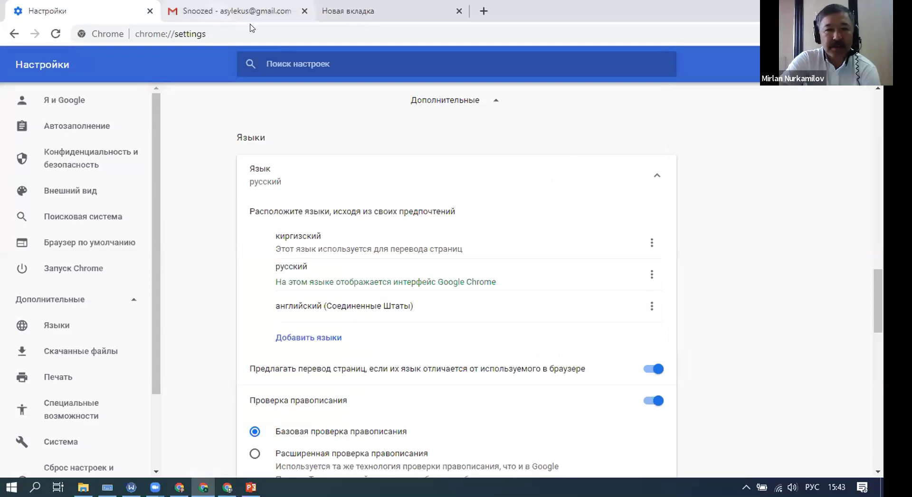
Step: Check the account signed in to the student's Gmail and open its Google Account management page
{"action": "key", "text": "ctrl+Tab"}
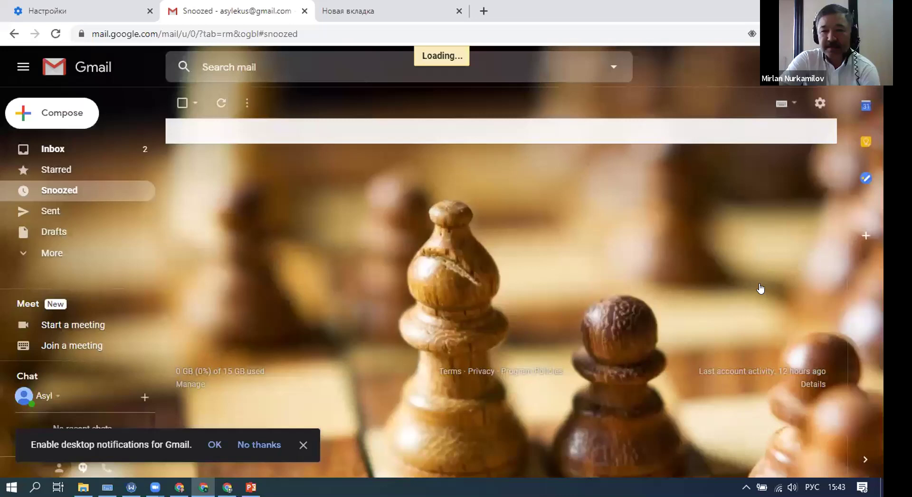
{"action": "left_click", "coordinate": [869, 67]}
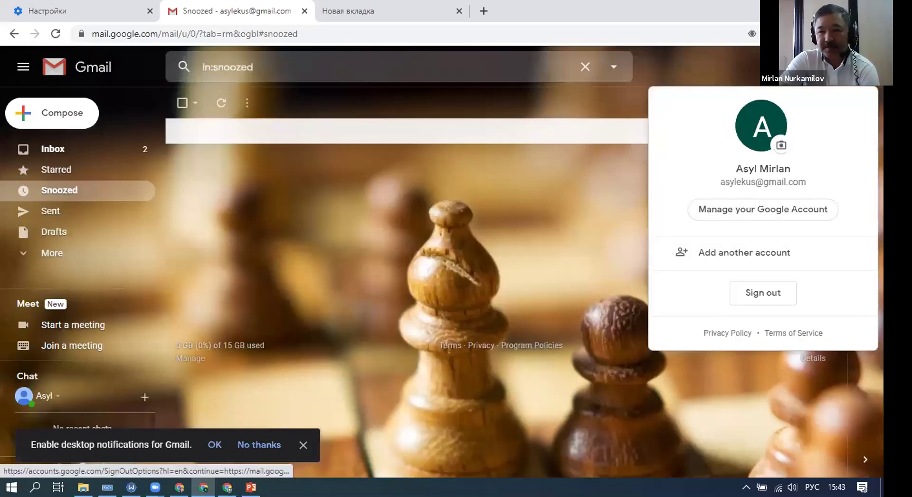
{"action": "left_click", "coordinate": [773, 203]}
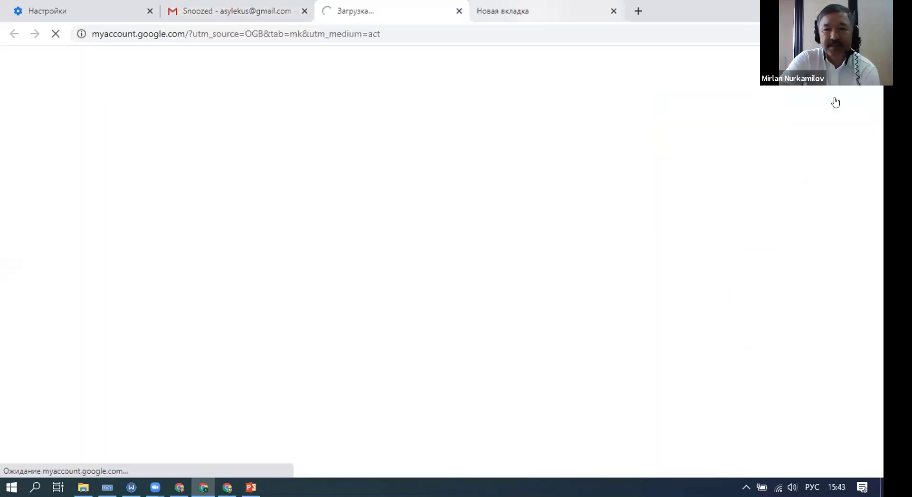
Step: Open Google Classroom from the Google apps on the student's new tab page
{"action": "key", "text": "ctrl+Tab"}
{"action": "left_click", "coordinate": [831, 89]}
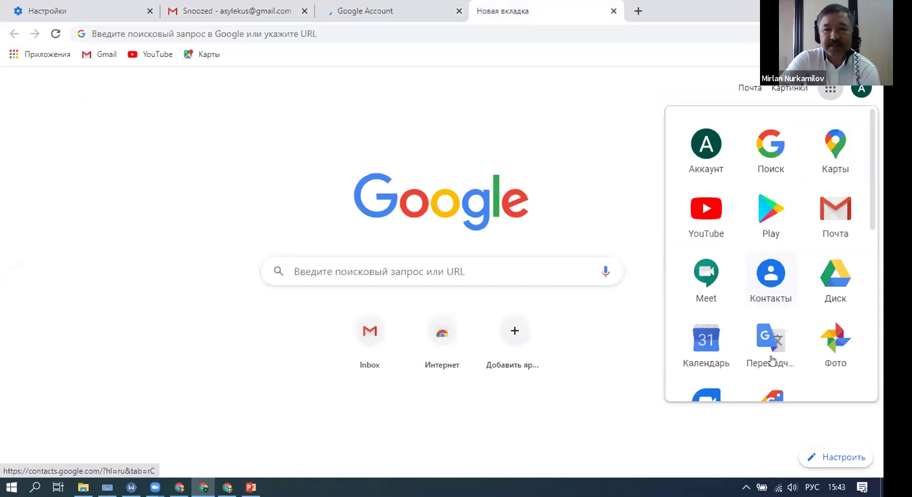
{"action": "scroll", "coordinate": [762, 349], "scroll_direction": "down", "scroll_amount": 5}
{"action": "left_click", "coordinate": [769, 362]}
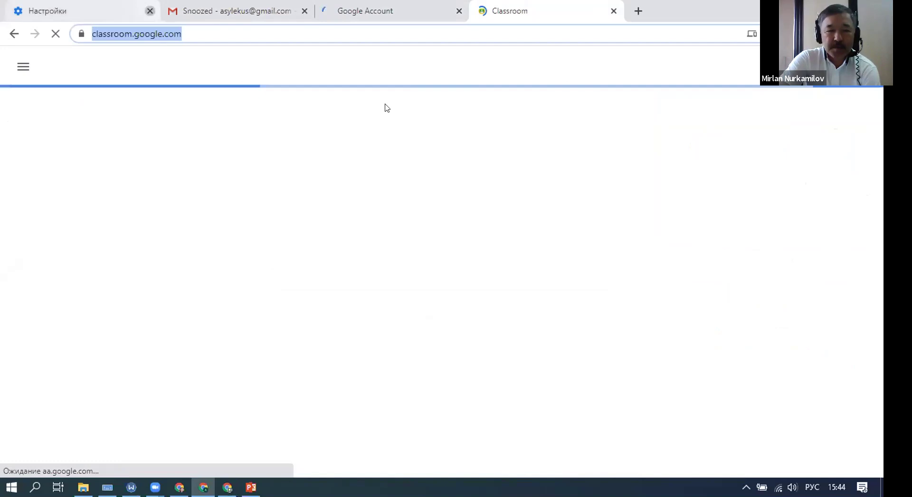
Step: Close the Chrome settings and Gmail pages and open the Информатика class as the student
{"action": "left_click", "coordinate": [150, 11]}
{"action": "left_click", "coordinate": [150, 11]}
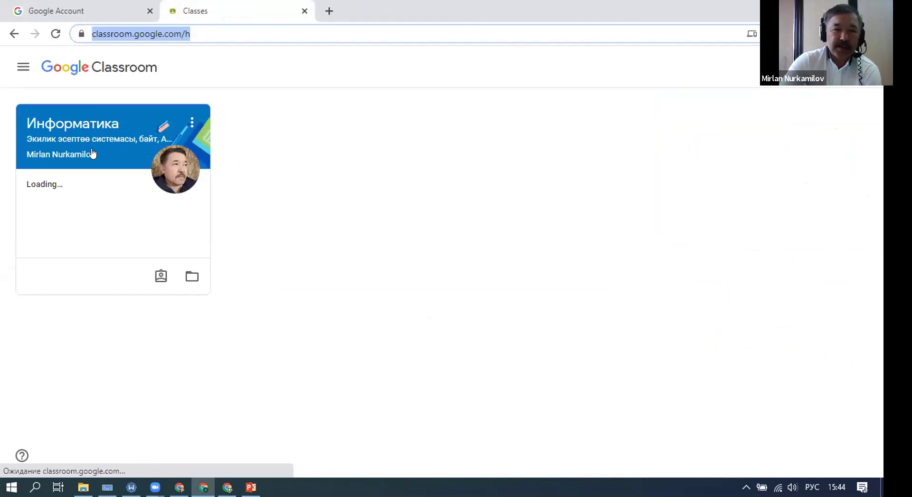
{"action": "left_click", "coordinate": [62, 129]}
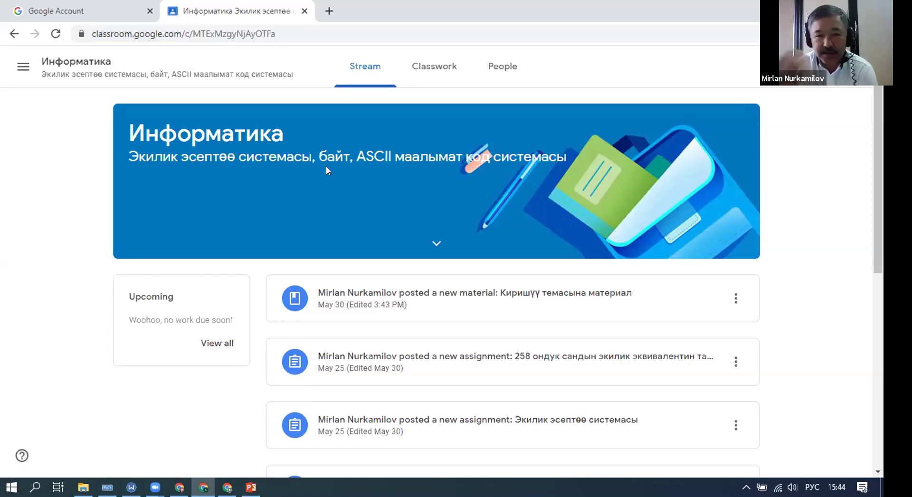
Step: Examine the posts in the student's Информатика stream and reload the page to check for updates
{"action": "scroll", "coordinate": [389, 288], "scroll_direction": "down", "scroll_amount": 1}
{"action": "scroll", "coordinate": [390, 288], "scroll_direction": "down", "scroll_amount": 1}
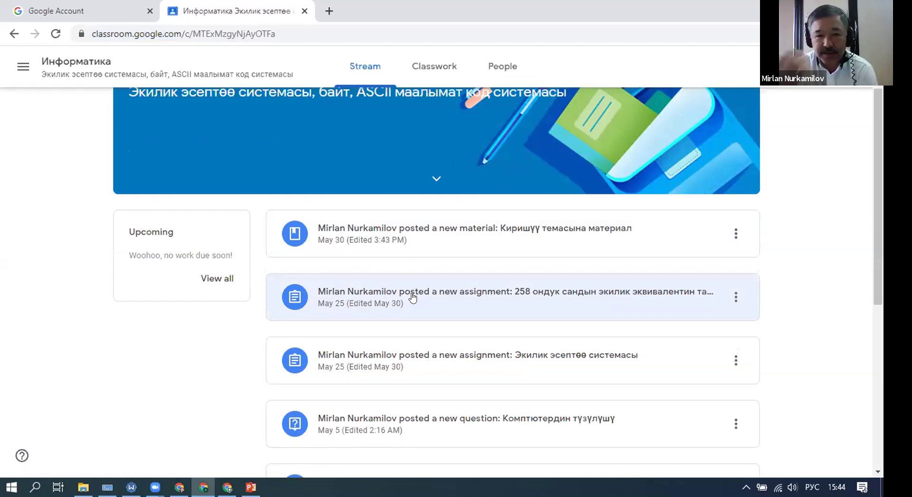
{"action": "scroll", "coordinate": [412, 297], "scroll_direction": "down", "scroll_amount": 4}
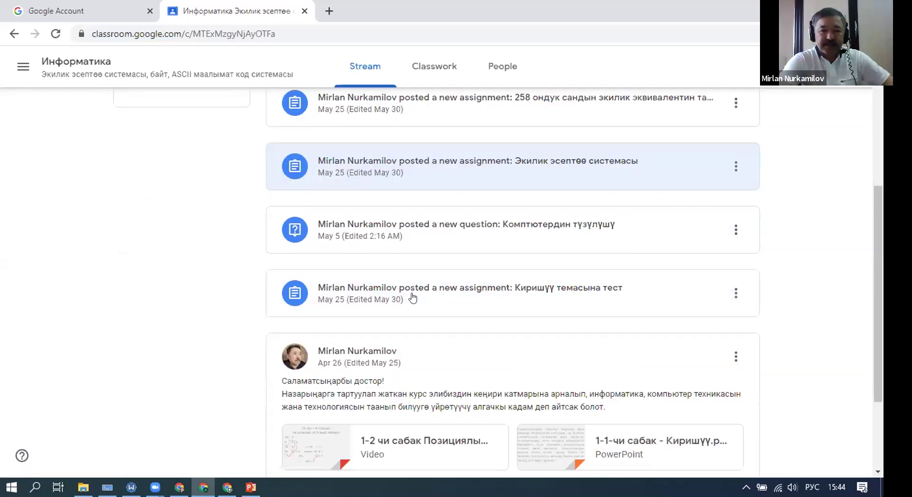
{"action": "scroll", "coordinate": [413, 297], "scroll_direction": "up", "scroll_amount": 3}
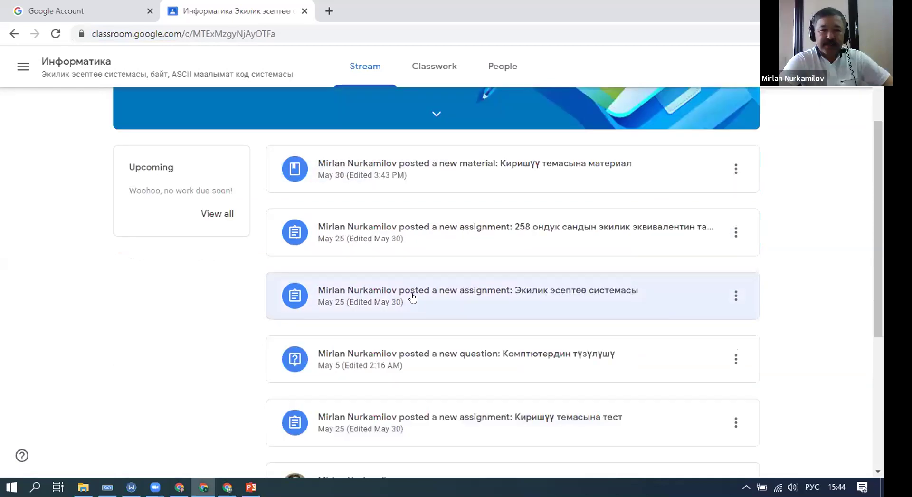
{"action": "scroll", "coordinate": [412, 297], "scroll_direction": "down", "scroll_amount": 5}
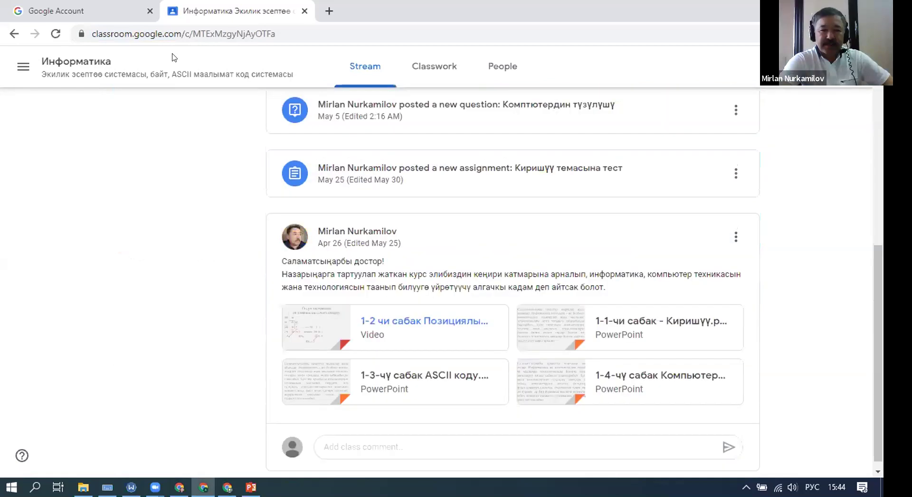
{"action": "left_click", "coordinate": [56, 35]}
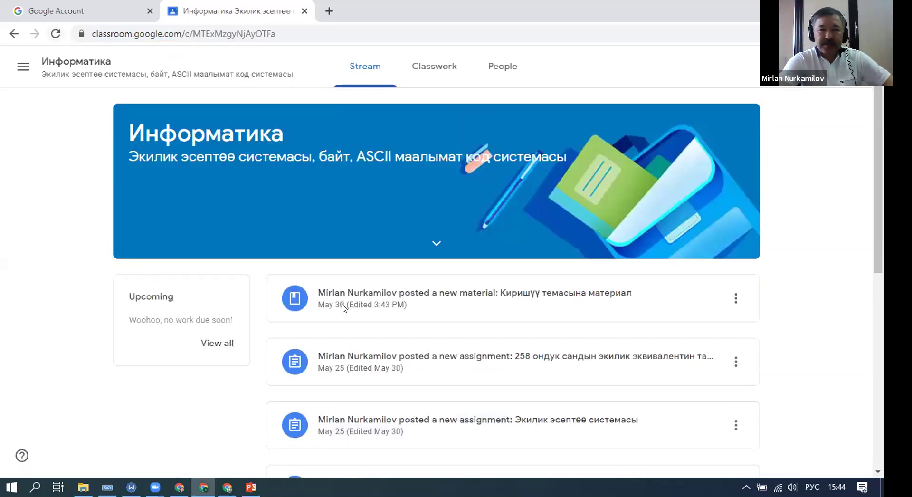
{"action": "key", "text": "F5"}
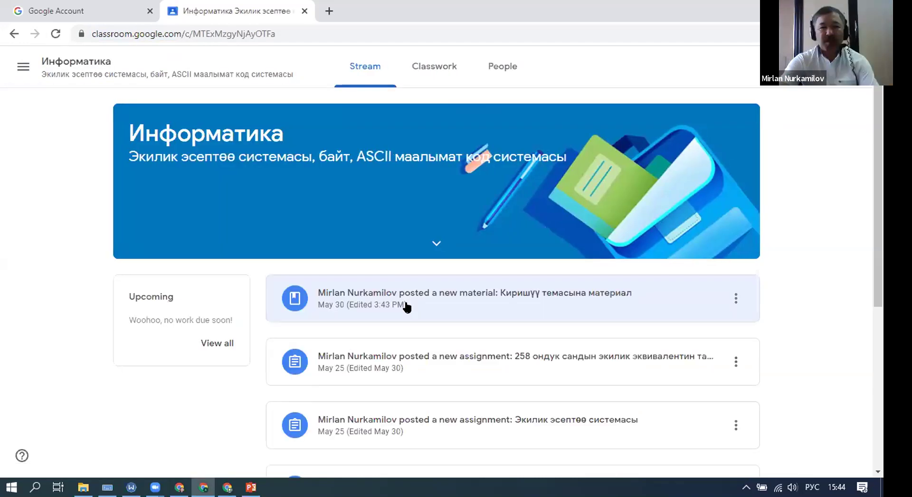
Step: Open the Киришүү темасына материал post from the student's stream and post the class comment "Агай бул теманы тү"
{"action": "scroll", "coordinate": [390, 234], "scroll_direction": "down", "scroll_amount": 1}
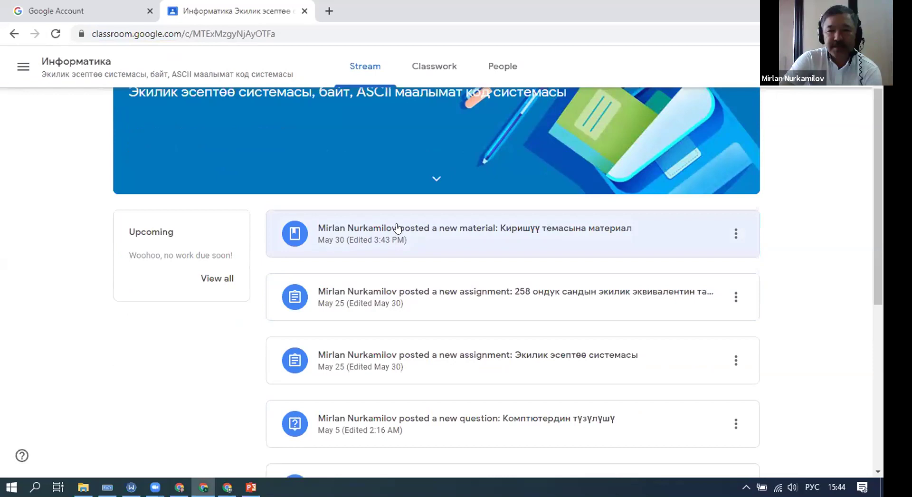
{"action": "left_click", "coordinate": [398, 228]}
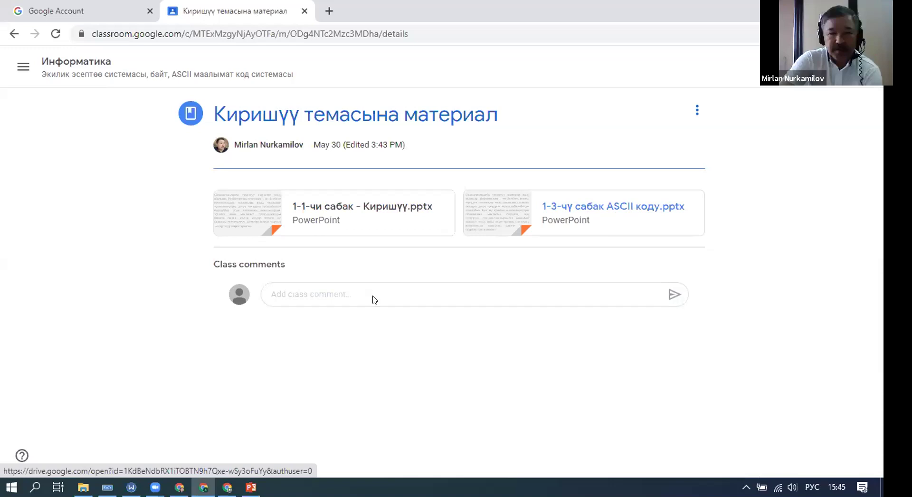
{"action": "left_click", "coordinate": [289, 291]}
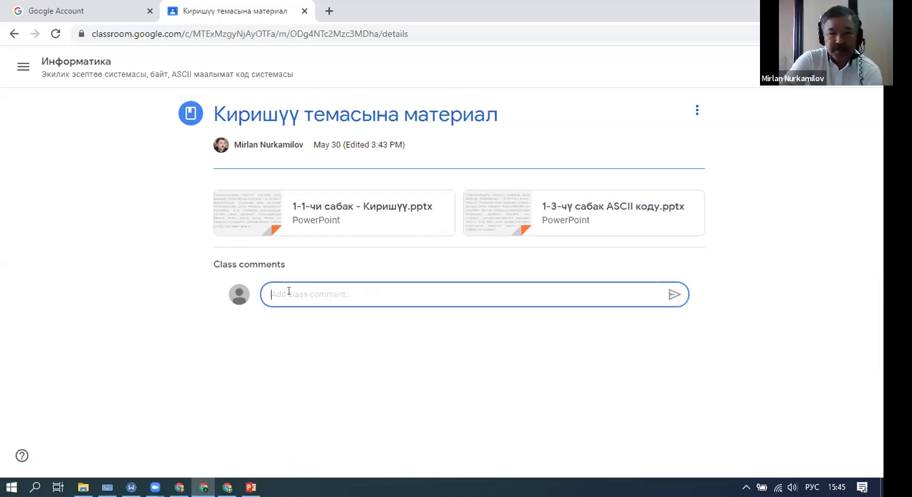
{"action": "type", "text": "А"}
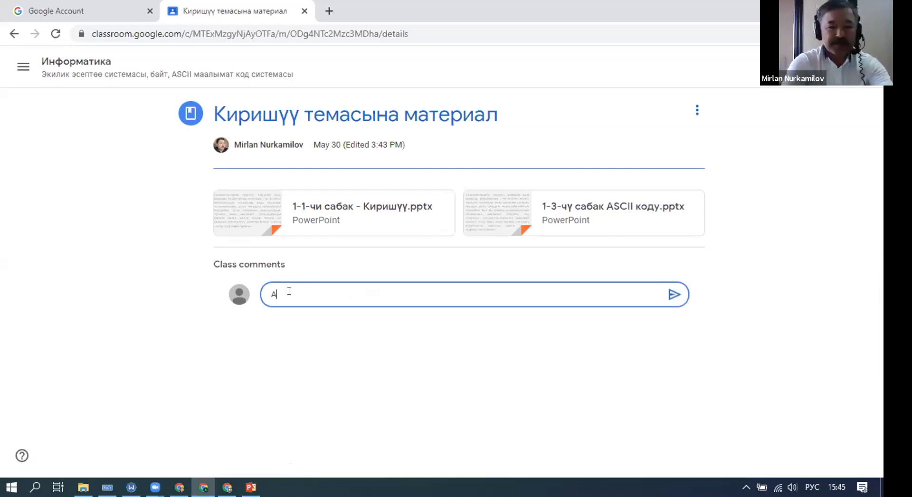
{"action": "type", "text": "гай"}
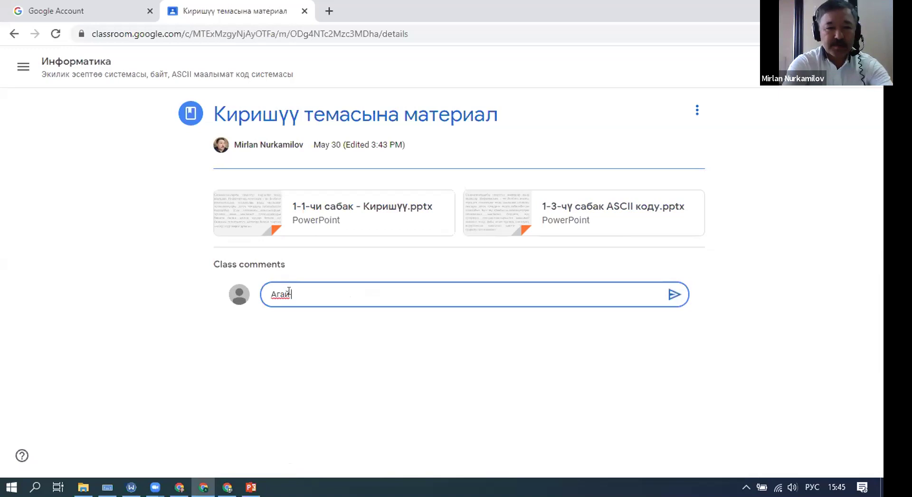
{"action": "type", "text": " бул"}
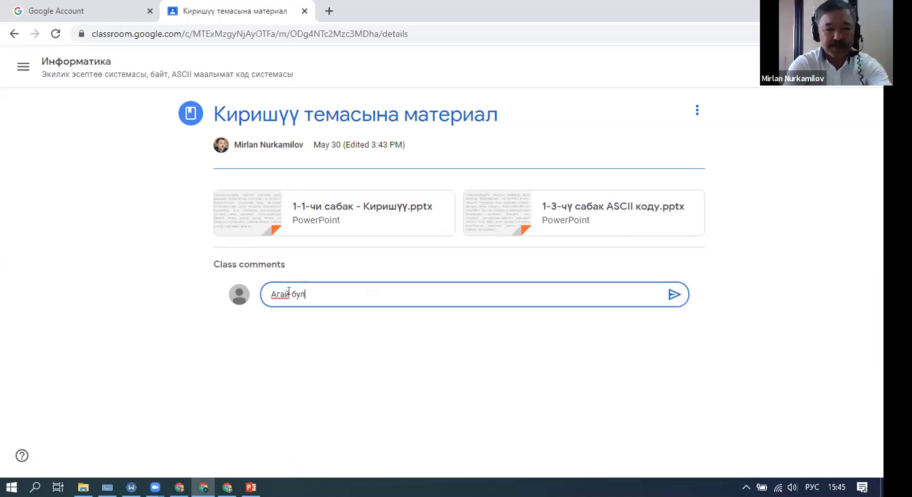
{"action": "type", "text": " теманы "}
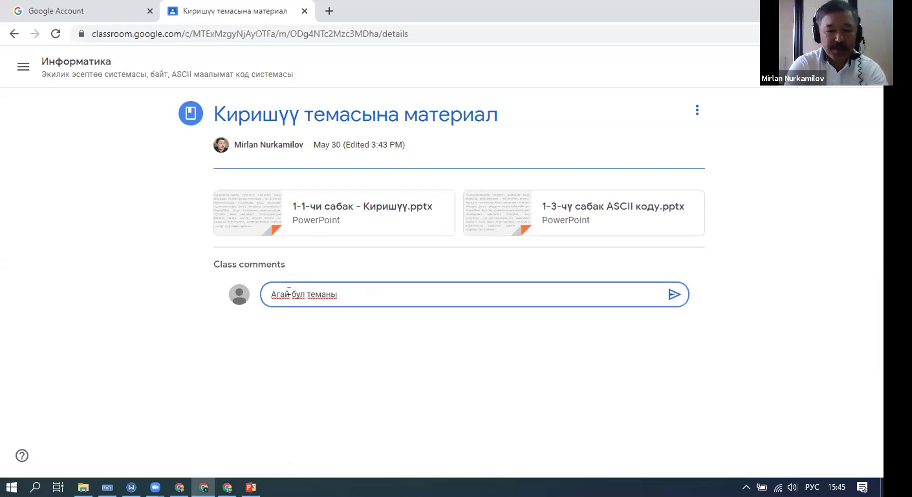
{"action": "type", "text": "т"}
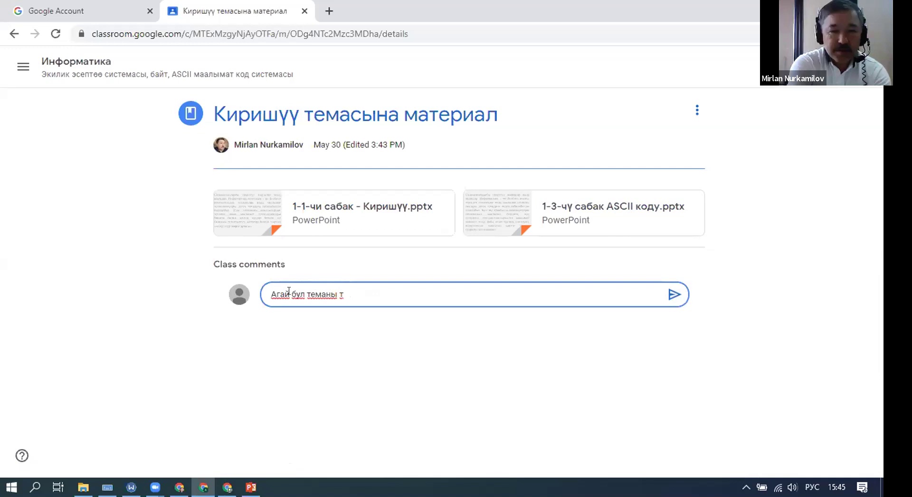
{"action": "key", "text": "alt+shift"}
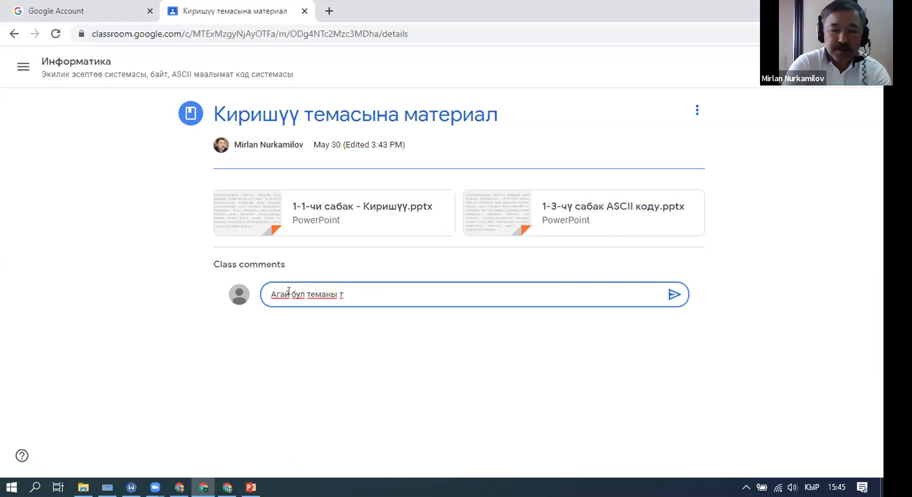
{"action": "type", "text": "ү"}
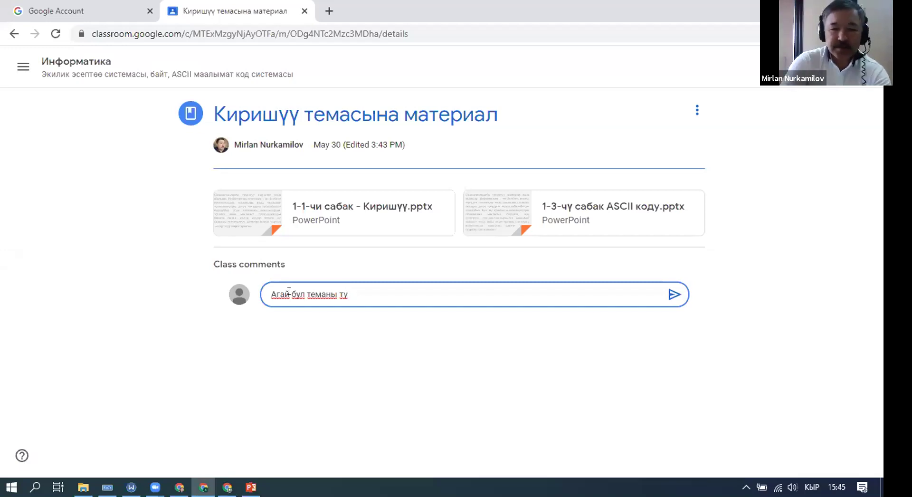
{"action": "left_click", "coordinate": [674, 294]}
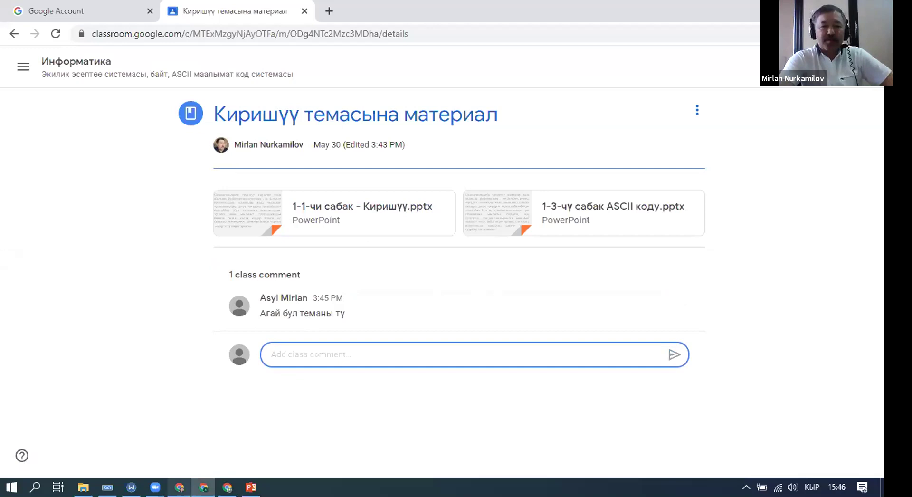
Step: Switch back to the teacher's Chrome window and view the comment on Киришүү темасына материал in the Информатика stream
{"action": "key", "text": "alt+Tab"}
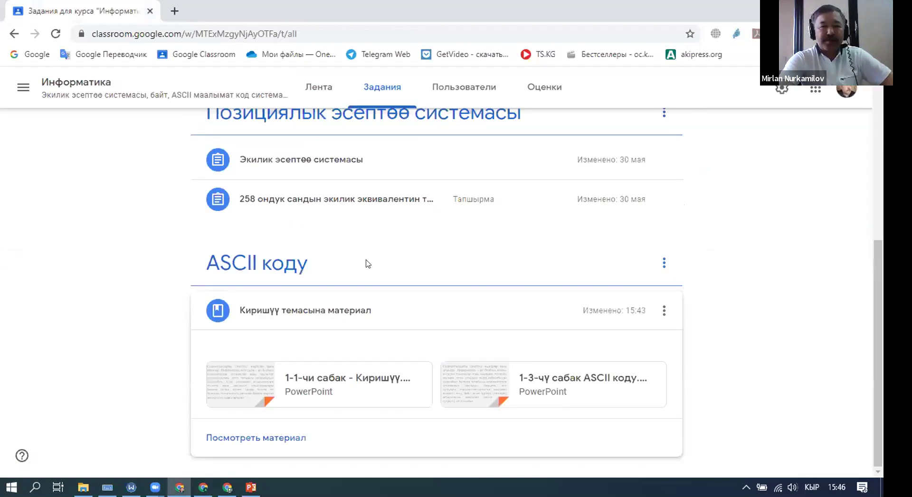
{"action": "scroll", "coordinate": [50, 109], "scroll_direction": "up", "scroll_amount": 6}
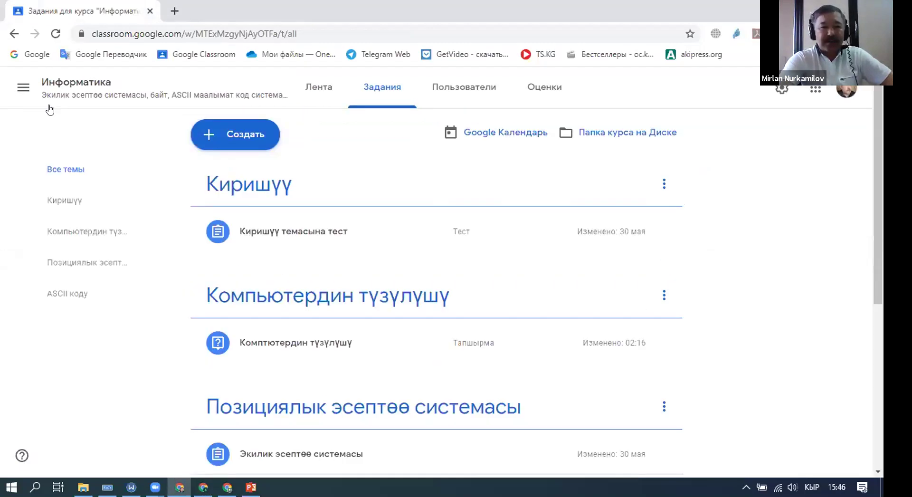
{"action": "left_click", "coordinate": [23, 87]}
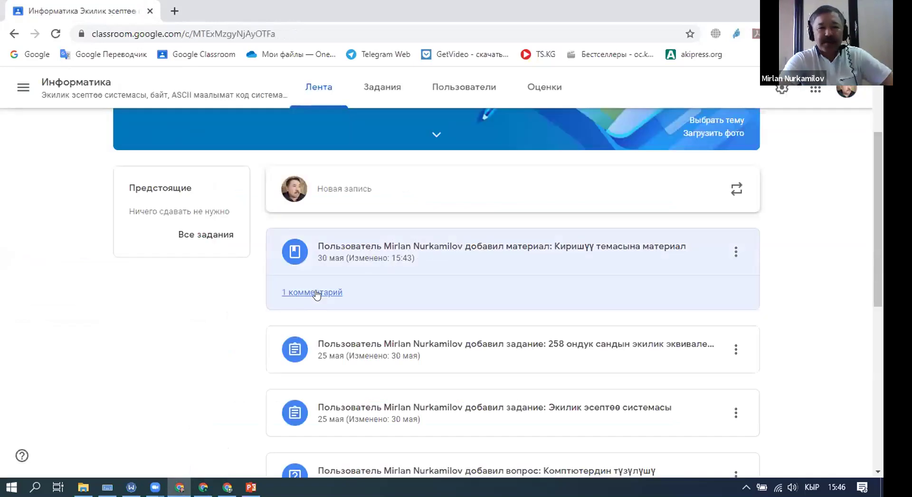
{"action": "left_click", "coordinate": [301, 289]}
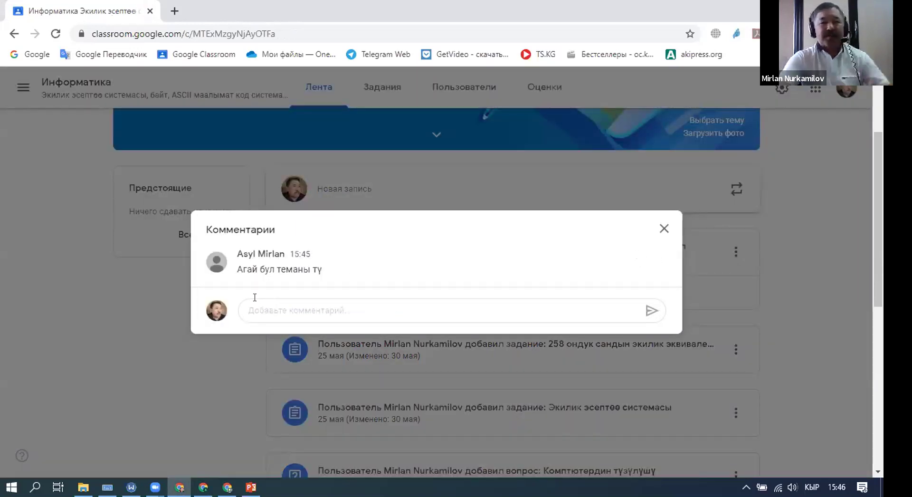
Step: Reply "Тиги китер" to the student's comment on Киришүү темасына материал and close the comments
{"action": "left_click", "coordinate": [266, 308]}
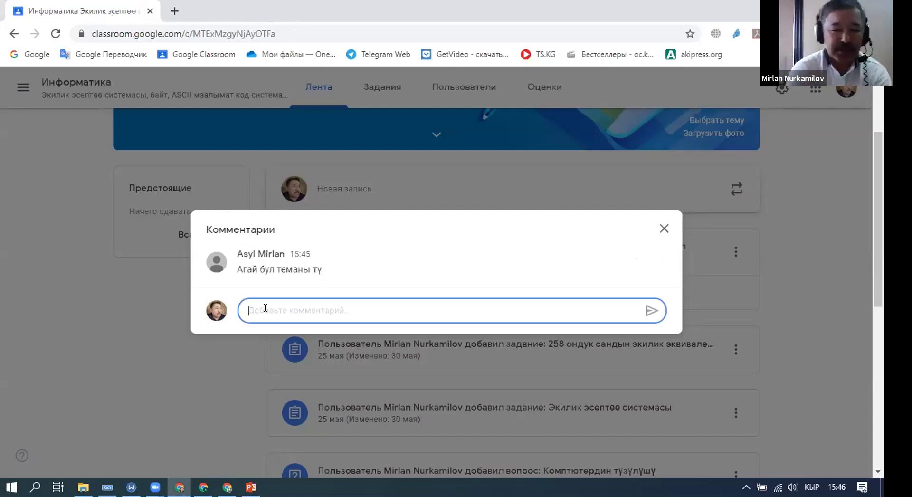
{"action": "type", "text": "Т"}
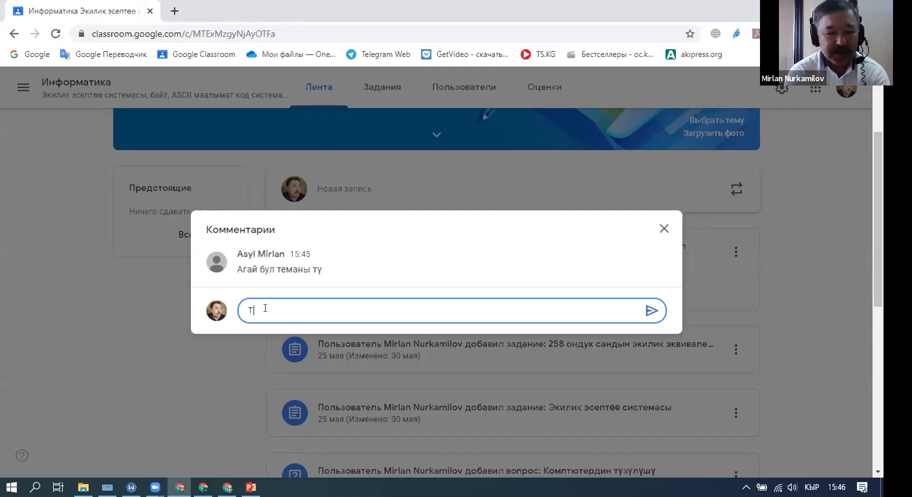
{"action": "type", "text": "иги китер"}
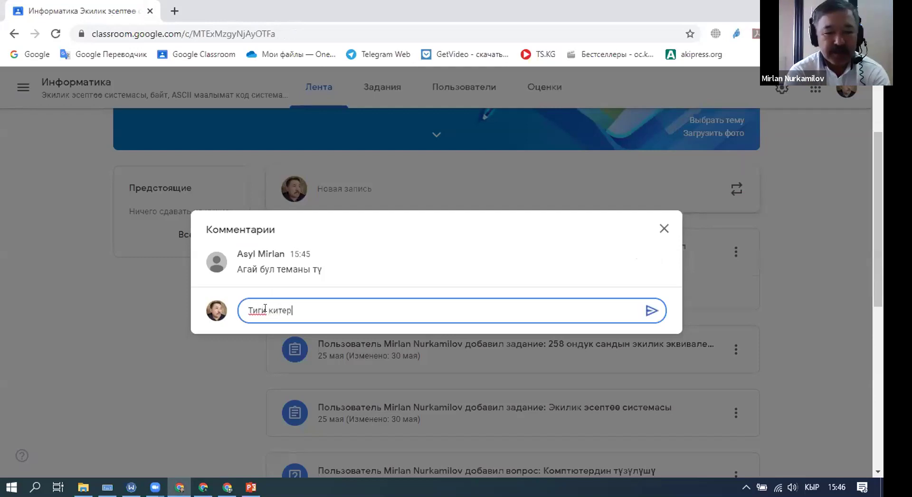
{"action": "left_click", "coordinate": [650, 310]}
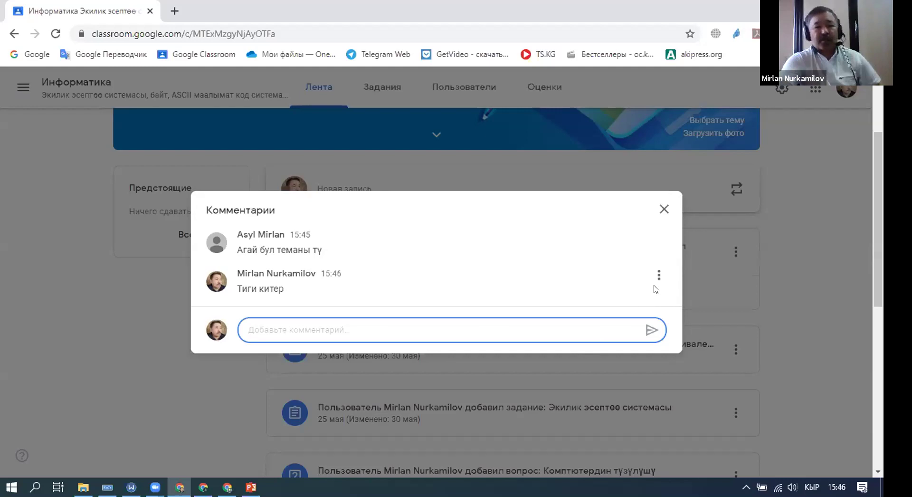
{"action": "left_click", "coordinate": [664, 208]}
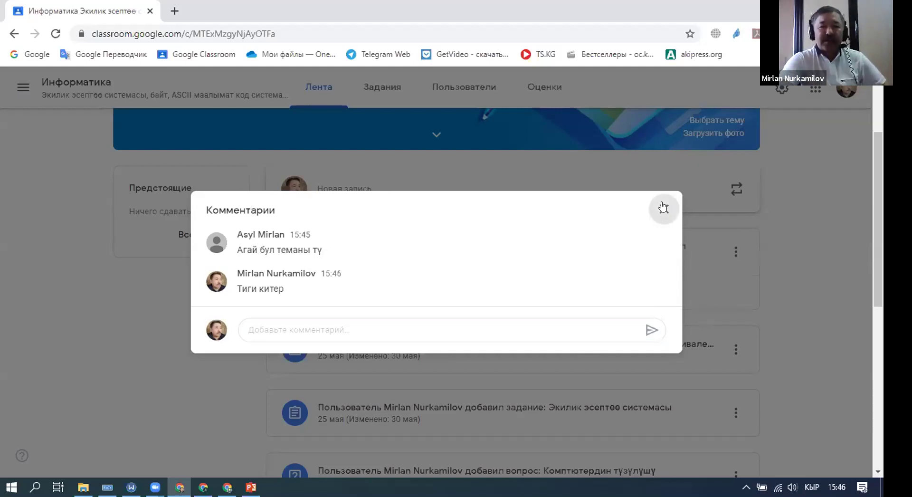
{"action": "scroll", "coordinate": [366, 306], "scroll_direction": "down", "scroll_amount": 2}
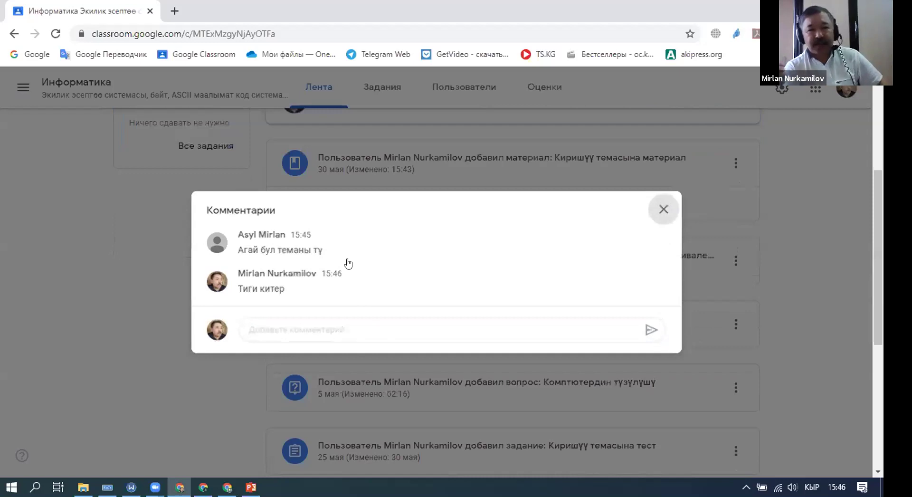
{"action": "key", "text": "Escape"}
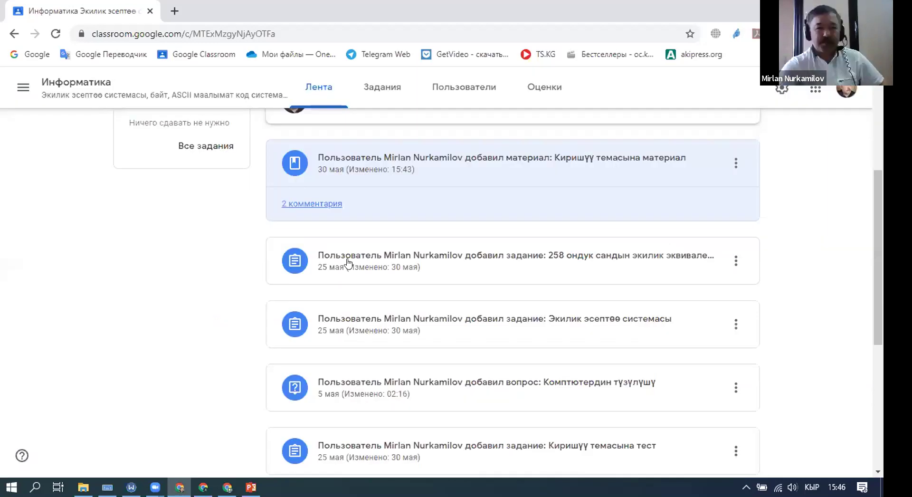
Step: Start a new post in the Информатика stream with the text "Объявление"
{"action": "scroll", "coordinate": [138, 287], "scroll_direction": "up", "scroll_amount": 3}
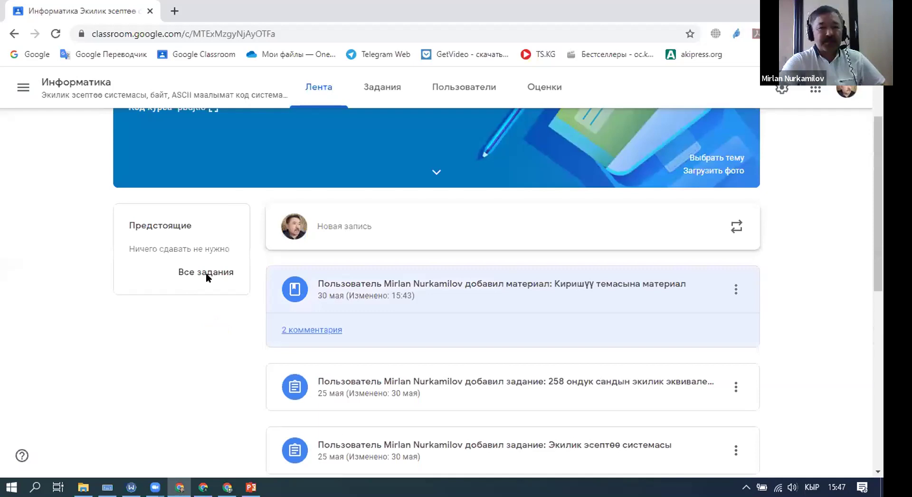
{"action": "scroll", "coordinate": [259, 304], "scroll_direction": "up", "scroll_amount": 2}
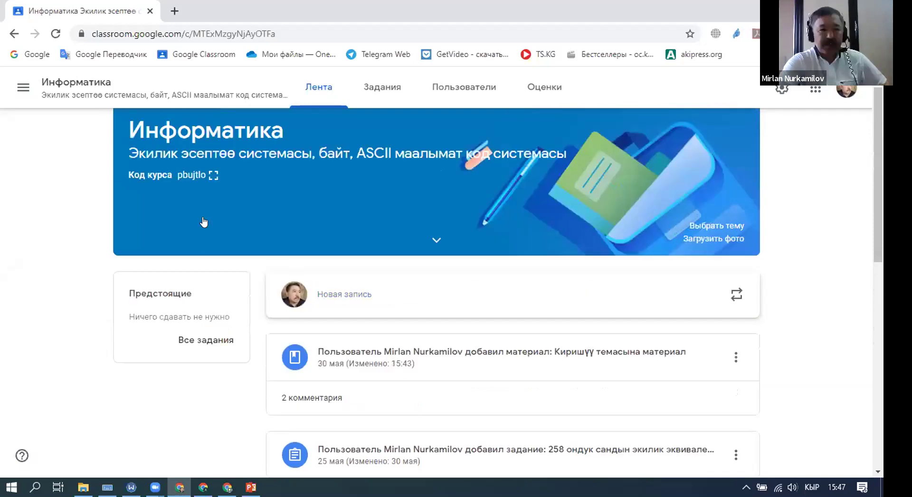
{"action": "scroll", "coordinate": [204, 221], "scroll_direction": "up", "scroll_amount": 1}
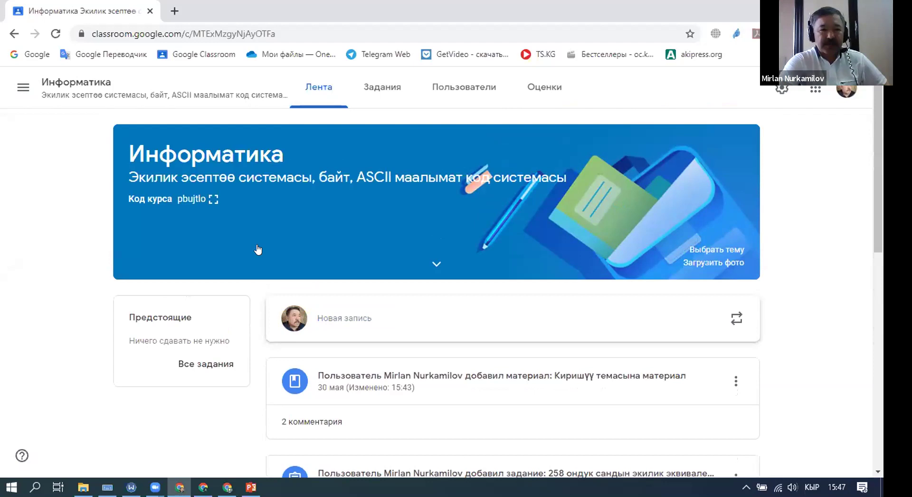
{"action": "left_click", "coordinate": [383, 87]}
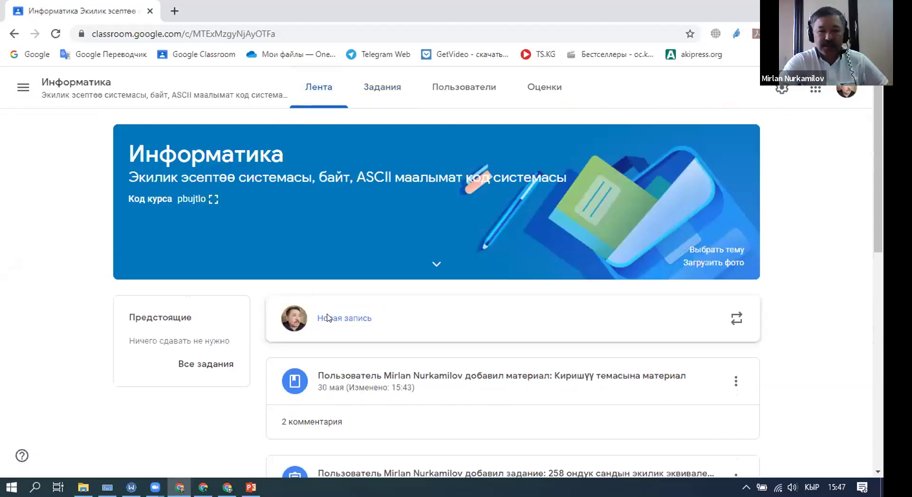
{"action": "left_click", "coordinate": [327, 318]}
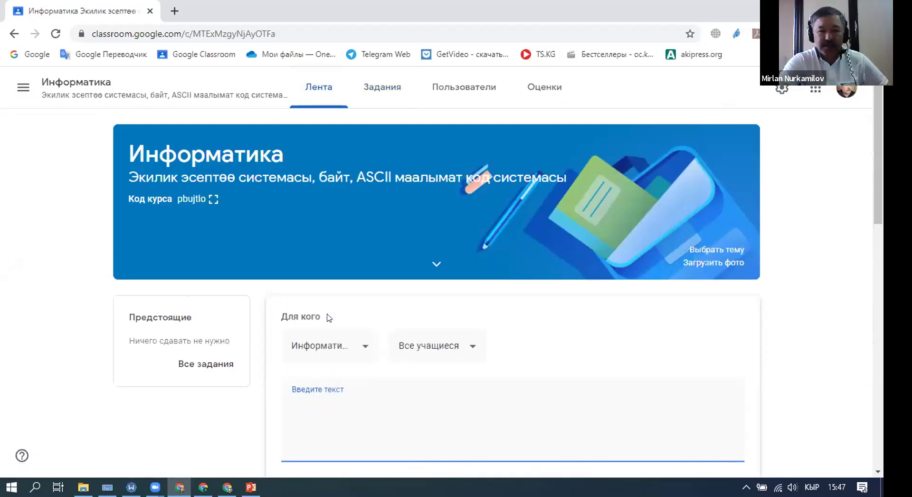
{"action": "scroll", "coordinate": [345, 294], "scroll_direction": "down", "scroll_amount": 1}
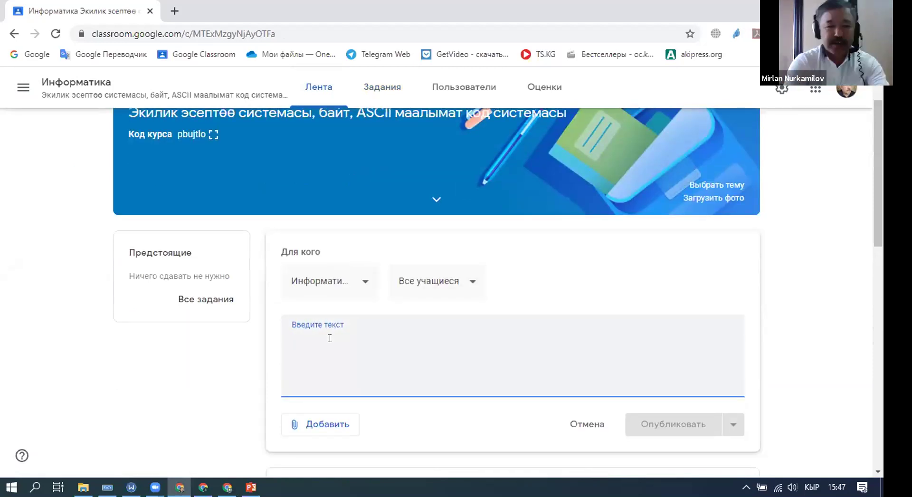
{"action": "type", "text": "Объ"}
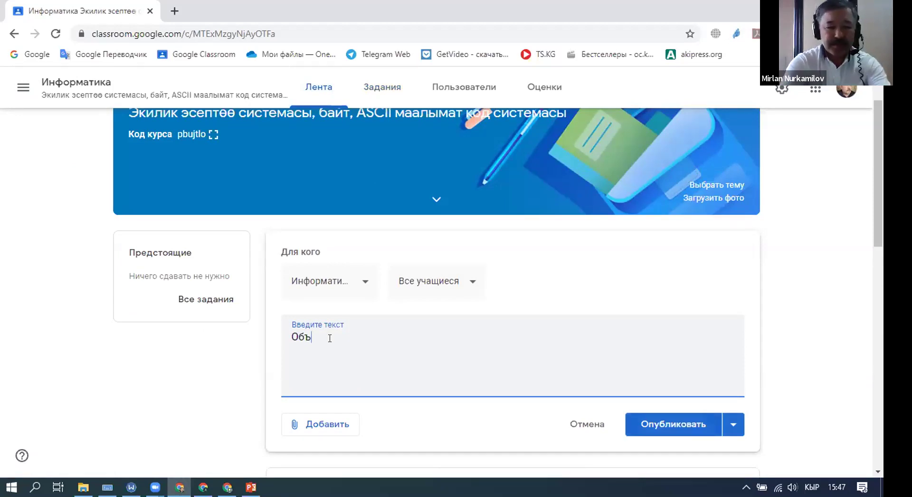
{"action": "type", "text": "явление"}
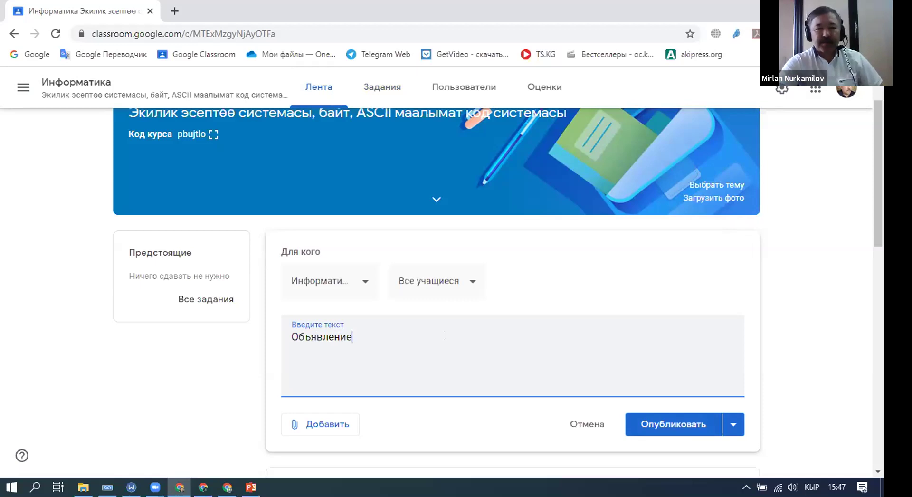
Step: Examine the course choices and attachment options available for the Объявление post
{"action": "scroll", "coordinate": [429, 300], "scroll_direction": "down", "scroll_amount": 3}
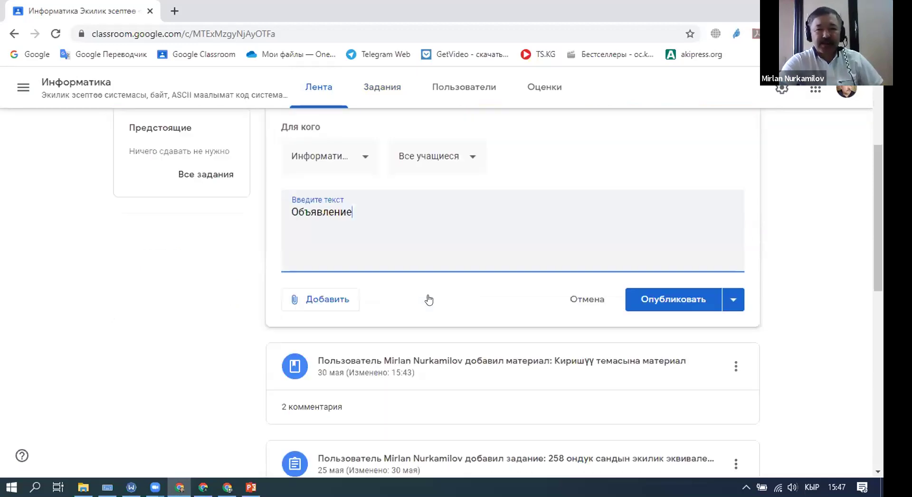
{"action": "scroll", "coordinate": [358, 292], "scroll_direction": "up", "scroll_amount": 2}
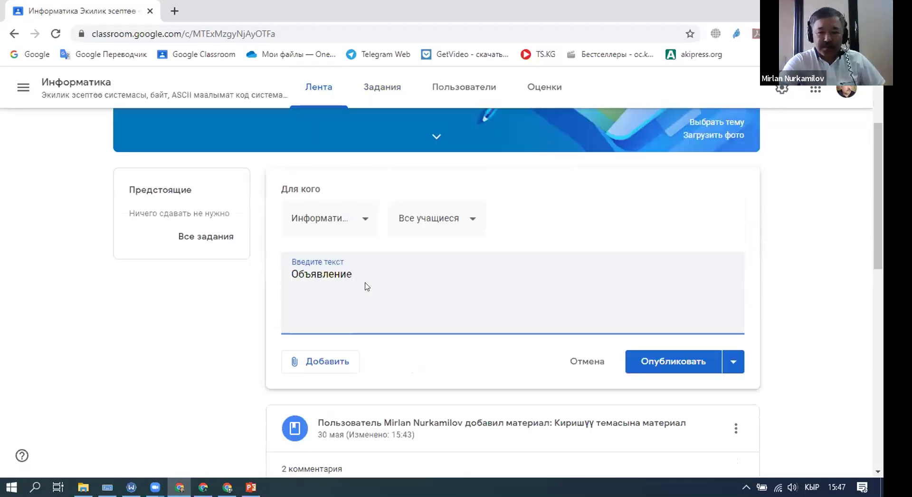
{"action": "scroll", "coordinate": [366, 285], "scroll_direction": "up", "scroll_amount": 2}
{"action": "left_click", "coordinate": [473, 280]}
{"action": "left_click", "coordinate": [362, 284]}
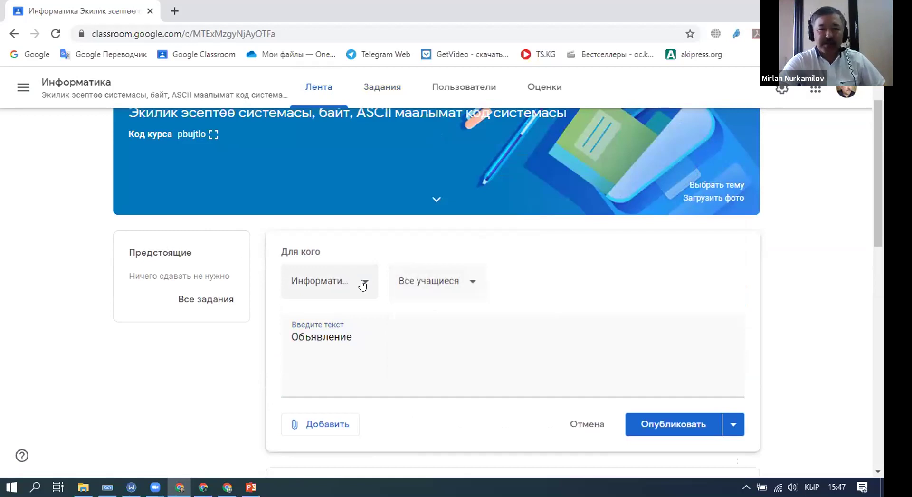
{"action": "left_click", "coordinate": [362, 284]}
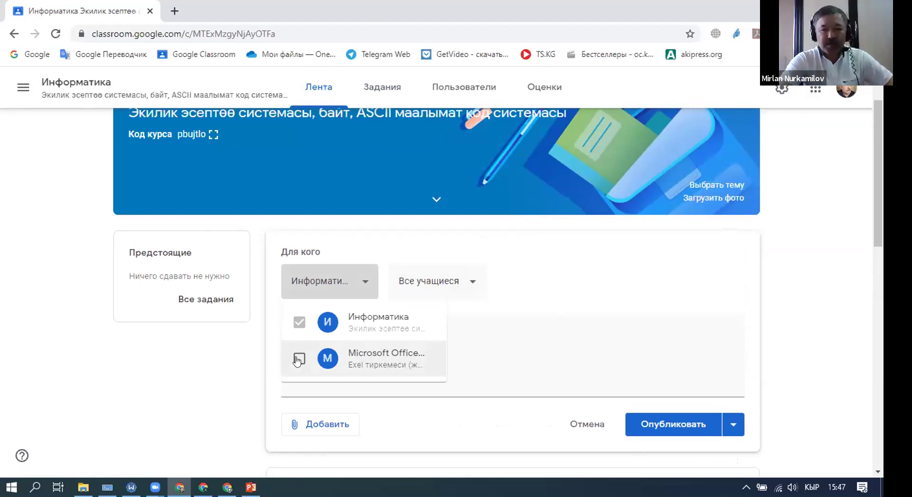
{"action": "left_click", "coordinate": [492, 347]}
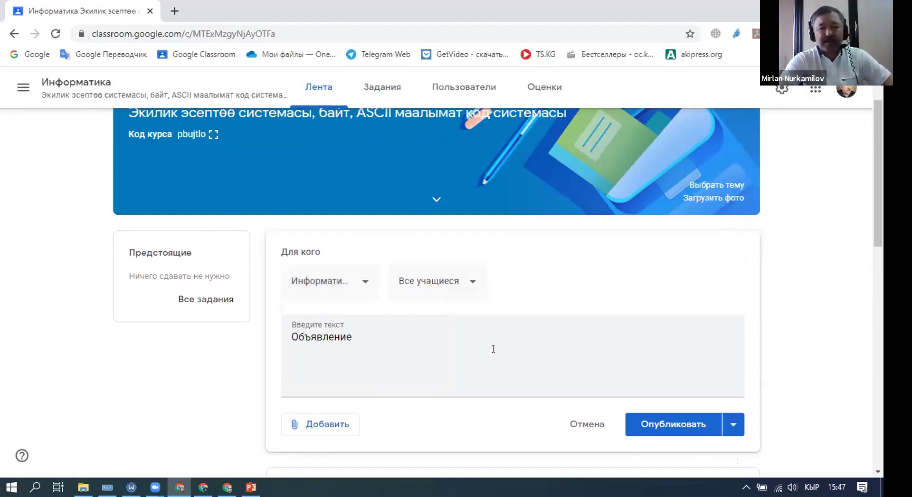
{"action": "scroll", "coordinate": [508, 332], "scroll_direction": "down", "scroll_amount": 1}
{"action": "scroll", "coordinate": [675, 326], "scroll_direction": "down", "scroll_amount": 2}
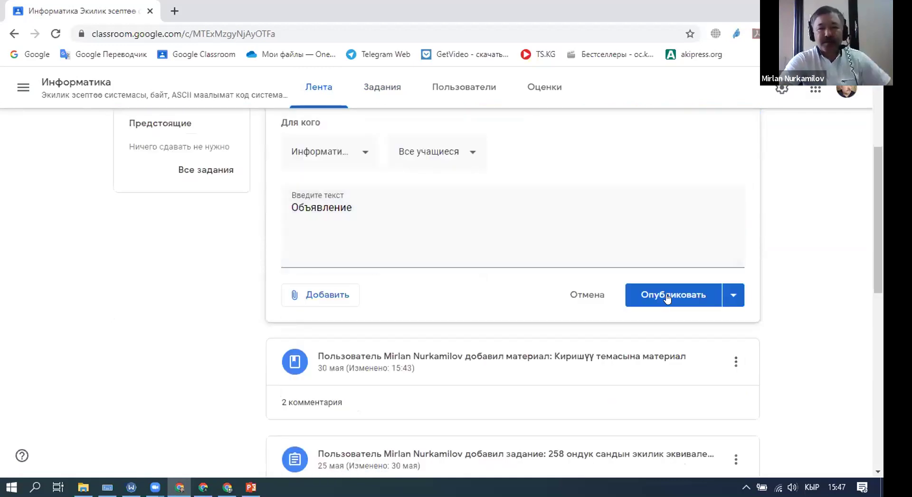
{"action": "left_click", "coordinate": [328, 295]}
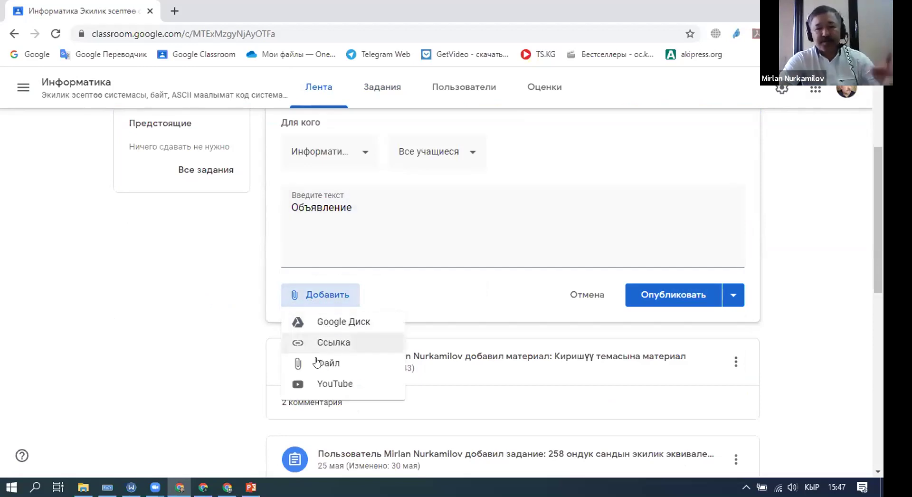
{"action": "left_click", "coordinate": [676, 296]}
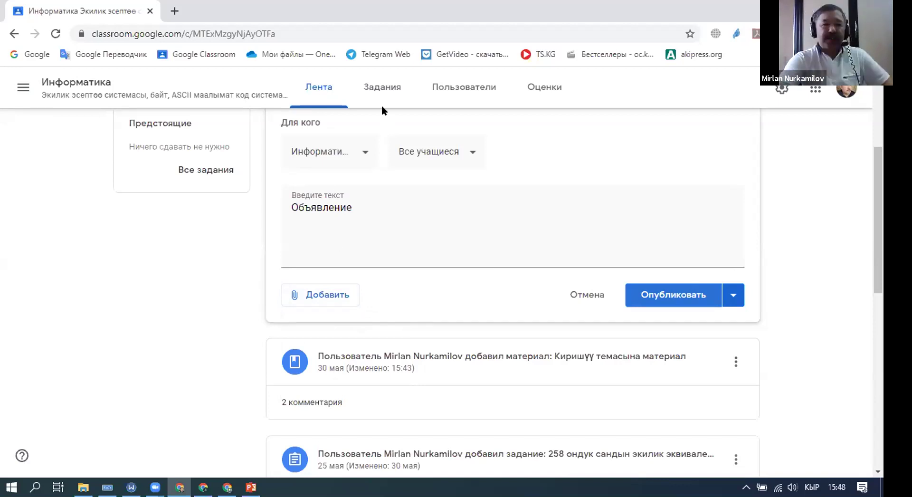
Step: Leave the stream for the class's Задания page, discarding the unpublished post, and start a new question there
{"action": "scroll", "coordinate": [382, 109], "scroll_direction": "up", "scroll_amount": 5}
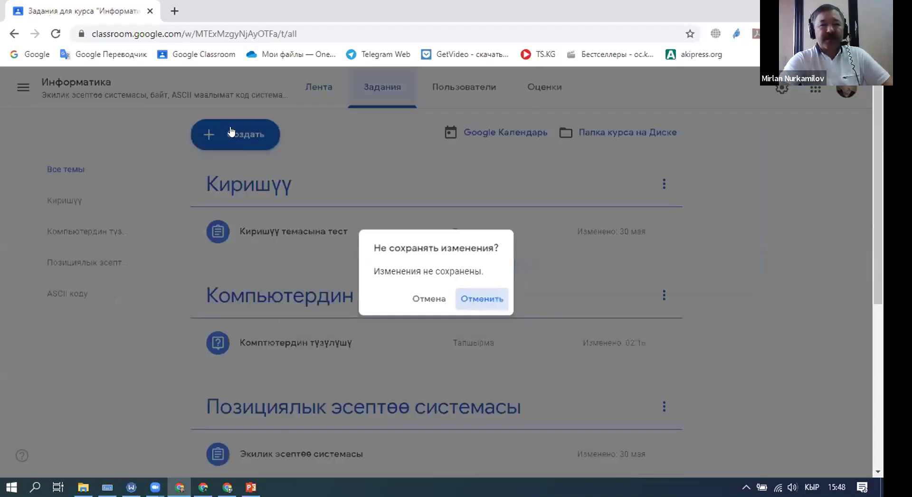
{"action": "left_click", "coordinate": [232, 131]}
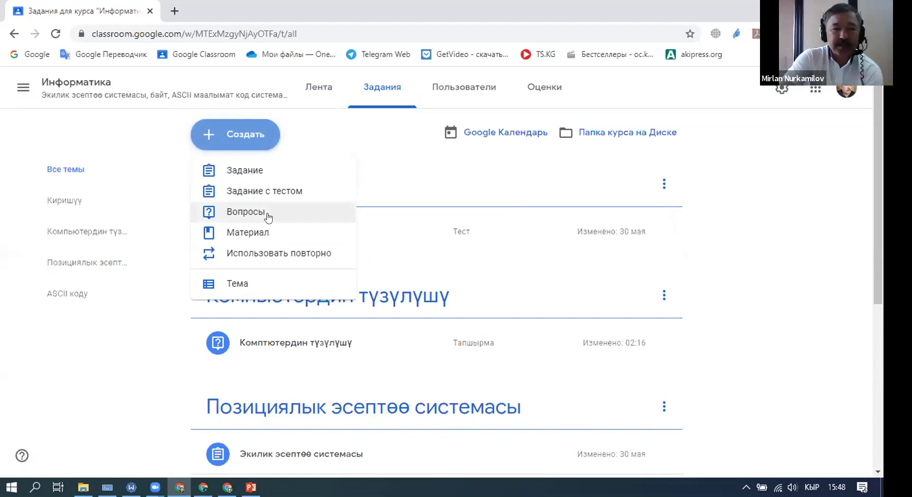
{"action": "left_click", "coordinate": [244, 212]}
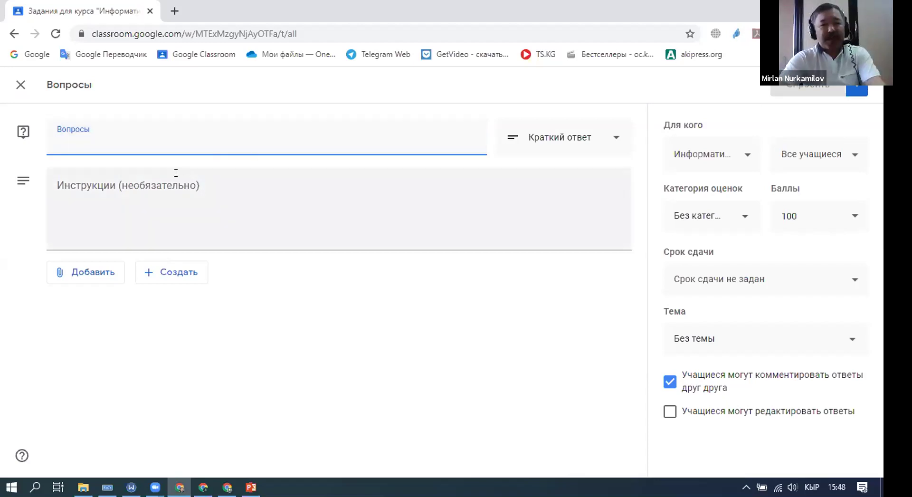
Step: Enter "Суроо" as the text of the new short-answer question
{"action": "left_click", "coordinate": [72, 193]}
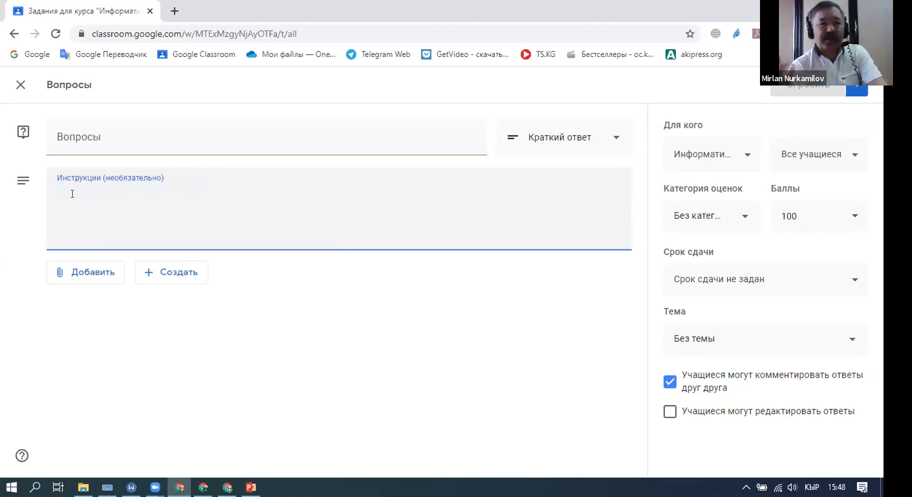
{"action": "left_click", "coordinate": [69, 148]}
{"action": "key", "text": "alt+shift"}
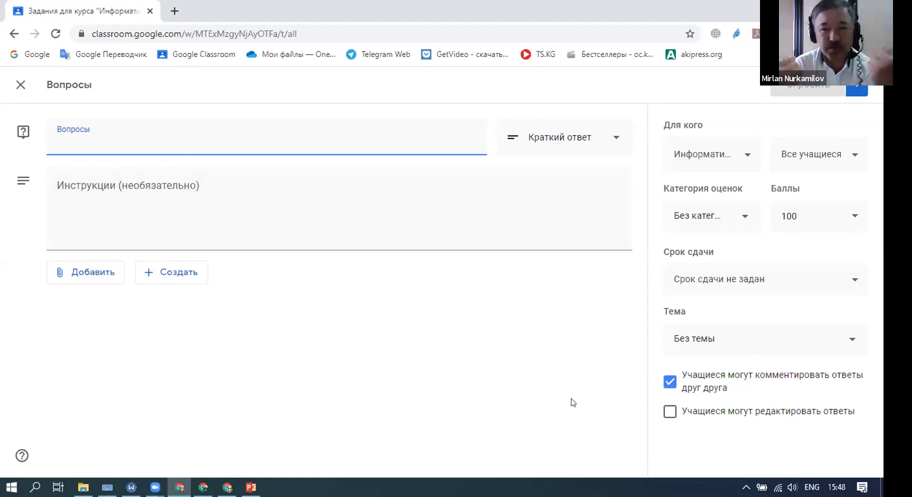
{"action": "type", "text": "Cehj"}
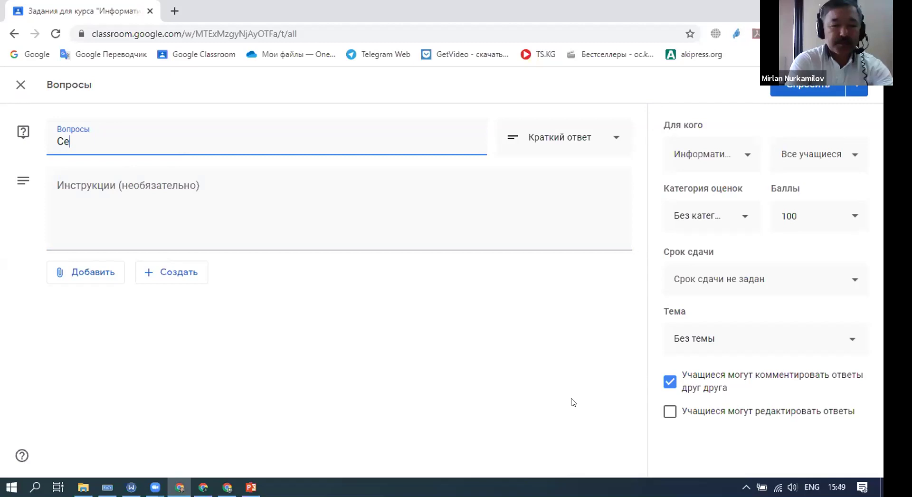
{"action": "key", "text": "BackSpace"}
{"action": "key", "text": "BackSpace"}
{"action": "key", "text": "BackSpace"}
{"action": "key", "text": "BackSpace"}
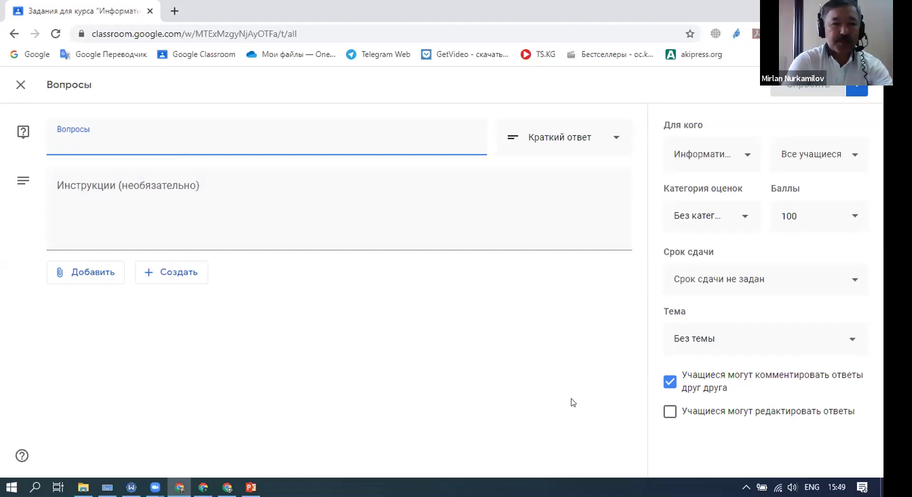
{"action": "key", "text": "alt+shift"}
{"action": "type", "text": "Суроо"}
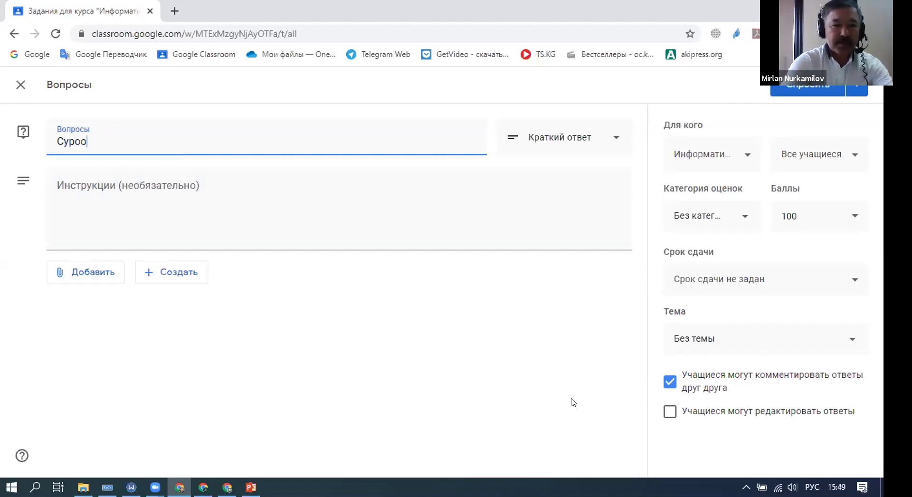
Step: Assign the Суроо question to the ASCII коду topic
{"action": "left_click", "coordinate": [97, 227]}
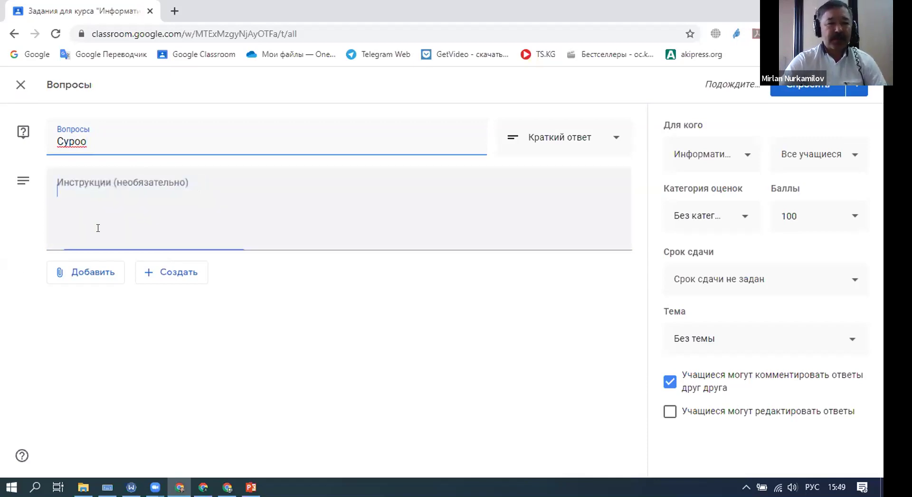
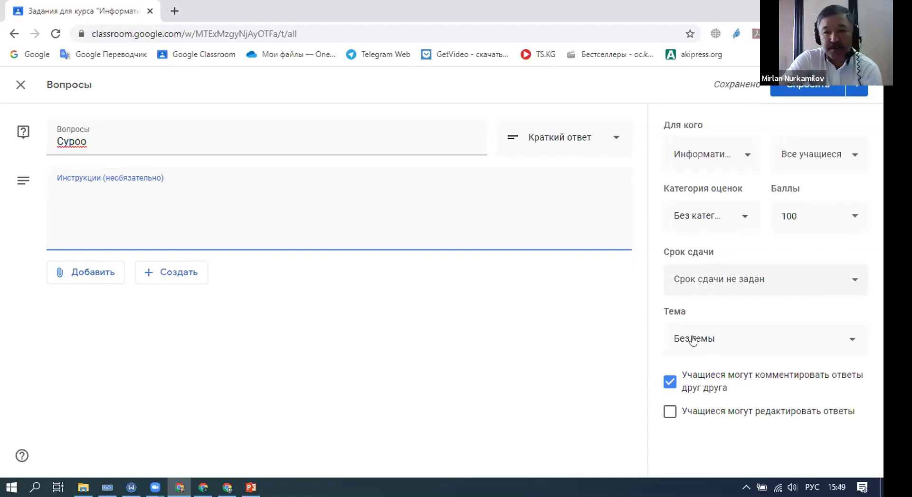
{"action": "left_click", "coordinate": [836, 349]}
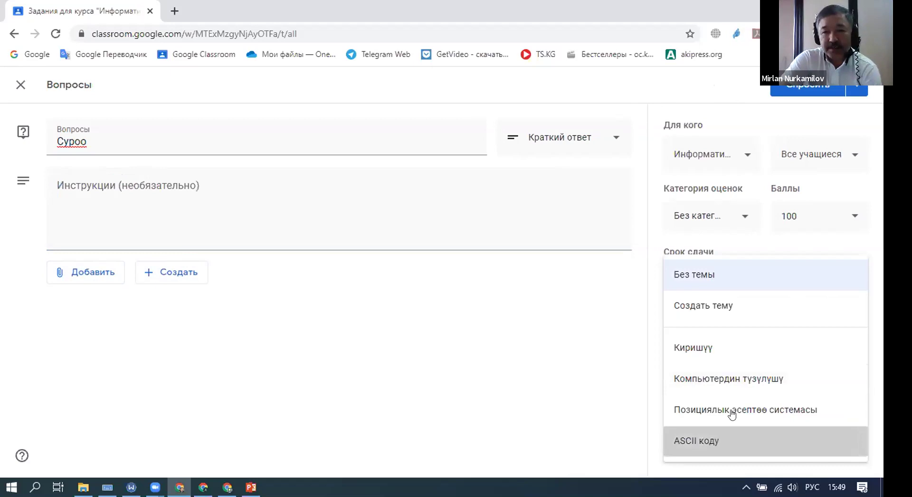
{"action": "left_click", "coordinate": [722, 441]}
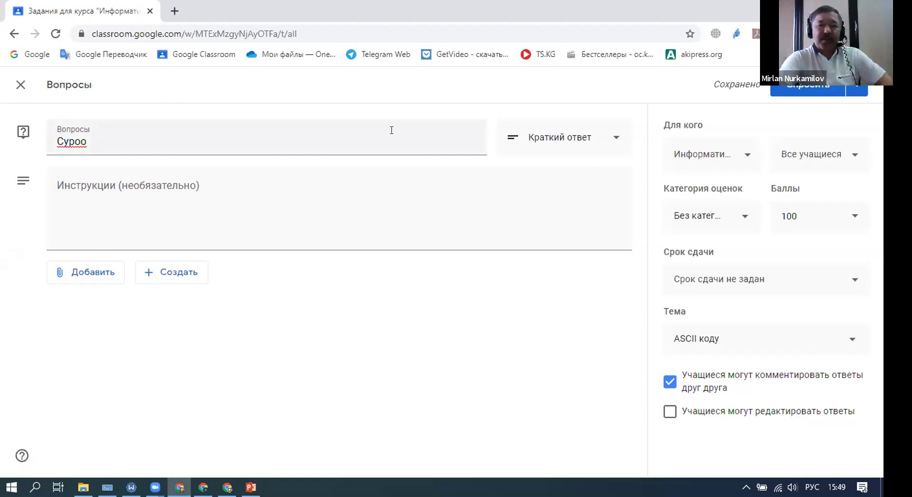
Step: Check the answer types available for the Суроо question, keeping Краткий ответ selected
{"action": "left_click", "coordinate": [617, 140]}
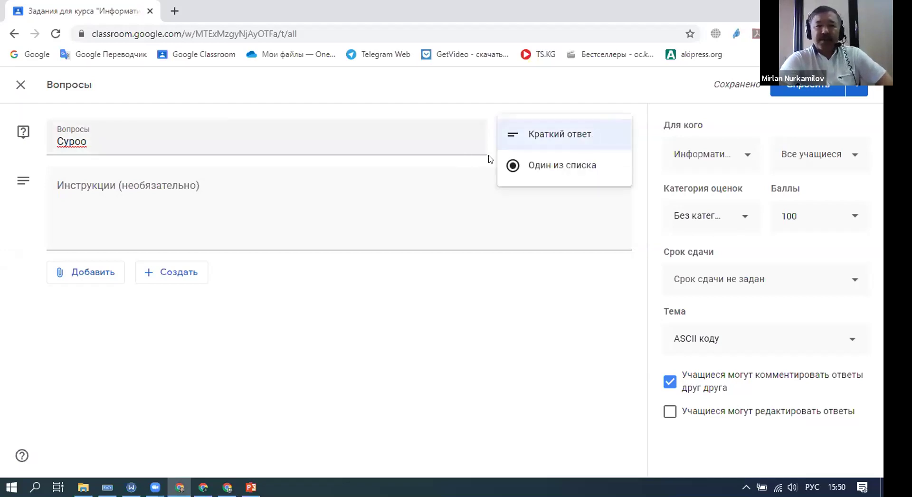
{"action": "left_click", "coordinate": [554, 136]}
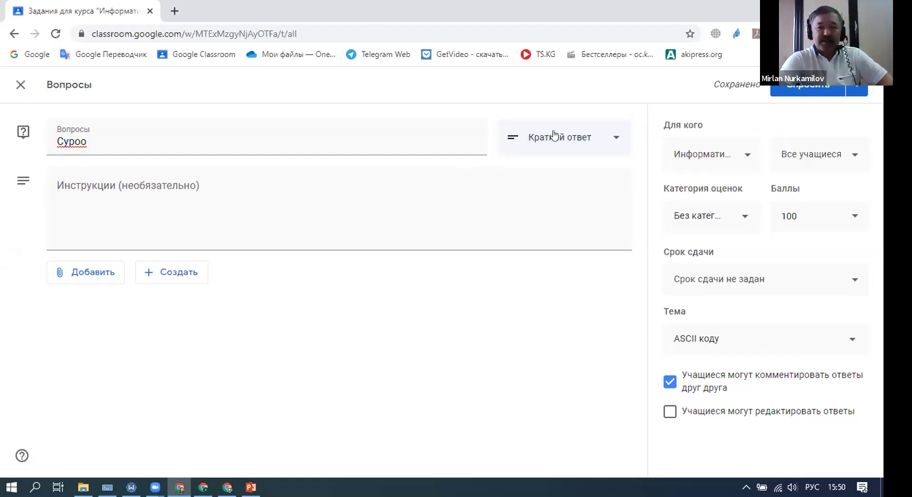
{"action": "left_click", "coordinate": [616, 141]}
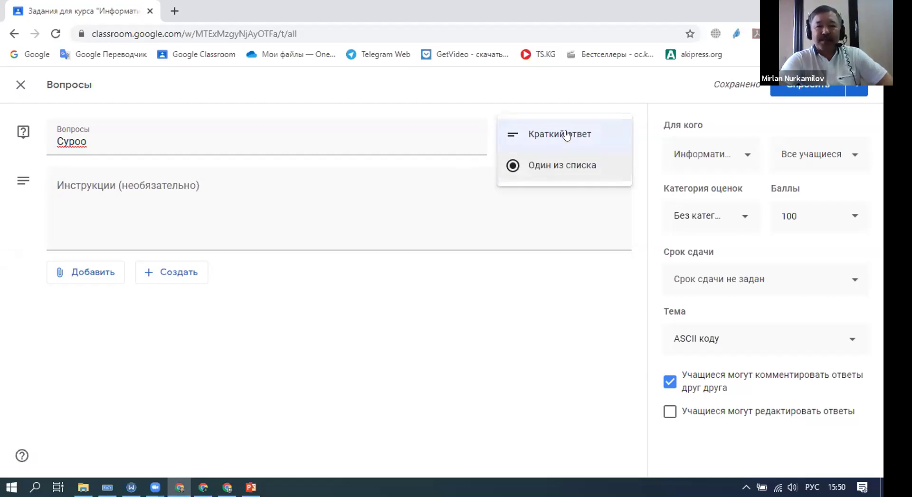
{"action": "left_click", "coordinate": [555, 150]}
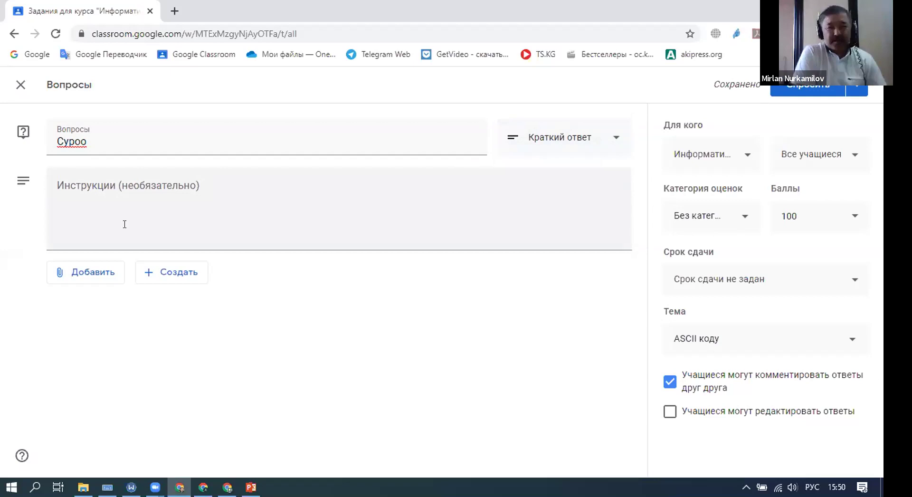
Step: Enter "Кыскача жооп бериң" as the instructions of the Суроо question
{"action": "left_click", "coordinate": [81, 201]}
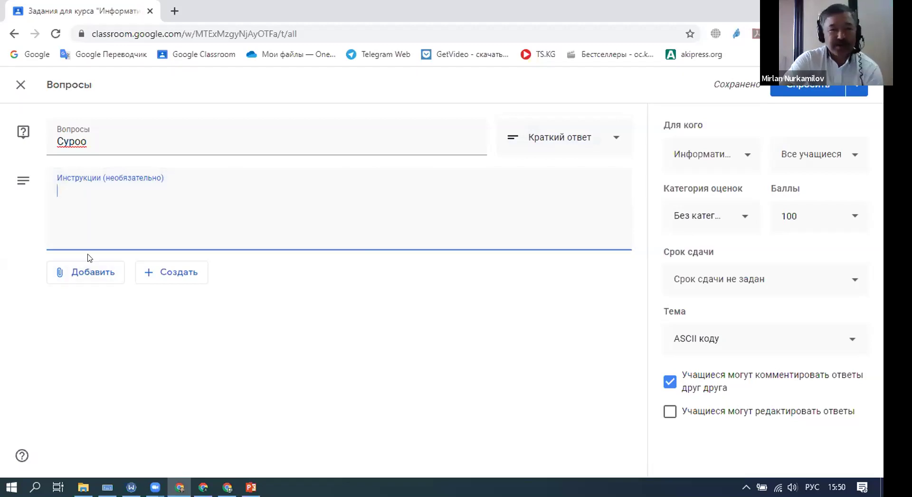
{"action": "type", "text": "Толтк"}
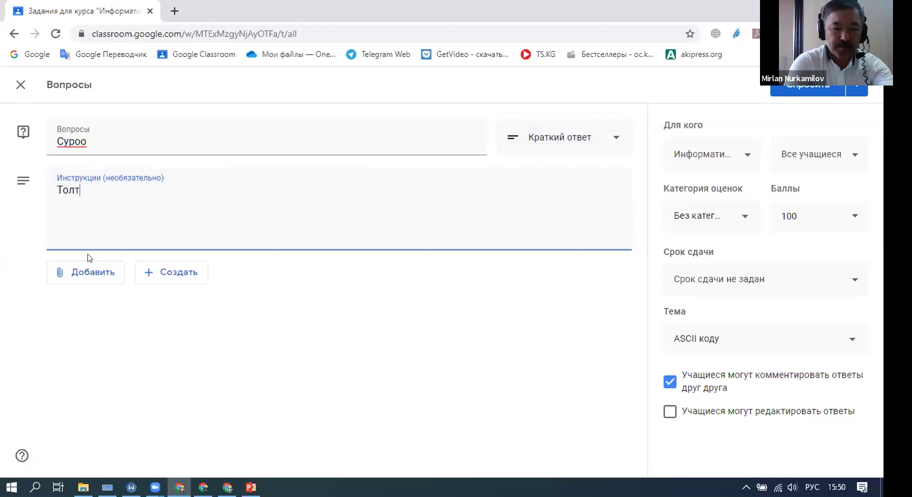
{"action": "key", "text": "BackSpace"}
{"action": "key", "text": "BackSpace"}
{"action": "key", "text": "BackSpace"}
{"action": "key", "text": "BackSpace"}
{"action": "type", "text": "Кыскача жооп бери"}
{"action": "key", "text": "alt+shift"}
{"action": "type", "text": "ң"}
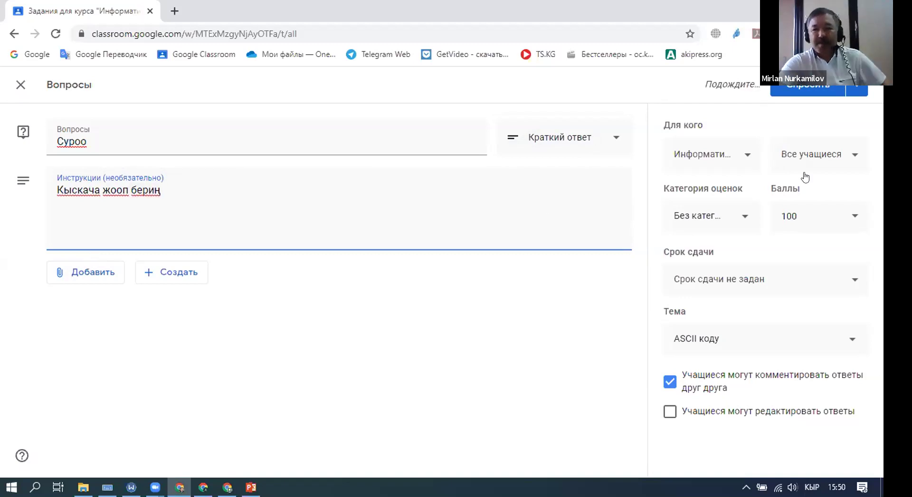
Step: Schedule the Суроо question for 1 June 2020 at 08:00 instead of asking it immediately
{"action": "left_click", "coordinate": [744, 214]}
{"action": "left_click", "coordinate": [744, 214]}
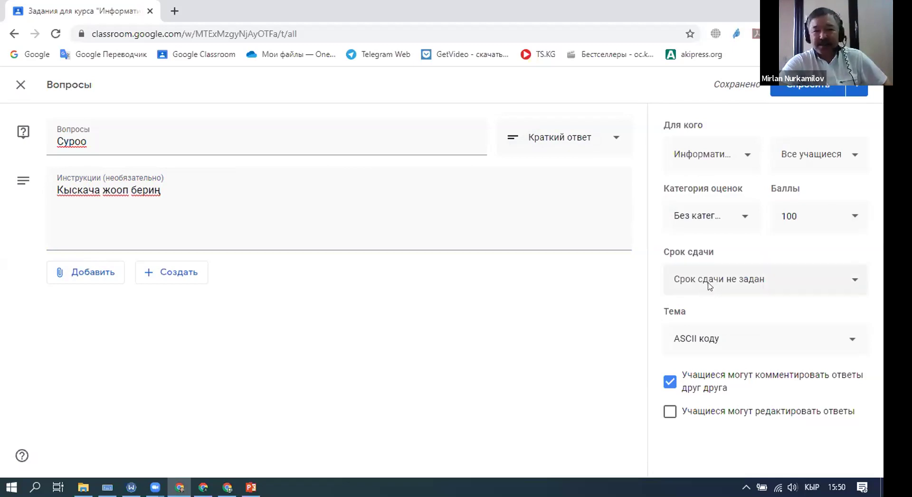
{"action": "left_click", "coordinate": [796, 86]}
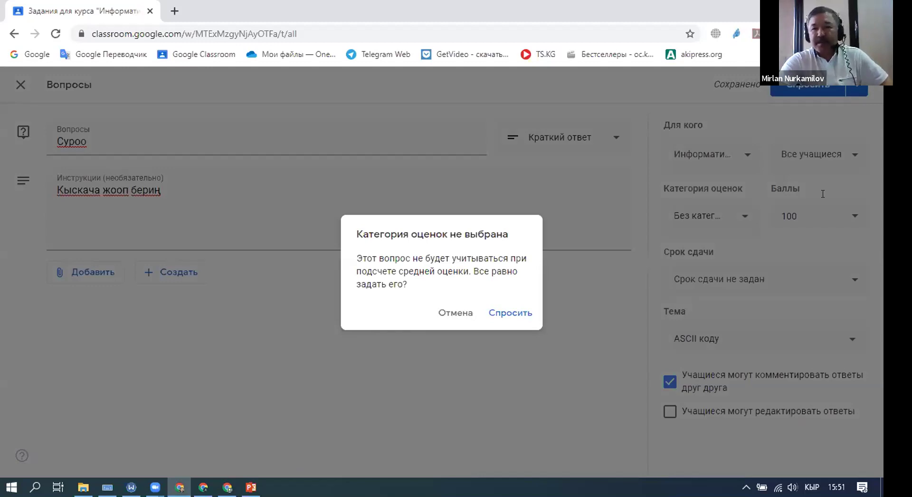
{"action": "left_click", "coordinate": [863, 87]}
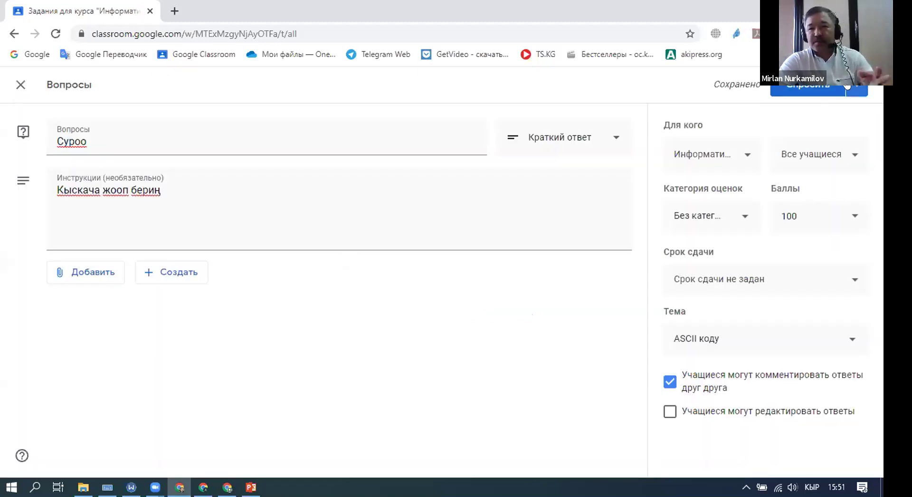
{"action": "left_click", "coordinate": [848, 85]}
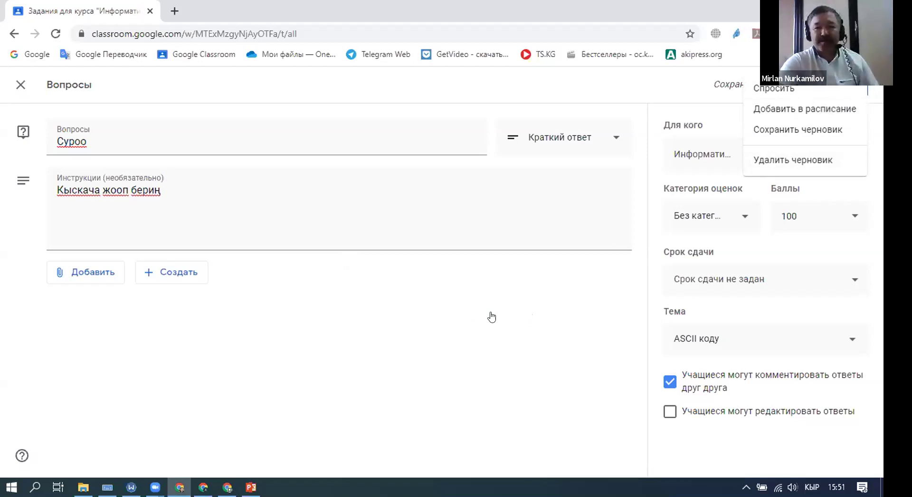
{"action": "key", "text": "Return"}
{"action": "key", "text": "Return"}
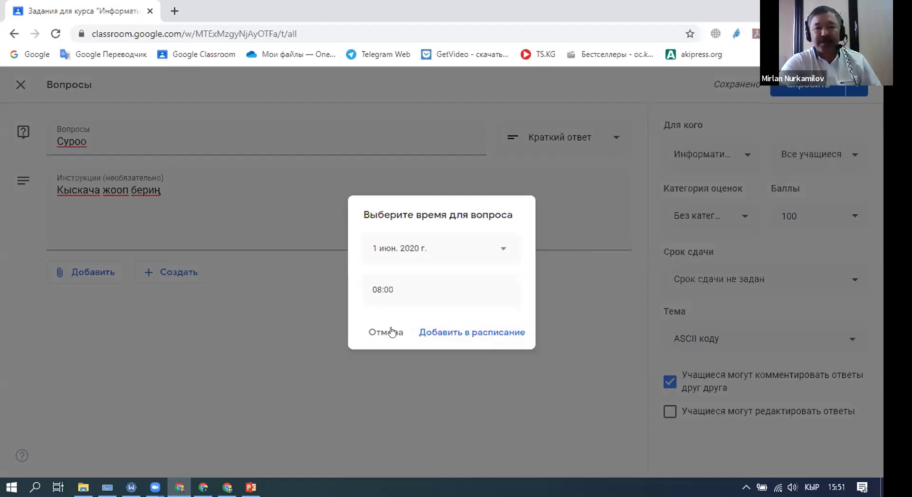
{"action": "left_click", "coordinate": [441, 336]}
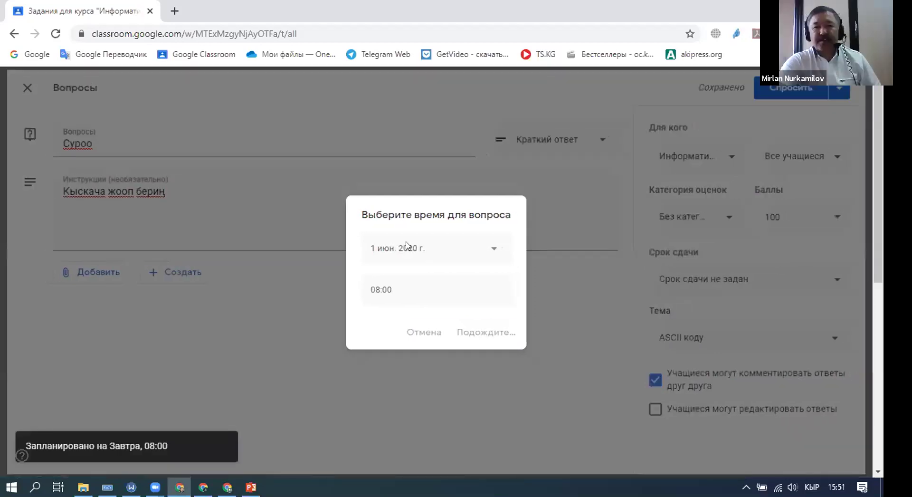
Step: Examine the topics on the Задания page and the scheduled Суроо question under ASCII коду
{"action": "scroll", "coordinate": [276, 244], "scroll_direction": "down", "scroll_amount": 1}
{"action": "scroll", "coordinate": [278, 249], "scroll_direction": "up", "scroll_amount": 1}
{"action": "scroll", "coordinate": [278, 249], "scroll_direction": "down", "scroll_amount": 2}
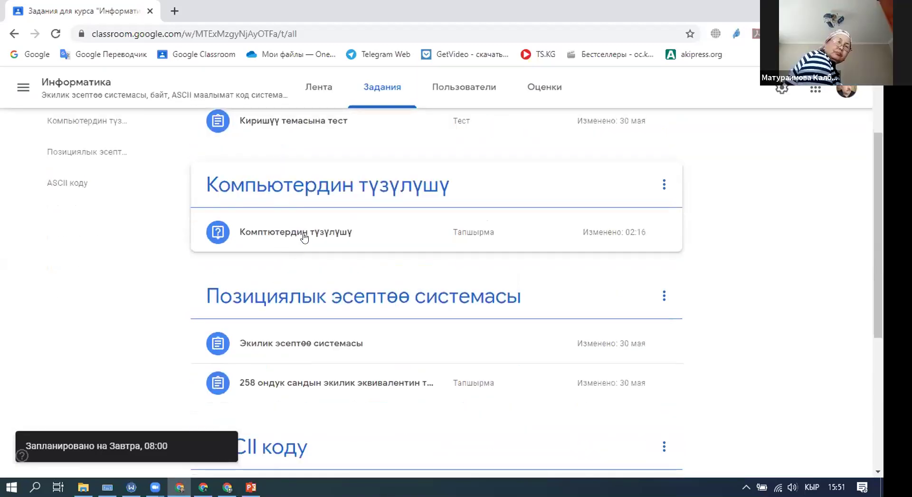
{"action": "scroll", "coordinate": [299, 233], "scroll_direction": "down", "scroll_amount": 3}
{"action": "scroll", "coordinate": [296, 226], "scroll_direction": "down", "scroll_amount": 2}
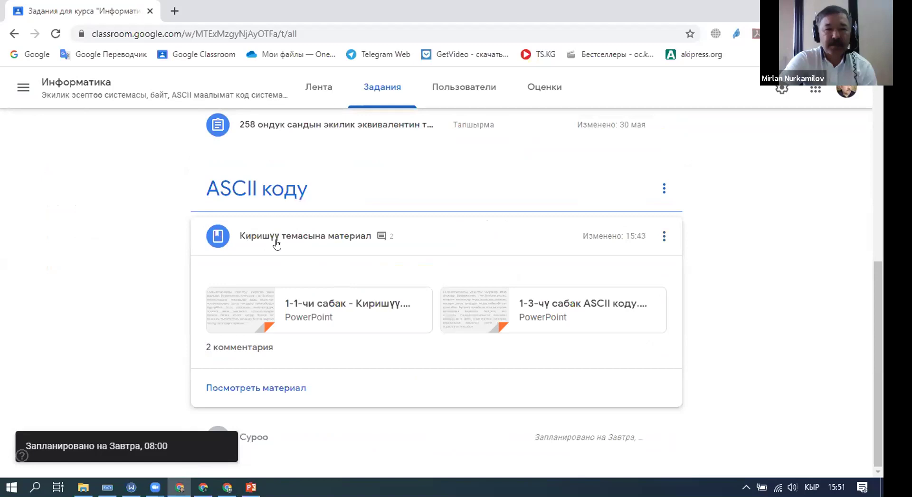
{"action": "scroll", "coordinate": [276, 244], "scroll_direction": "up", "scroll_amount": 1}
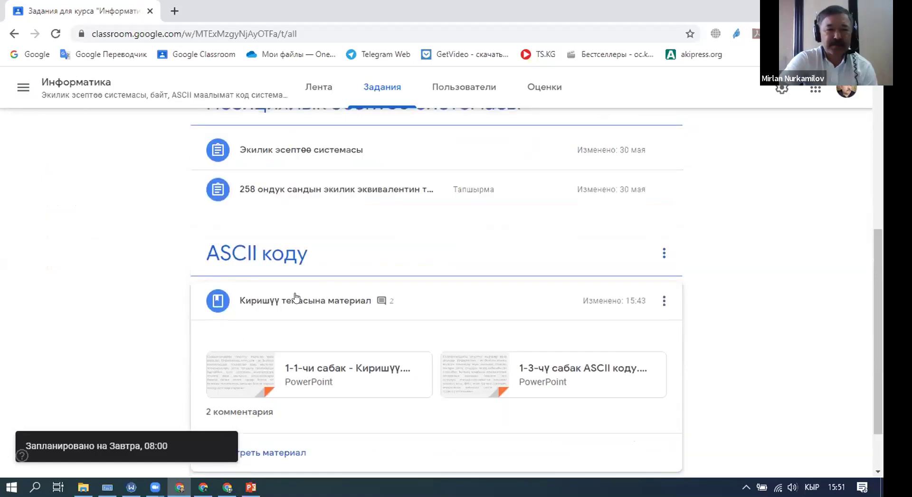
{"action": "scroll", "coordinate": [301, 291], "scroll_direction": "up", "scroll_amount": 6}
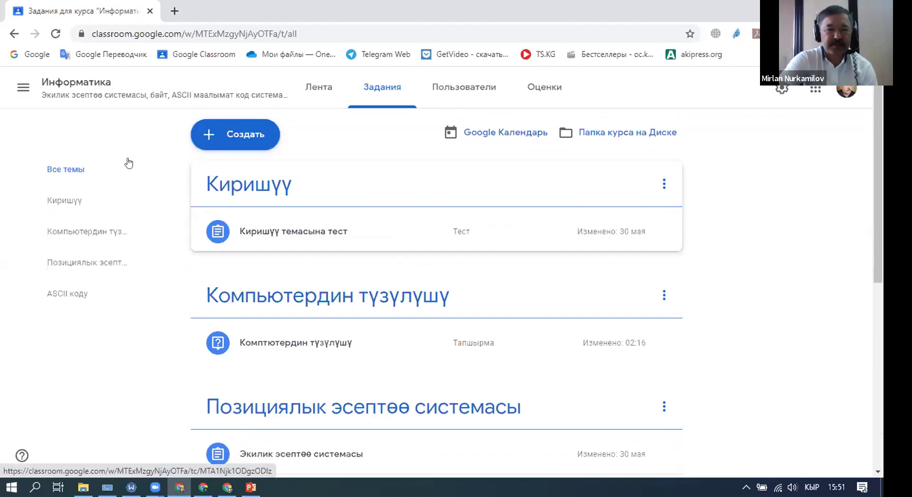
{"action": "left_click", "coordinate": [480, 232]}
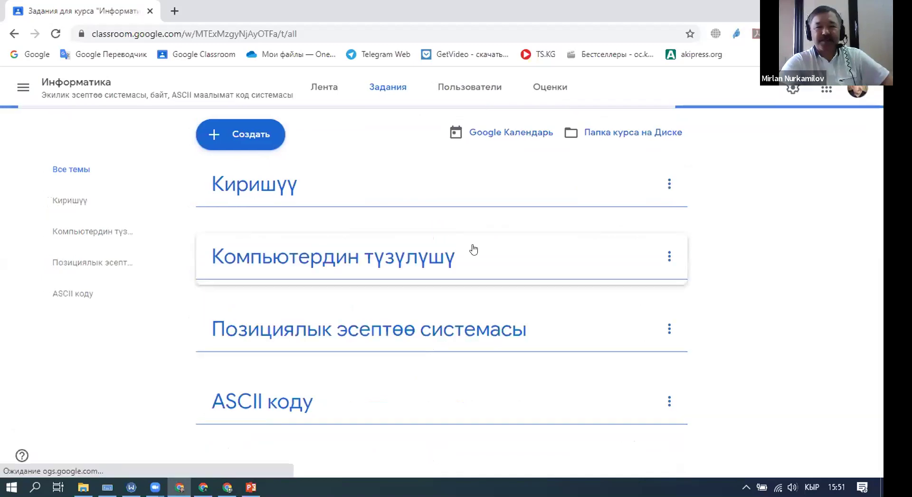
{"action": "scroll", "coordinate": [717, 300], "scroll_direction": "down", "scroll_amount": 1}
{"action": "scroll", "coordinate": [716, 300], "scroll_direction": "down", "scroll_amount": 3}
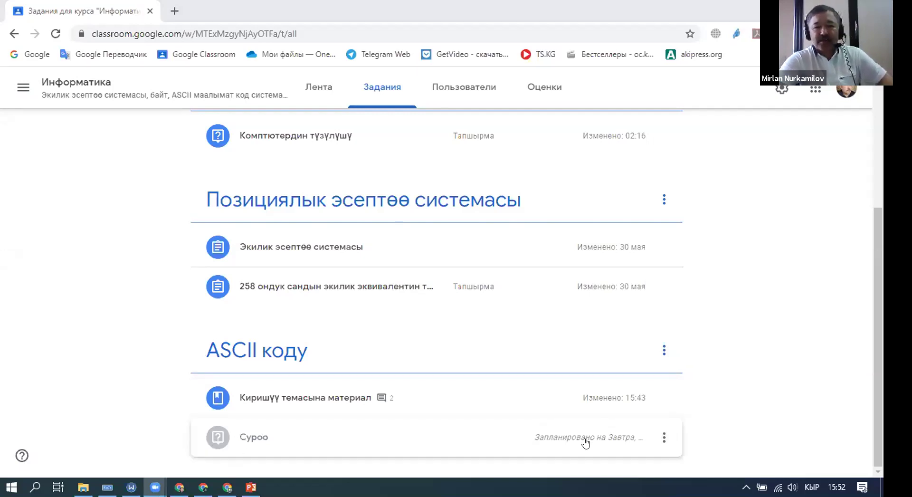
Step: Edit the scheduled Суроо question to remove its schedule and publish it immediately without a grade category
{"action": "left_click", "coordinate": [662, 441]}
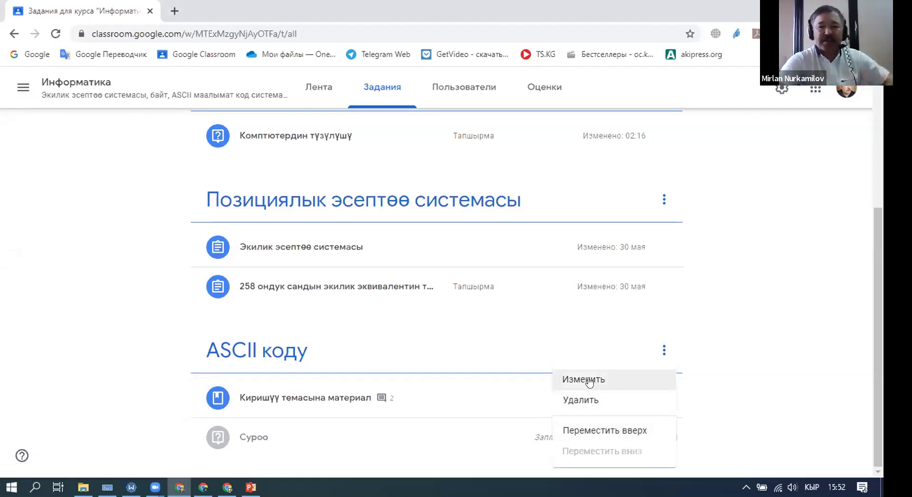
{"action": "left_click", "coordinate": [566, 378]}
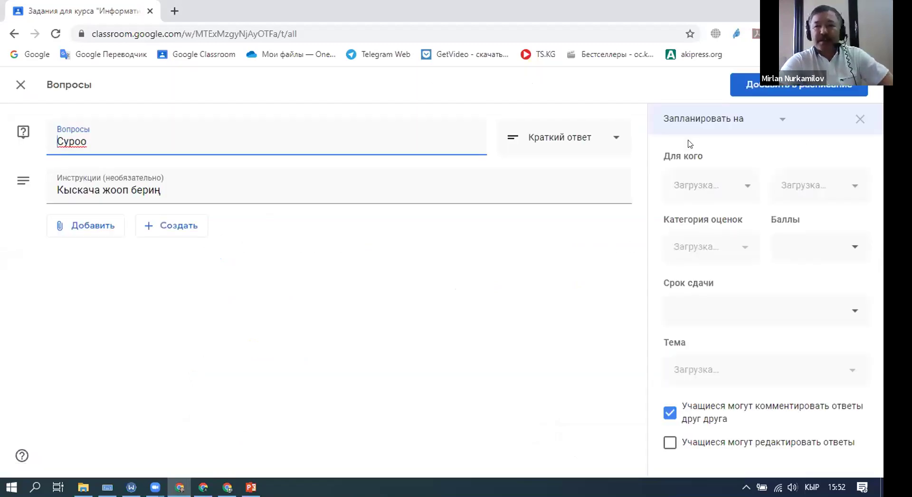
{"action": "left_click", "coordinate": [860, 119]}
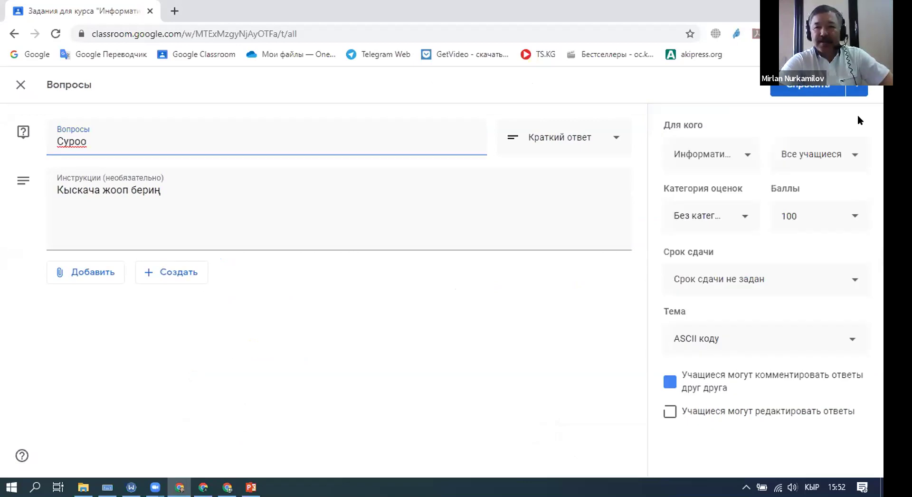
{"action": "left_click", "coordinate": [814, 91]}
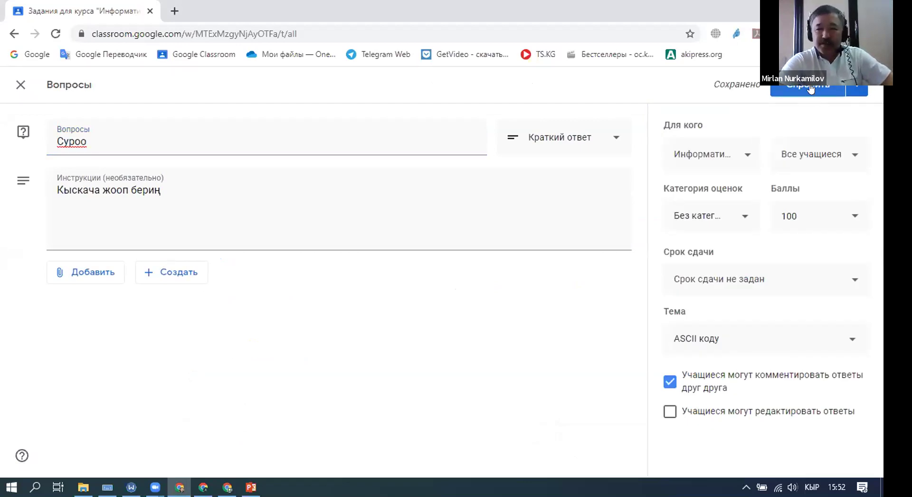
{"action": "left_click", "coordinate": [811, 88]}
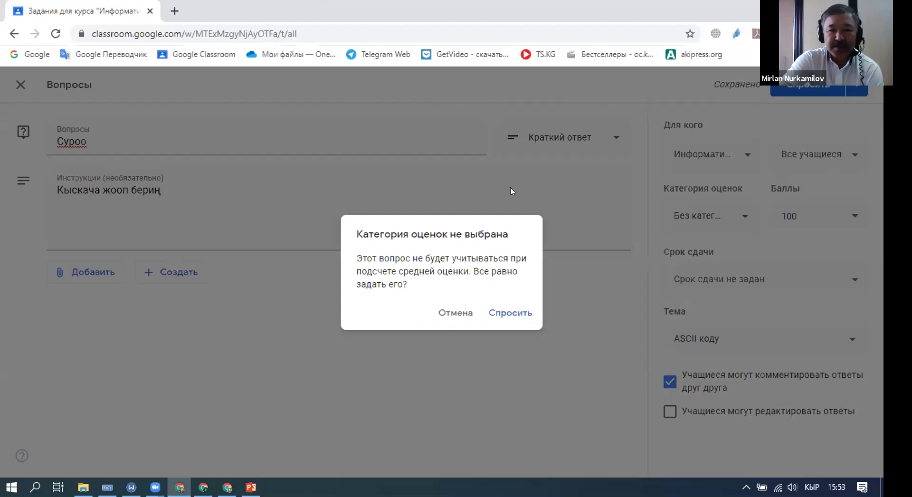
{"action": "left_click", "coordinate": [516, 315]}
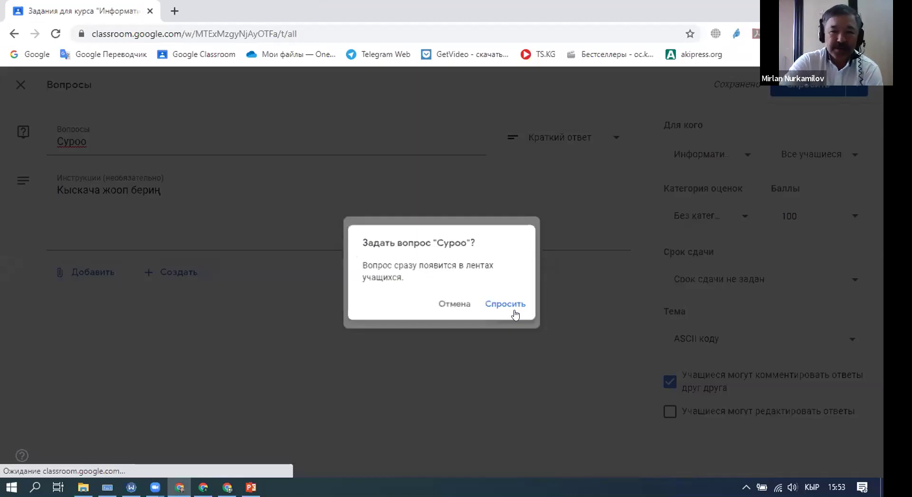
{"action": "left_click", "coordinate": [517, 312]}
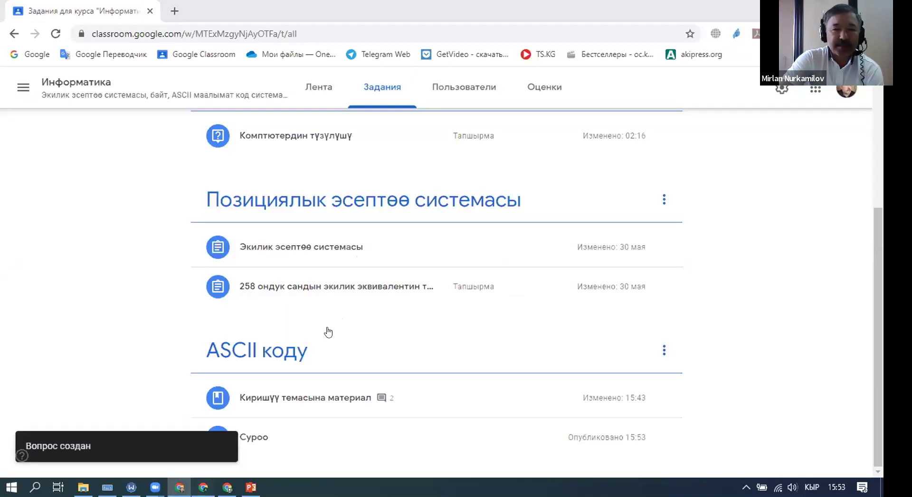
Step: Switch to the student's browser window and open the Суроо question from the Информатика class stream
{"action": "key", "text": "alt+Tab"}
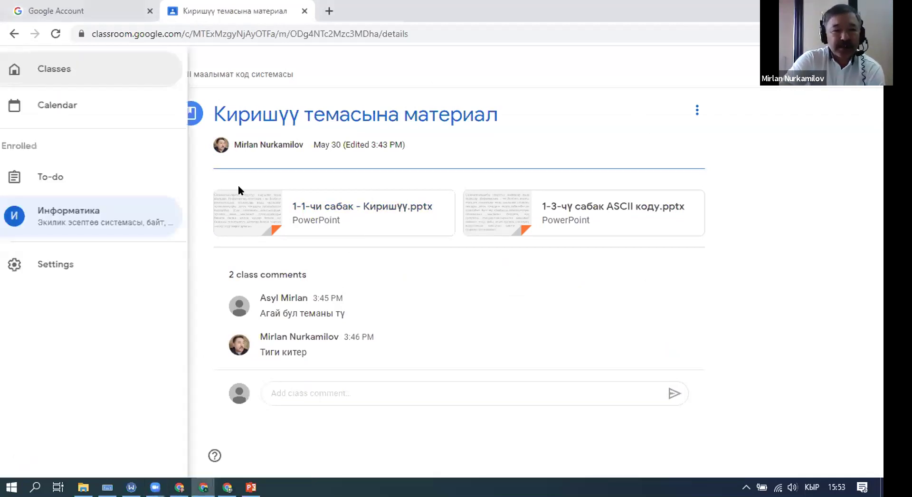
{"action": "left_click", "coordinate": [60, 127]}
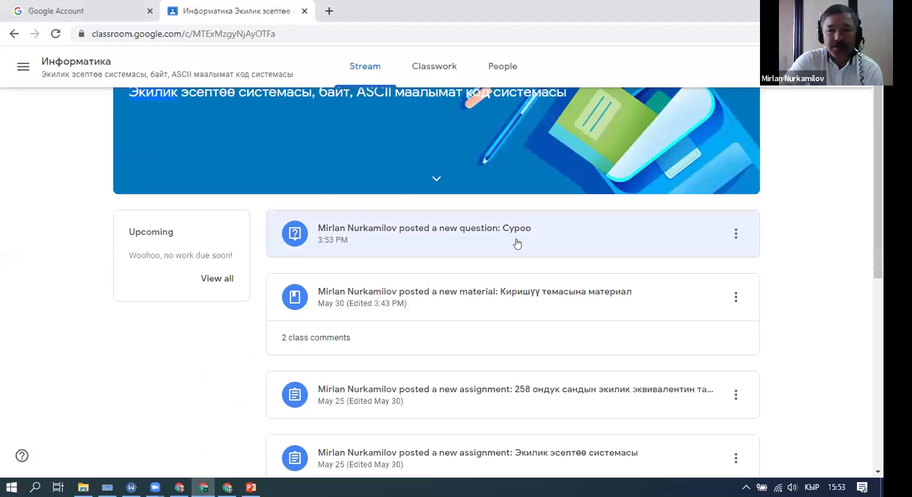
{"action": "left_click", "coordinate": [357, 232]}
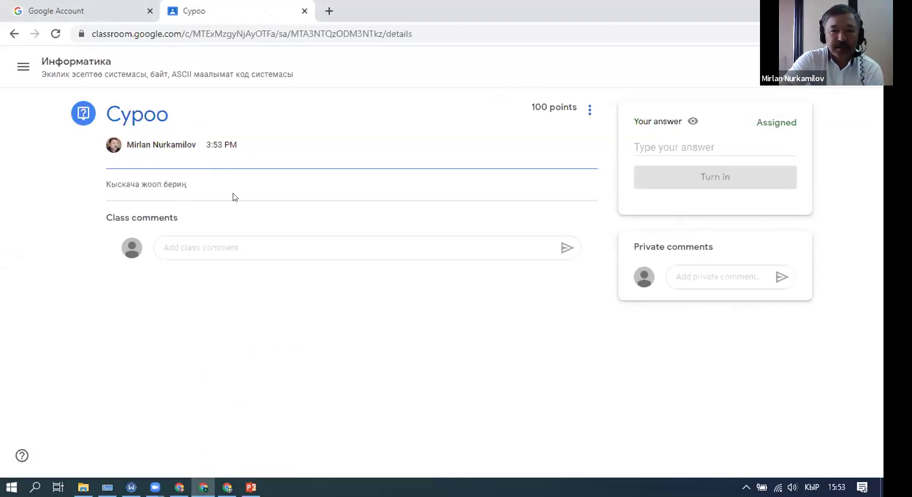
Step: Post the class comment "Кыскача жооп" on the Суроо question as the student
{"action": "left_click", "coordinate": [174, 244]}
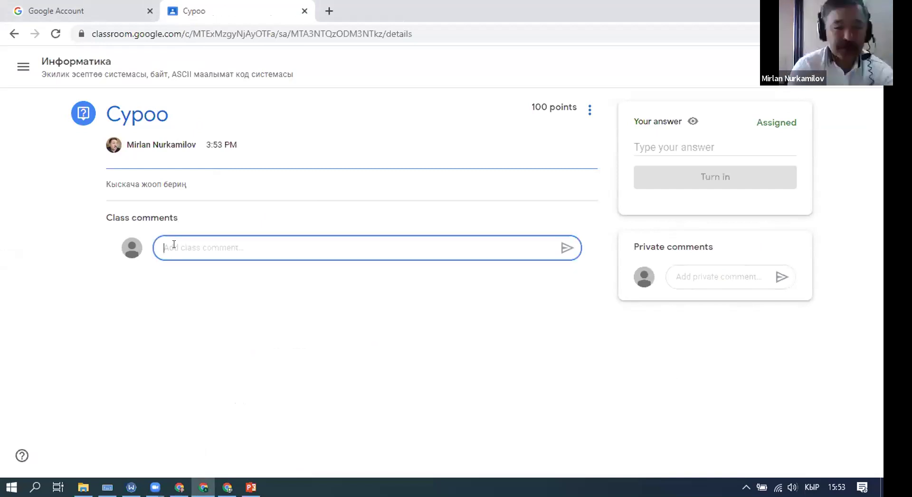
{"action": "type", "text": "Кыскача жооп"}
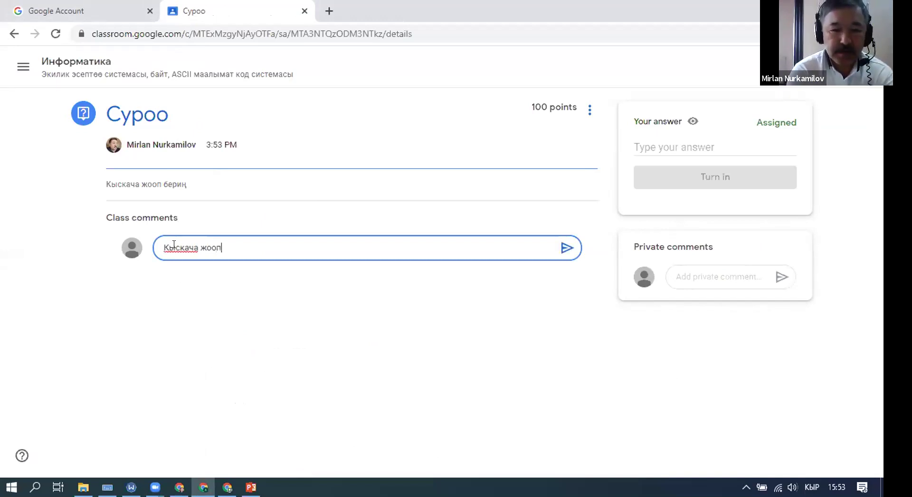
{"action": "left_click", "coordinate": [567, 248]}
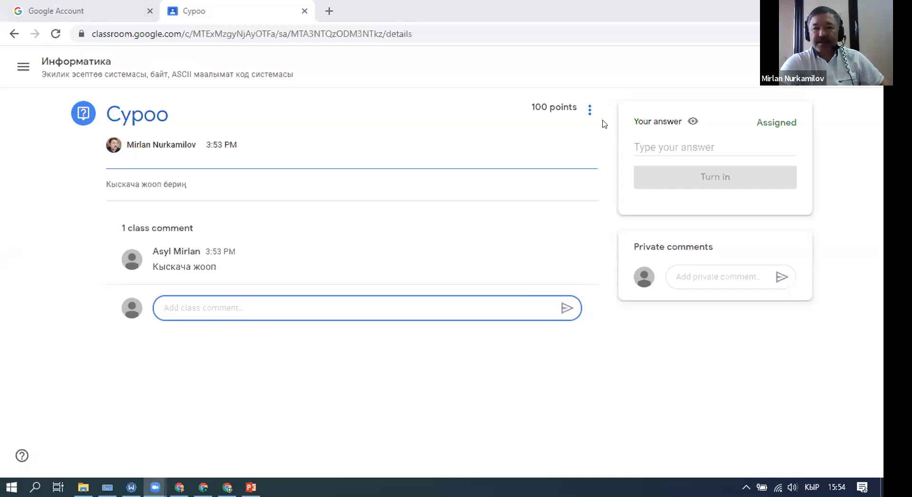
{"action": "left_click", "coordinate": [768, 315]}
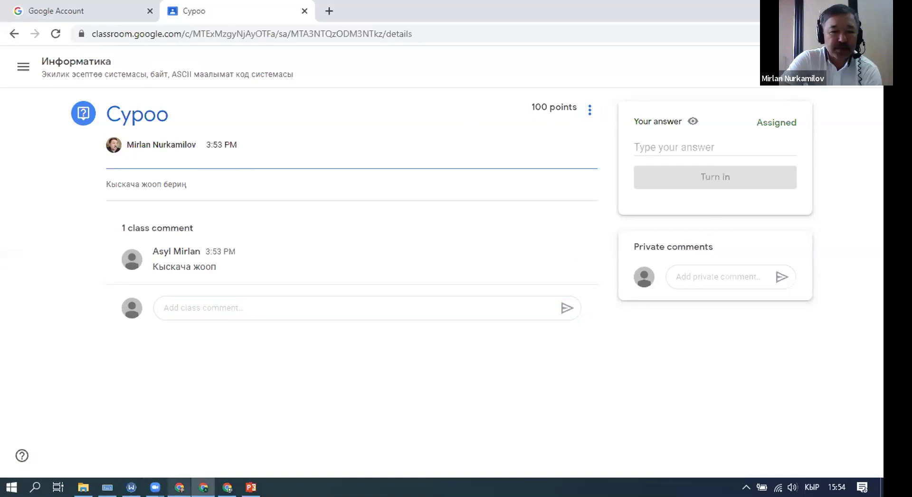
Step: Switch to the teacher's browser window and view the editing form of the Суроо question under ASCII коду, closing it without changes
{"action": "key", "text": "alt+Tab"}
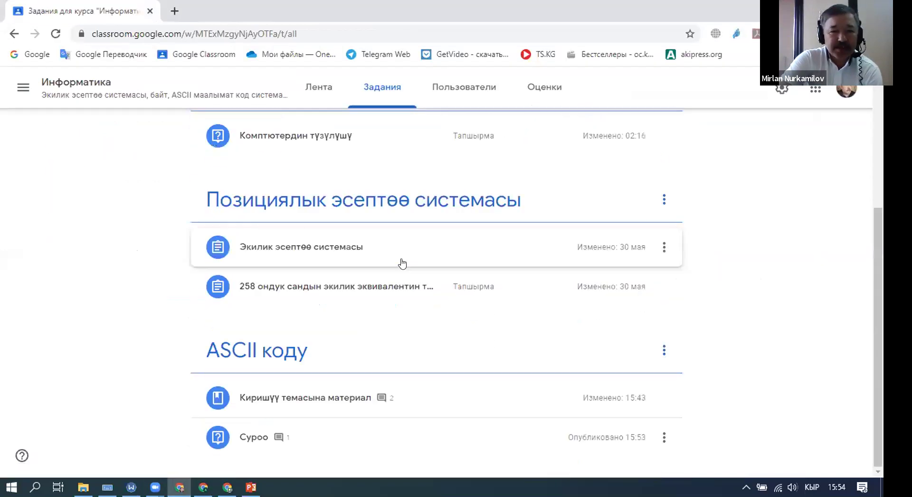
{"action": "scroll", "coordinate": [308, 296], "scroll_direction": "up", "scroll_amount": 5}
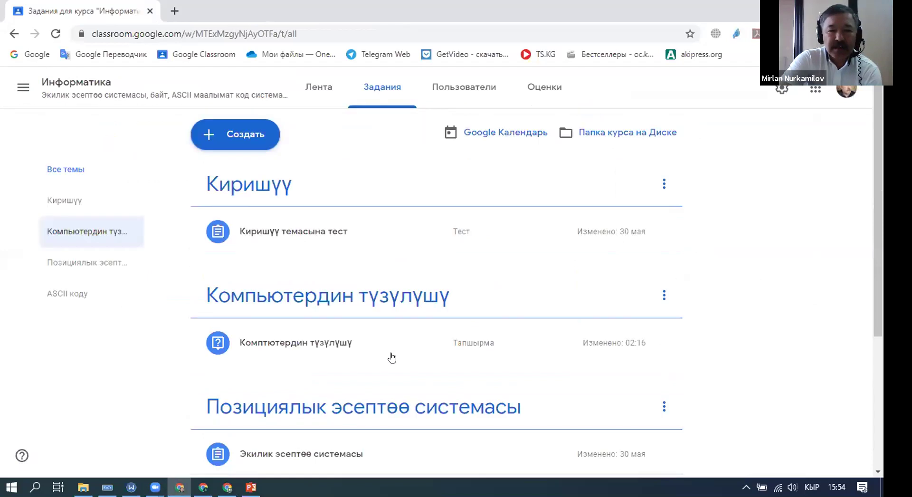
{"action": "scroll", "coordinate": [392, 357], "scroll_direction": "down", "scroll_amount": 4}
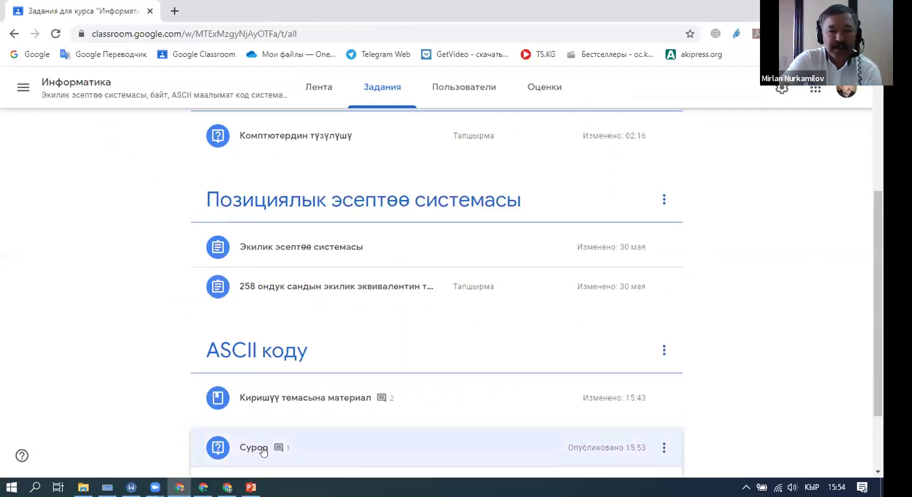
{"action": "scroll", "coordinate": [417, 454], "scroll_direction": "down", "scroll_amount": 1}
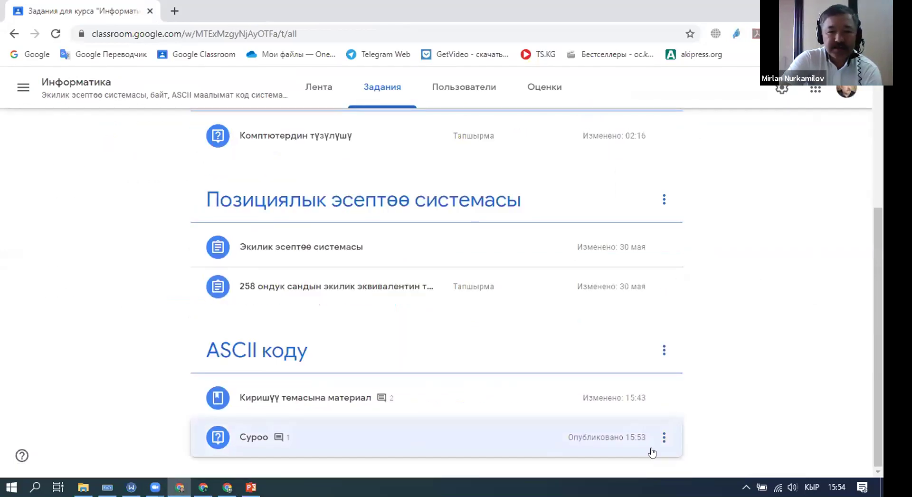
{"action": "left_click", "coordinate": [664, 439]}
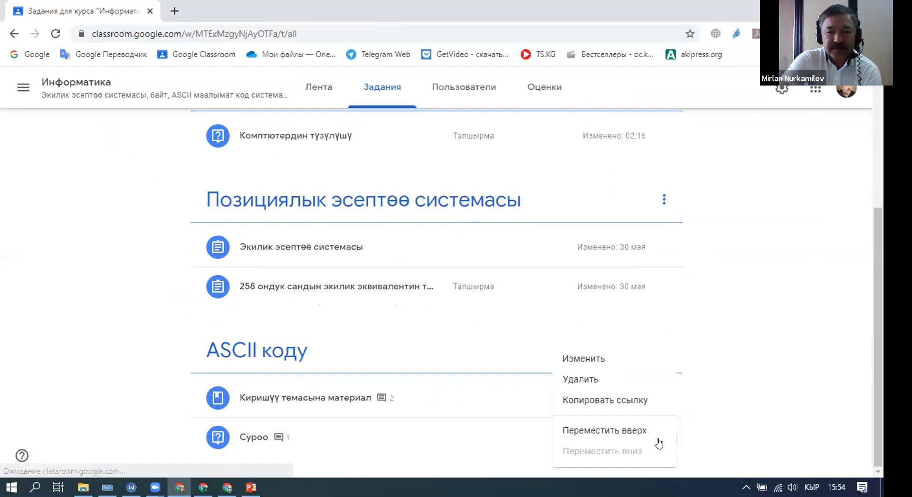
{"action": "left_click", "coordinate": [594, 360]}
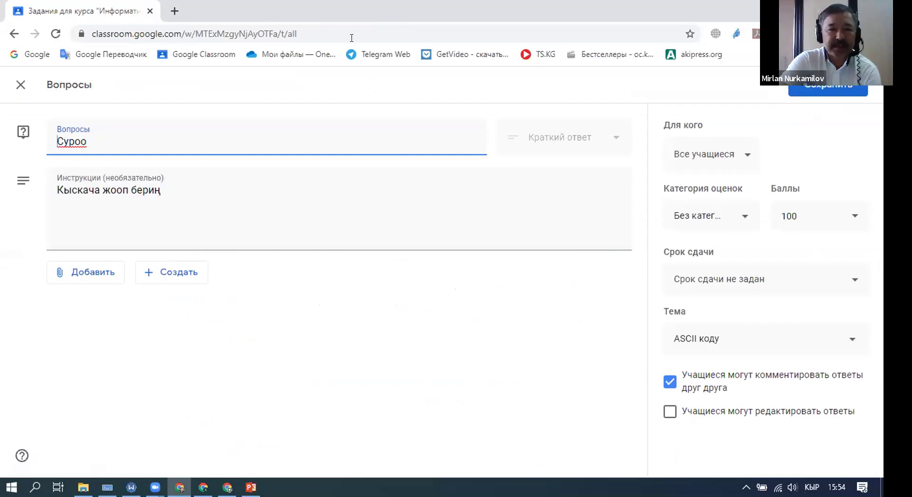
{"action": "left_click", "coordinate": [21, 85]}
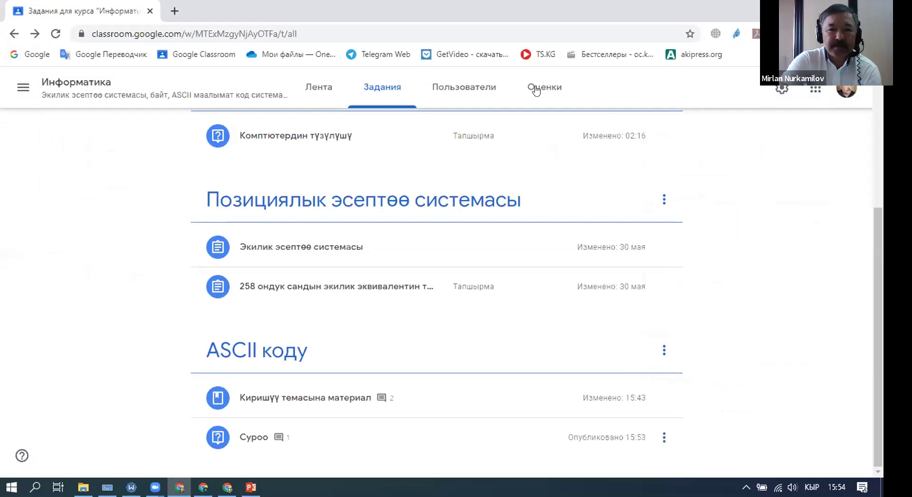
Step: Check the student's status on the Суроо question through the Информатика gradebook and the student's own work page
{"action": "left_click", "coordinate": [534, 89]}
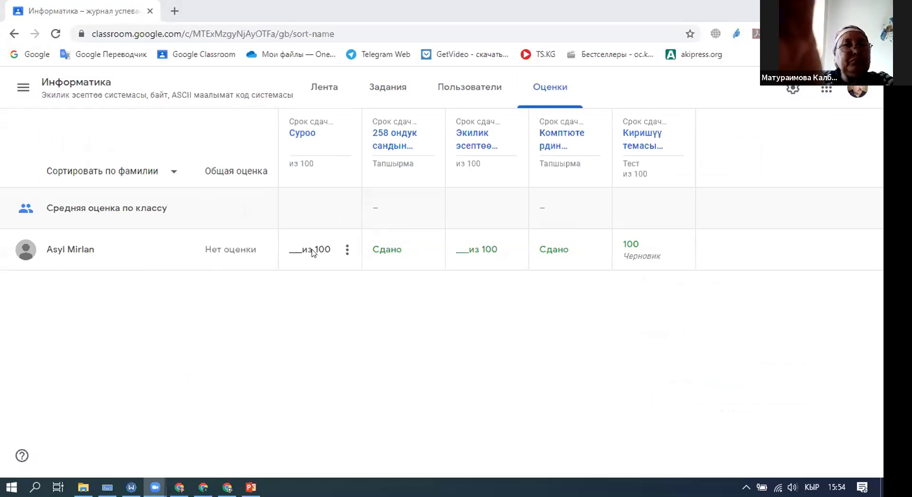
{"action": "left_click", "coordinate": [72, 250]}
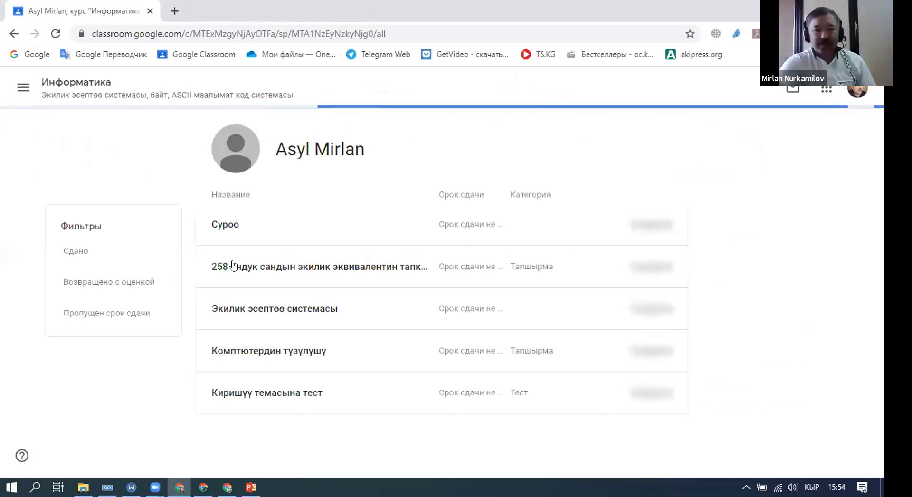
{"action": "left_click", "coordinate": [220, 223]}
{"action": "scroll", "coordinate": [448, 283], "scroll_direction": "down", "scroll_amount": 3}
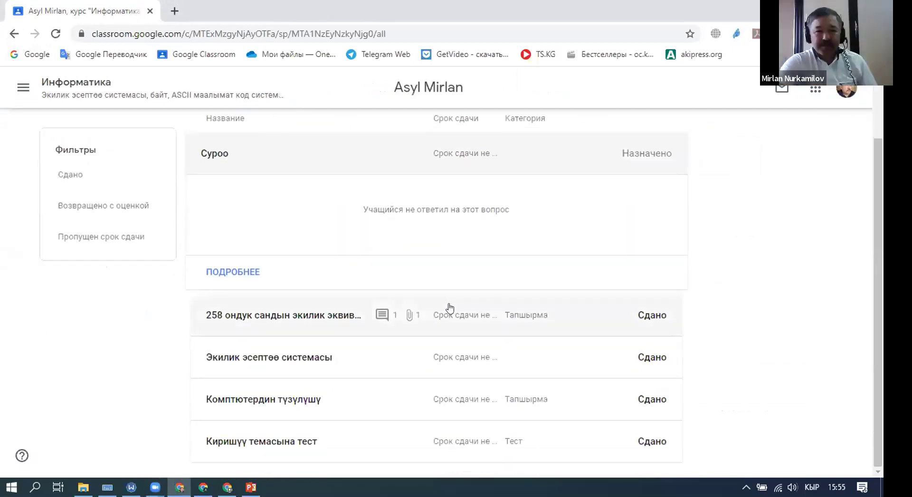
{"action": "scroll", "coordinate": [448, 271], "scroll_direction": "up", "scroll_amount": 1}
{"action": "scroll", "coordinate": [446, 266], "scroll_direction": "up", "scroll_amount": 1}
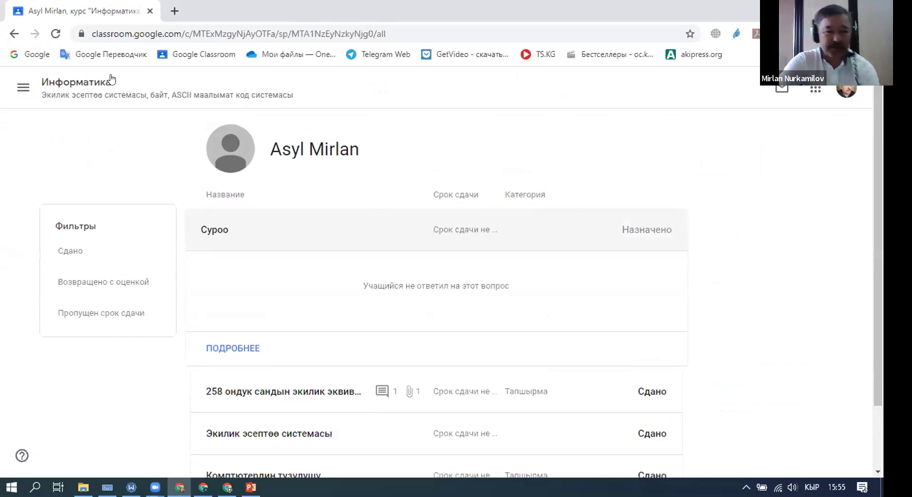
Step: Return to the course list and open the Задания page of the Информатика course
{"action": "left_click", "coordinate": [23, 87]}
{"action": "left_click", "coordinate": [68, 94]}
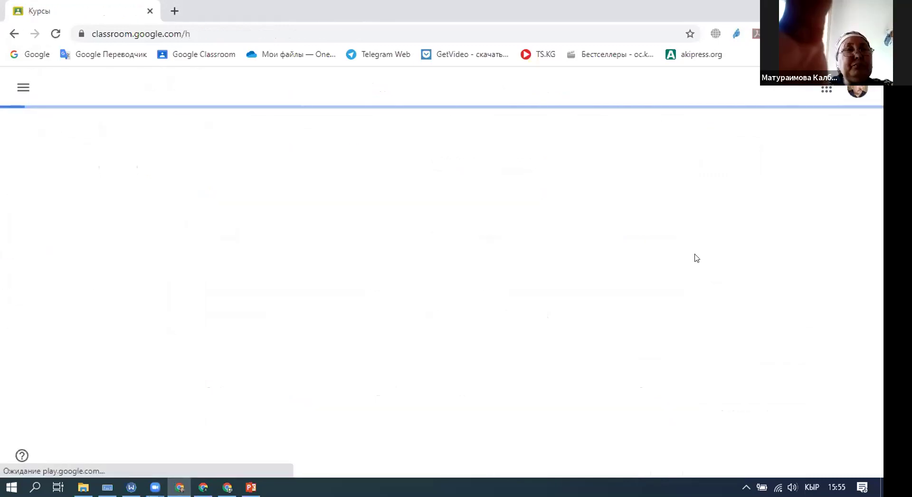
{"action": "left_click", "coordinate": [176, 153]}
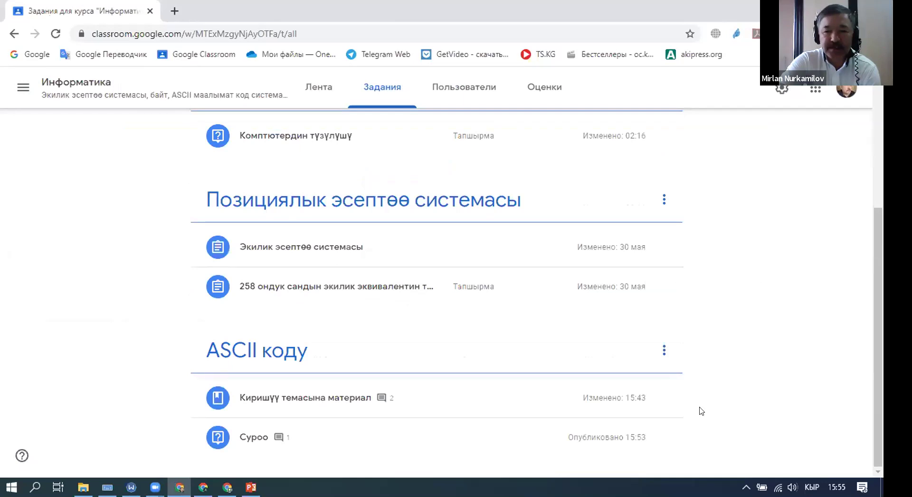
Step: Open the Суроо question under ASCII коду for editing and save it again without a grade category
{"action": "left_click", "coordinate": [259, 440]}
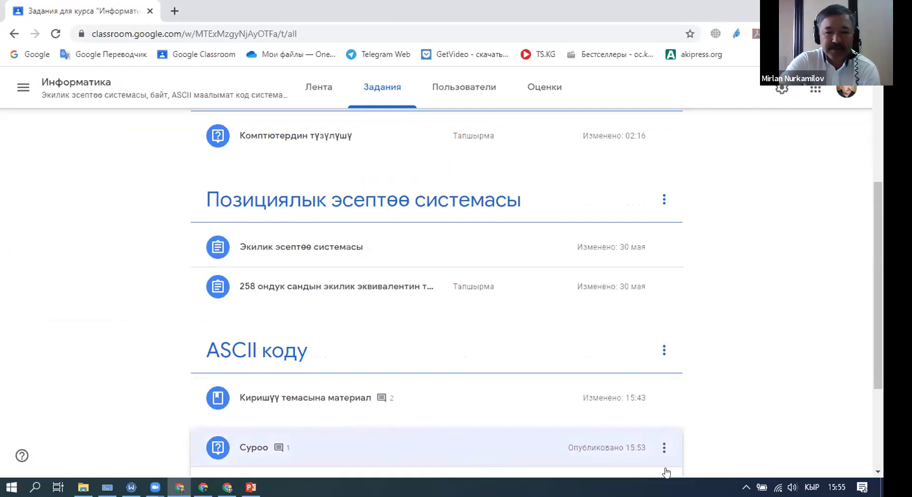
{"action": "left_click", "coordinate": [244, 446]}
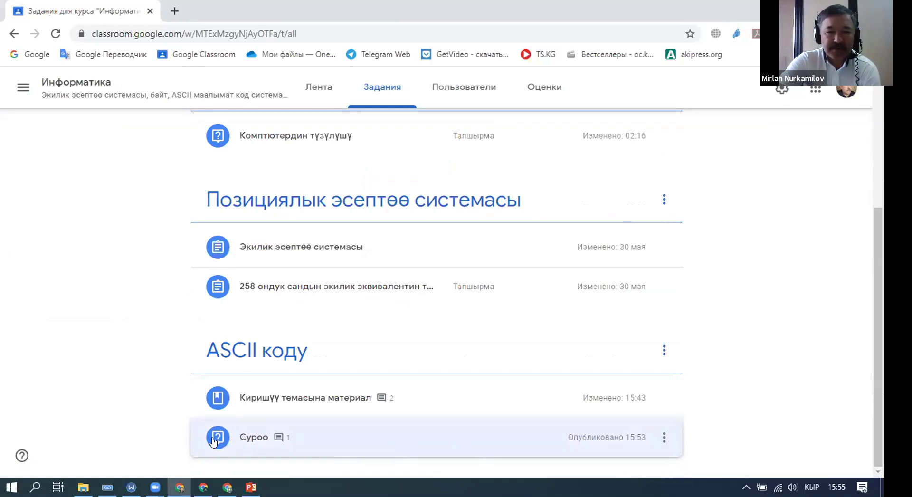
{"action": "left_click", "coordinate": [663, 445]}
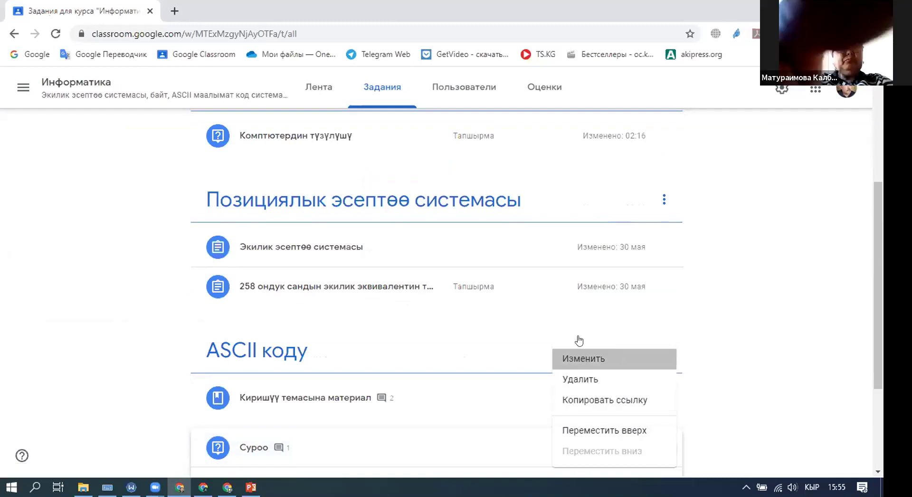
{"action": "left_click", "coordinate": [582, 359]}
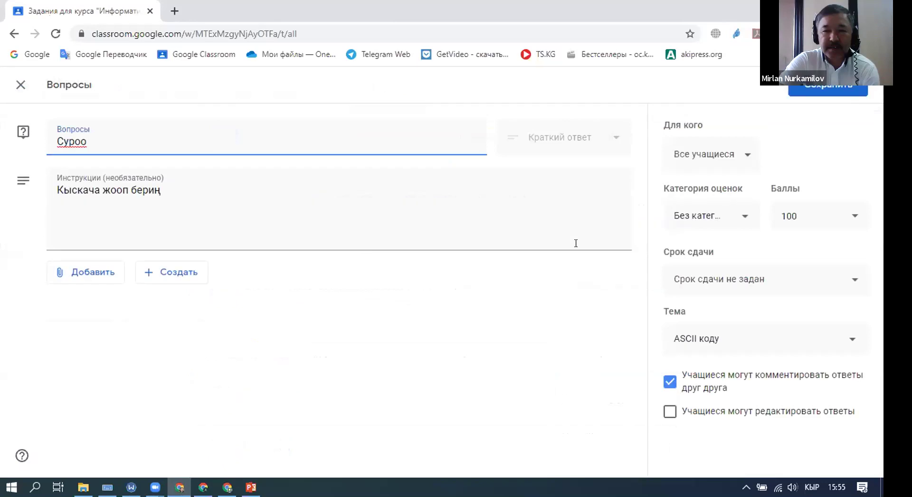
{"action": "left_click", "coordinate": [549, 264]}
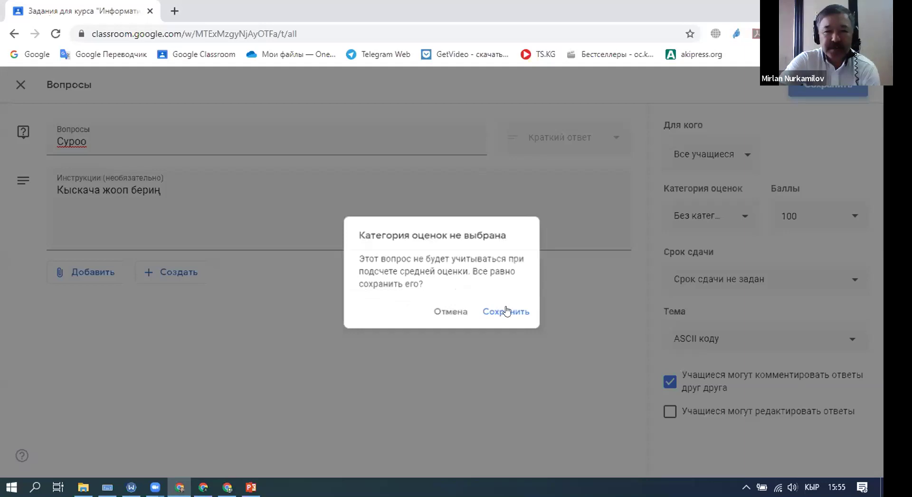
{"action": "left_click", "coordinate": [510, 310]}
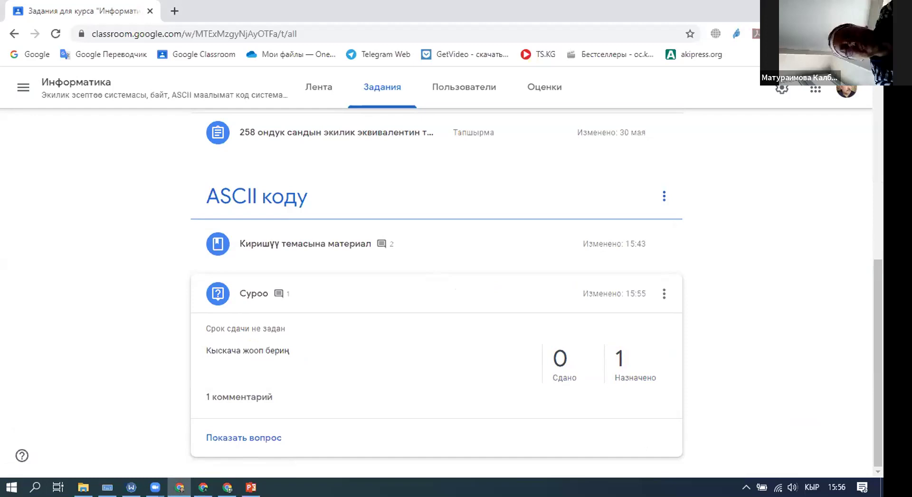
Step: Switch to the student's browser window and delete the class comment "Кыскача жооп" from the Суроо question
{"action": "key", "text": "alt+Tab"}
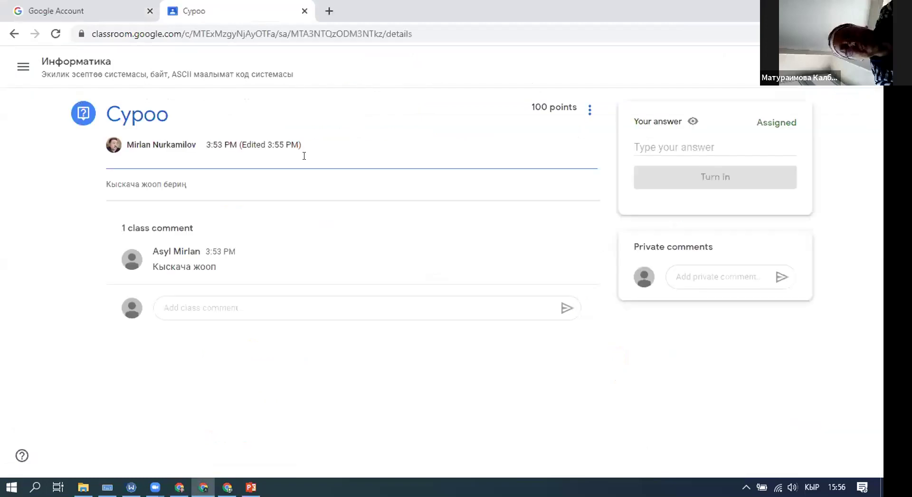
{"action": "left_click", "coordinate": [590, 109]}
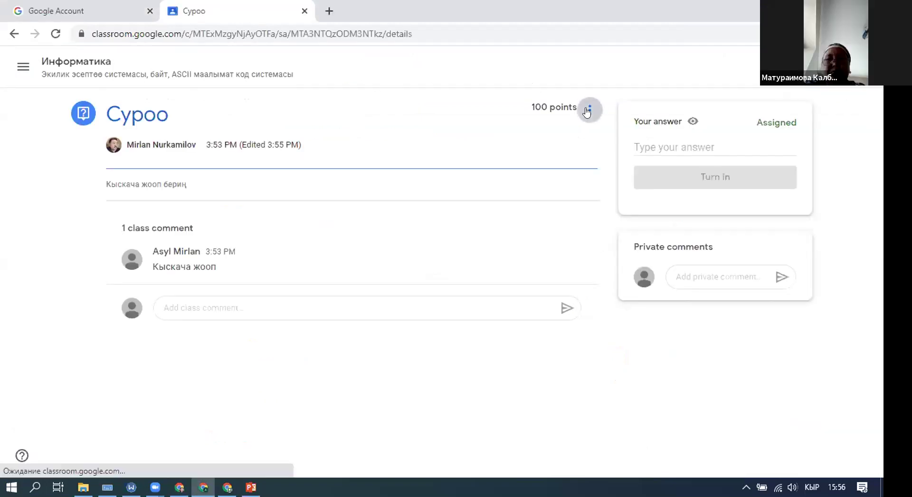
{"action": "left_click", "coordinate": [191, 212]}
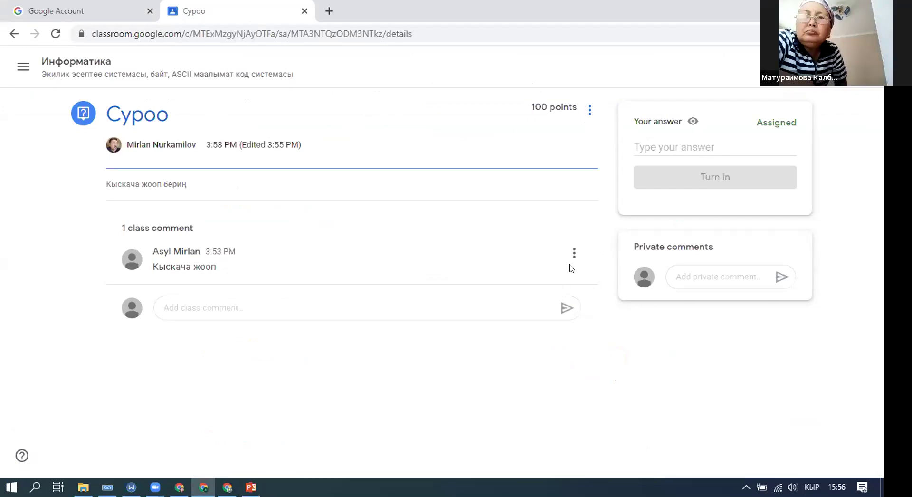
{"action": "left_click", "coordinate": [574, 254]}
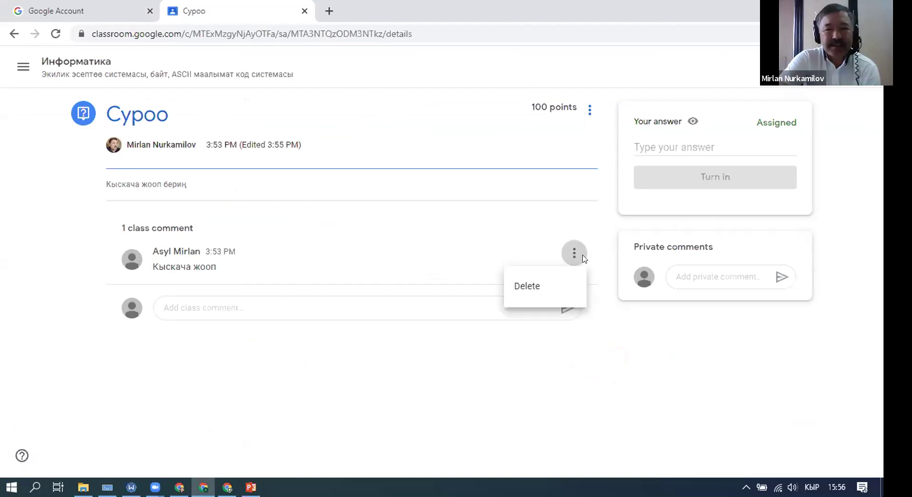
{"action": "left_click", "coordinate": [348, 295]}
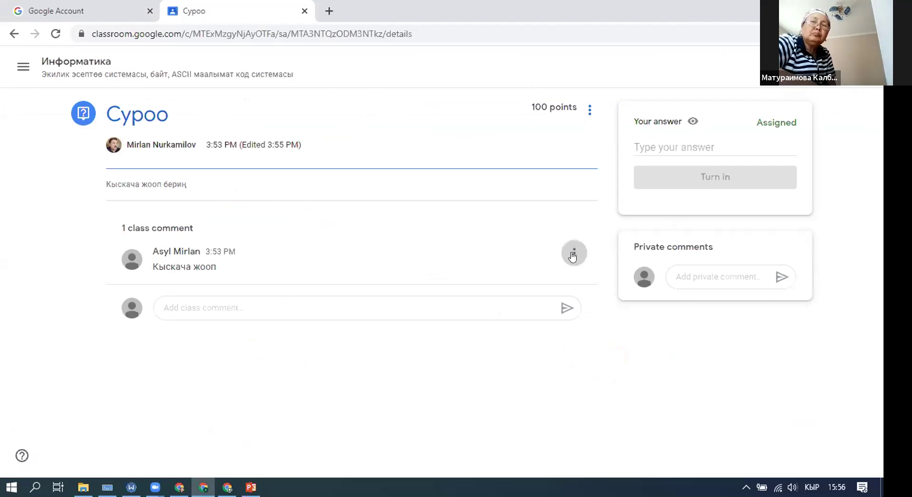
{"action": "left_click", "coordinate": [574, 252]}
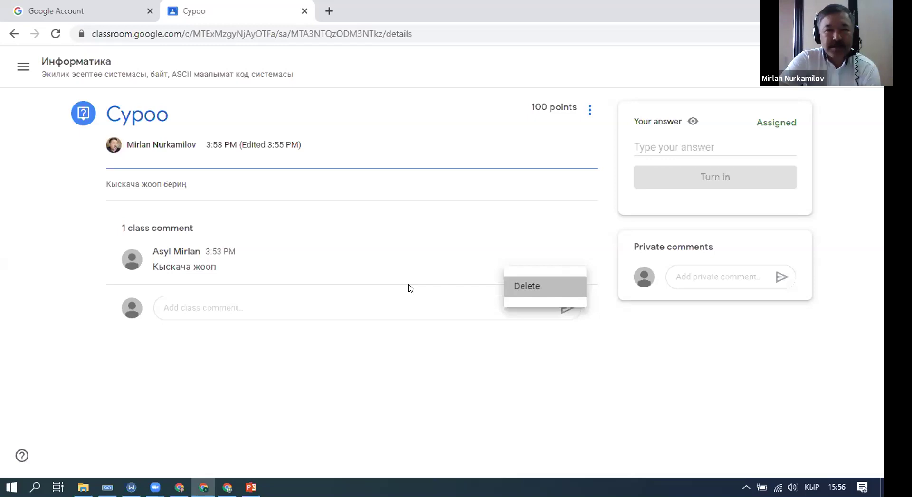
{"action": "left_click", "coordinate": [520, 287]}
{"action": "left_click", "coordinate": [509, 302]}
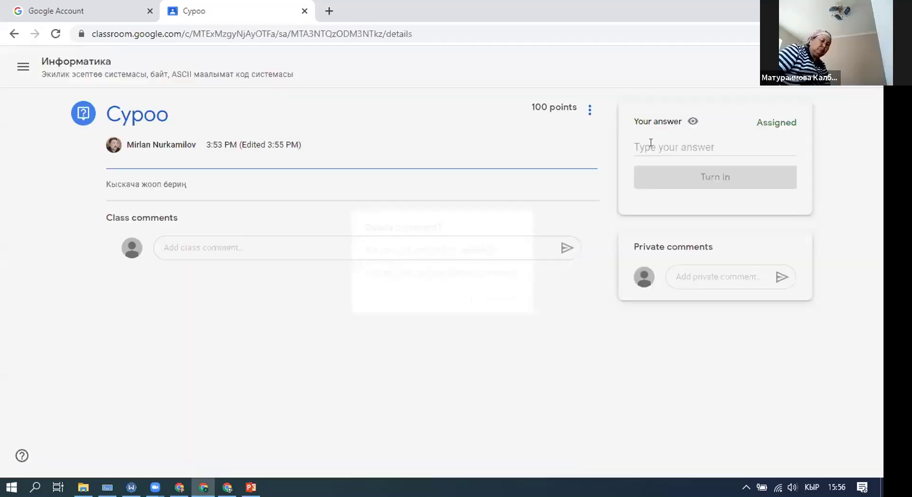
Step: Turn in "Жооп" as the student's answer to the Суроо question and view it among the classmate answers
{"action": "left_click", "coordinate": [648, 147]}
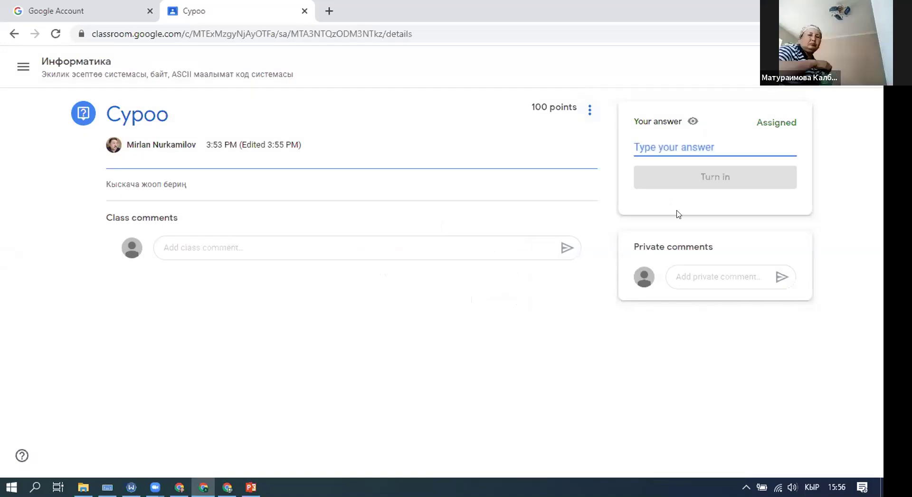
{"action": "type", "text": "Жооп"}
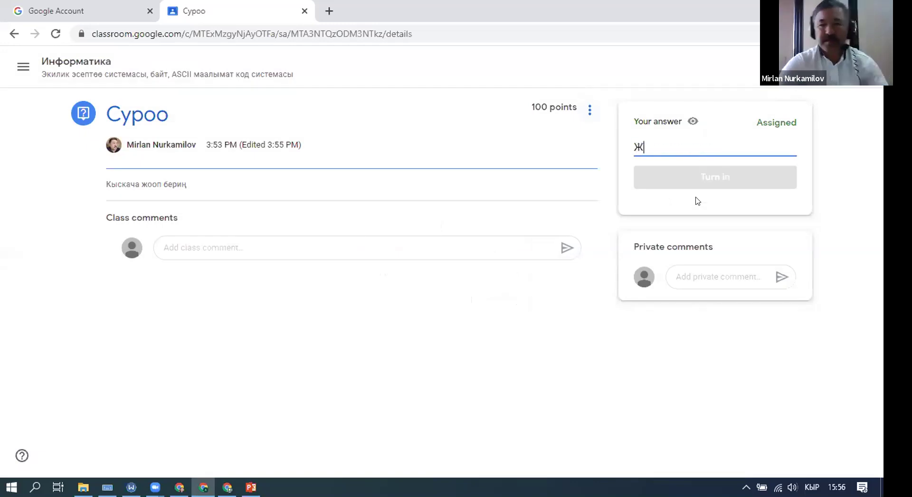
{"action": "left_click", "coordinate": [659, 190]}
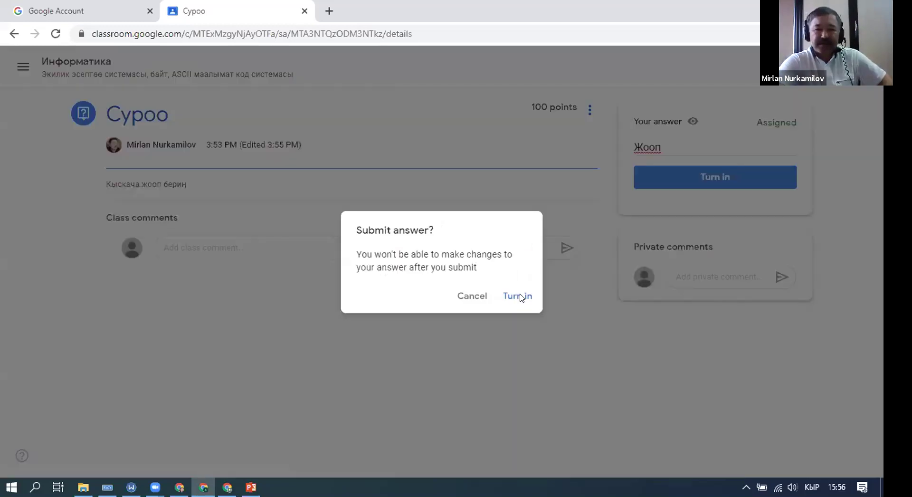
{"action": "left_click", "coordinate": [520, 296]}
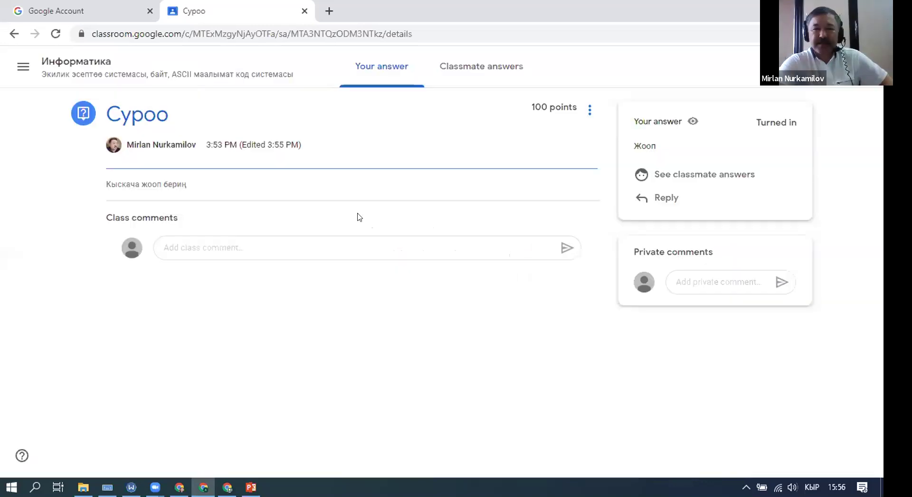
{"action": "left_click", "coordinate": [466, 67]}
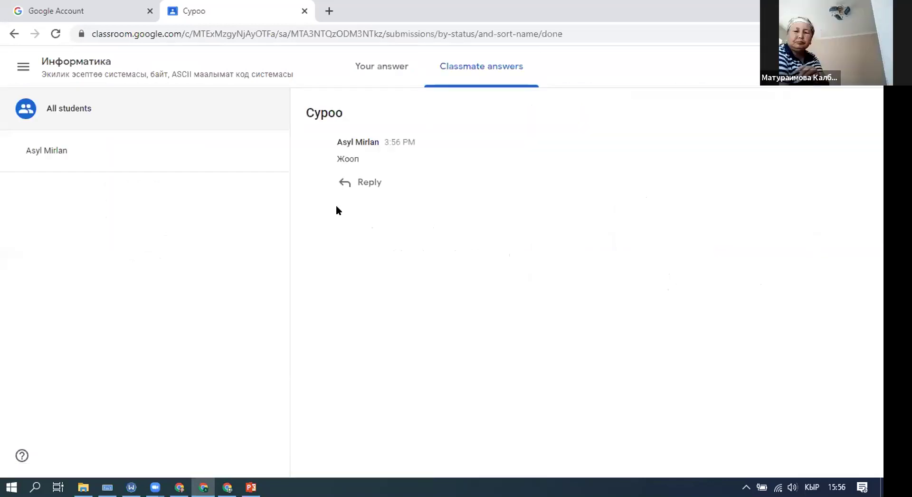
{"action": "left_click", "coordinate": [32, 152]}
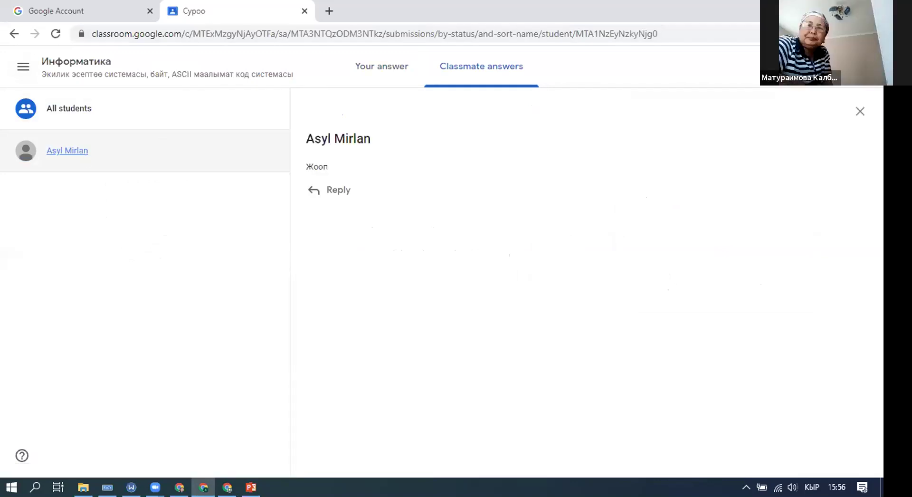
Step: Switch to the teacher's browser window and open the turned-in student answers for the Суроо question
{"action": "key", "text": "alt+Tab"}
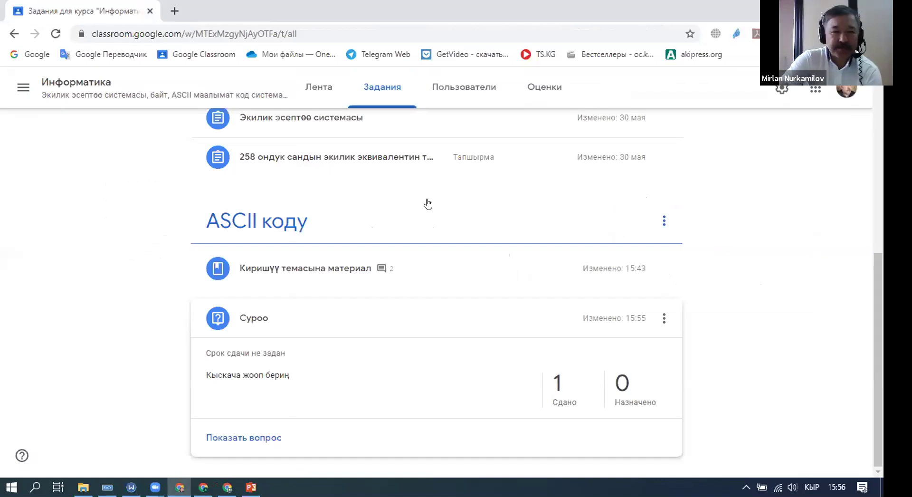
{"action": "scroll", "coordinate": [428, 204], "scroll_direction": "up", "scroll_amount": 3}
{"action": "scroll", "coordinate": [430, 238], "scroll_direction": "down", "scroll_amount": 3}
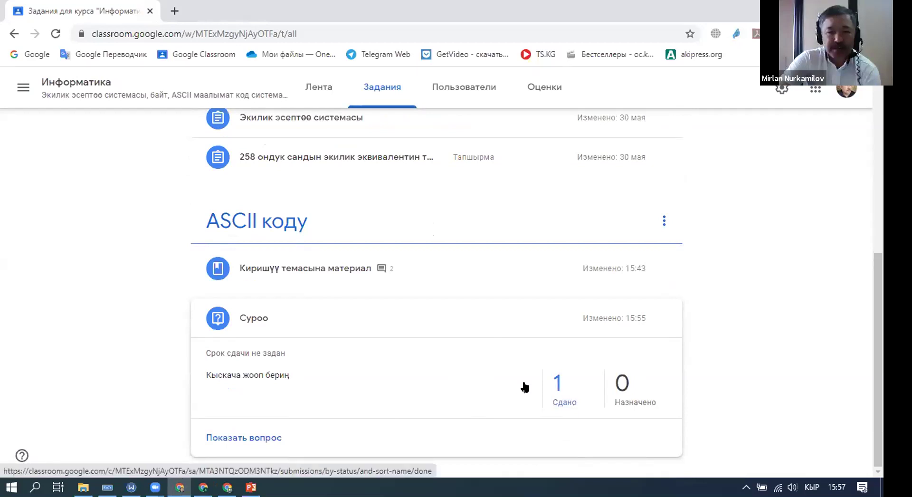
{"action": "left_click", "coordinate": [563, 403]}
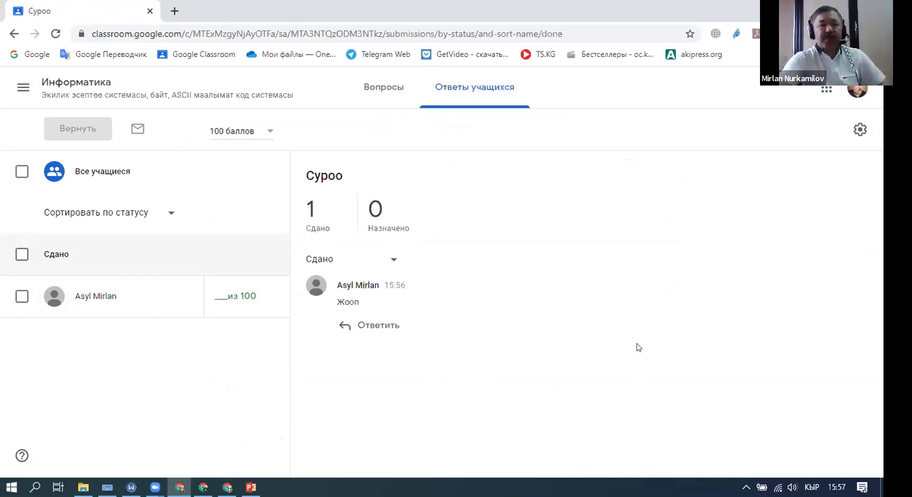
Step: Go back through the course list to the Информатика course's classwork and start a new assignment
{"action": "left_click", "coordinate": [23, 87]}
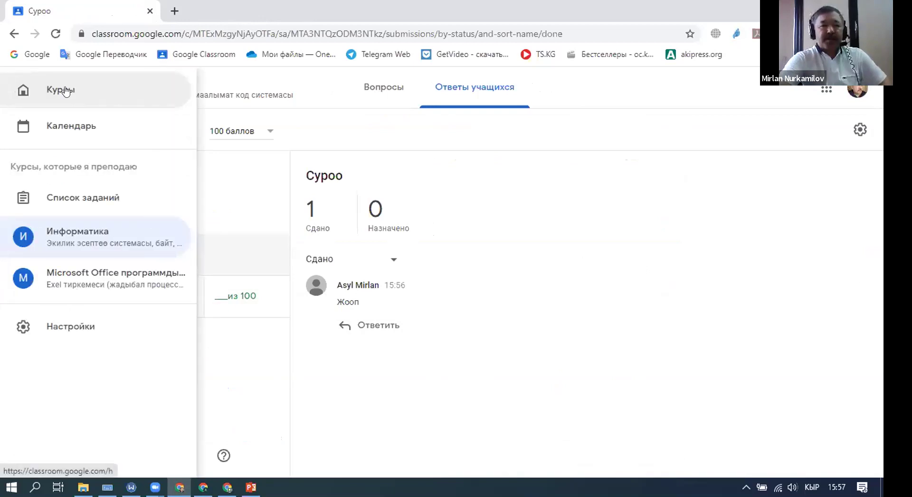
{"action": "left_click", "coordinate": [71, 95]}
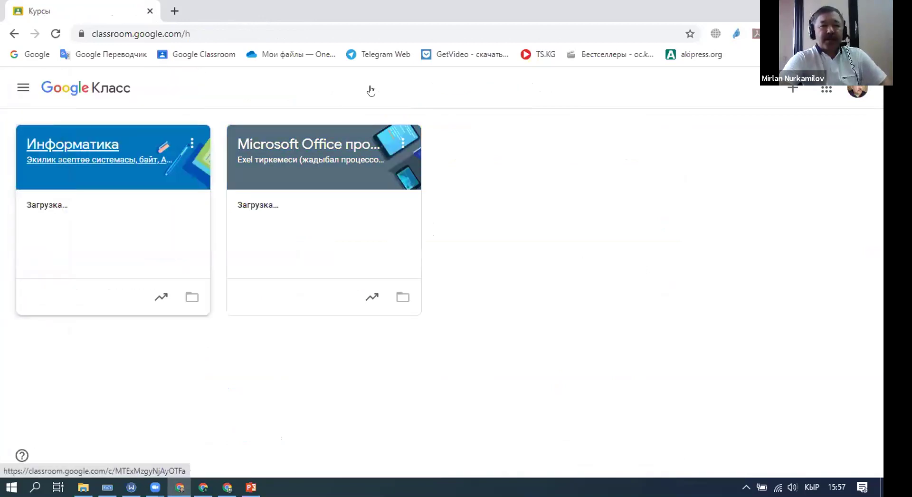
{"action": "key", "text": "alt+Left"}
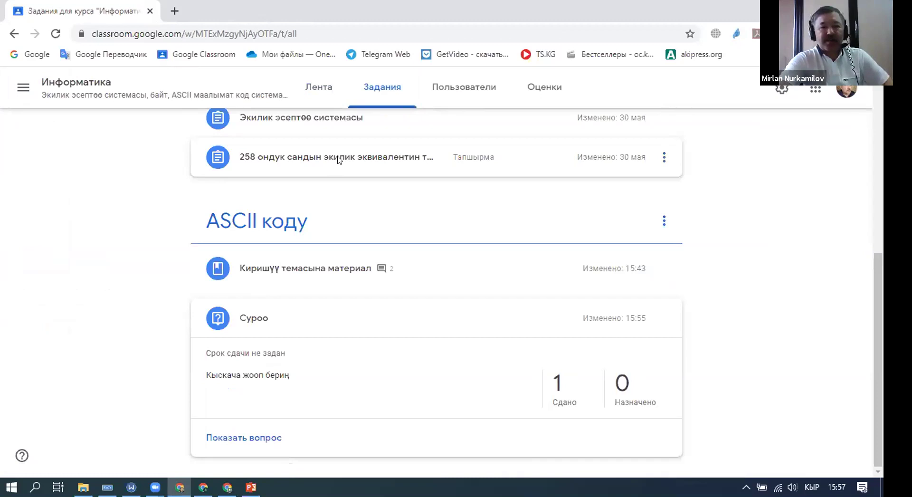
{"action": "scroll", "coordinate": [333, 157], "scroll_direction": "up", "scroll_amount": 7}
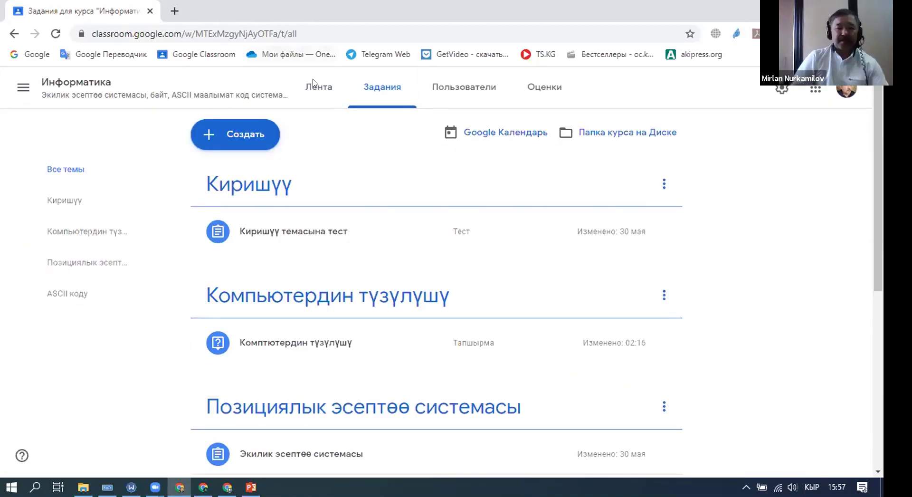
{"action": "left_click", "coordinate": [234, 134]}
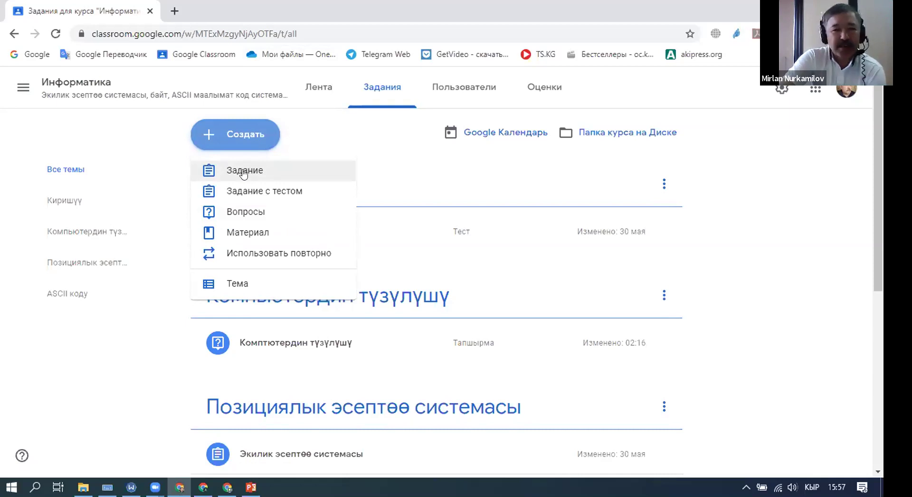
{"action": "left_click", "coordinate": [244, 173]}
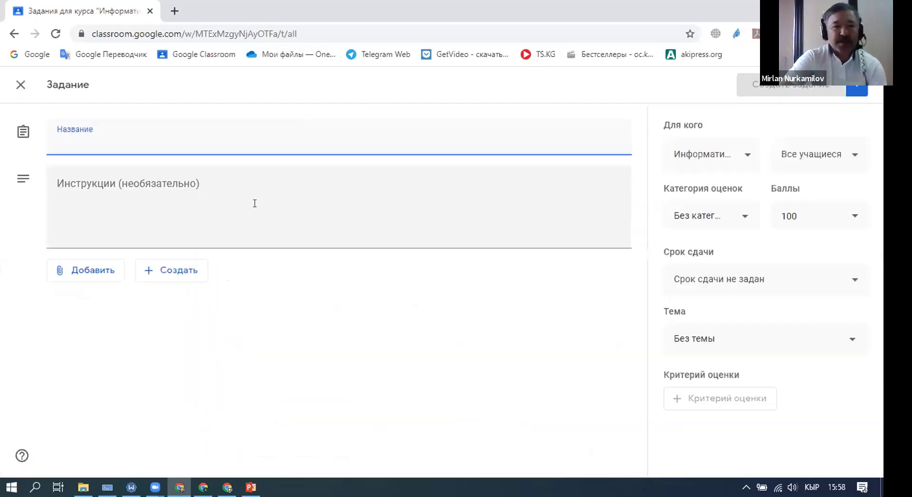
Step: Title the new assignment "Тапшырма 20 беттеги 13 эсепти чыгаргыл"
{"action": "type", "text": "Тапшырма"}
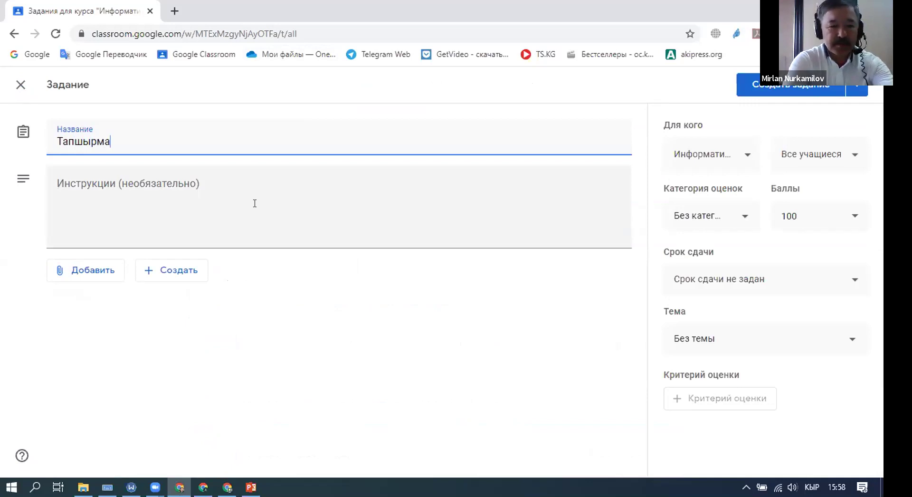
{"action": "type", "text": " 1"}
{"action": "left_click", "coordinate": [70, 186]}
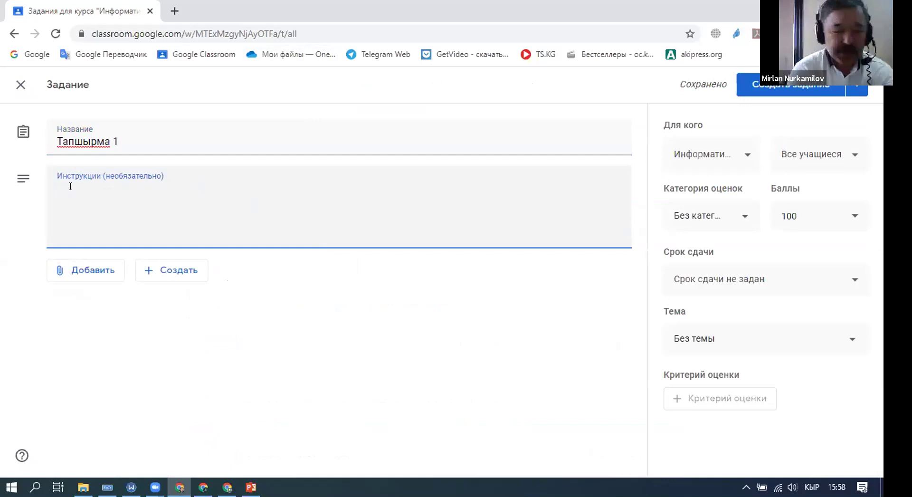
{"action": "left_click", "coordinate": [121, 141]}
{"action": "key", "text": "BackSpace"}
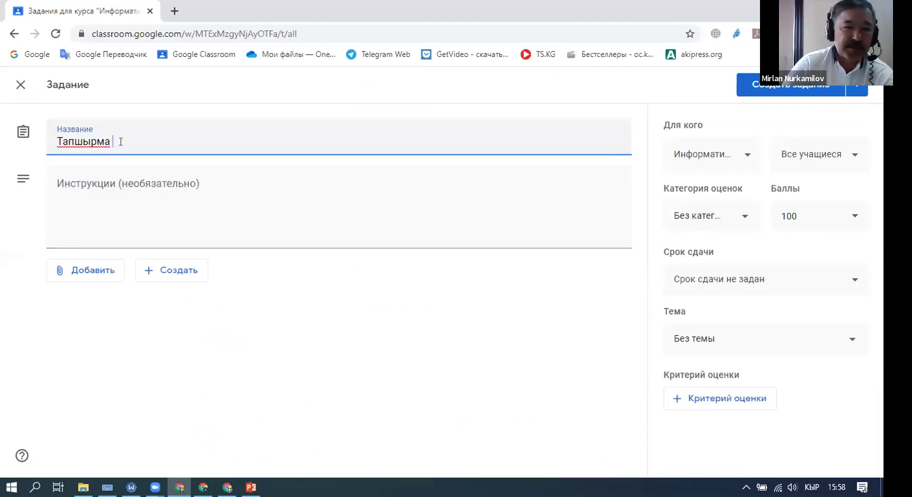
{"action": "type", "text": "20"}
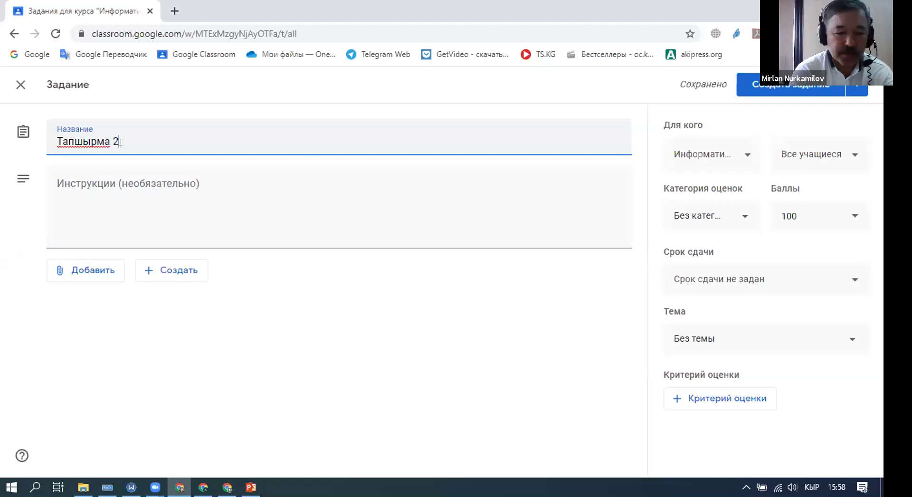
{"action": "type", "text": " б"}
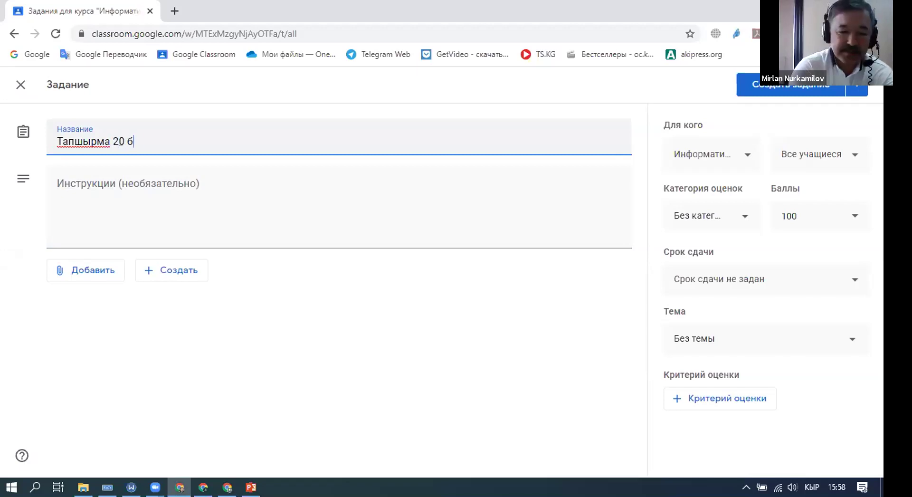
{"action": "type", "text": "еттег"}
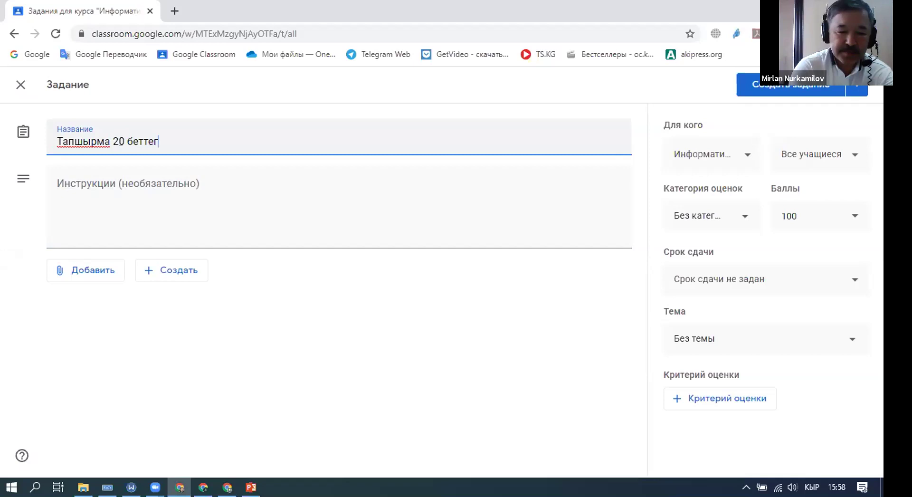
{"action": "type", "text": "и 13"}
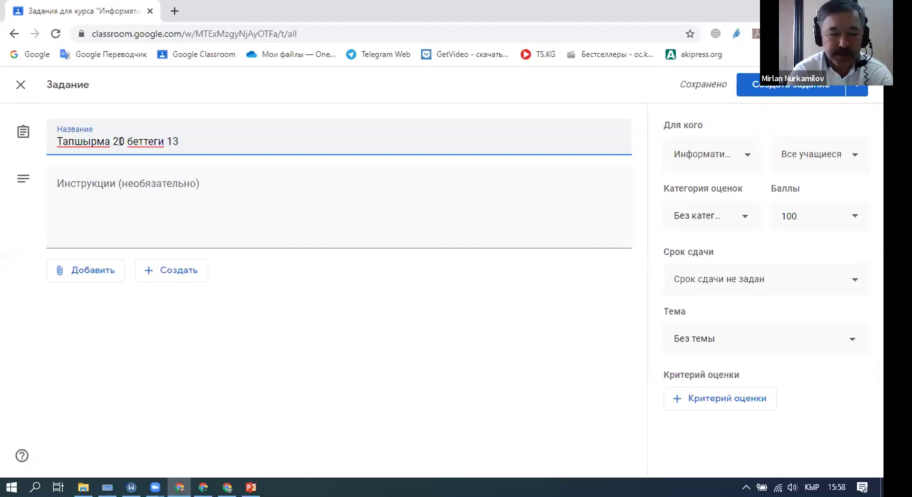
{"action": "type", "text": " эсеп"}
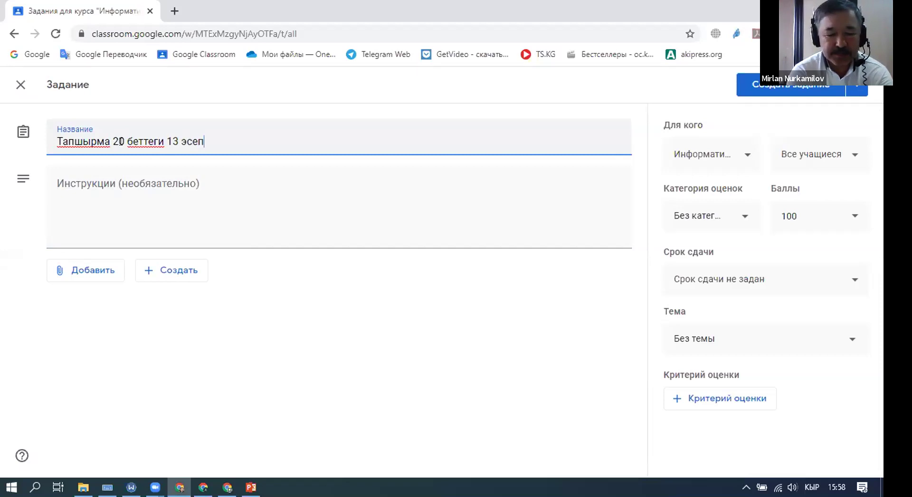
{"action": "type", "text": "ти ч"}
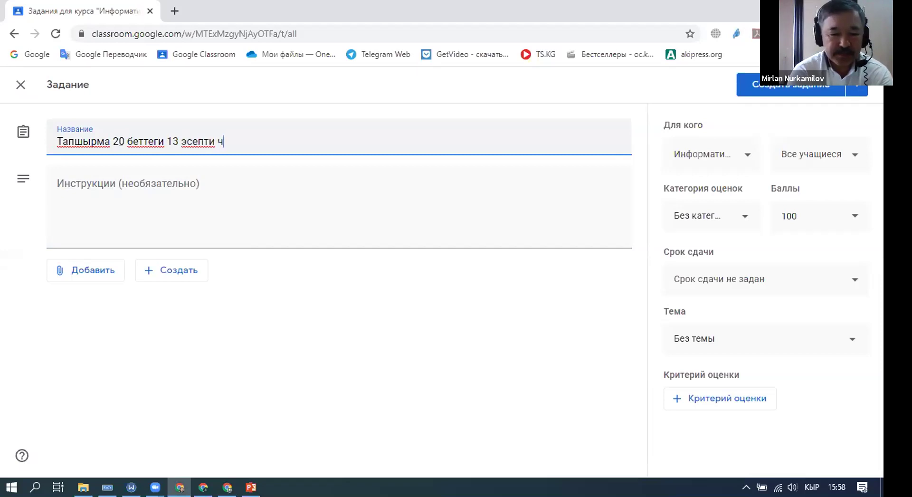
{"action": "type", "text": "ыгаргы"}
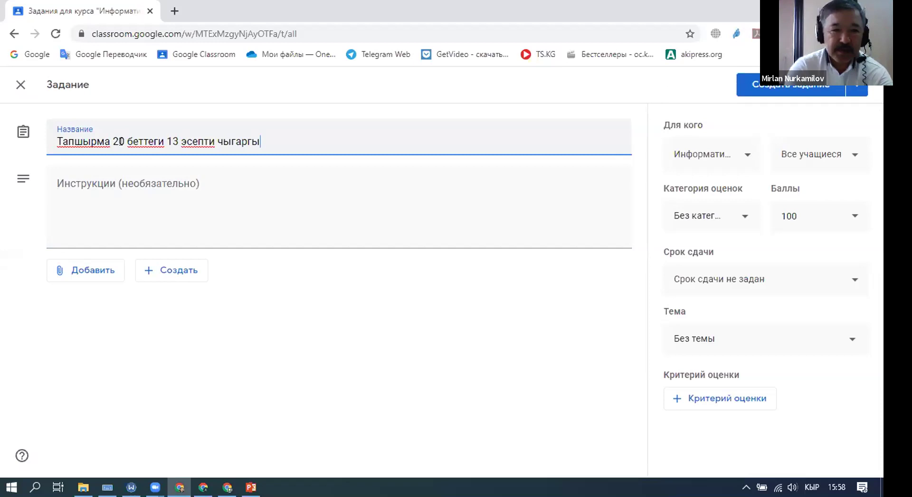
{"action": "type", "text": "л"}
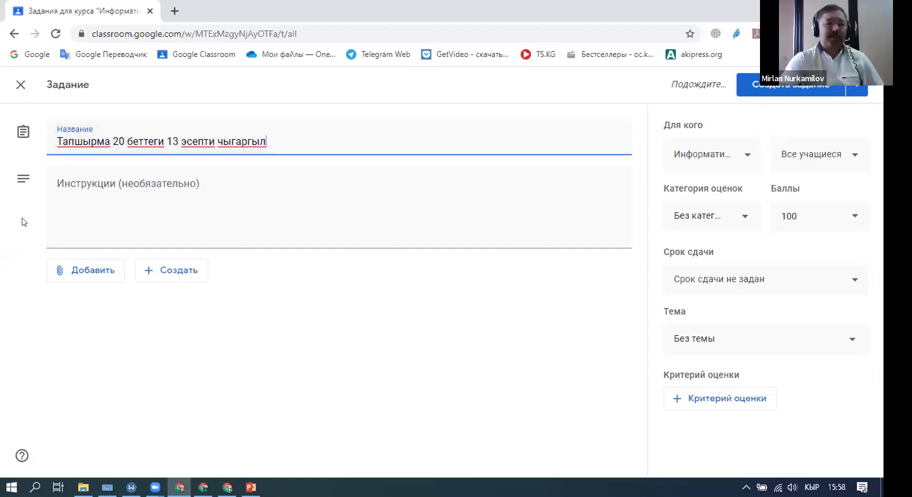
Step: Write the assignment's instructions as "эсепти тетерадка чыгарып сүрөтүр жөноткүло"
{"action": "left_click", "coordinate": [81, 238]}
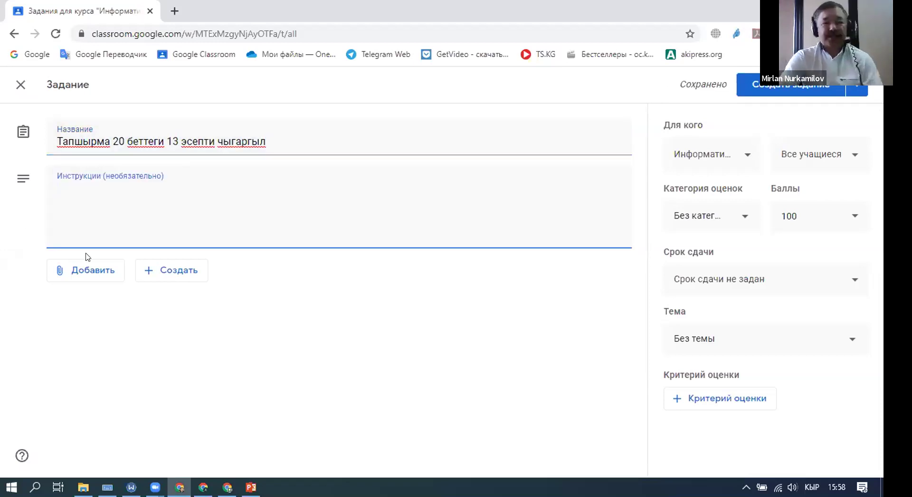
{"action": "type", "text": "эс"}
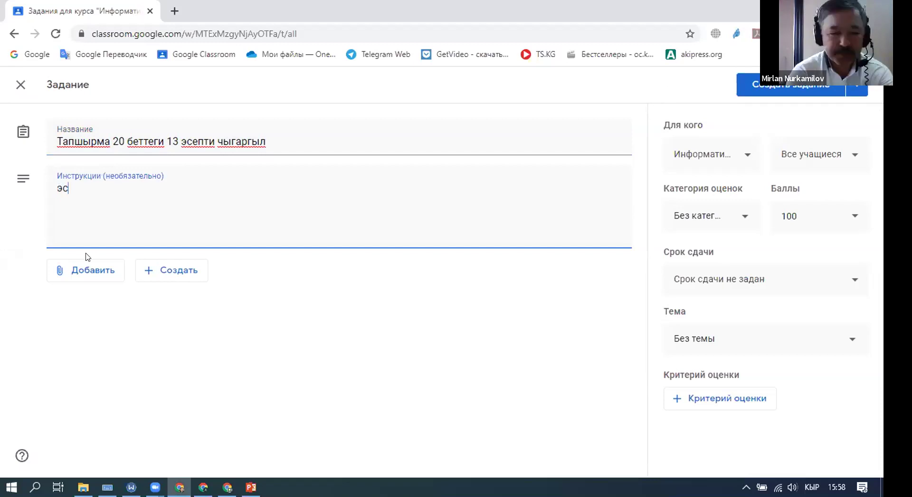
{"action": "type", "text": "епти тетера"}
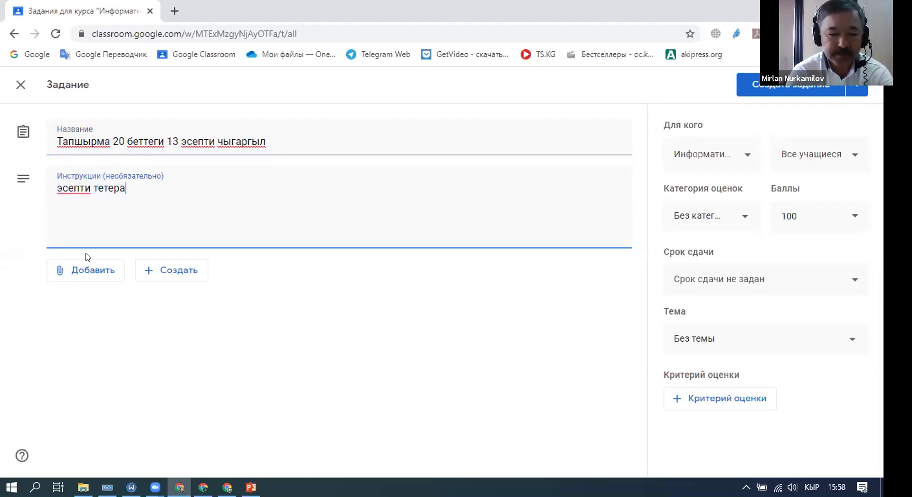
{"action": "type", "text": "ж"}
{"action": "key", "text": "BackSpace"}
{"action": "type", "text": "дка чыгарып сүр"}
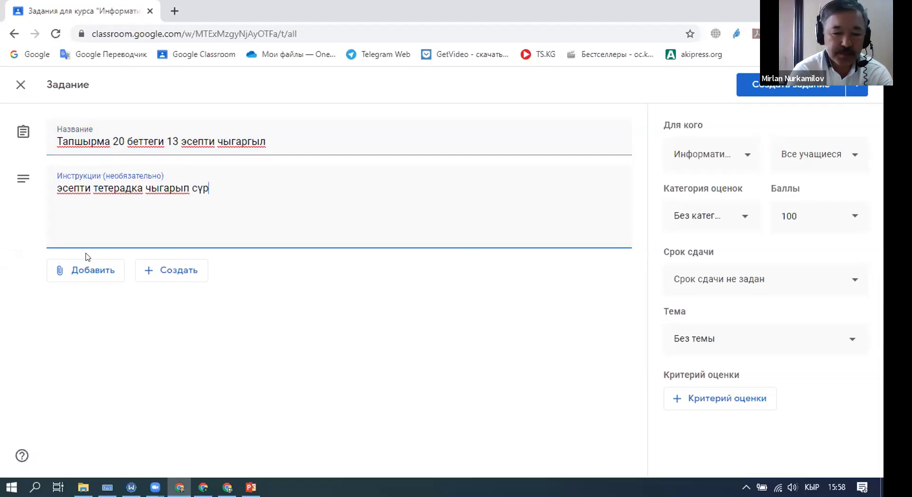
{"action": "type", "text": "уретур"}
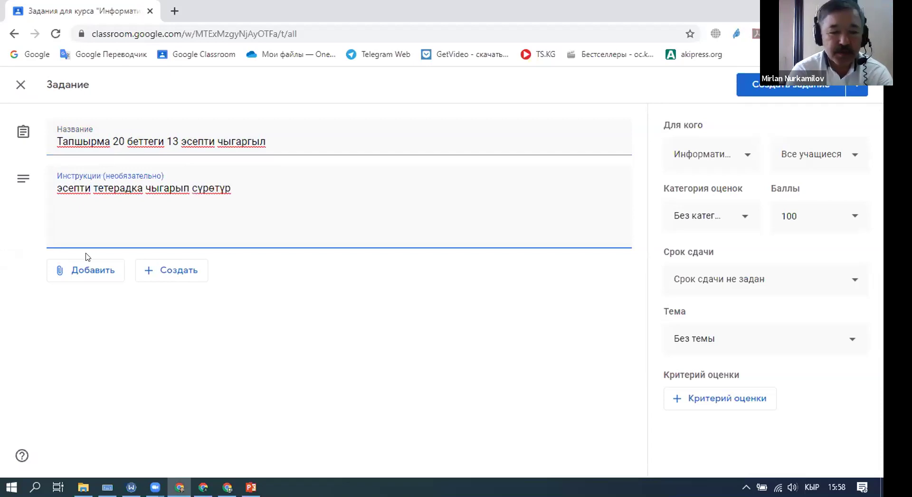
{"action": "type", "text": " жөноткүло"}
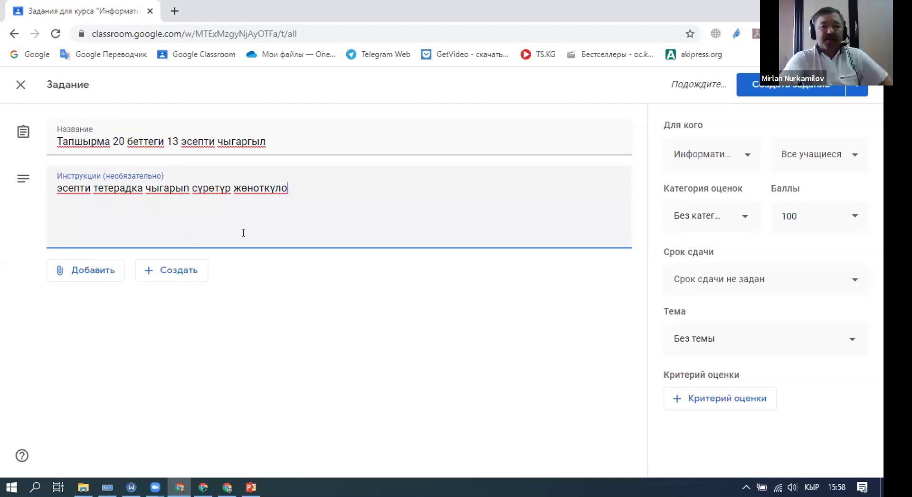
Step: Start attaching a file to the assignment by opening the file chooser for this computer
{"action": "left_click", "coordinate": [90, 269]}
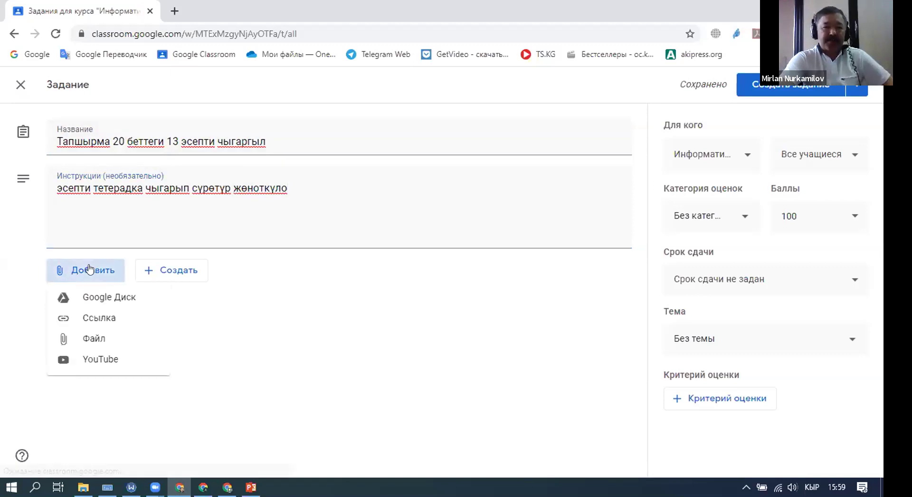
{"action": "left_click", "coordinate": [94, 339]}
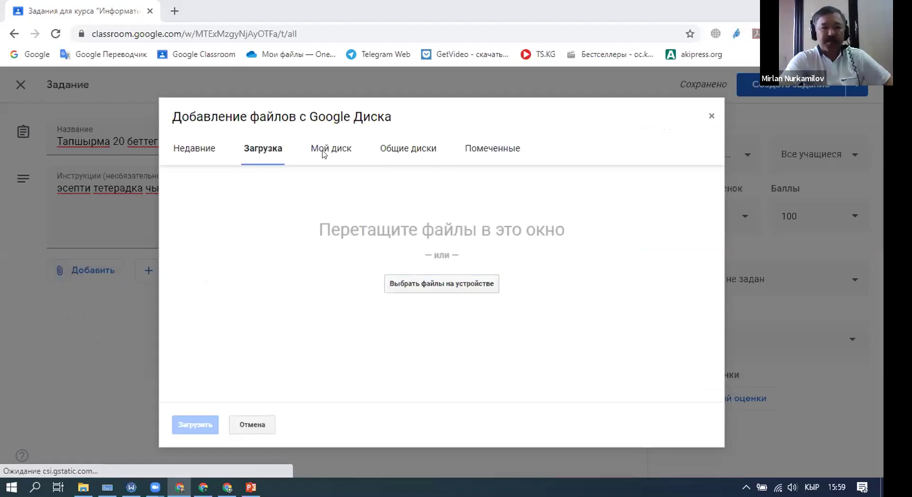
{"action": "left_click", "coordinate": [441, 284]}
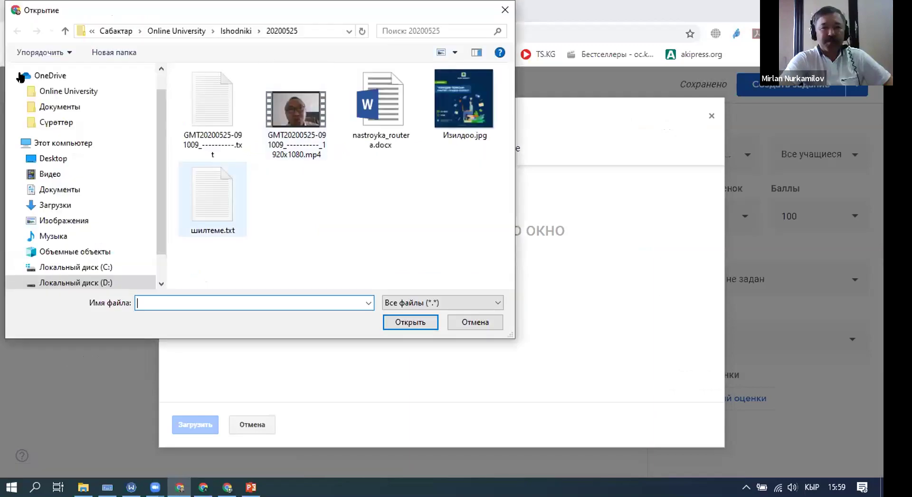
Step: Go up from the 20200525 folder to Сабактар and open its Информатика folder in the file chooser
{"action": "scroll", "coordinate": [20, 78], "scroll_direction": "down", "scroll_amount": 1}
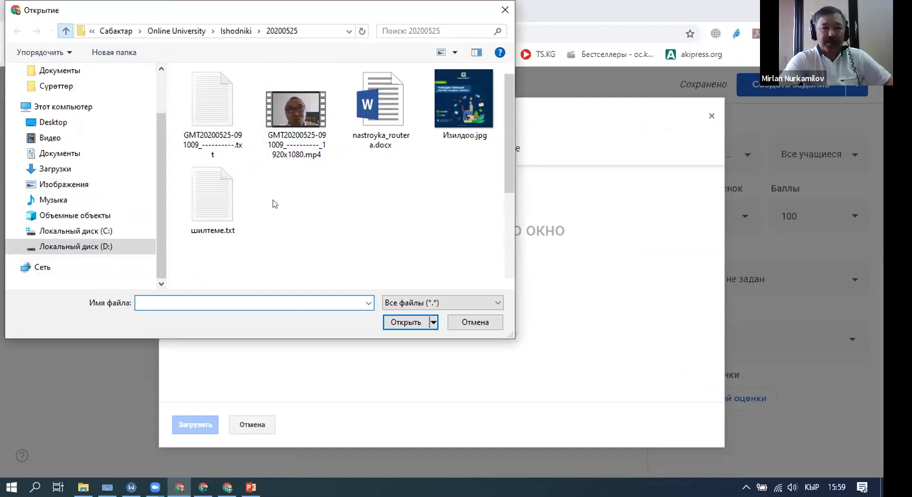
{"action": "key", "text": "alt+Up"}
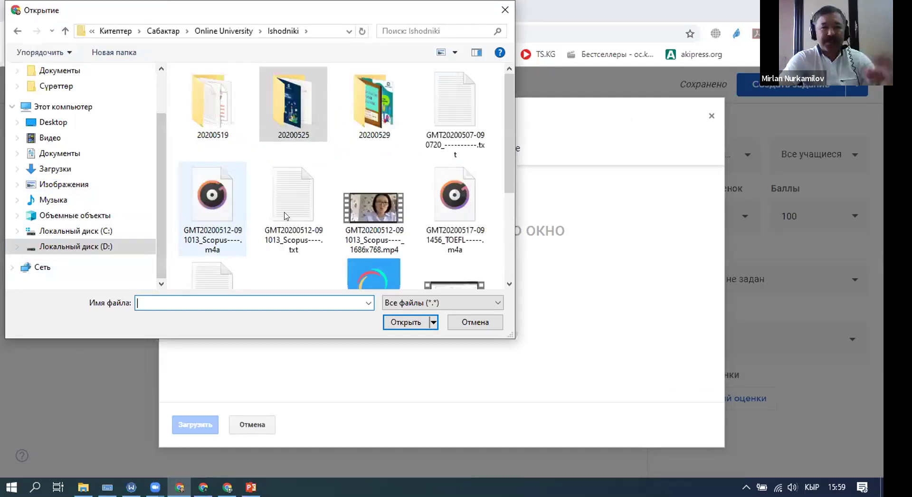
{"action": "scroll", "coordinate": [280, 206], "scroll_direction": "down", "scroll_amount": 3}
{"action": "key", "text": "alt+Up"}
{"action": "scroll", "coordinate": [266, 214], "scroll_direction": "down", "scroll_amount": 3}
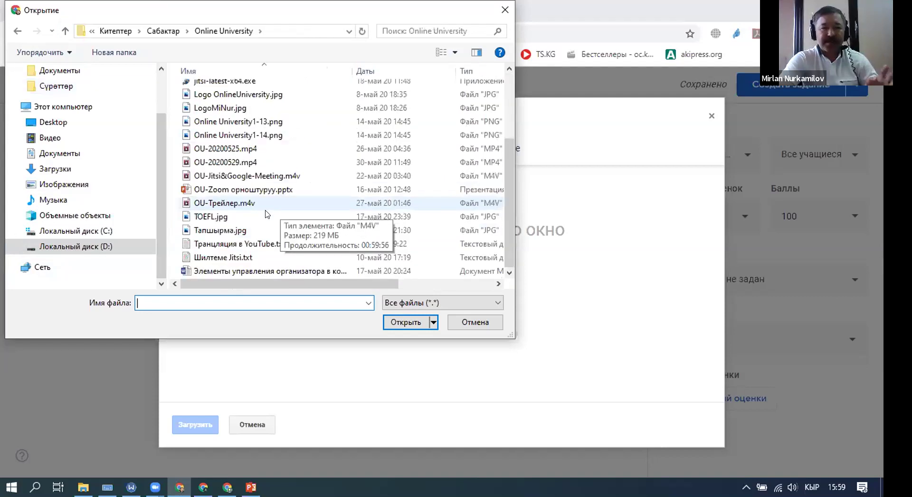
{"action": "scroll", "coordinate": [266, 214], "scroll_direction": "up", "scroll_amount": 3}
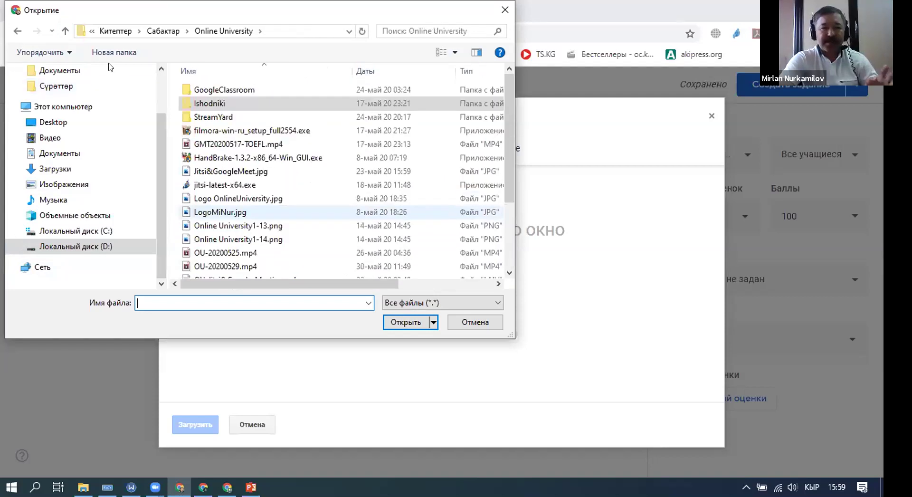
{"action": "key", "text": "alt+Up"}
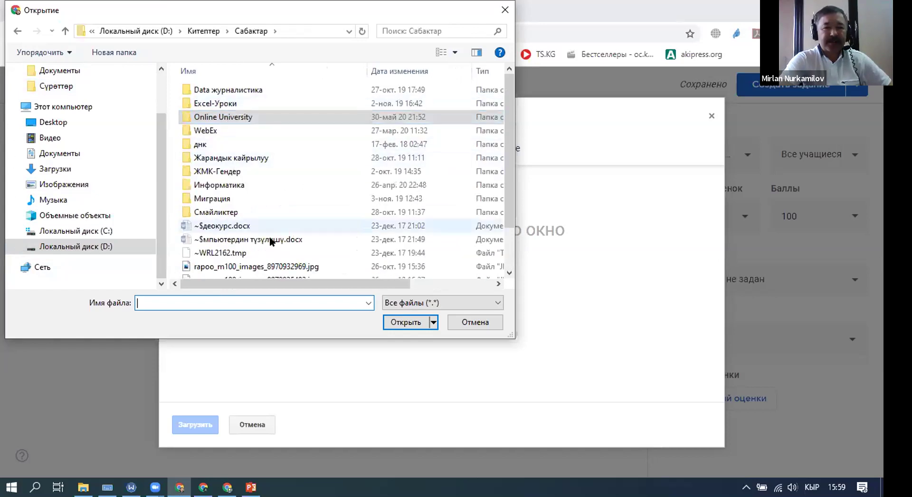
{"action": "scroll", "coordinate": [273, 205], "scroll_direction": "down", "scroll_amount": 1}
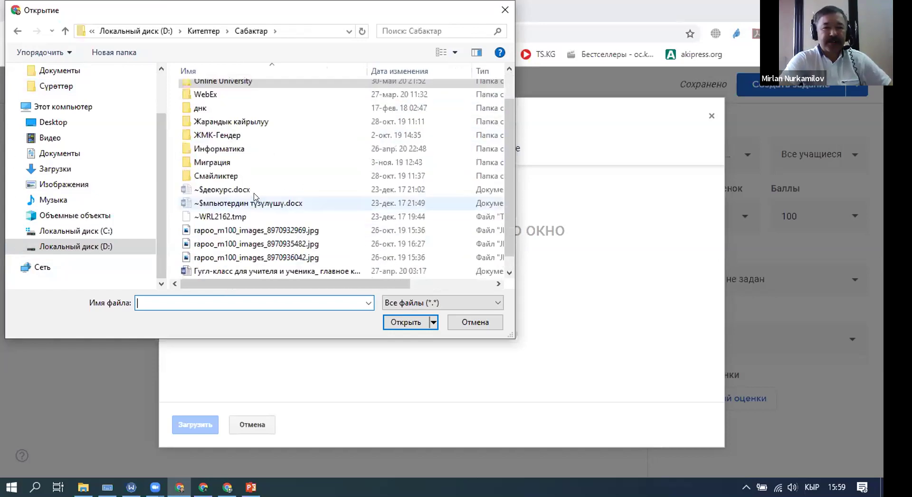
{"action": "double_click", "coordinate": [232, 149]}
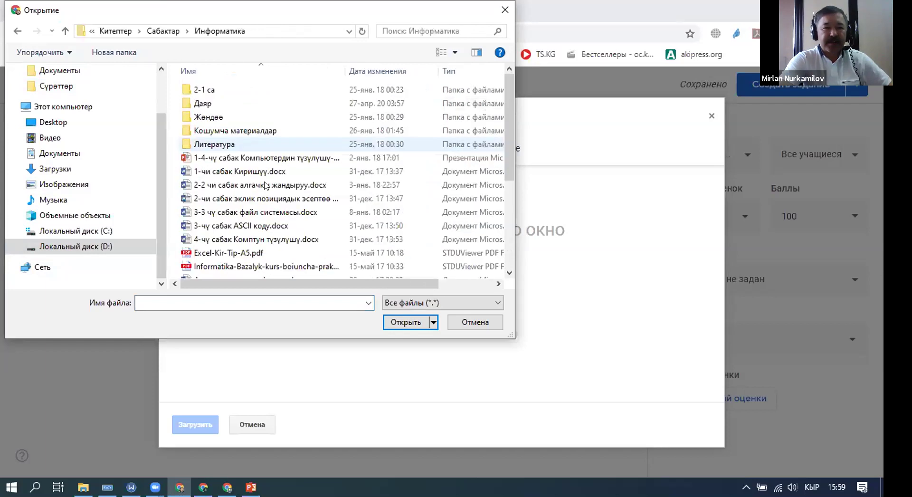
Step: Try to attach "1-3-чү сабак ASCII коду.pptx" from the Даяр folder to the assignment
{"action": "scroll", "coordinate": [252, 200], "scroll_direction": "down", "scroll_amount": 1}
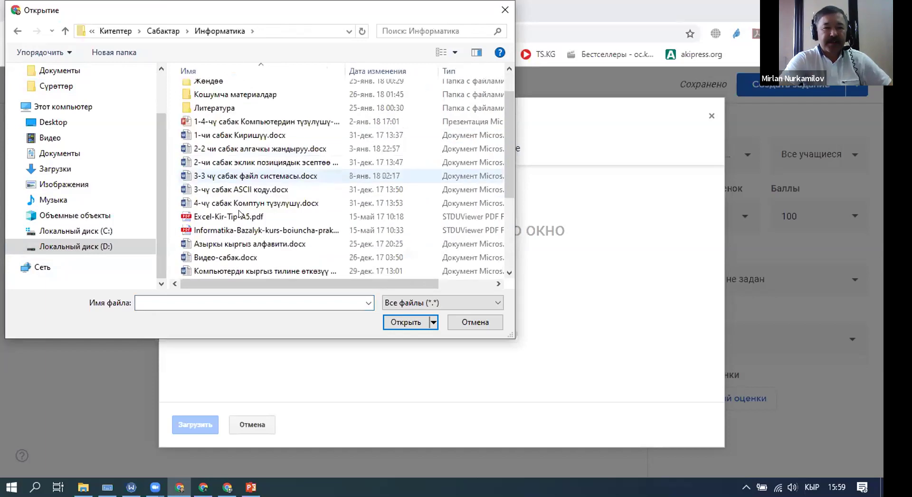
{"action": "scroll", "coordinate": [239, 214], "scroll_direction": "down", "scroll_amount": 2}
{"action": "scroll", "coordinate": [209, 90], "scroll_direction": "up", "scroll_amount": 4}
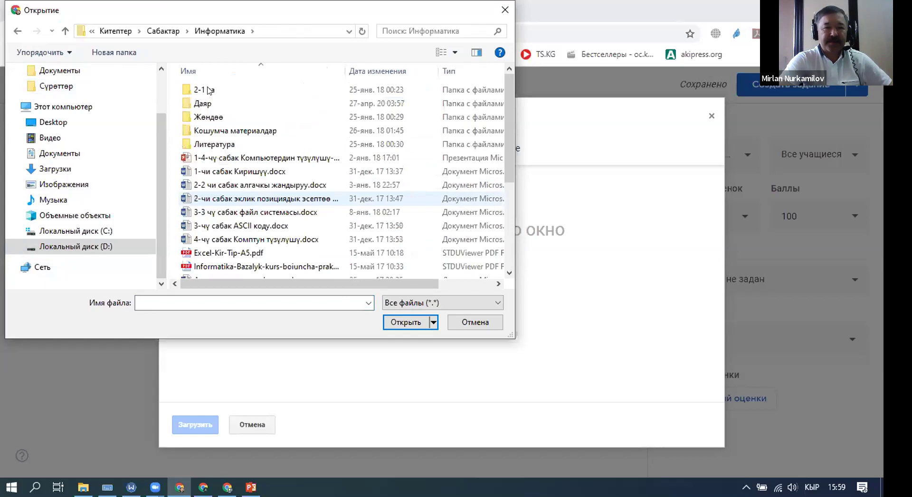
{"action": "left_click", "coordinate": [209, 103]}
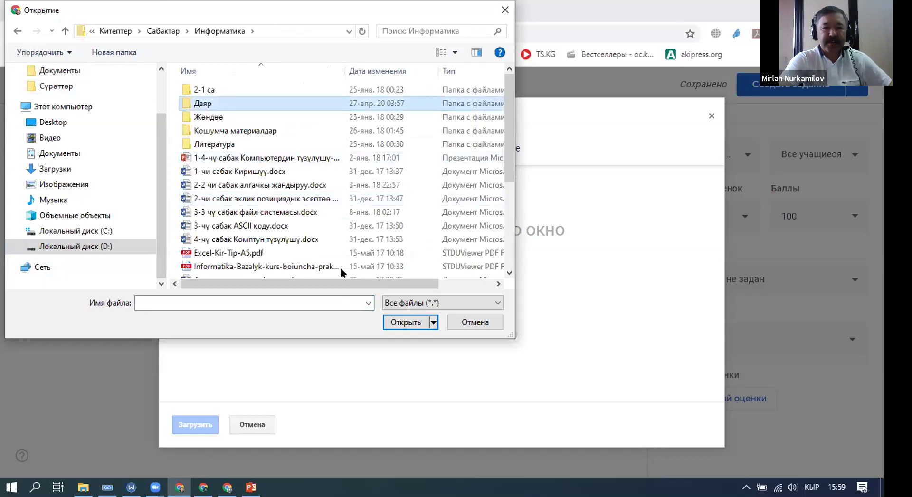
{"action": "key", "text": "Return"}
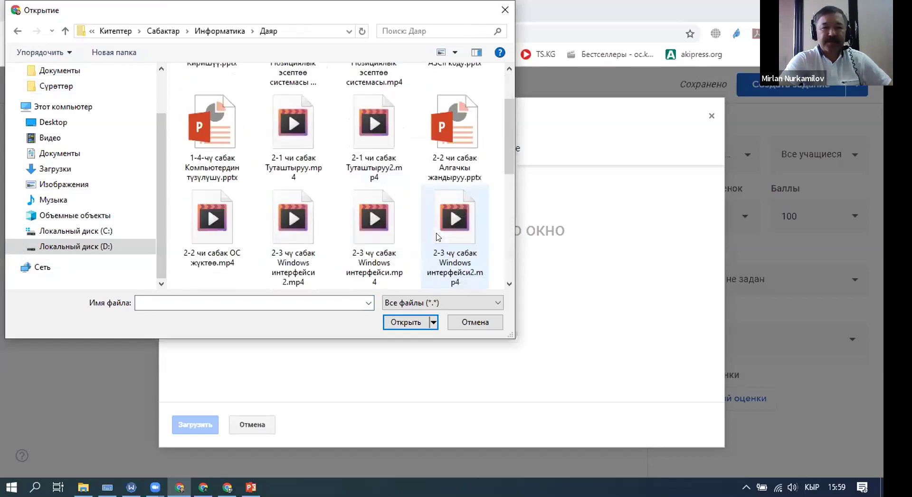
{"action": "scroll", "coordinate": [438, 237], "scroll_direction": "down", "scroll_amount": 1}
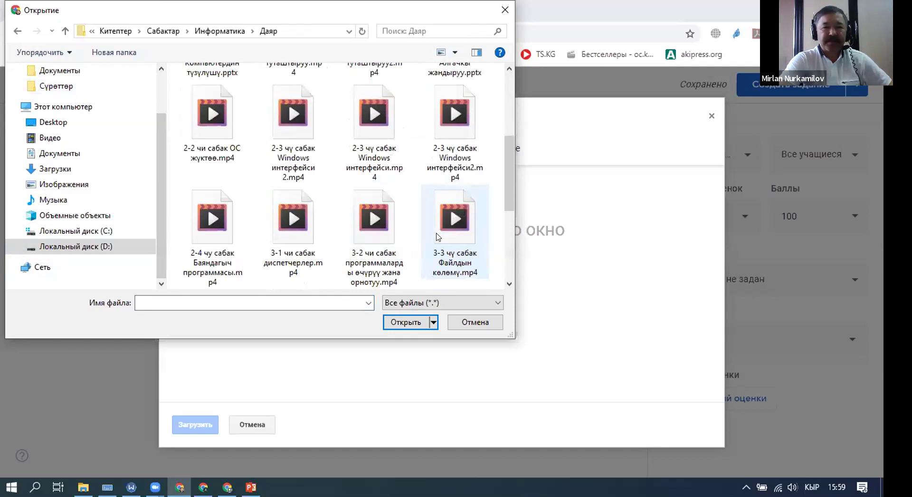
{"action": "scroll", "coordinate": [438, 237], "scroll_direction": "up", "scroll_amount": 2}
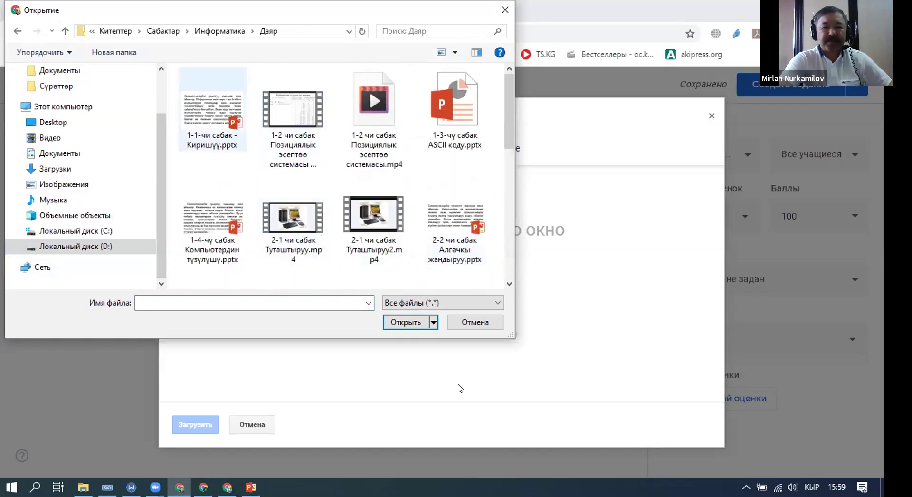
{"action": "left_click", "coordinate": [212, 116]}
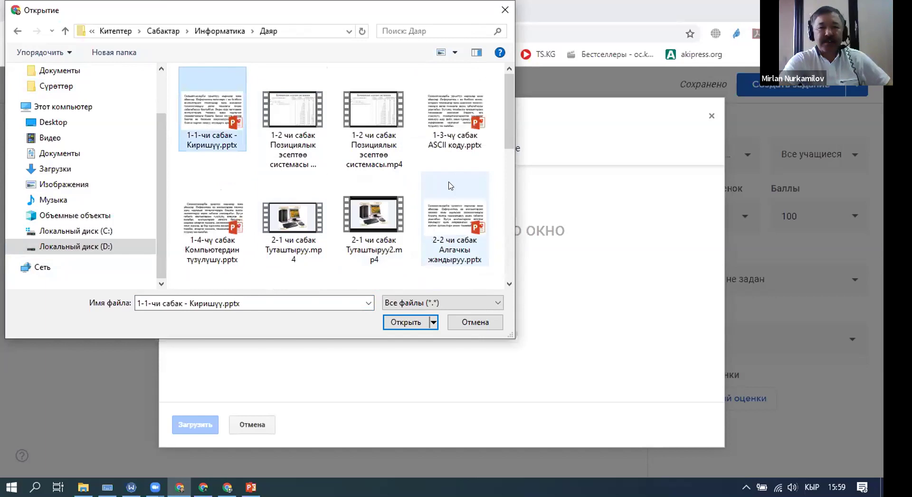
{"action": "double_click", "coordinate": [455, 112]}
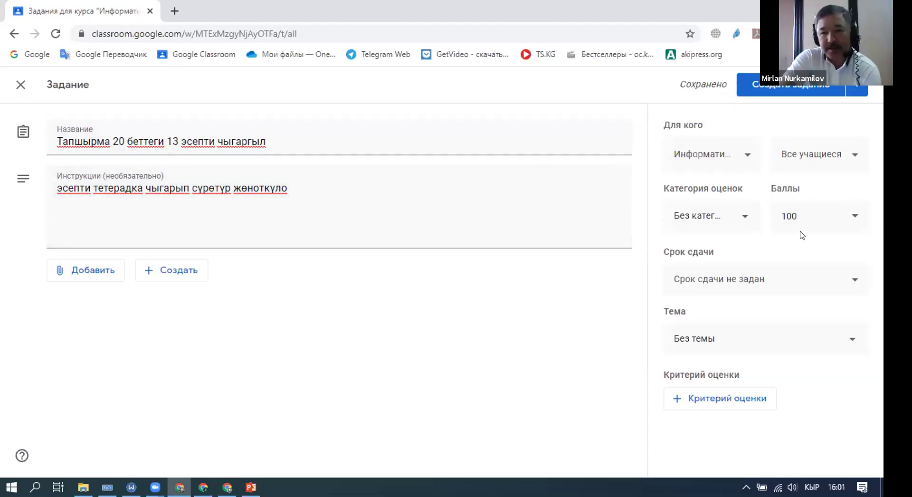
Step: Set the assignment's grade category to Тапшырма and its points to 60
{"action": "left_click", "coordinate": [745, 216]}
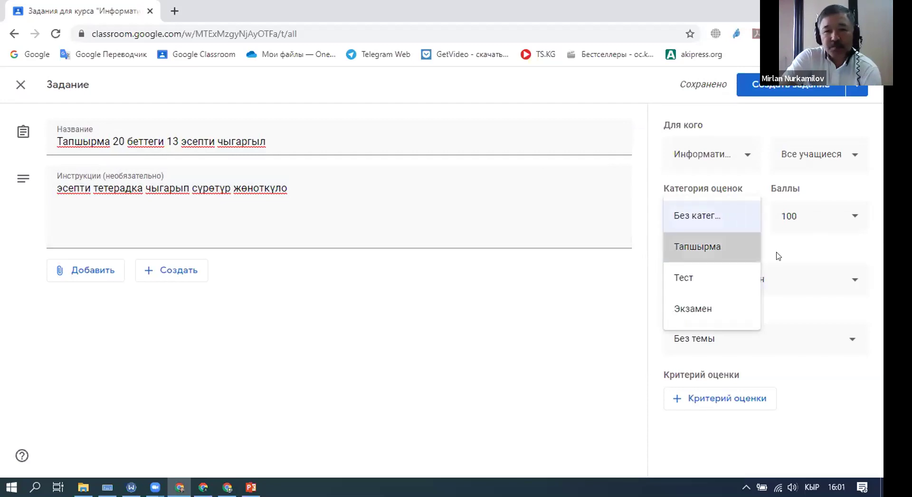
{"action": "left_click", "coordinate": [720, 247]}
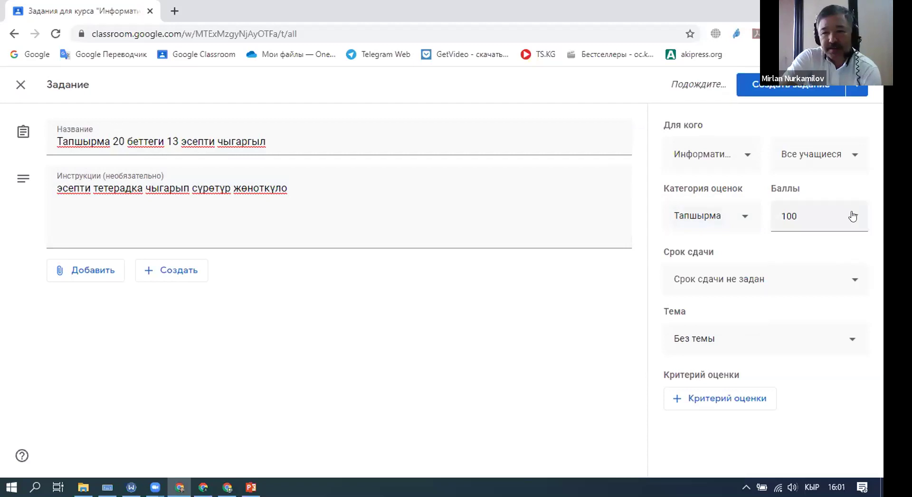
{"action": "left_click", "coordinate": [802, 215]}
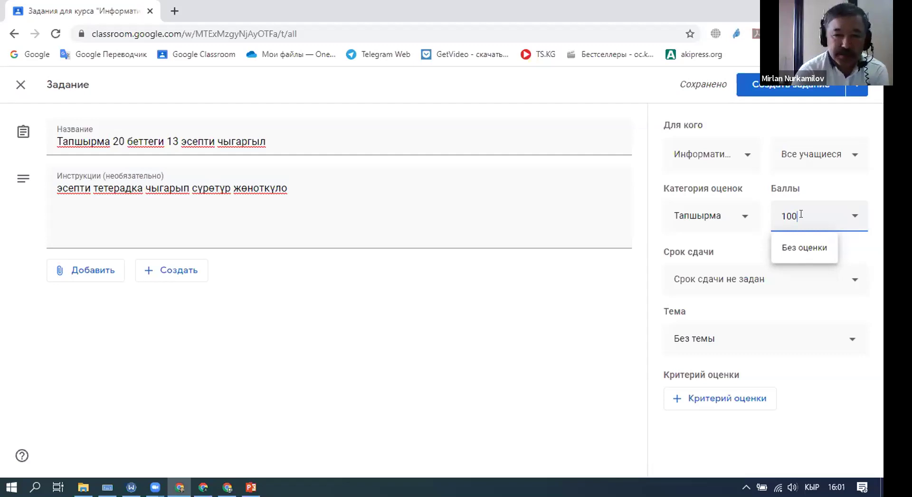
{"action": "key", "text": "BackSpace"}
{"action": "key", "text": "BackSpace"}
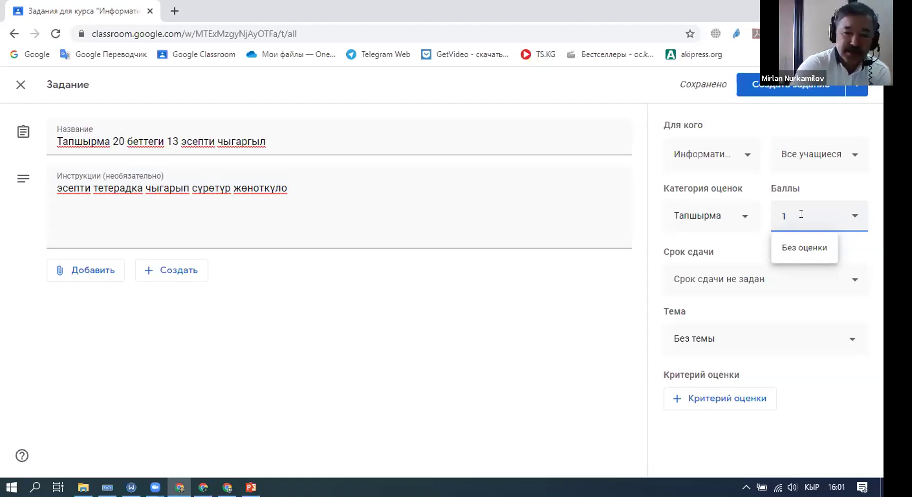
{"action": "key", "text": "BackSpace"}
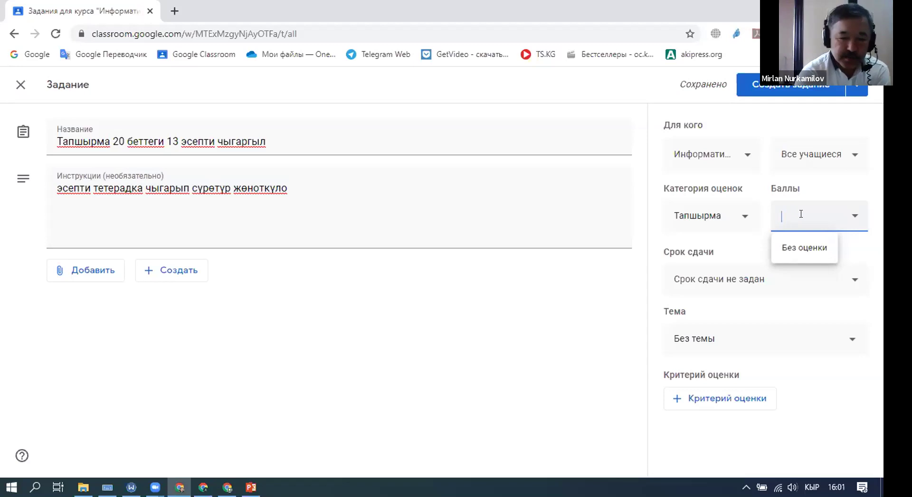
{"action": "type", "text": "60"}
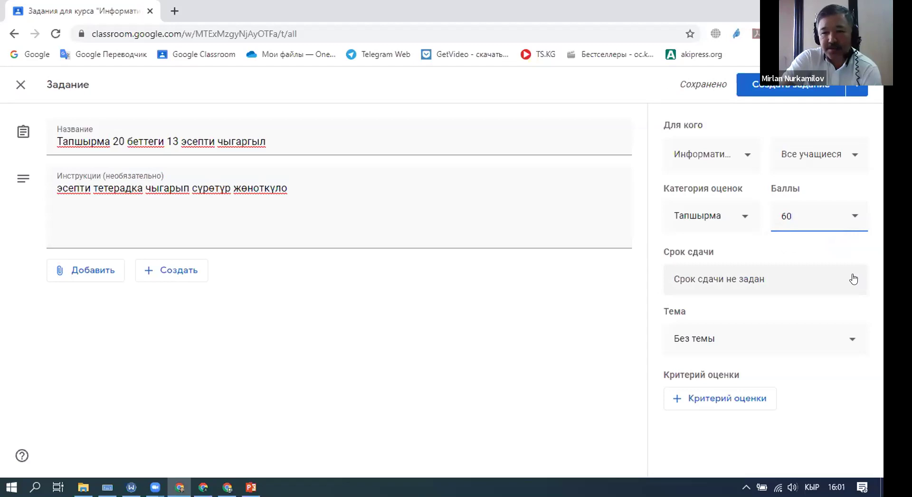
Step: File the assignment under the topic "ASCII коду" and publish it to the Информатика course
{"action": "left_click", "coordinate": [850, 340]}
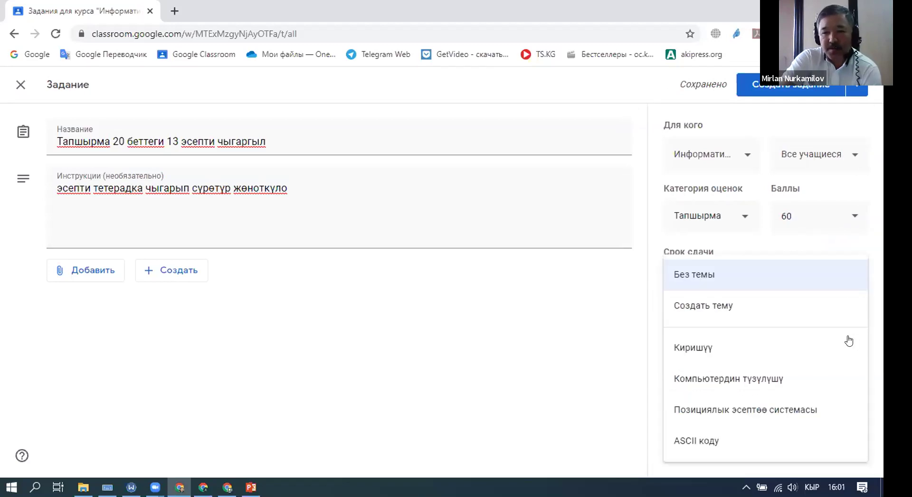
{"action": "left_click", "coordinate": [784, 440]}
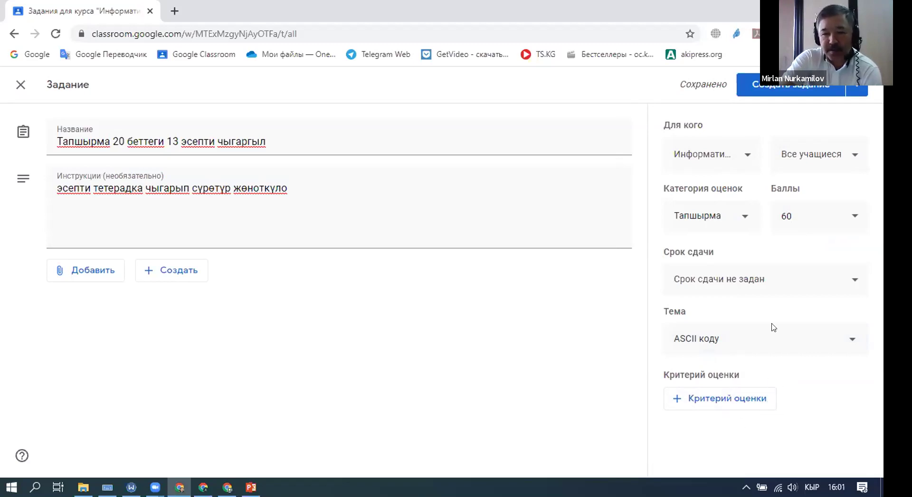
{"action": "left_click", "coordinate": [791, 87]}
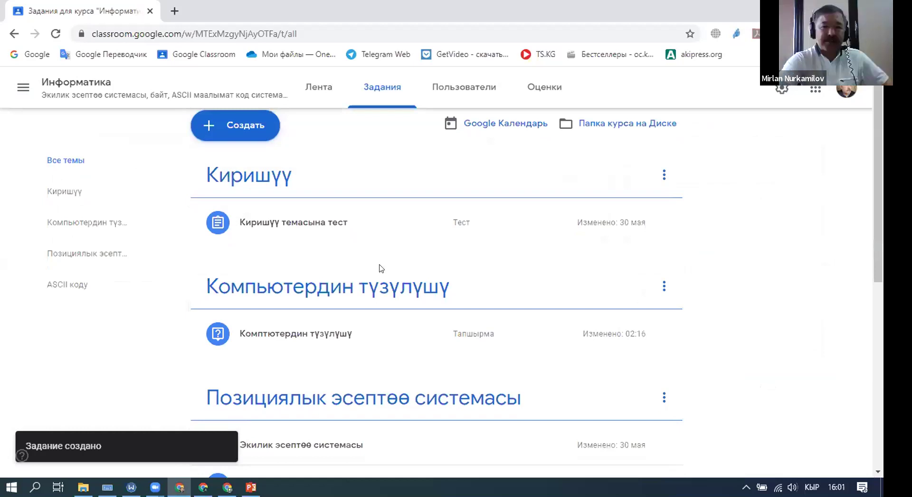
{"action": "scroll", "coordinate": [383, 271], "scroll_direction": "down", "scroll_amount": 7}
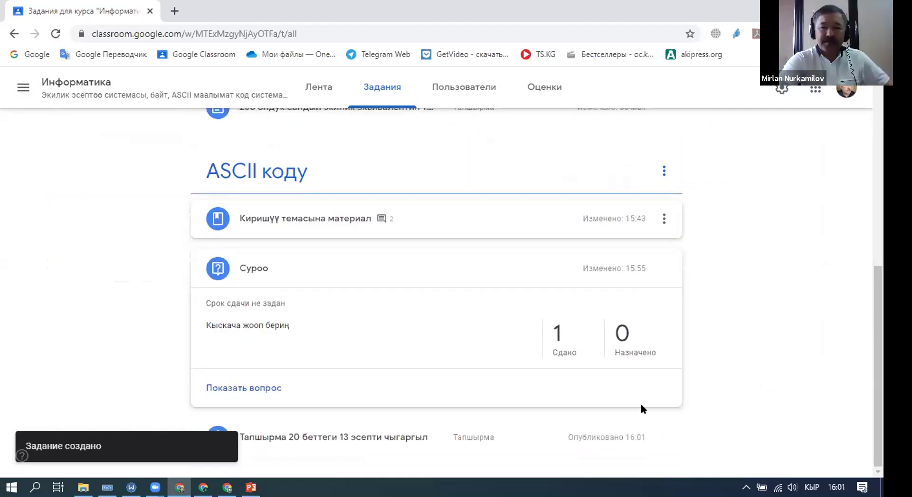
{"action": "left_click_drag", "start_coordinate": [877, 359], "coordinate": [324, 418]}
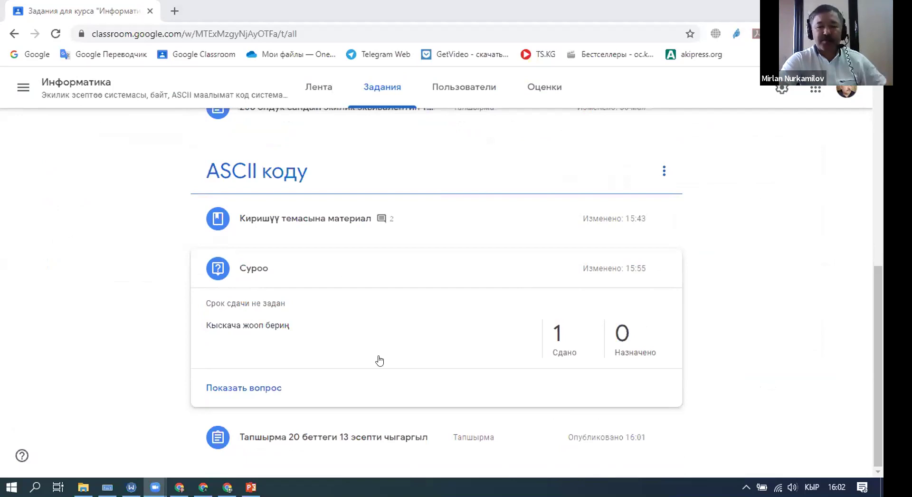
Step: Switch to the student's Chrome window and open the assignment "Тапшырма 20 беттеги 13 эсепти чыгаргыл" from the Информатика course stream
{"action": "left_click", "coordinate": [231, 475]}
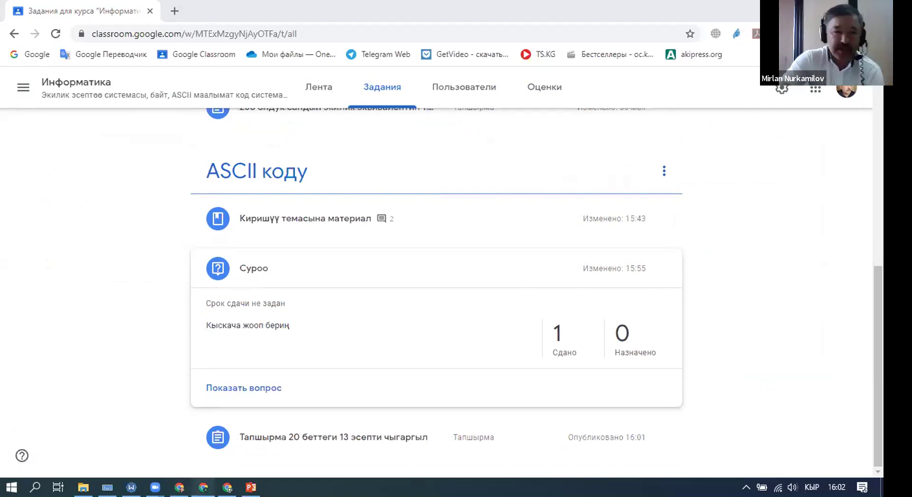
{"action": "left_click", "coordinate": [274, 417]}
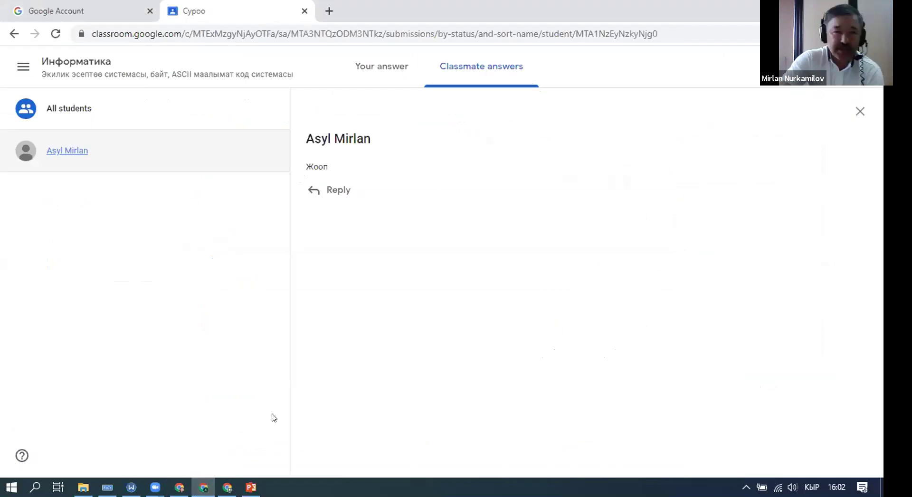
{"action": "left_click", "coordinate": [21, 64]}
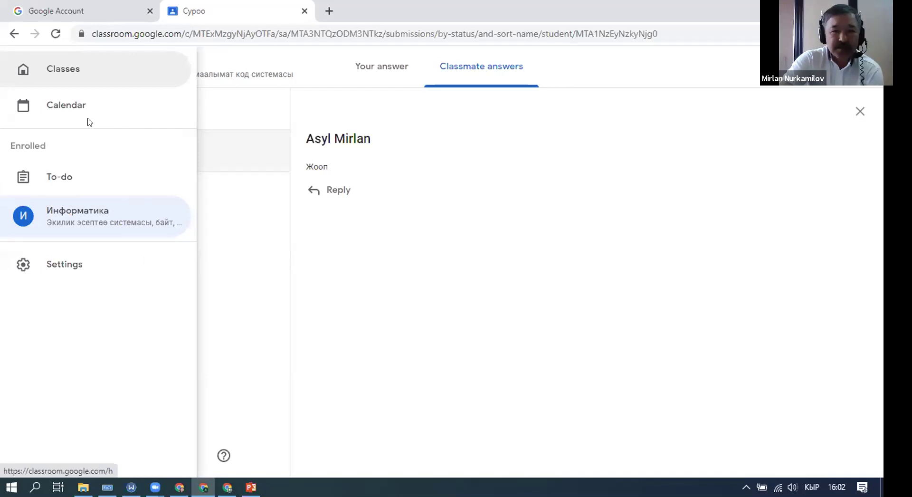
{"action": "left_click", "coordinate": [91, 215]}
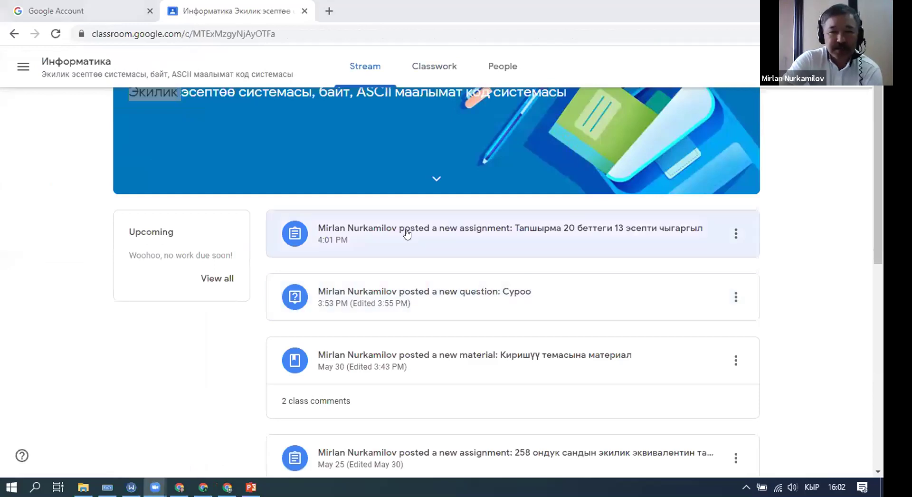
{"action": "left_click", "coordinate": [503, 226]}
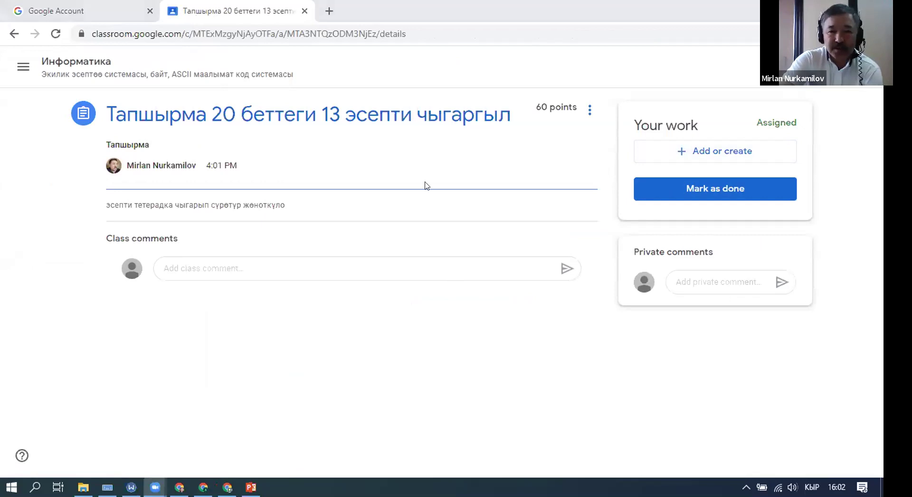
Step: Start adding a file from the device to the student's work and browse drive D: to the folder Китептер > Сабактар > Online University
{"action": "left_click", "coordinate": [709, 152]}
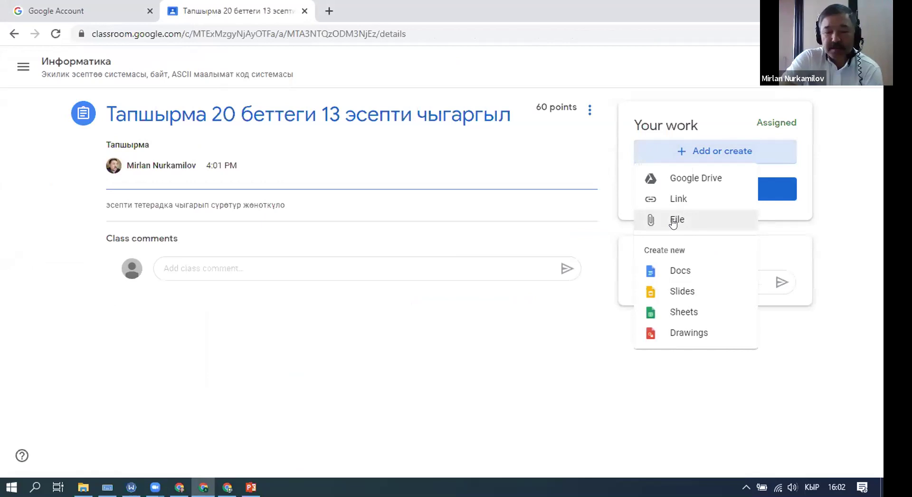
{"action": "left_click", "coordinate": [673, 221]}
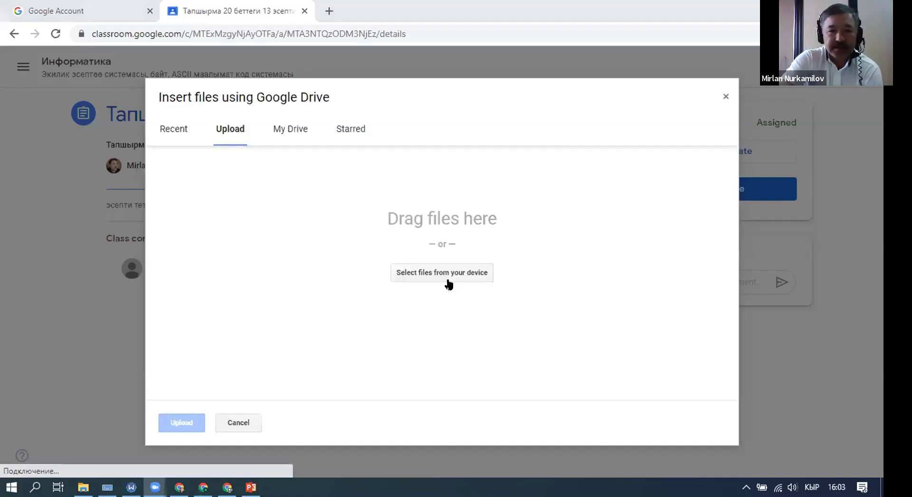
{"action": "left_click", "coordinate": [446, 274]}
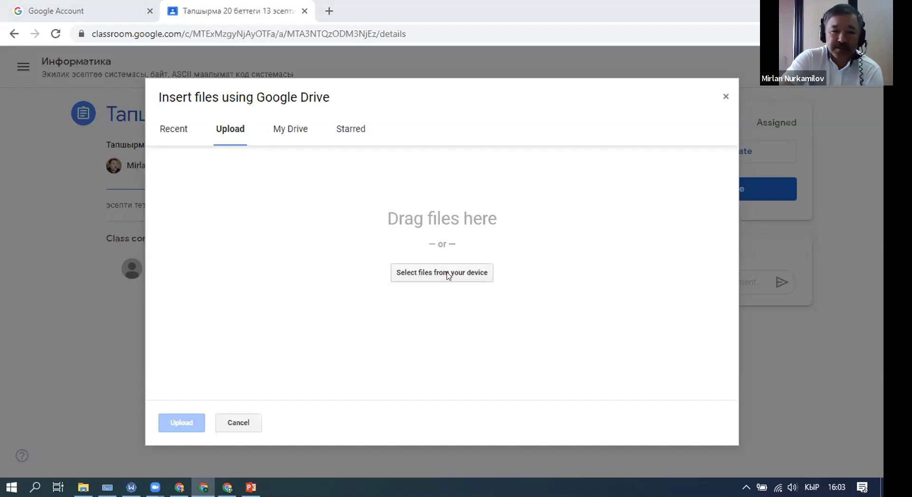
{"action": "scroll", "coordinate": [24, 266], "scroll_direction": "down", "scroll_amount": 4}
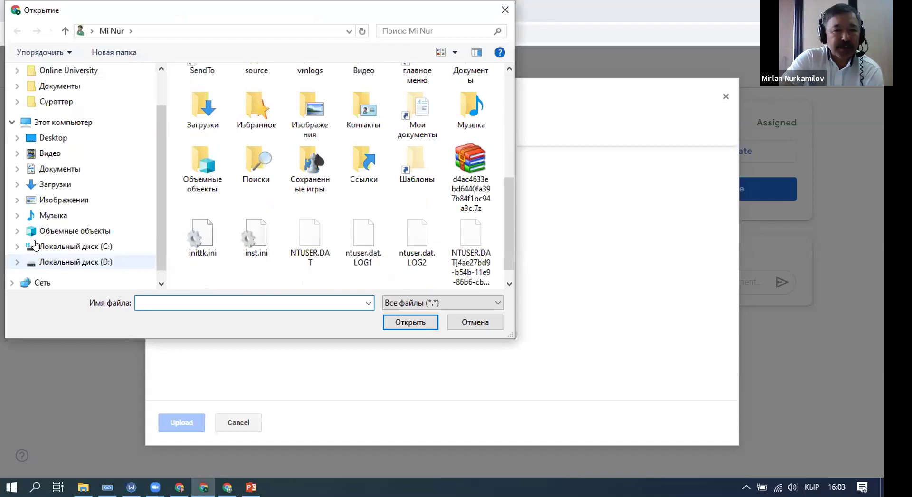
{"action": "left_click", "coordinate": [35, 262]}
{"action": "scroll", "coordinate": [56, 267], "scroll_direction": "down", "scroll_amount": 3}
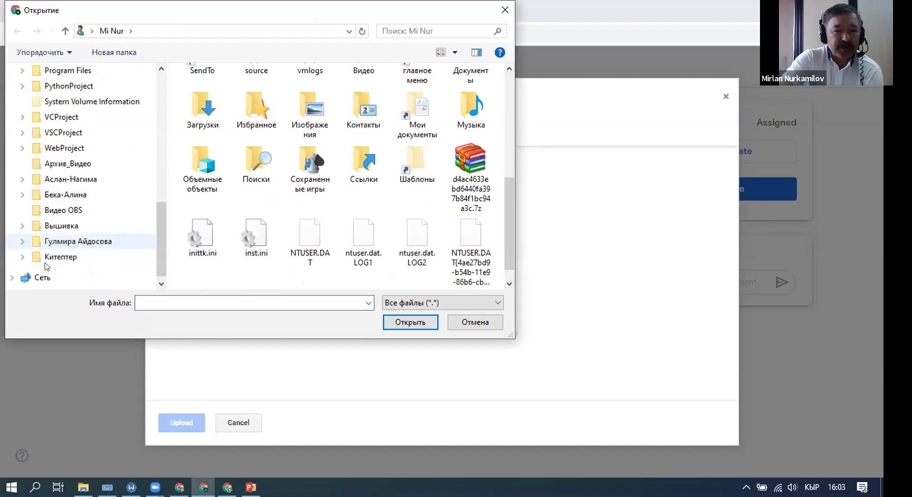
{"action": "left_click", "coordinate": [21, 257]}
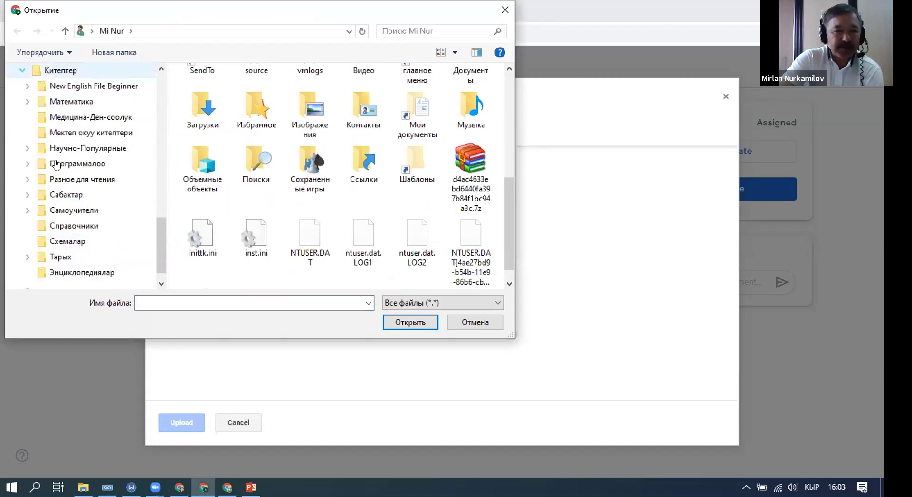
{"action": "left_click", "coordinate": [27, 194]}
{"action": "left_click", "coordinate": [32, 163]}
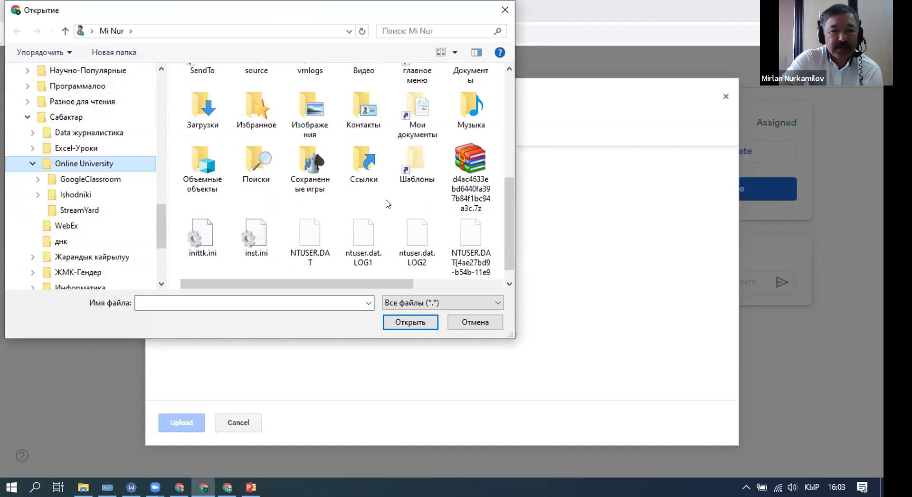
Step: Look through the GoogleClassroom folder for a file to submit, and return to the Online University folder
{"action": "key", "text": "Down"}
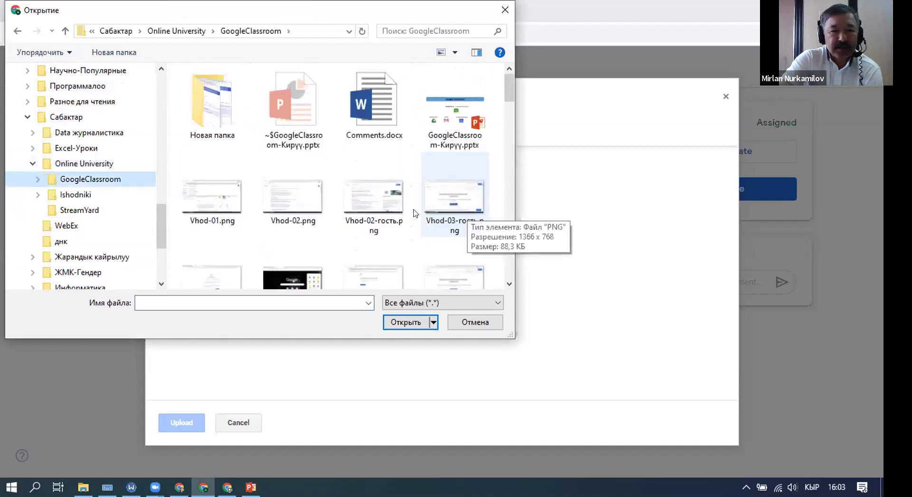
{"action": "scroll", "coordinate": [416, 214], "scroll_direction": "down", "scroll_amount": 5}
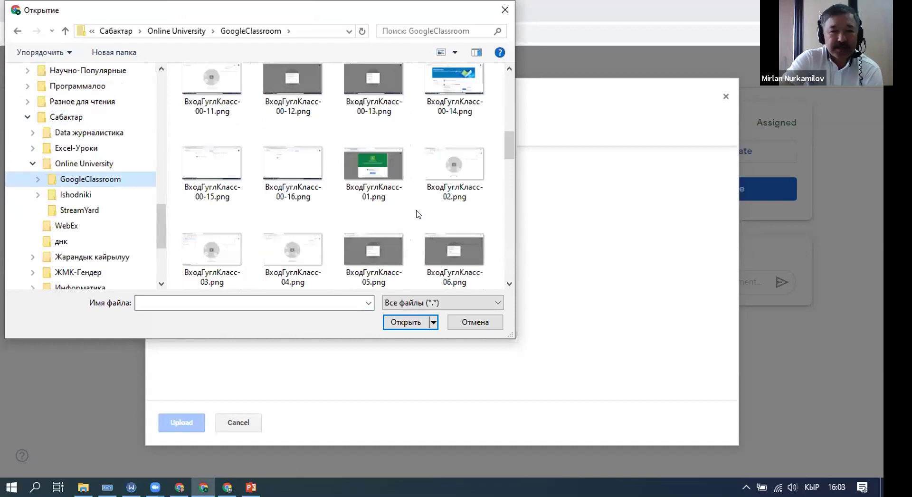
{"action": "scroll", "coordinate": [417, 215], "scroll_direction": "down", "scroll_amount": 5}
{"action": "scroll", "coordinate": [408, 213], "scroll_direction": "down", "scroll_amount": 2}
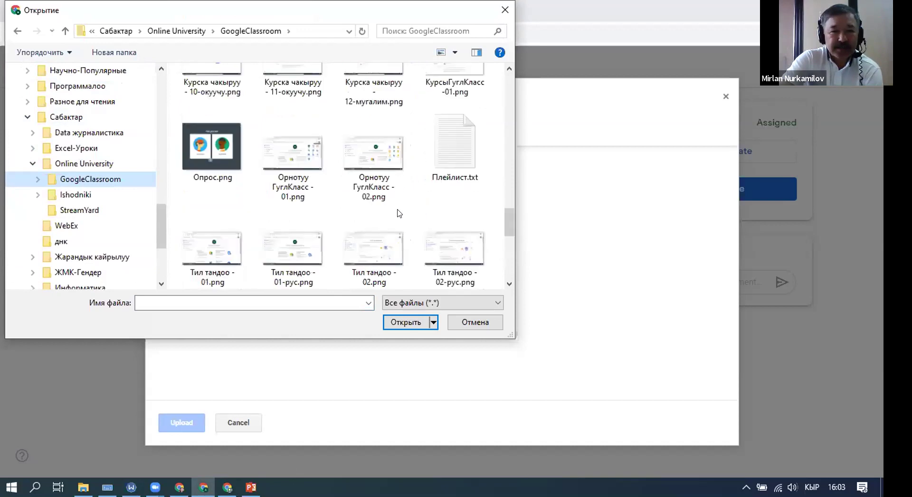
{"action": "key", "text": "alt+Up"}
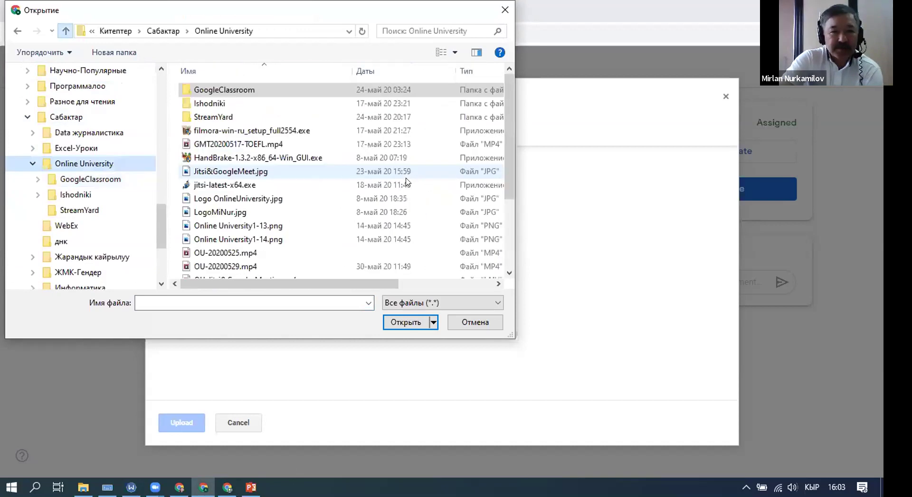
Step: Try to upload "Тапшырма.jpg" from the Online University folder as the student's work for the assignment
{"action": "scroll", "coordinate": [281, 193], "scroll_direction": "down", "scroll_amount": 1}
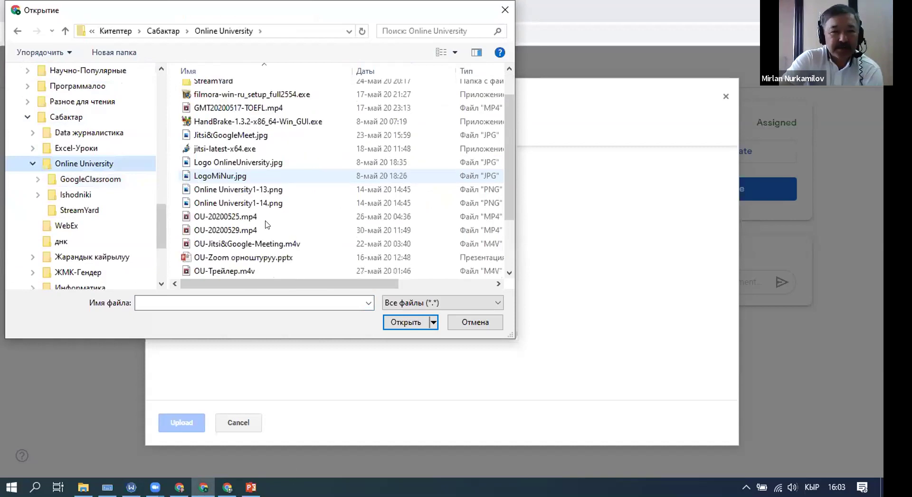
{"action": "scroll", "coordinate": [271, 223], "scroll_direction": "down", "scroll_amount": 2}
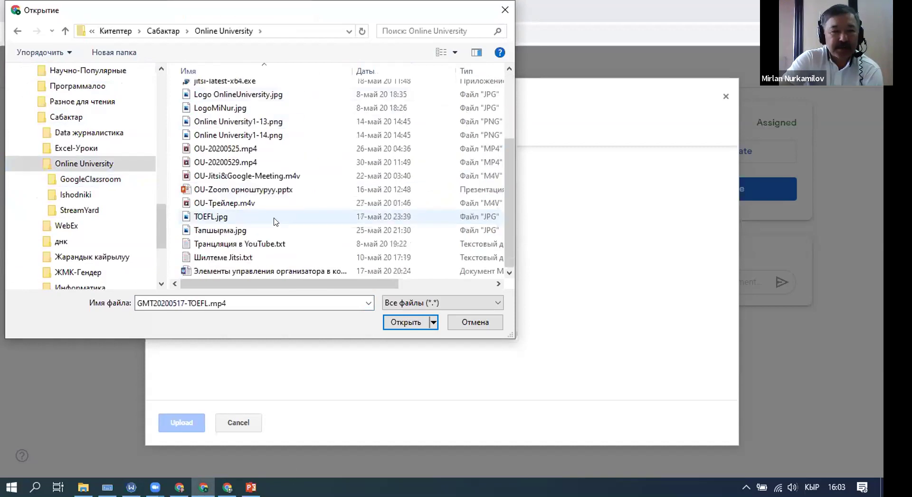
{"action": "scroll", "coordinate": [212, 232], "scroll_direction": "up", "scroll_amount": 1}
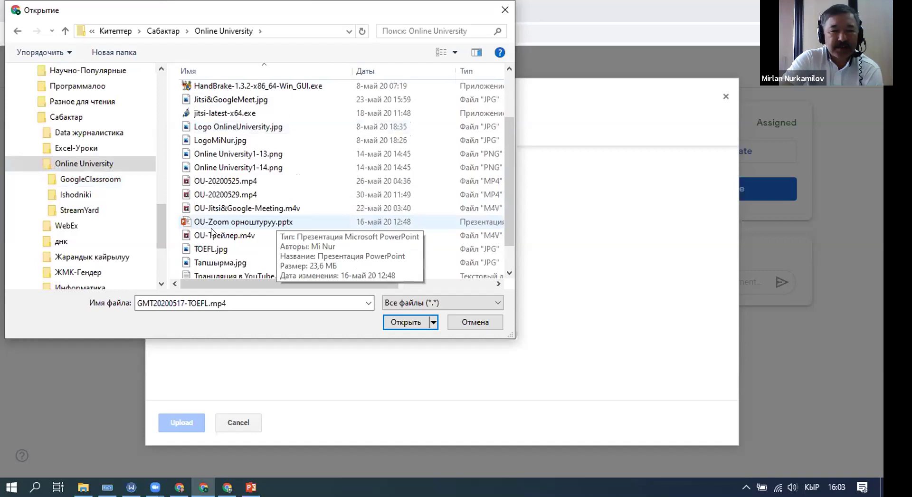
{"action": "scroll", "coordinate": [212, 233], "scroll_direction": "down", "scroll_amount": 1}
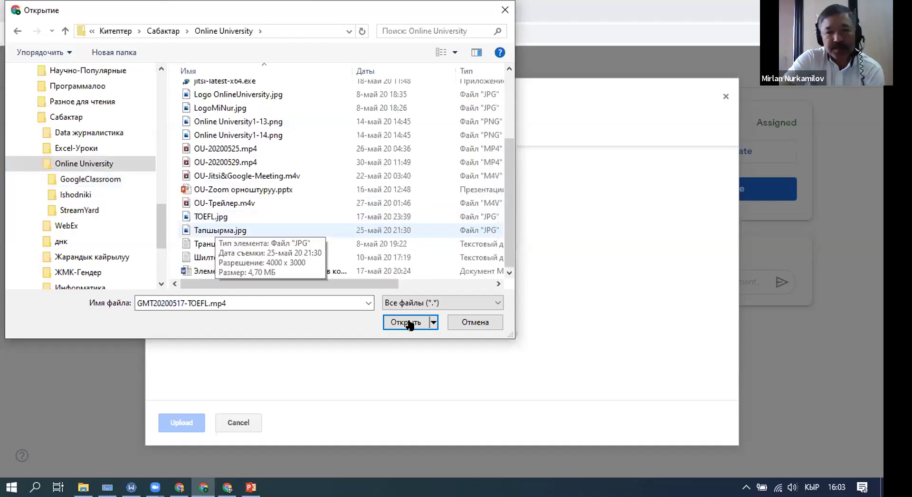
{"action": "left_click", "coordinate": [406, 322]}
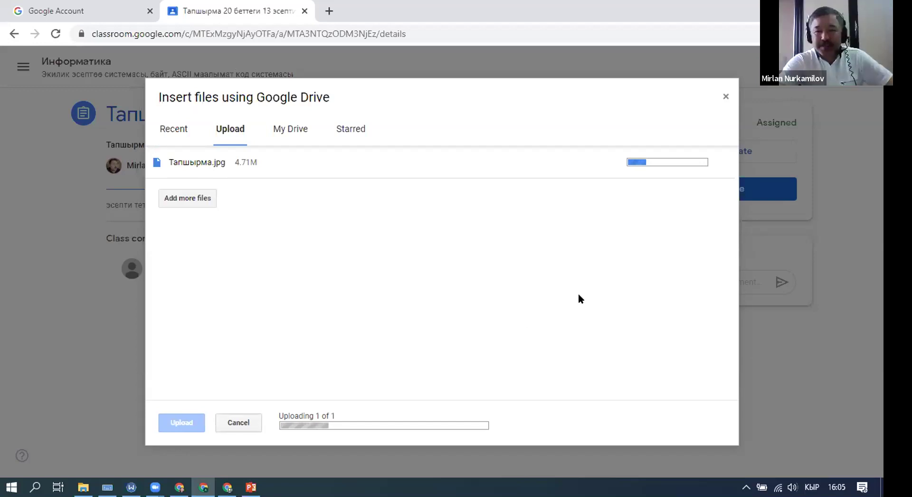
{"action": "key", "text": "Escape"}
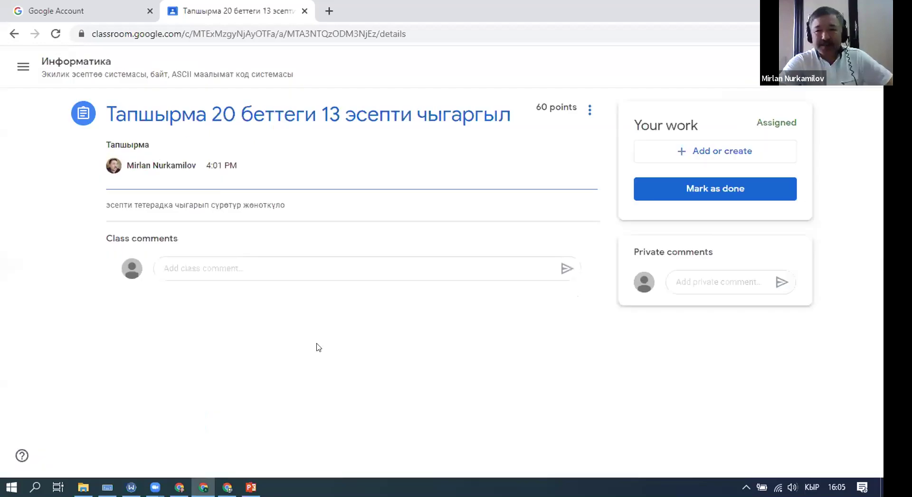
Step: Show the options for adding or creating the student's work in the assignment
{"action": "left_click", "coordinate": [697, 151]}
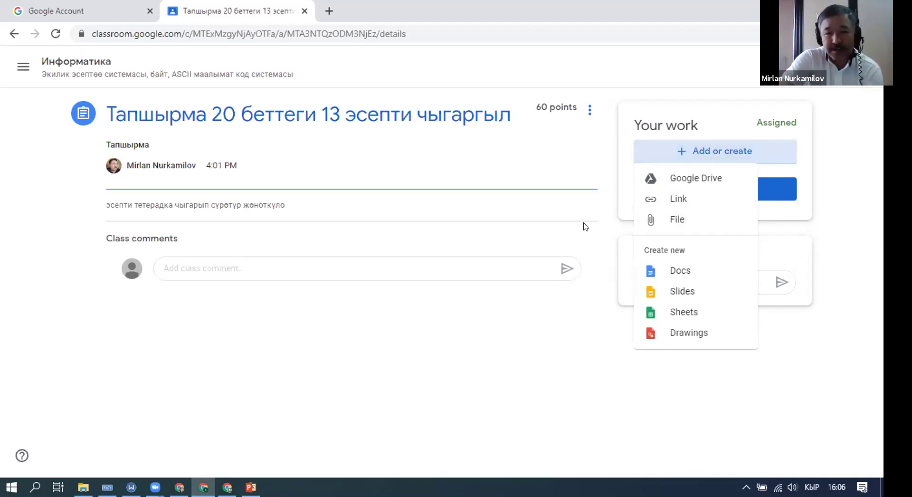
Step: Try to attach a Google Drive file to the student's assignment, and mark the assignment as done without attached work
{"action": "left_click", "coordinate": [690, 178]}
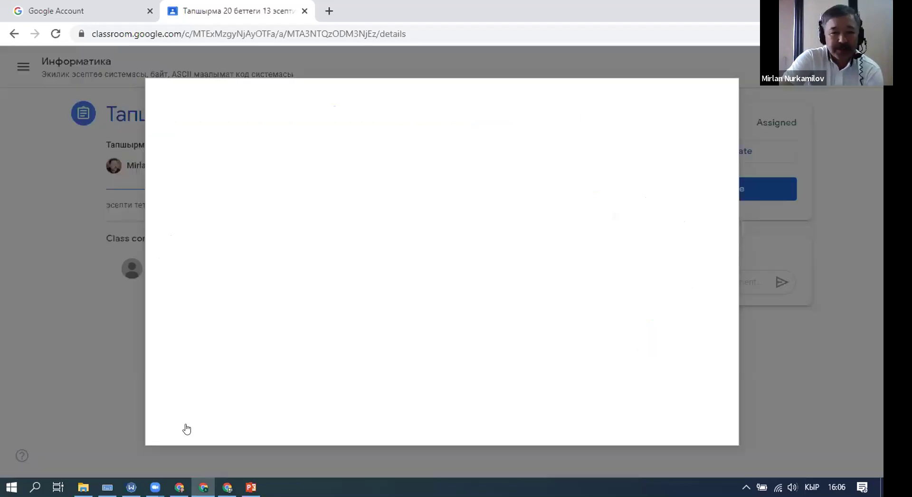
{"action": "key", "text": "Return"}
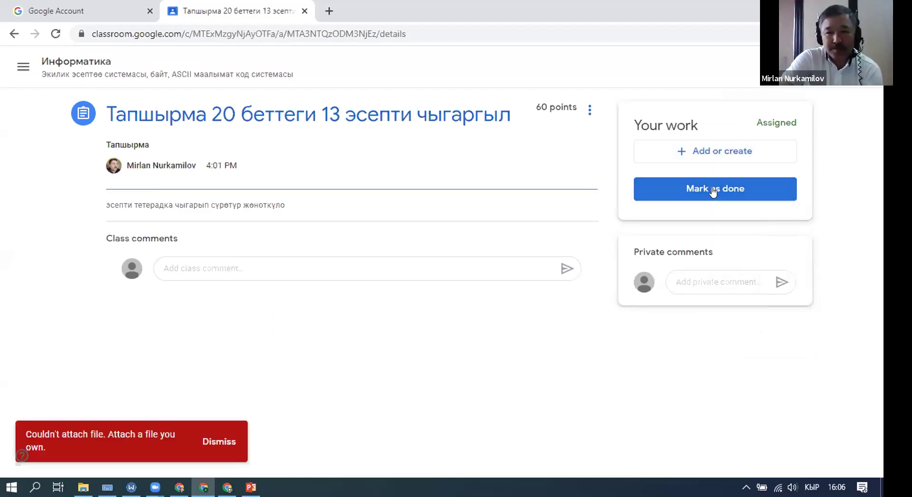
{"action": "left_click", "coordinate": [715, 190]}
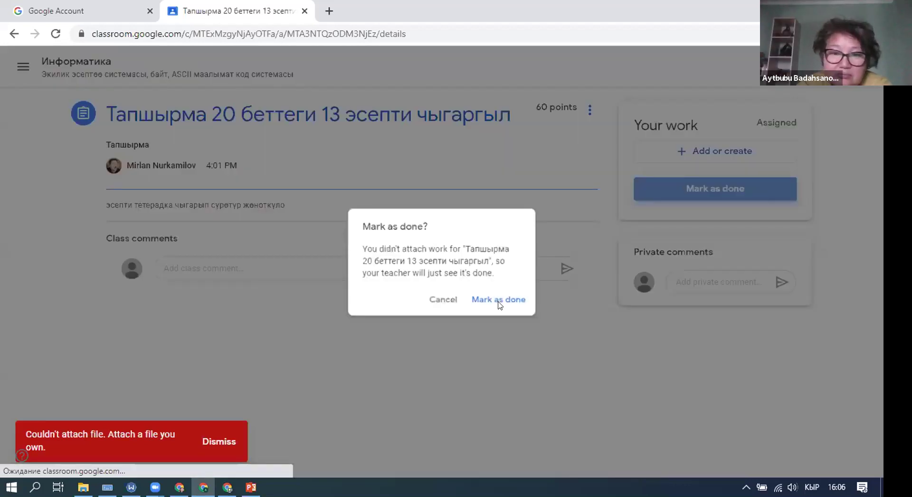
{"action": "left_click", "coordinate": [499, 301]}
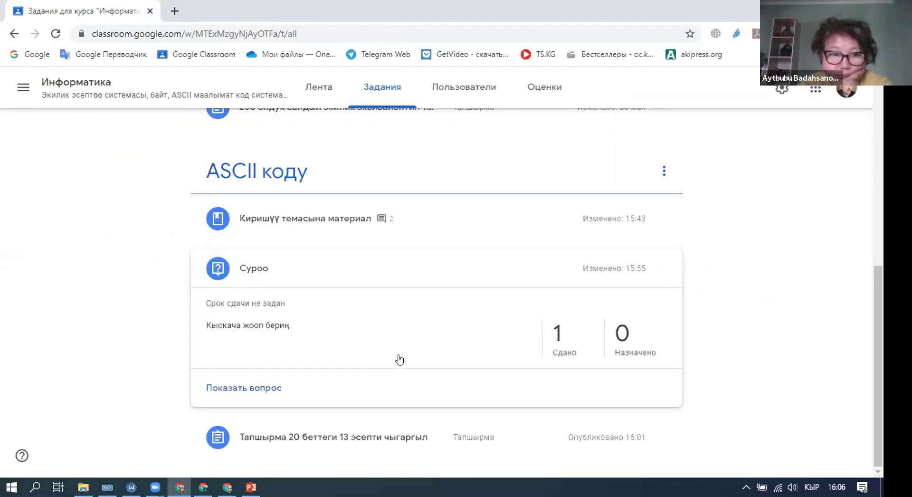
Step: In the teacher's window, open the submitted works for "Тапшырма 20 беттеги 13 эсепти чыгаргыл" and check their Drive folder
{"action": "left_click", "coordinate": [476, 432]}
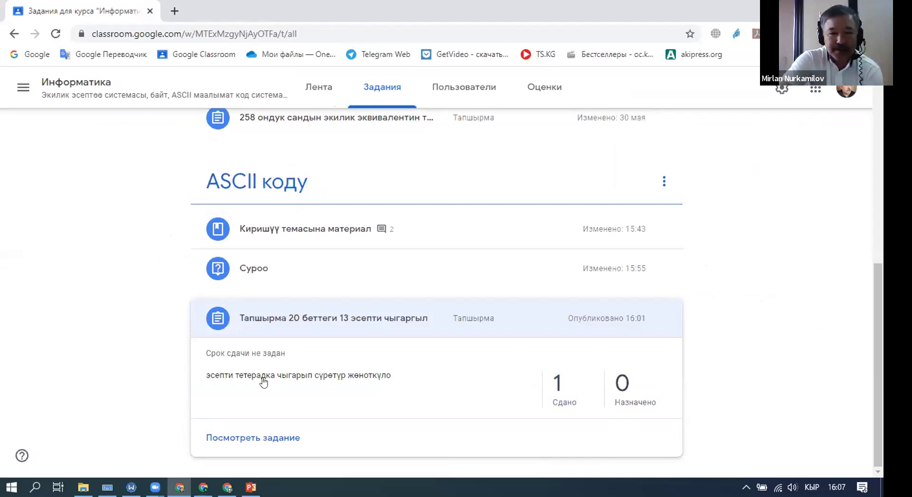
{"action": "left_click", "coordinate": [563, 402]}
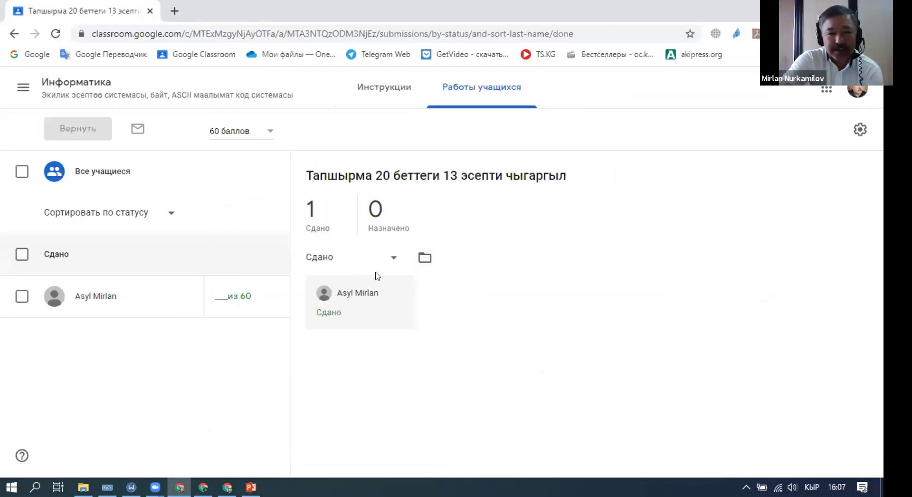
{"action": "left_click", "coordinate": [420, 261]}
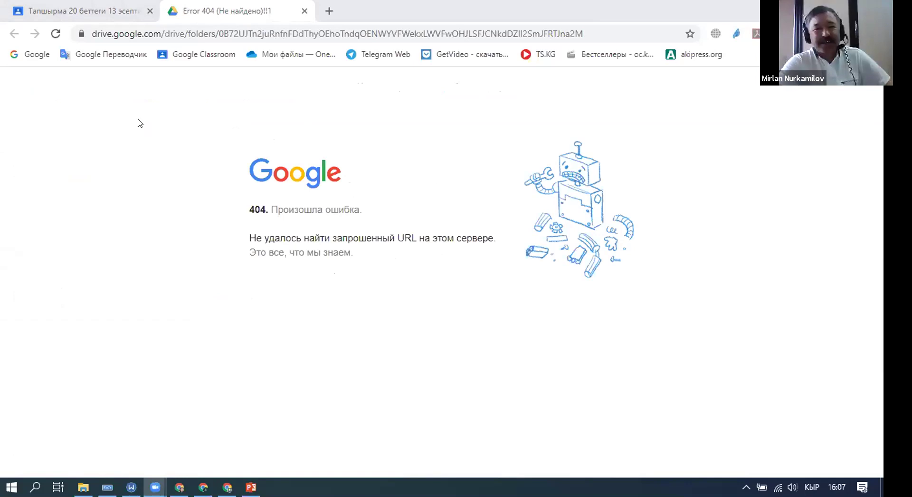
{"action": "left_click", "coordinate": [90, 14]}
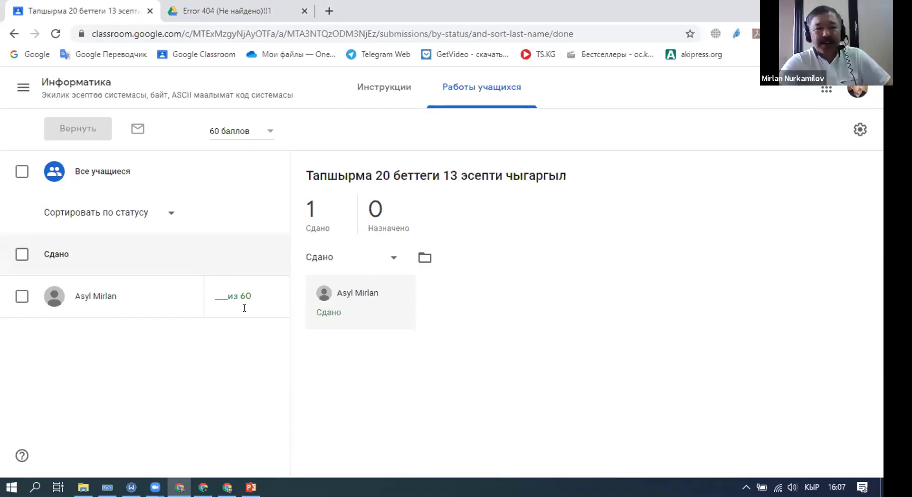
Step: Grade the student's submitted work 50 out of 60
{"action": "left_click", "coordinate": [223, 297]}
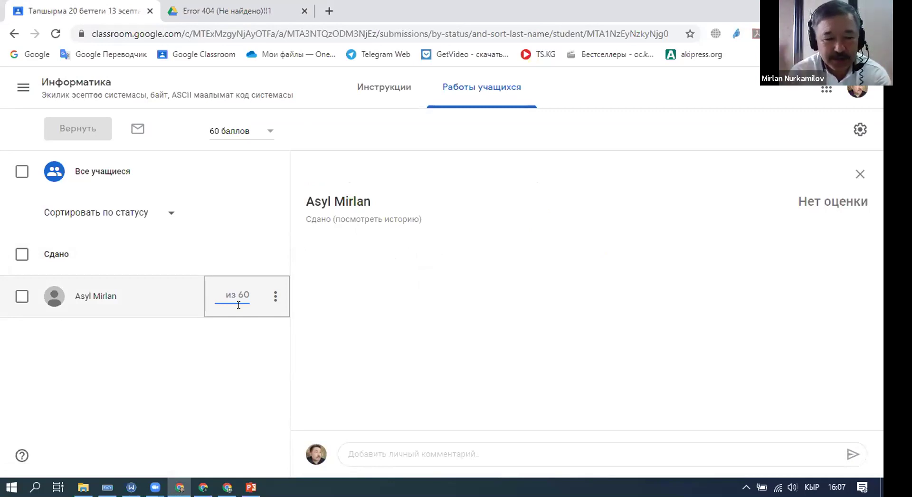
{"action": "type", "text": "60"}
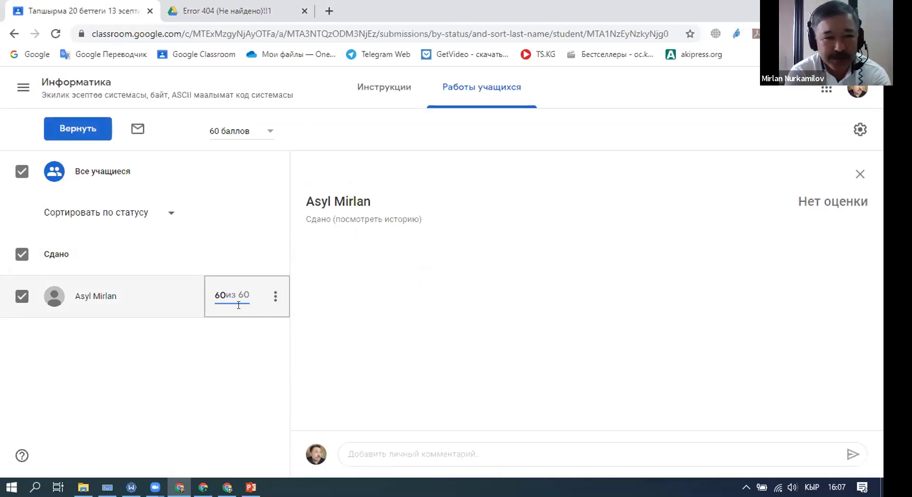
{"action": "key", "text": "BackSpace"}
{"action": "type", "text": "50"}
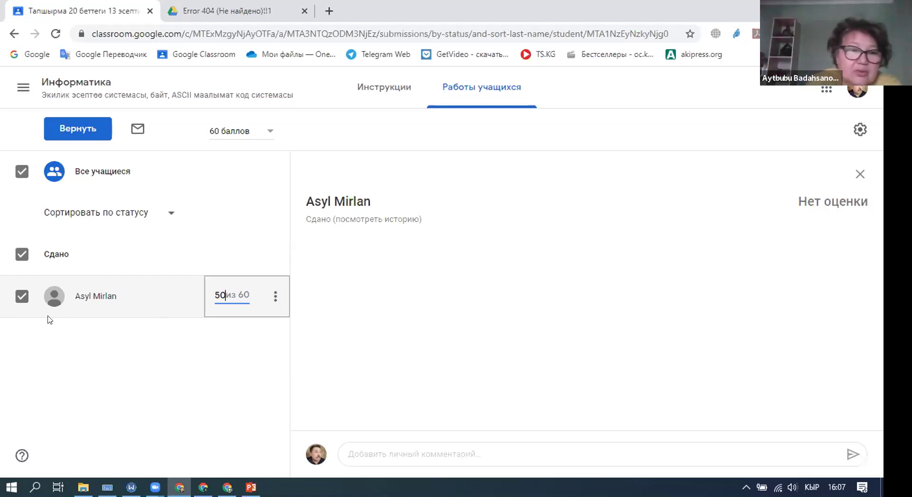
Step: Return the graded work to the student with the private comment "Коментарий"
{"action": "left_click", "coordinate": [275, 295]}
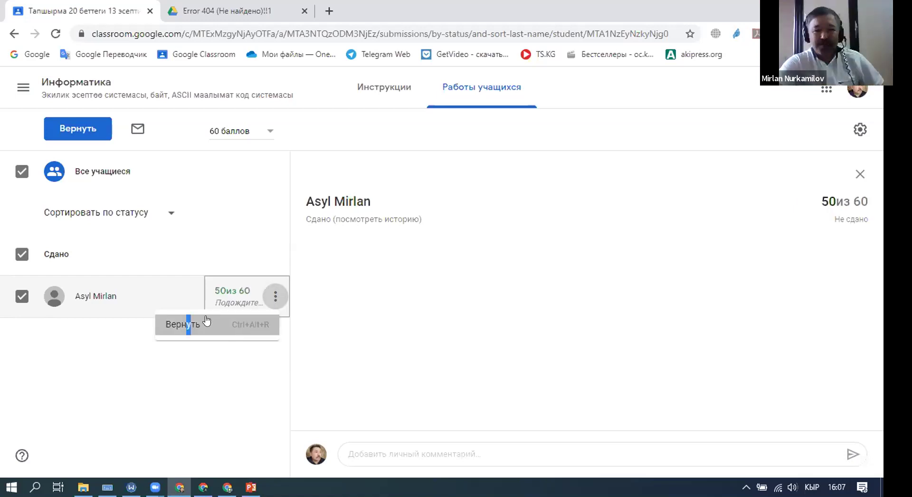
{"action": "left_click", "coordinate": [276, 328]}
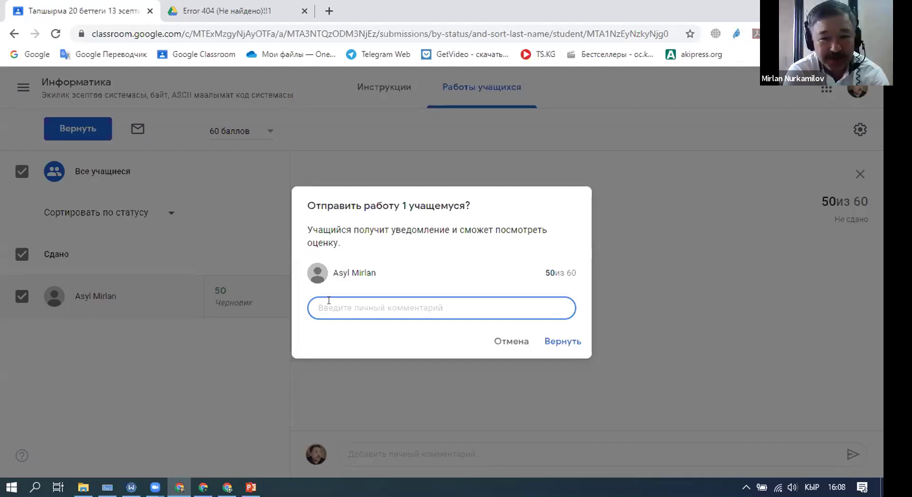
{"action": "type", "text": "Коментарий"}
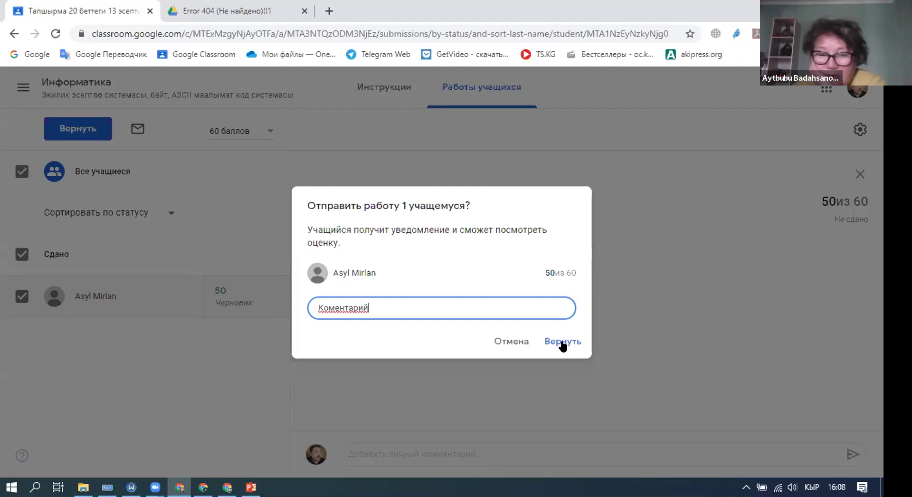
{"action": "left_click", "coordinate": [562, 342]}
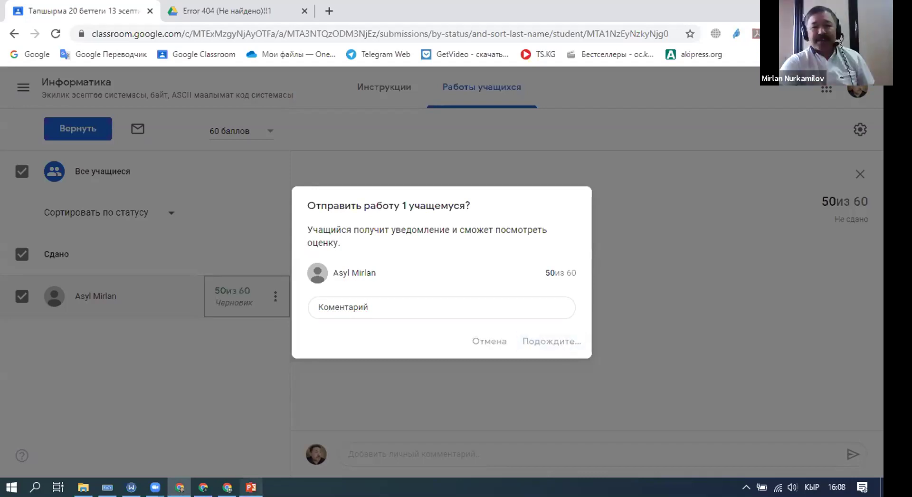
Step: Switch to the student's window, reload the assignment to check its grade and private comments, and go back to the class list
{"action": "mouse_move", "coordinate": [204, 488]}
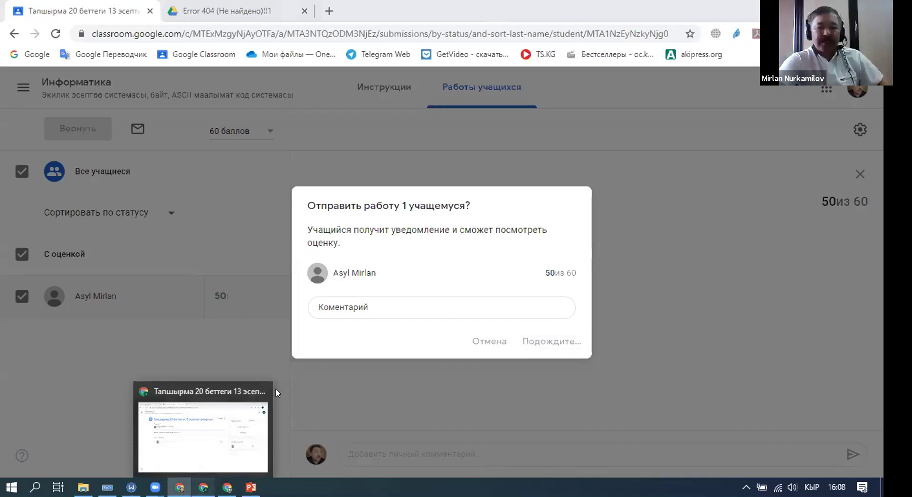
{"action": "left_click", "coordinate": [203, 428]}
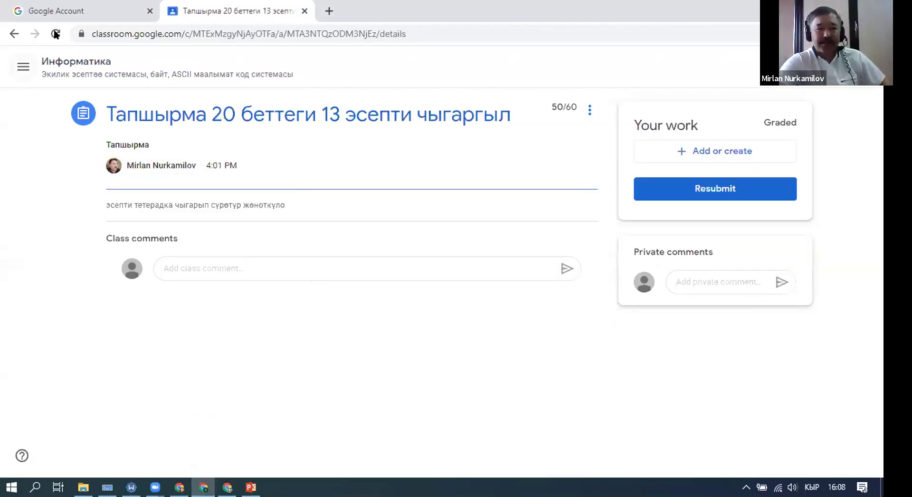
{"action": "key", "text": "F5"}
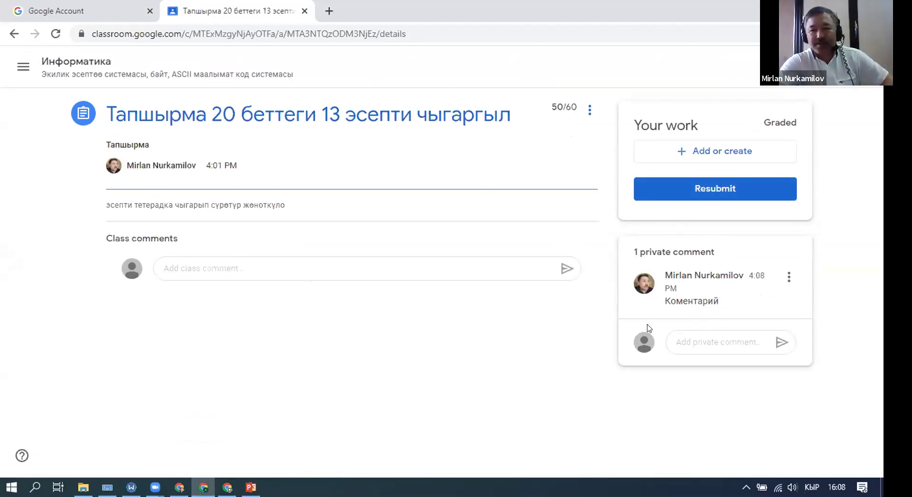
{"action": "left_click", "coordinate": [677, 342]}
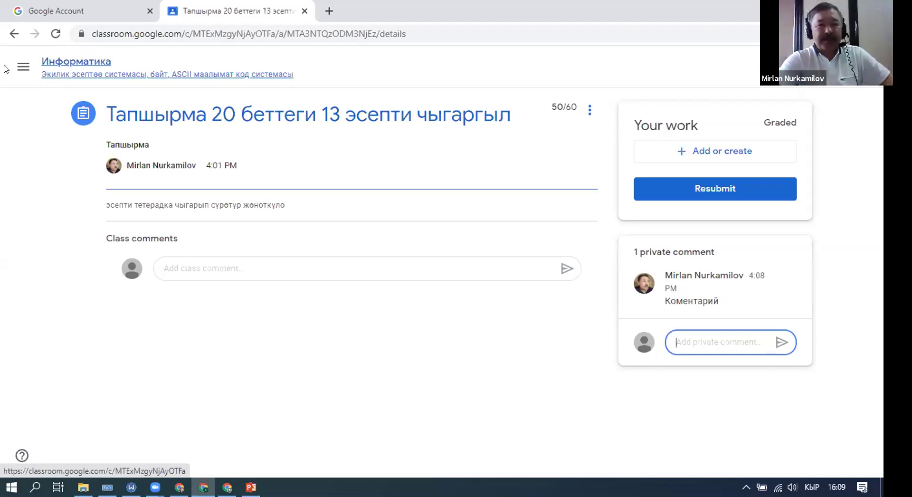
{"action": "left_click", "coordinate": [23, 66]}
{"action": "left_click", "coordinate": [24, 67]}
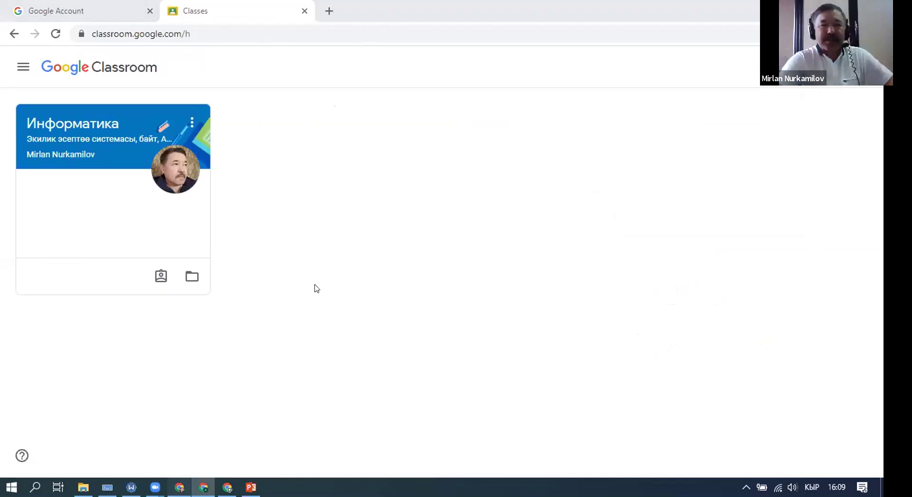
Step: Switch to the teacher's window and open the stream of the "Информатика" course from the course list
{"action": "key", "text": "alt+Tab"}
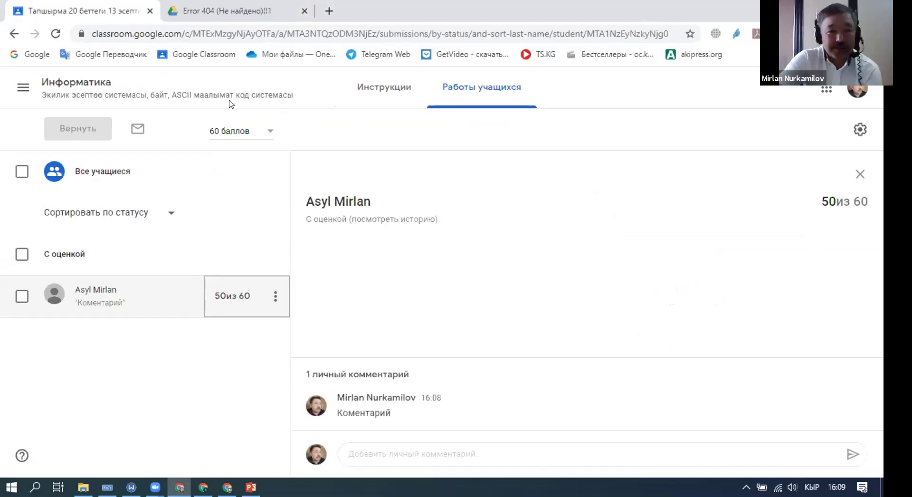
{"action": "left_click", "coordinate": [23, 87]}
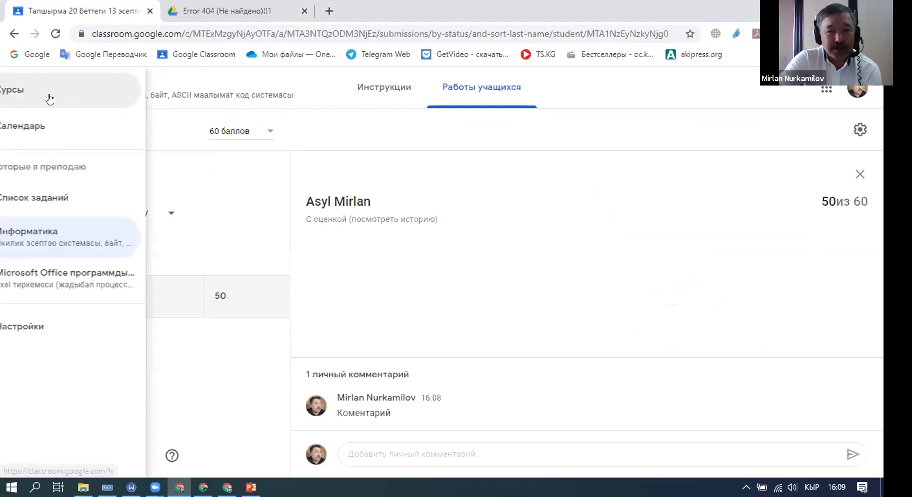
{"action": "left_click", "coordinate": [49, 99]}
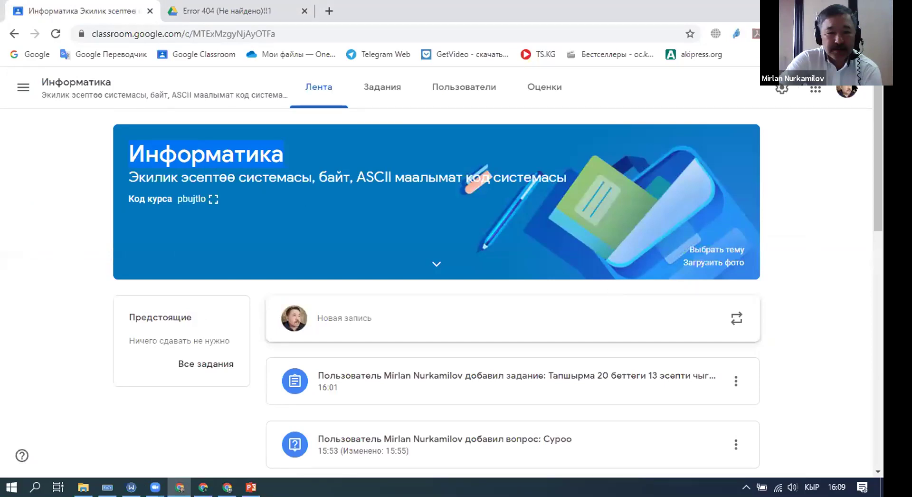
Step: Open the settings of the "Информатика" course and review its details, general options and grading options
{"action": "scroll", "coordinate": [783, 89], "scroll_direction": "down", "scroll_amount": 6}
{"action": "left_click", "coordinate": [782, 88]}
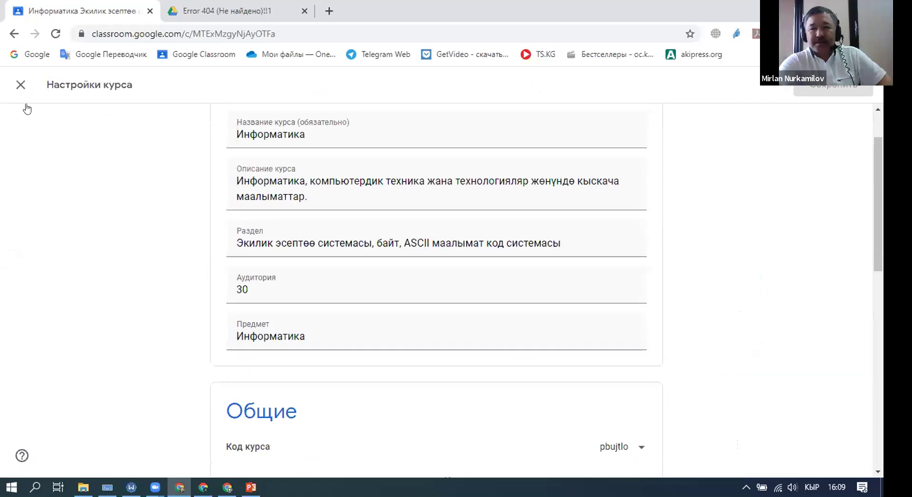
{"action": "key", "text": "Escape"}
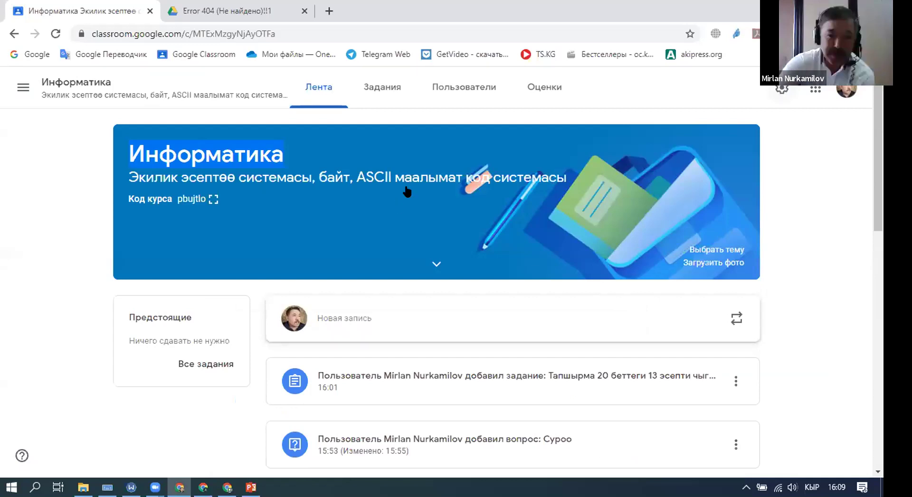
{"action": "scroll", "coordinate": [377, 275], "scroll_direction": "down", "scroll_amount": 7}
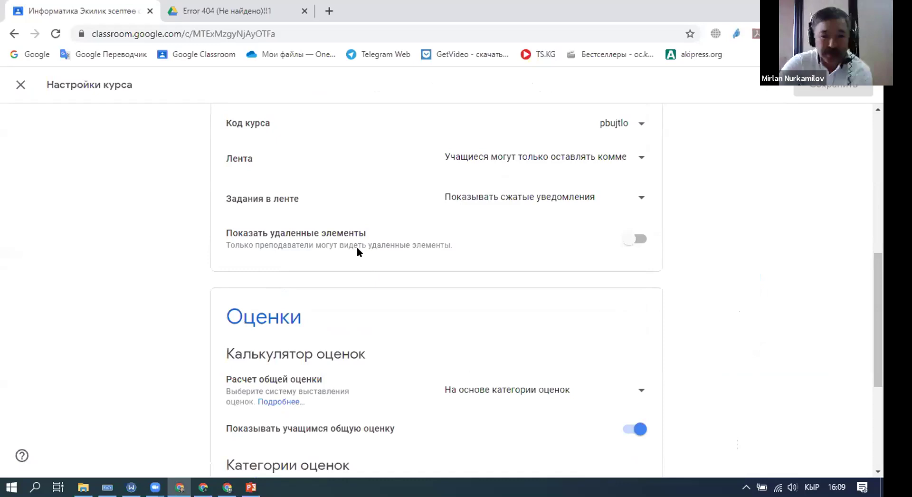
{"action": "scroll", "coordinate": [357, 248], "scroll_direction": "down", "scroll_amount": 3}
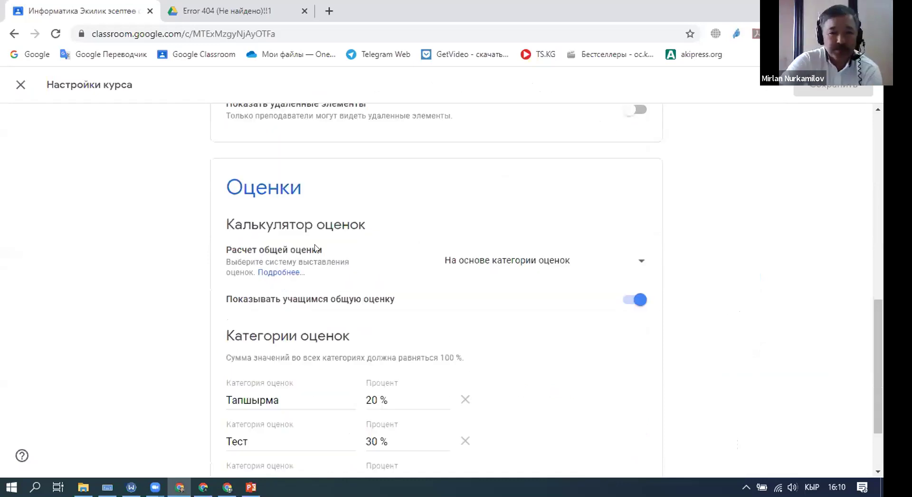
{"action": "scroll", "coordinate": [317, 248], "scroll_direction": "up", "scroll_amount": 2}
{"action": "scroll", "coordinate": [313, 275], "scroll_direction": "up", "scroll_amount": 1}
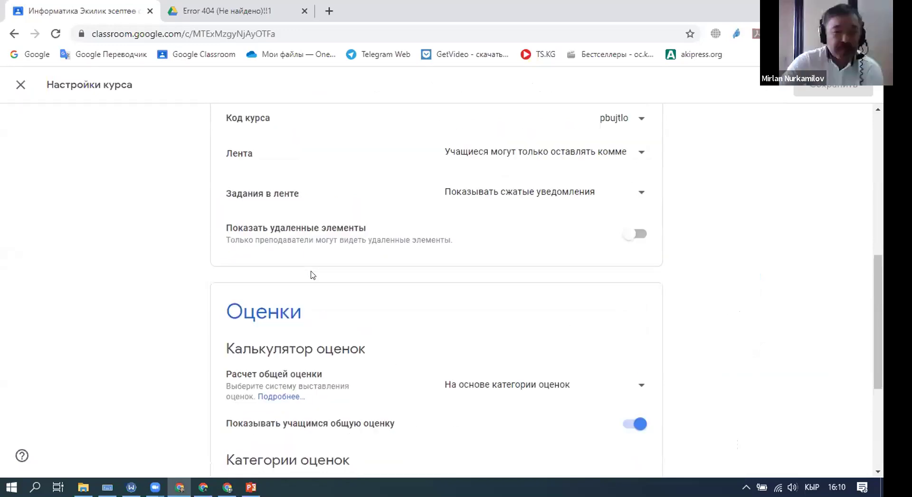
{"action": "scroll", "coordinate": [312, 271], "scroll_direction": "up", "scroll_amount": 1}
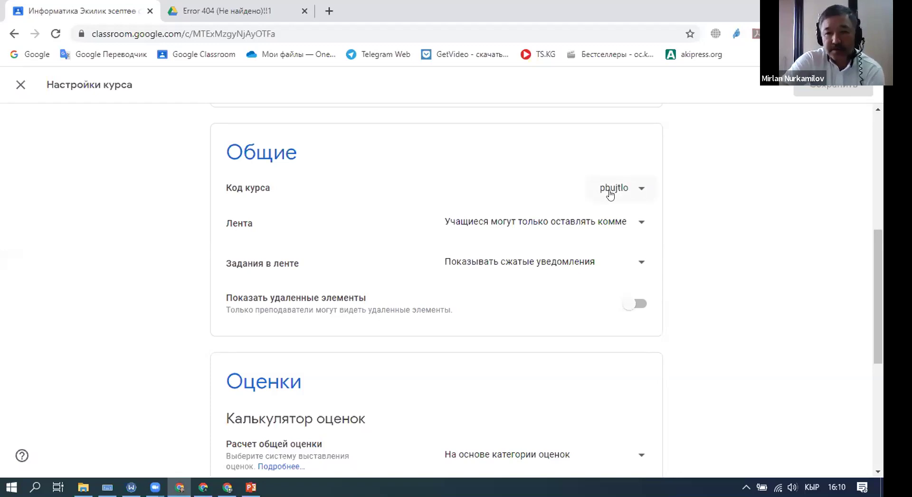
Step: Disable the course code in the general settings and enable it again to generate a new code
{"action": "left_click", "coordinate": [642, 186]}
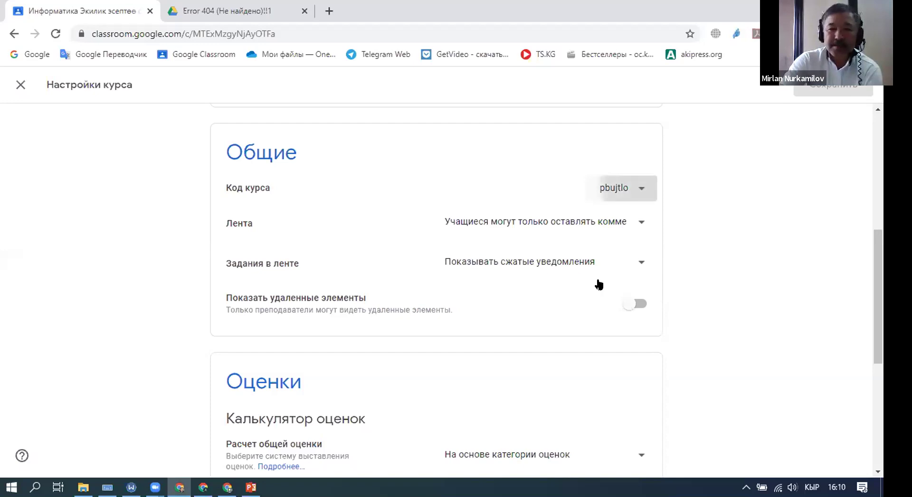
{"action": "left_click", "coordinate": [613, 188]}
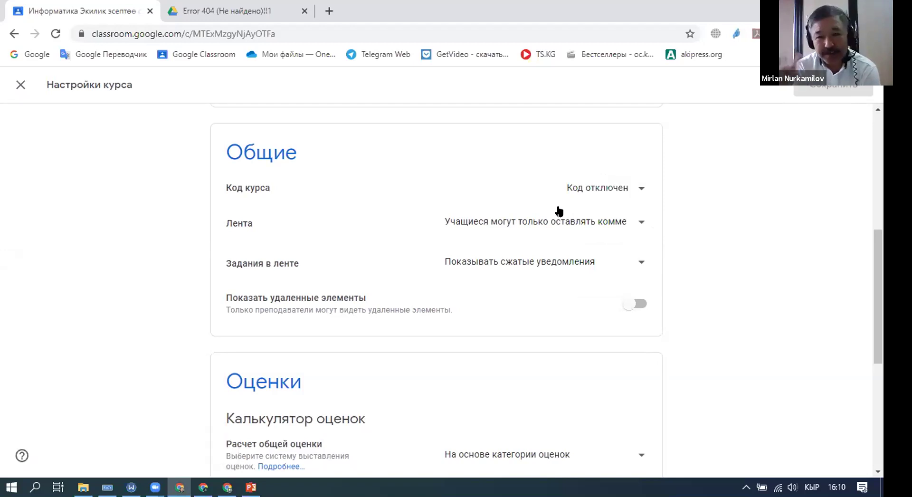
{"action": "left_click", "coordinate": [640, 189]}
{"action": "left_click", "coordinate": [644, 192]}
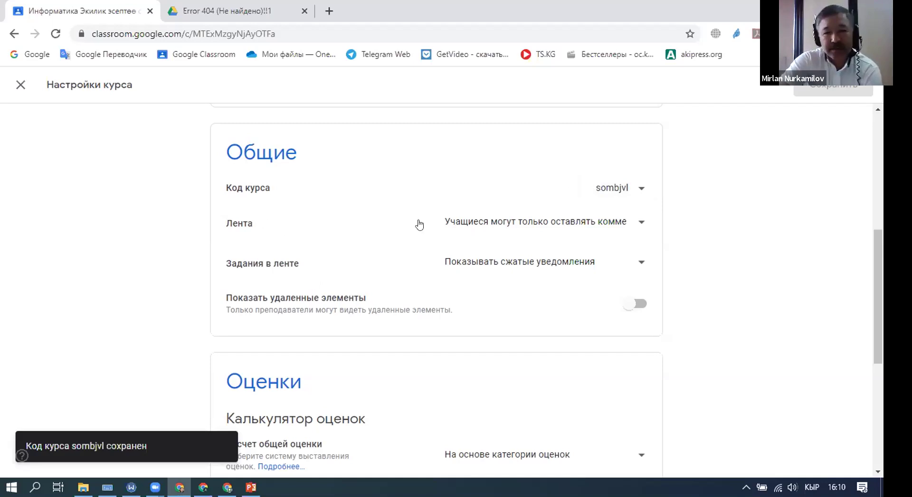
Step: Review the stream posting permission options and the options for showing classwork in the stream, keeping the selected ones
{"action": "left_click", "coordinate": [639, 226]}
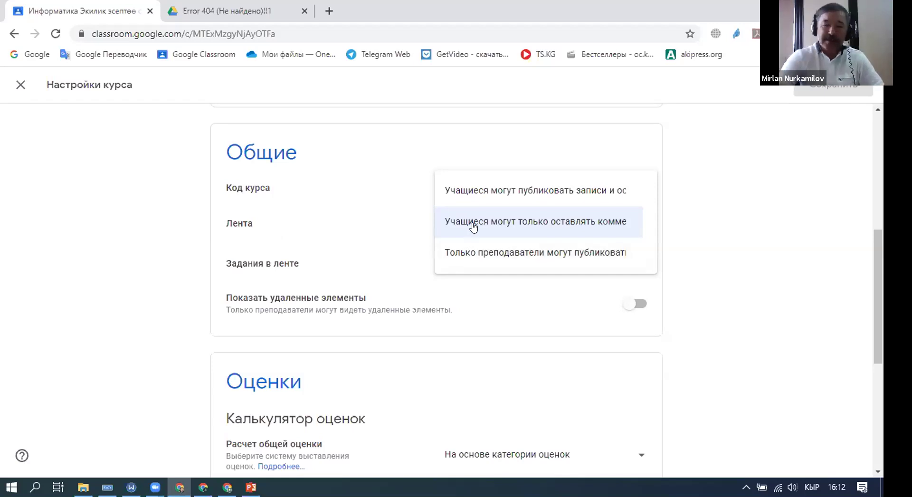
{"action": "left_click", "coordinate": [498, 225]}
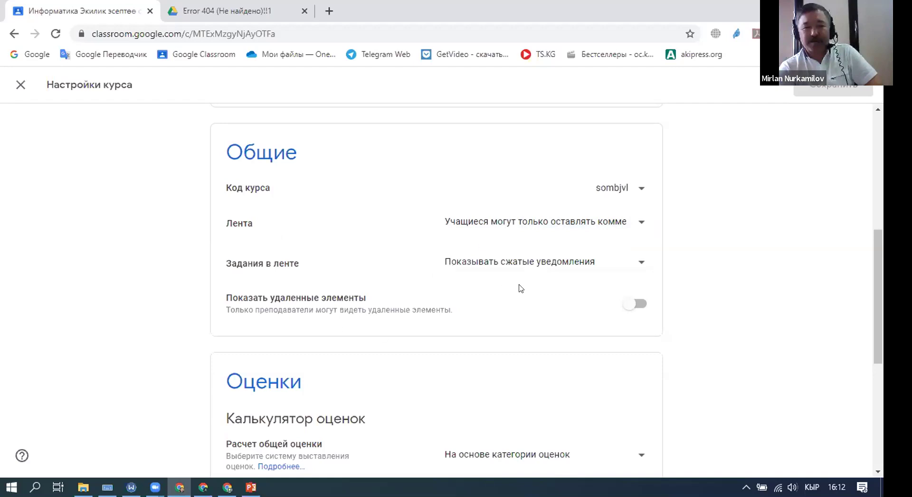
{"action": "left_click", "coordinate": [638, 265]}
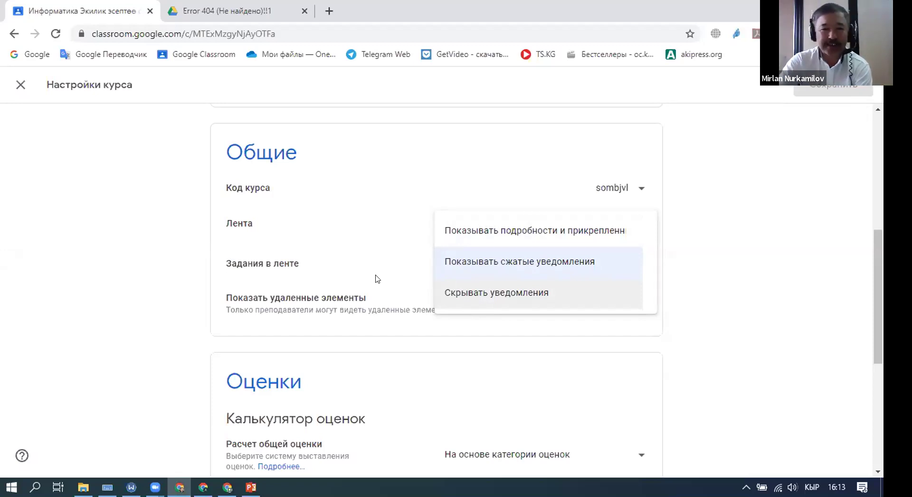
{"action": "left_click", "coordinate": [420, 298]}
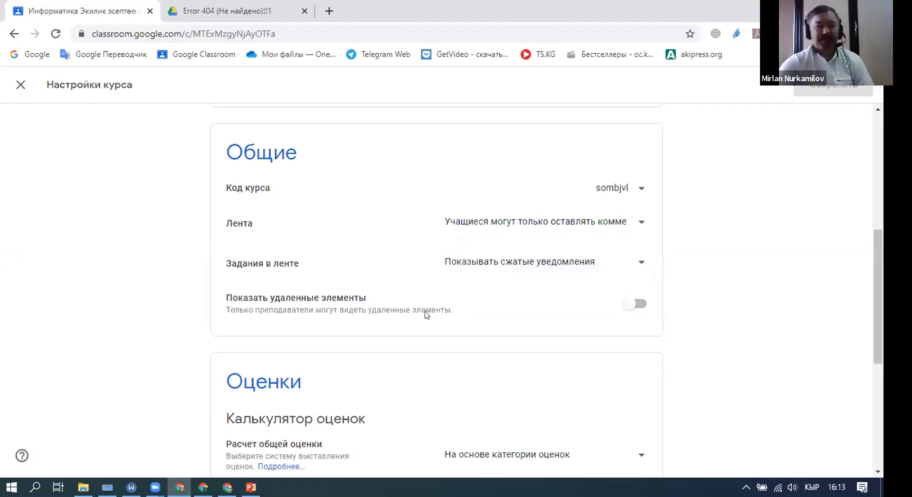
Step: Turn on "Показать удаленные элементы" in the general course settings
{"action": "scroll", "coordinate": [411, 234], "scroll_direction": "down", "scroll_amount": 1}
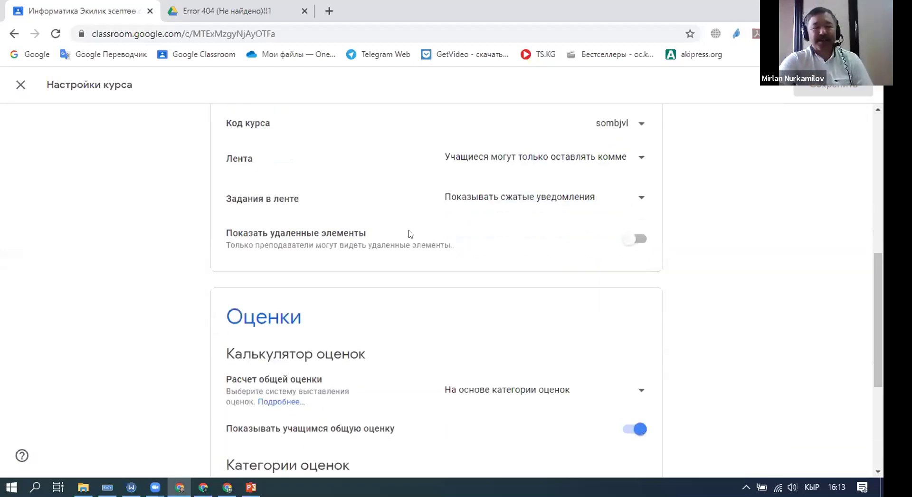
{"action": "scroll", "coordinate": [411, 234], "scroll_direction": "up", "scroll_amount": 1}
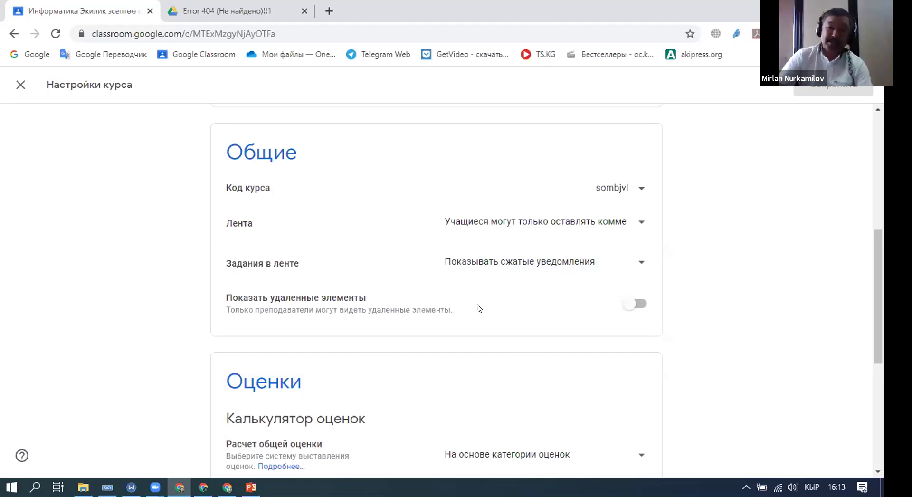
{"action": "left_click", "coordinate": [627, 304]}
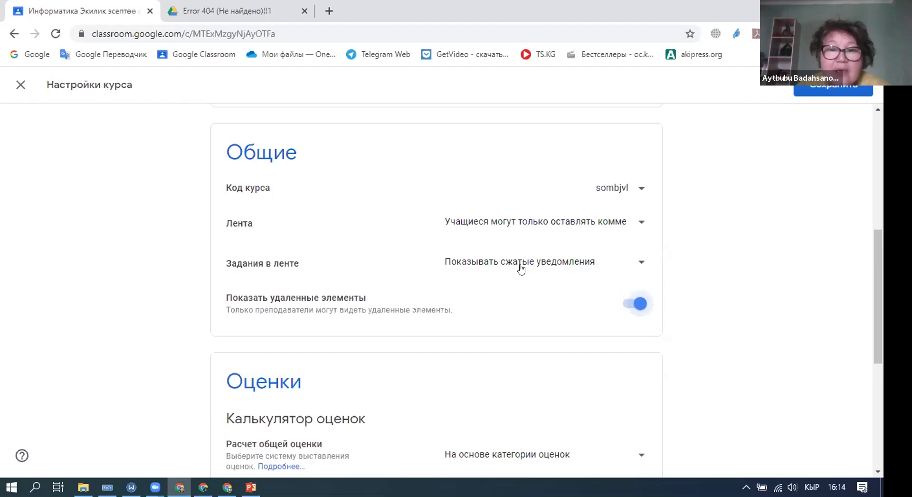
Step: Switch the overall grade calculation to the maximum-points basis and back to "На основе категории оценок"
{"action": "scroll", "coordinate": [518, 267], "scroll_direction": "down", "scroll_amount": 5}
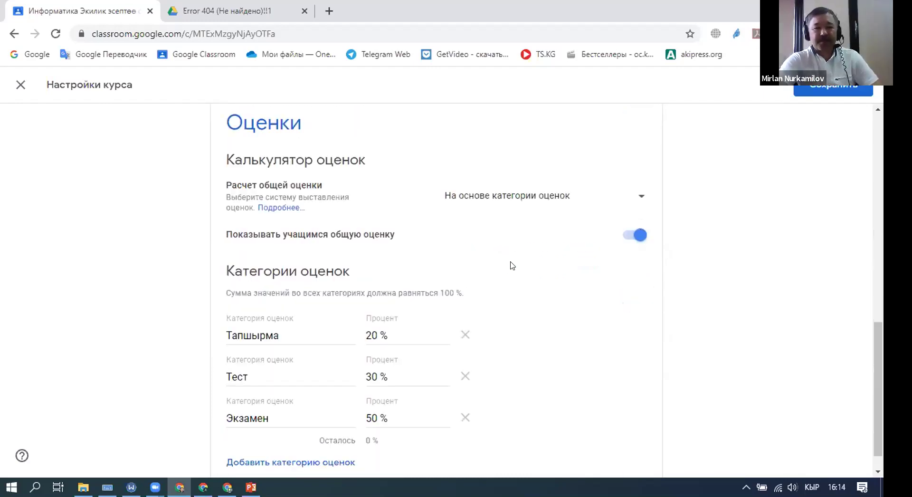
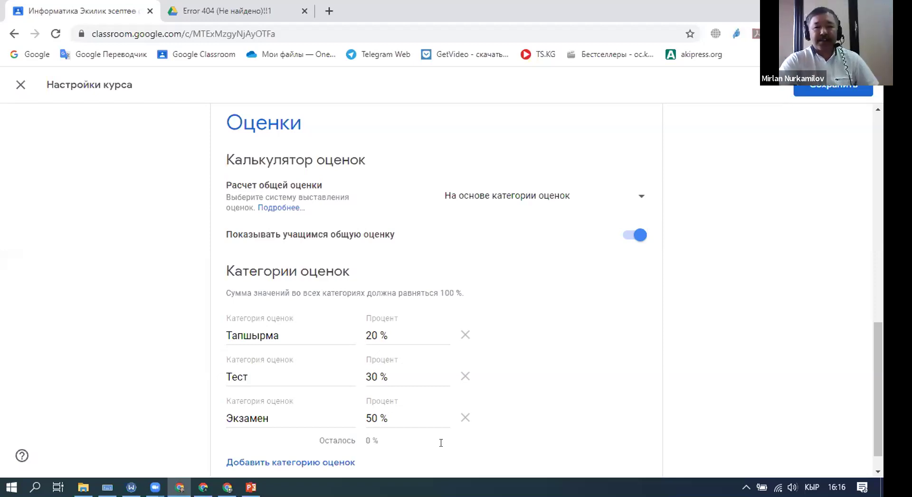
{"action": "scroll", "coordinate": [441, 443], "scroll_direction": "down", "scroll_amount": 1}
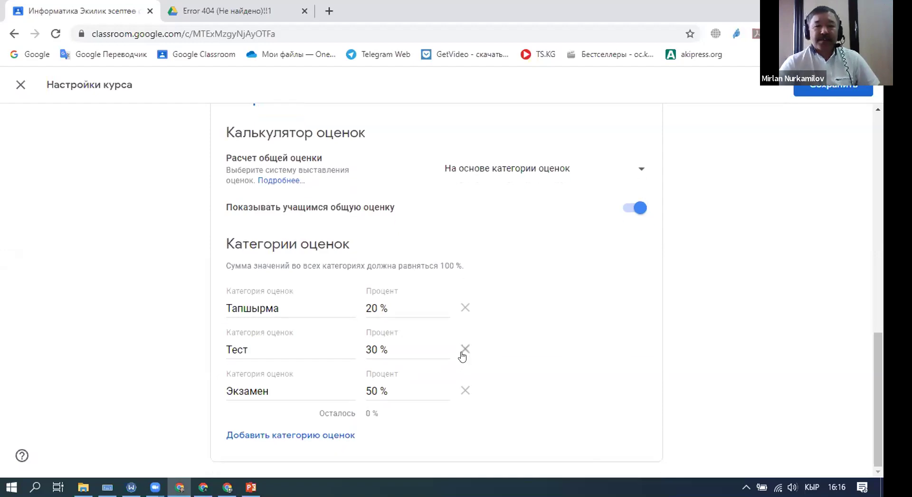
{"action": "scroll", "coordinate": [283, 197], "scroll_direction": "up", "scroll_amount": 1}
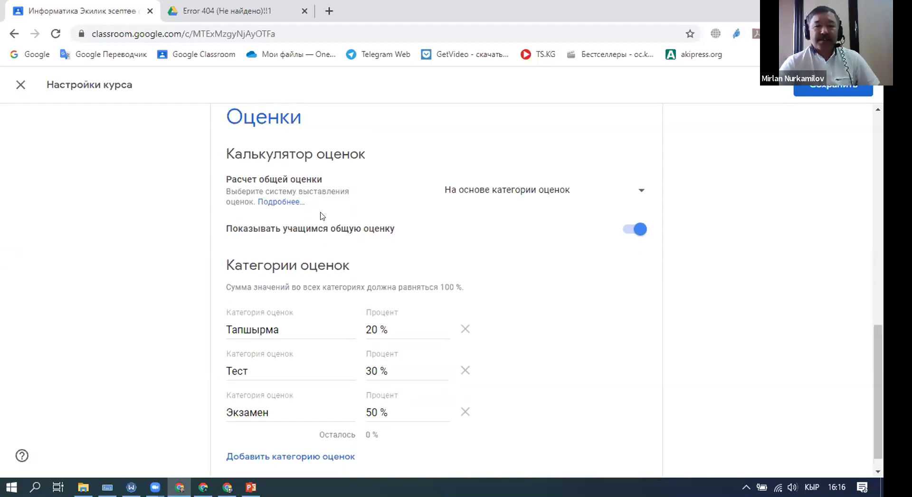
{"action": "scroll", "coordinate": [294, 329], "scroll_direction": "up", "scroll_amount": 2}
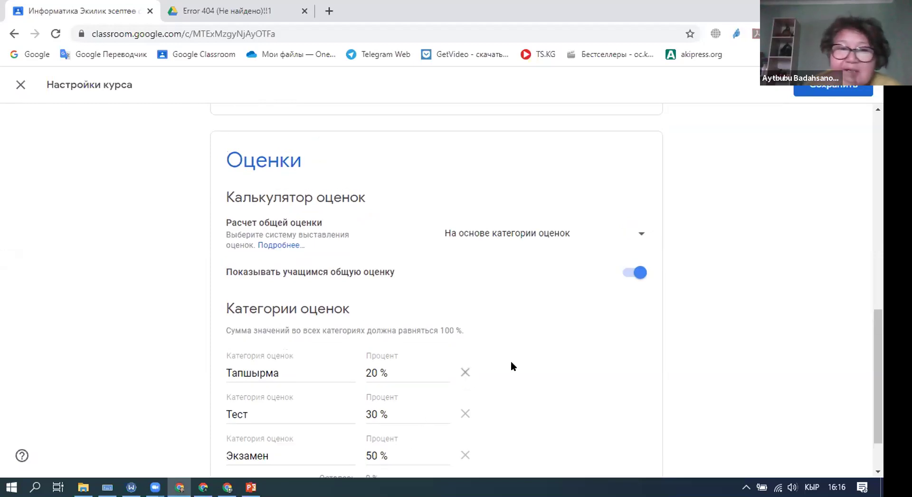
{"action": "left_click", "coordinate": [639, 235]}
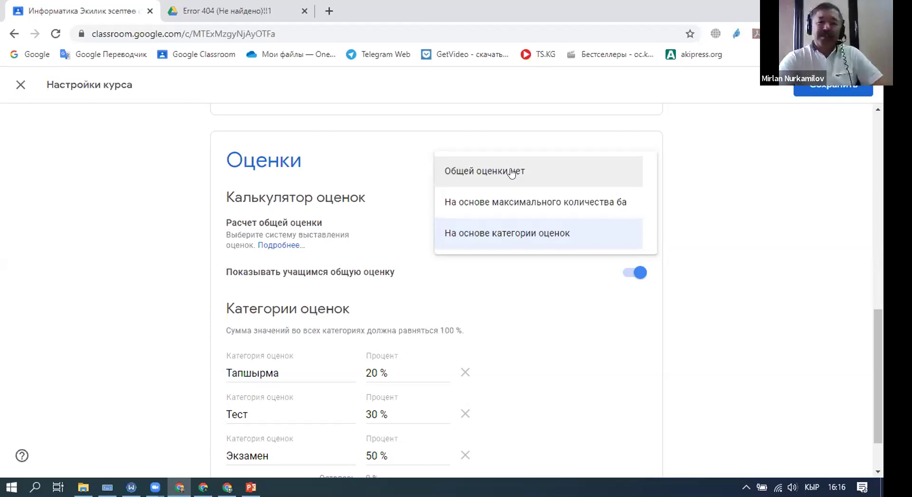
{"action": "left_click", "coordinate": [505, 204]}
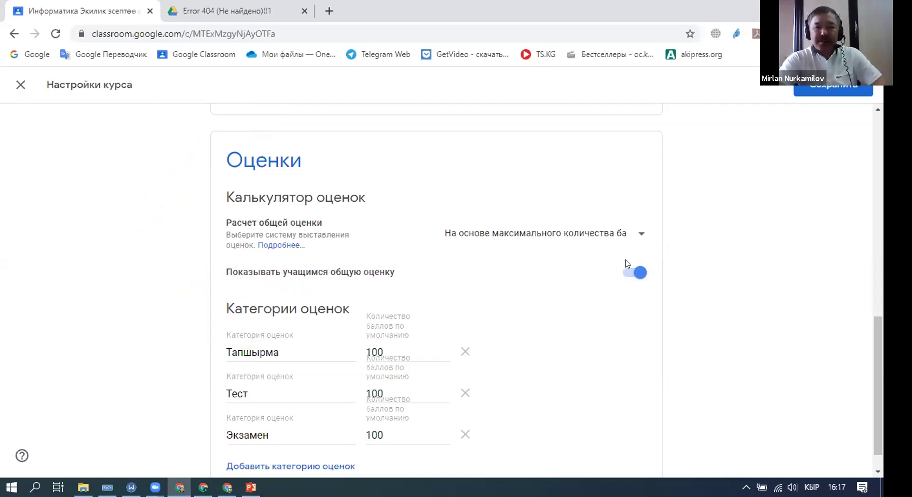
{"action": "left_click", "coordinate": [638, 234]}
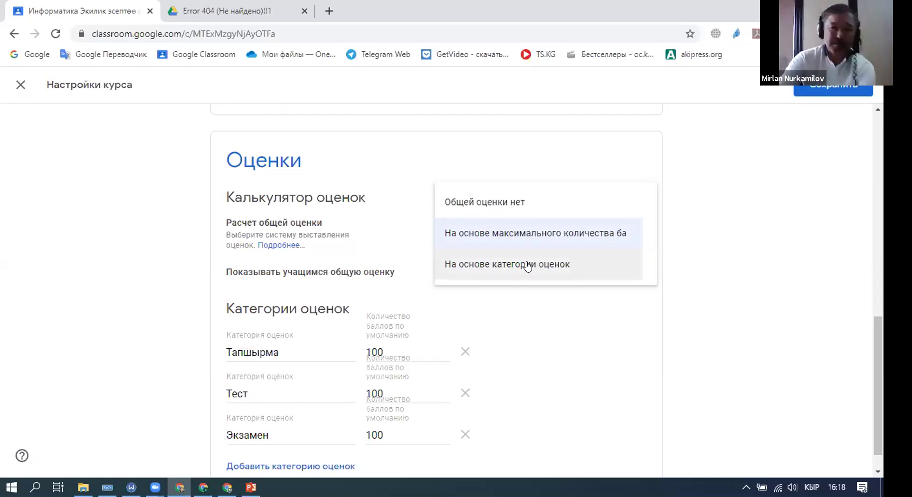
{"action": "left_click", "coordinate": [507, 264]}
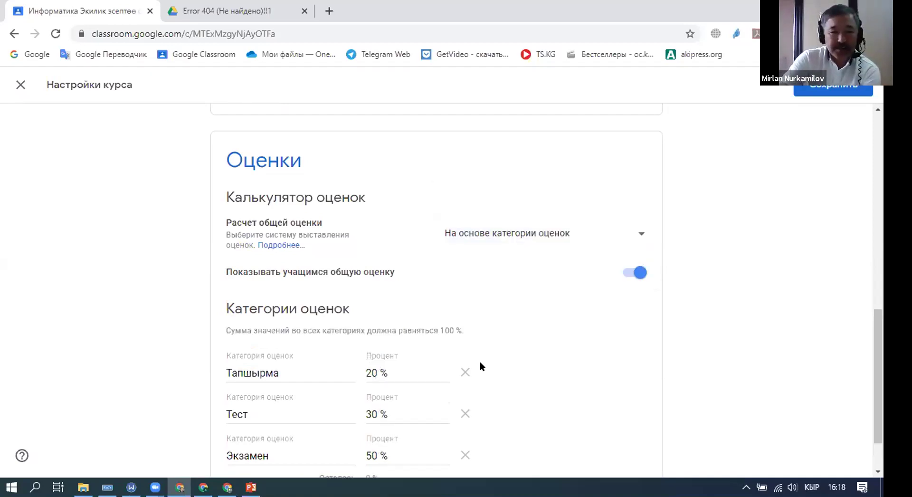
Step: Look over the grade categories and general options once more, and leave the course settings without saving
{"action": "scroll", "coordinate": [481, 367], "scroll_direction": "down", "scroll_amount": 2}
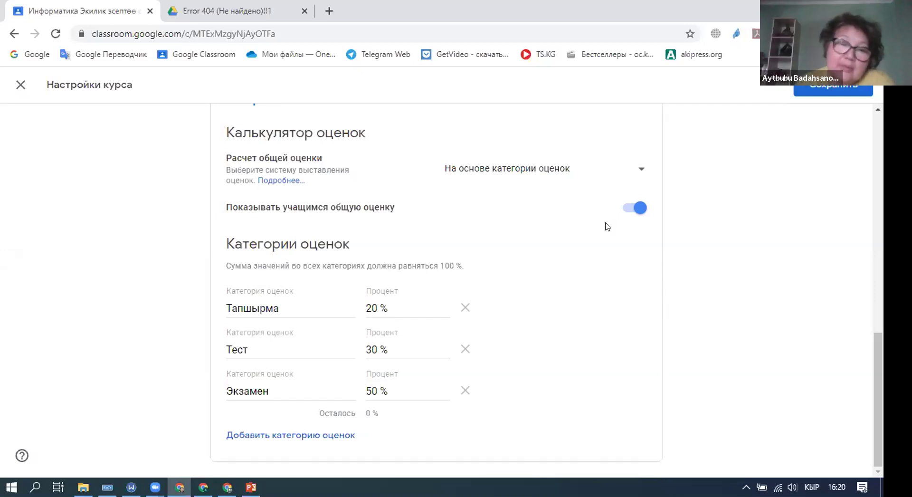
{"action": "scroll", "coordinate": [565, 244], "scroll_direction": "up", "scroll_amount": 6}
{"action": "scroll", "coordinate": [564, 237], "scroll_direction": "down", "scroll_amount": 5}
{"action": "scroll", "coordinate": [566, 232], "scroll_direction": "up", "scroll_amount": 2}
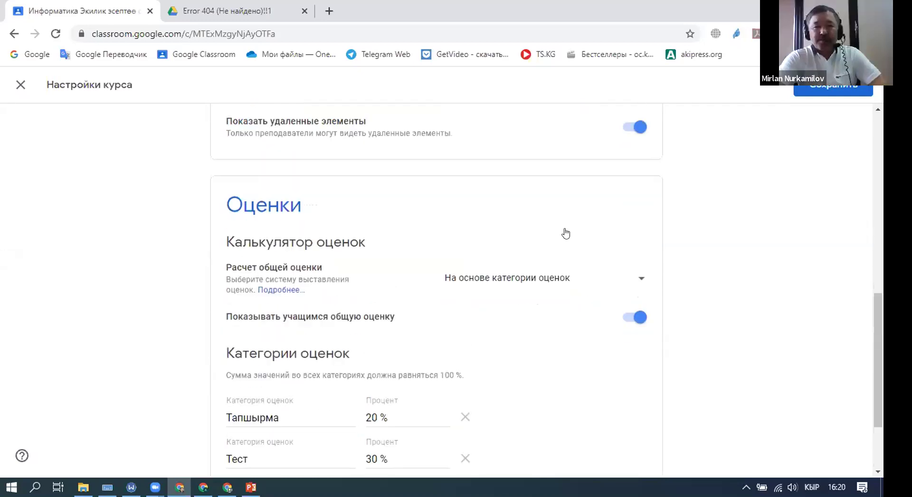
{"action": "scroll", "coordinate": [566, 232], "scroll_direction": "up", "scroll_amount": 3}
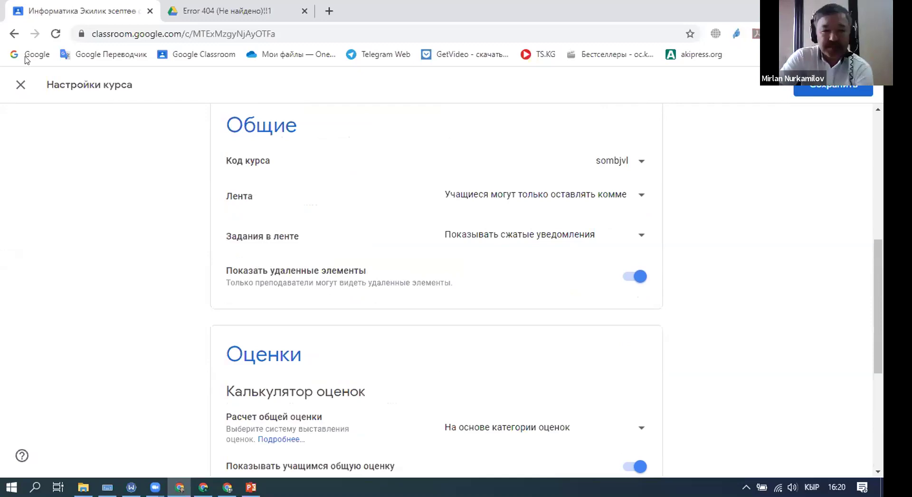
{"action": "left_click", "coordinate": [20, 84]}
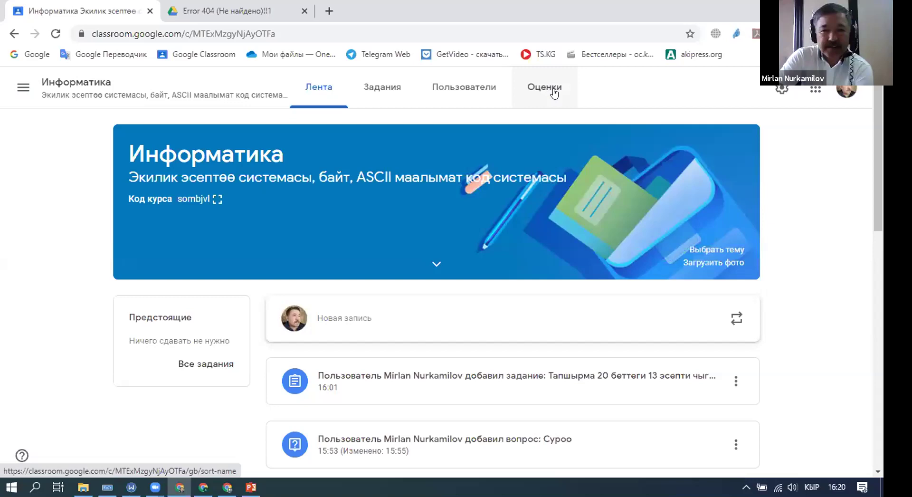
Step: Open the course's gradebook and check the student's grade for the "Тапшырма 20 беттеги 13 эсепти чыгаргыл" assignment
{"action": "left_click", "coordinate": [554, 92]}
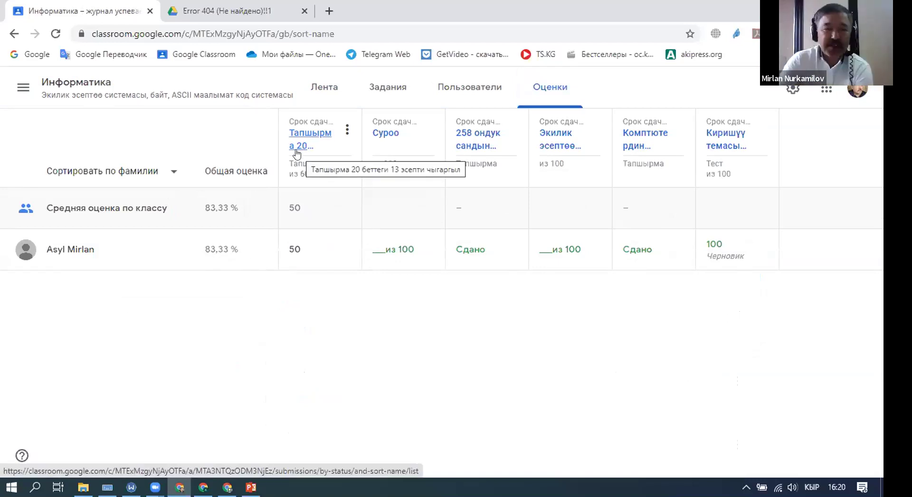
{"action": "left_click", "coordinate": [291, 246]}
{"action": "type", "text": "50"}
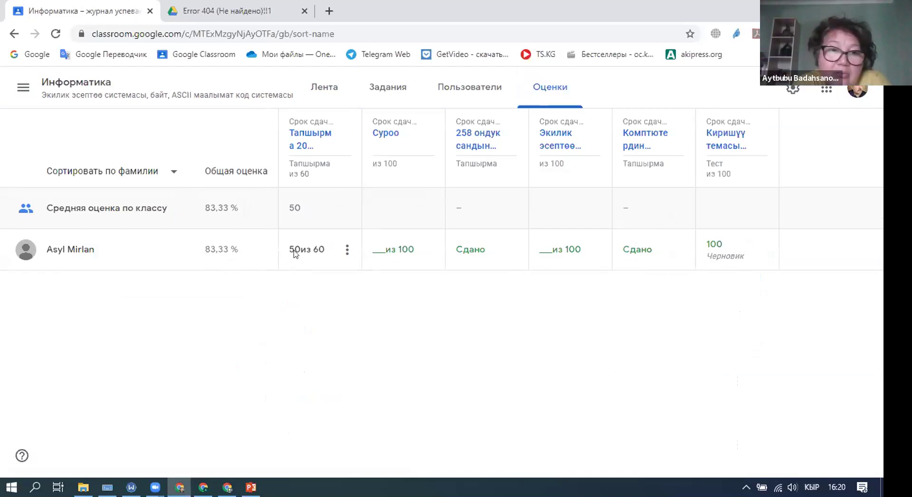
{"action": "key", "text": "Return"}
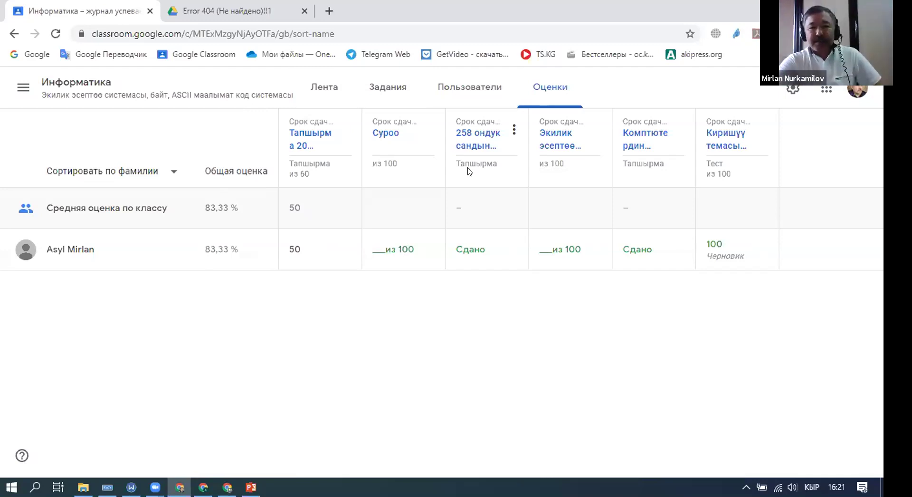
Step: Open the course's classwork page and view the actions available for the "Киришүү" topic
{"action": "left_click", "coordinate": [387, 87]}
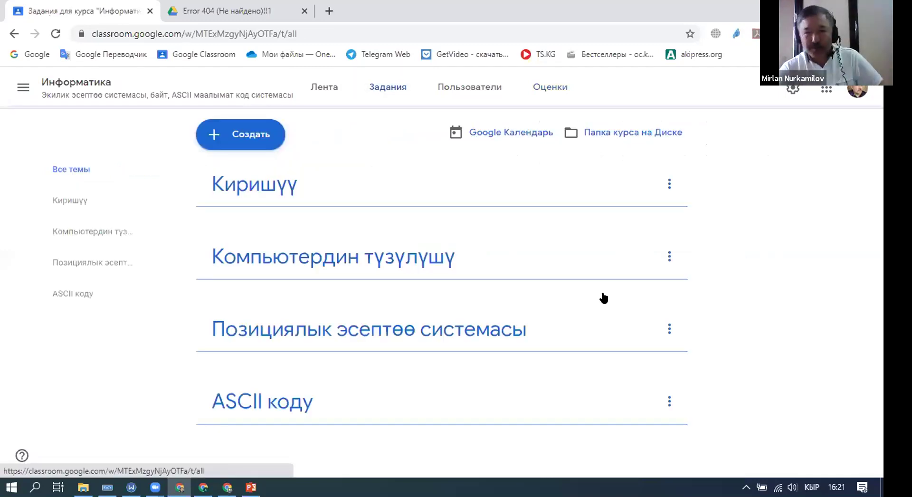
{"action": "left_click", "coordinate": [664, 184]}
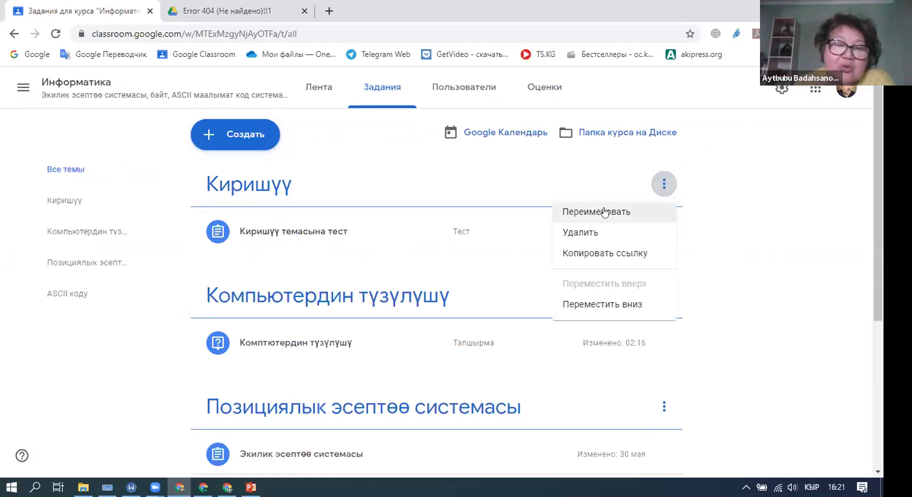
{"action": "left_click", "coordinate": [730, 252]}
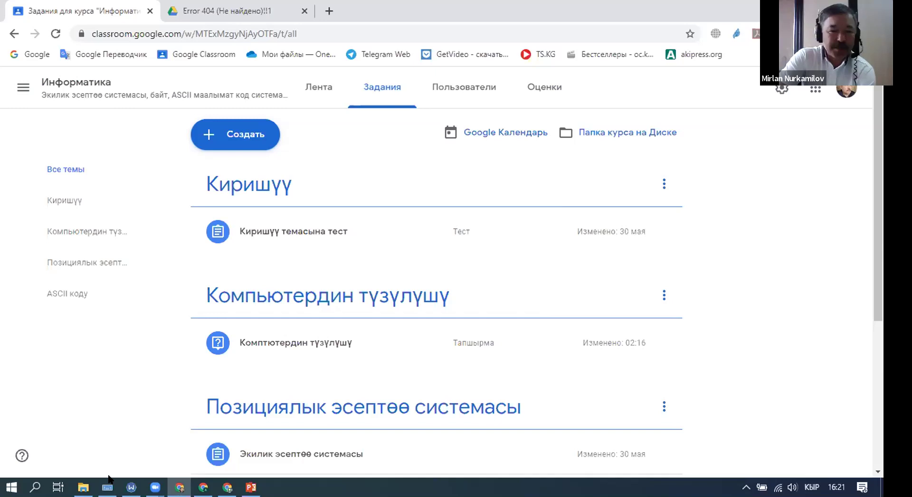
Step: Switch to the student's window, open the "Информатика" class and look through its classwork down to the "ASCII коду" topic
{"action": "left_click", "coordinate": [204, 487]}
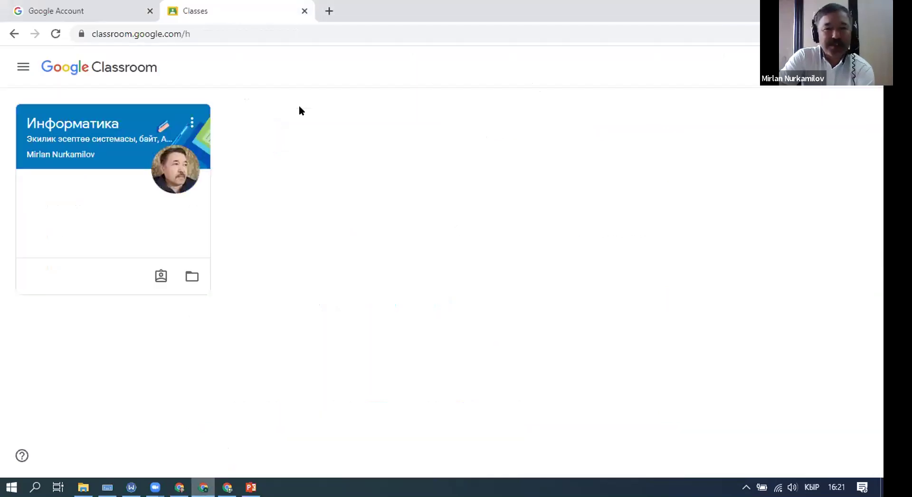
{"action": "left_click", "coordinate": [97, 125]}
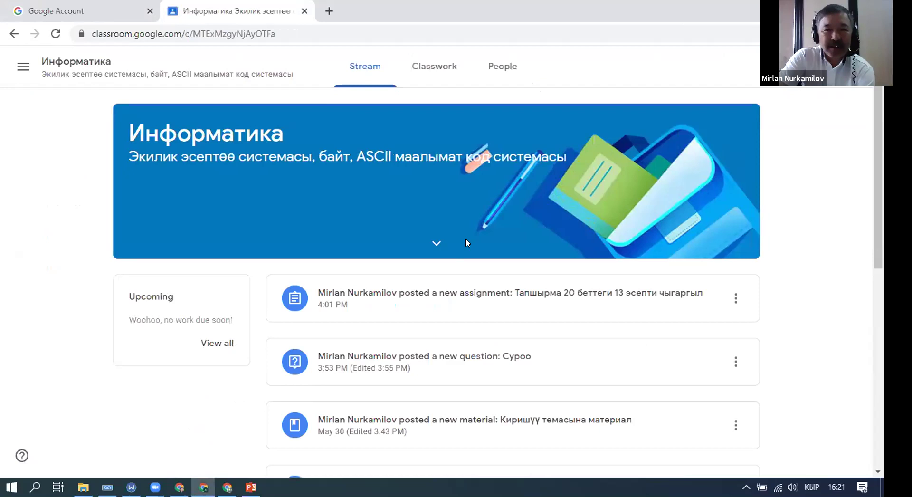
{"action": "left_click", "coordinate": [481, 68]}
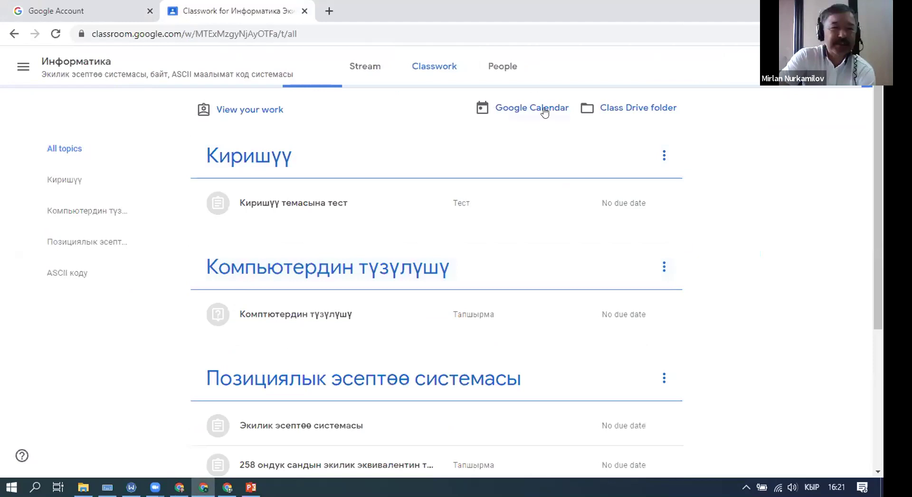
{"action": "scroll", "coordinate": [496, 187], "scroll_direction": "down", "scroll_amount": 3}
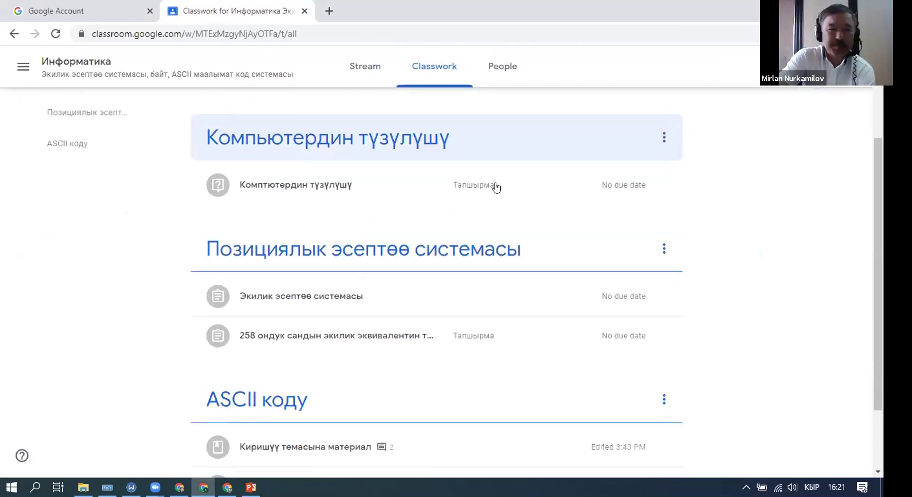
{"action": "scroll", "coordinate": [496, 187], "scroll_direction": "down", "scroll_amount": 2}
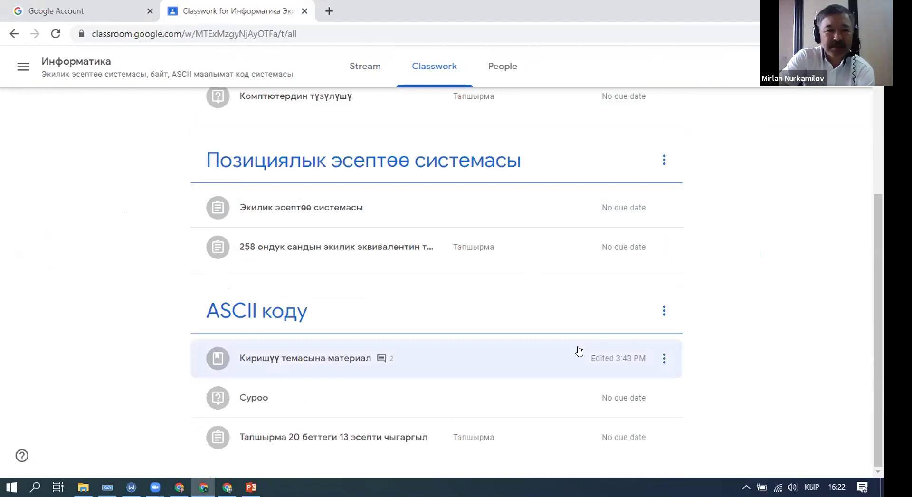
Step: Open the abuse report dialog for the "Тапшырма 20 беттеги 13 эсепти чыгаргыл" assignment, view its categories and close it
{"action": "scroll", "coordinate": [579, 349], "scroll_direction": "up", "scroll_amount": 5}
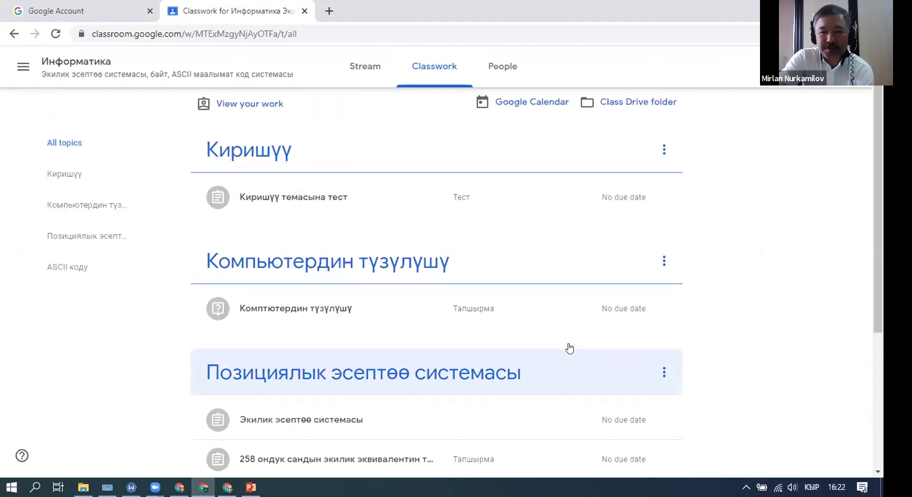
{"action": "scroll", "coordinate": [570, 348], "scroll_direction": "down", "scroll_amount": 5}
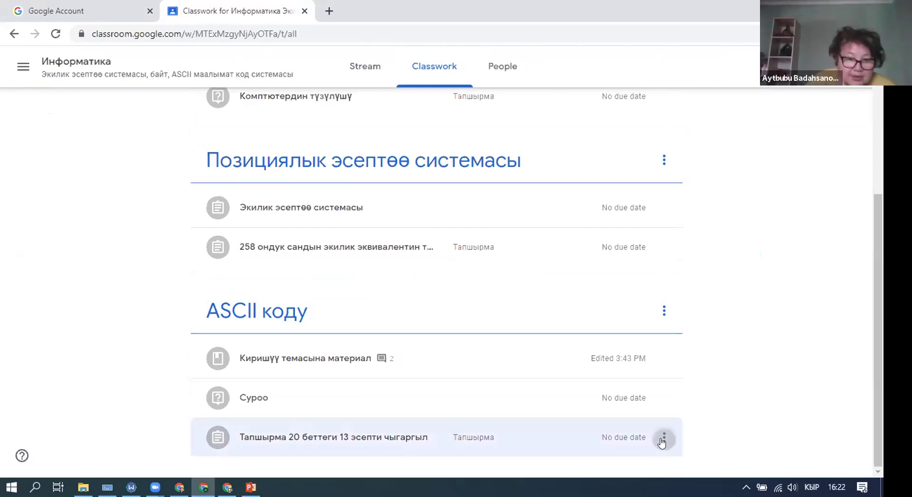
{"action": "left_click", "coordinate": [663, 439]}
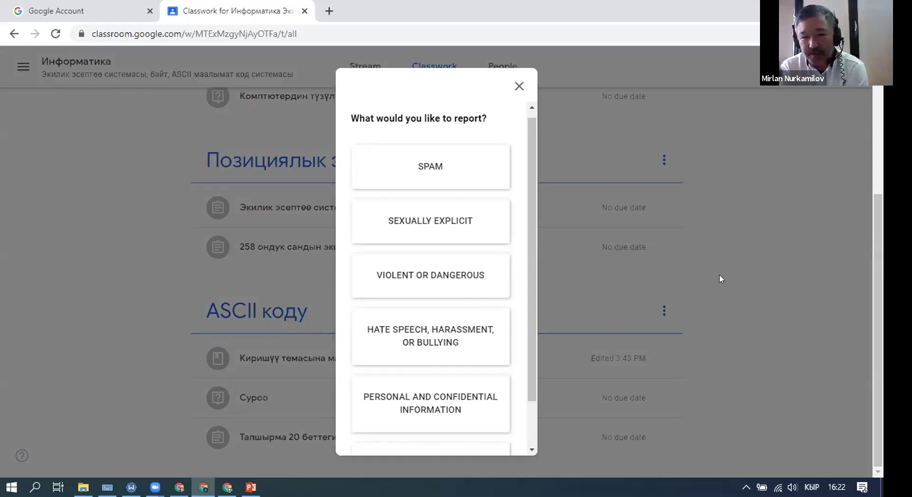
{"action": "left_click", "coordinate": [519, 86]}
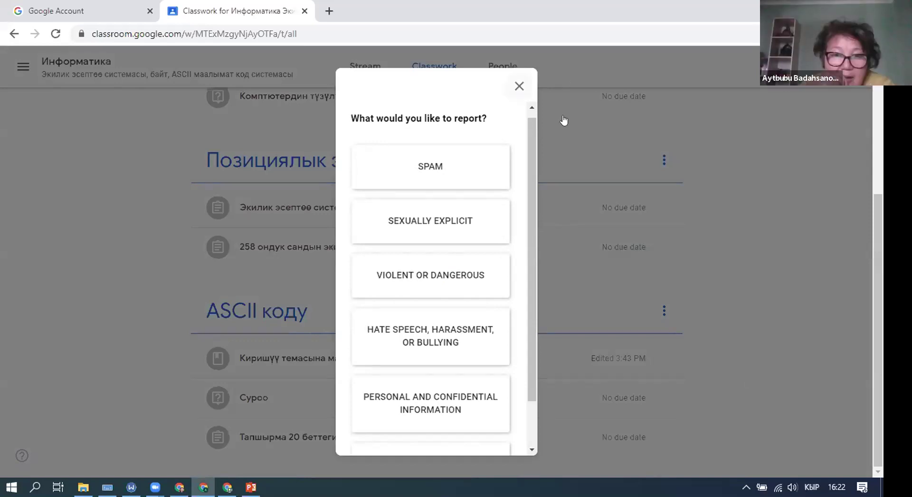
Step: Leave the report dialog and look through the student's classwork list between the "Киришүү" and "ASCII коду" topics
{"action": "left_click", "coordinate": [682, 214]}
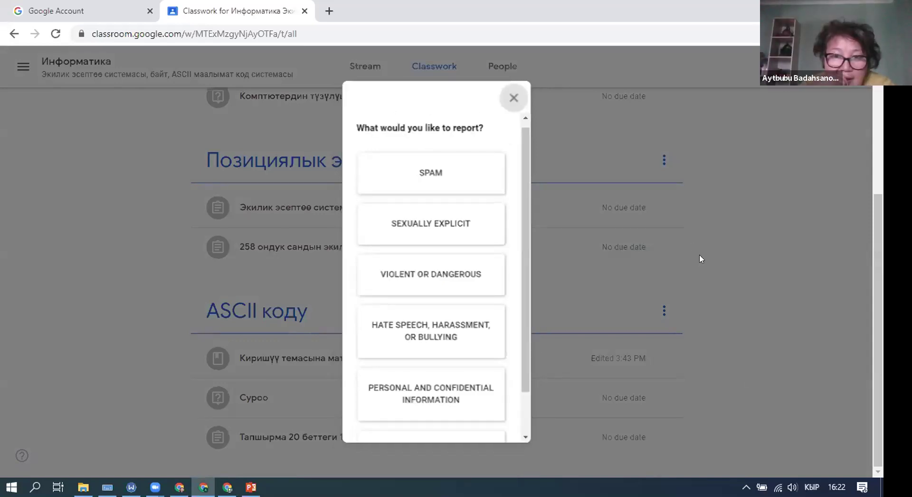
{"action": "left_click", "coordinate": [700, 259]}
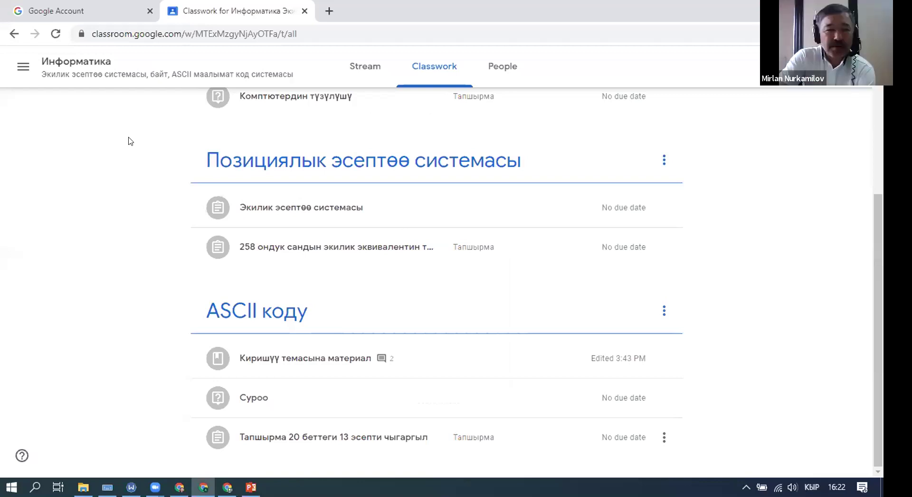
{"action": "scroll", "coordinate": [237, 144], "scroll_direction": "up", "scroll_amount": 5}
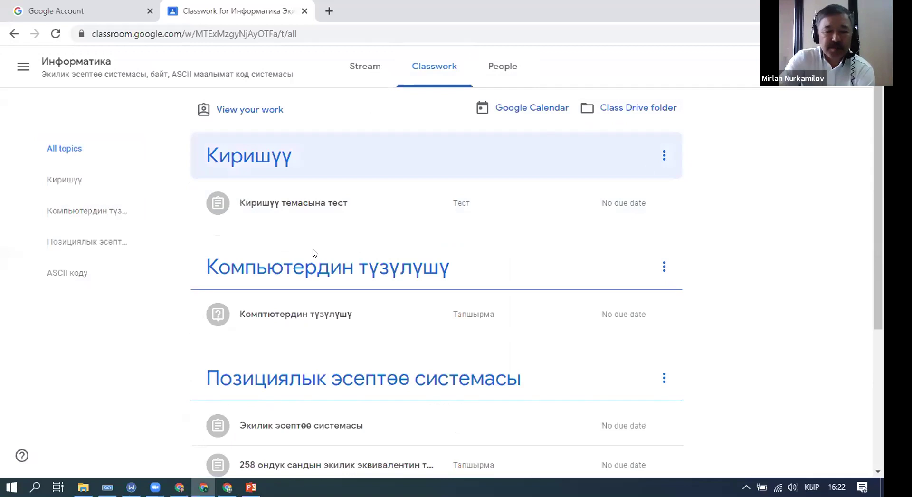
{"action": "scroll", "coordinate": [296, 442], "scroll_direction": "down", "scroll_amount": 5}
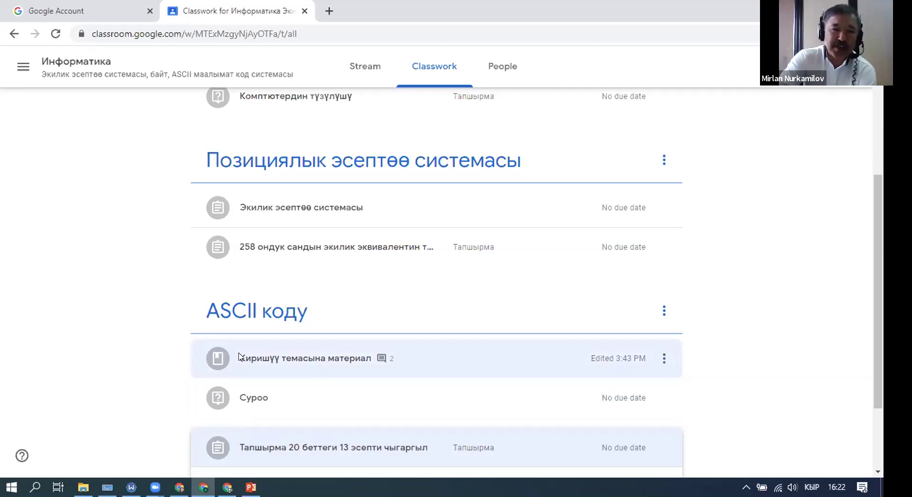
{"action": "scroll", "coordinate": [231, 364], "scroll_direction": "up", "scroll_amount": 5}
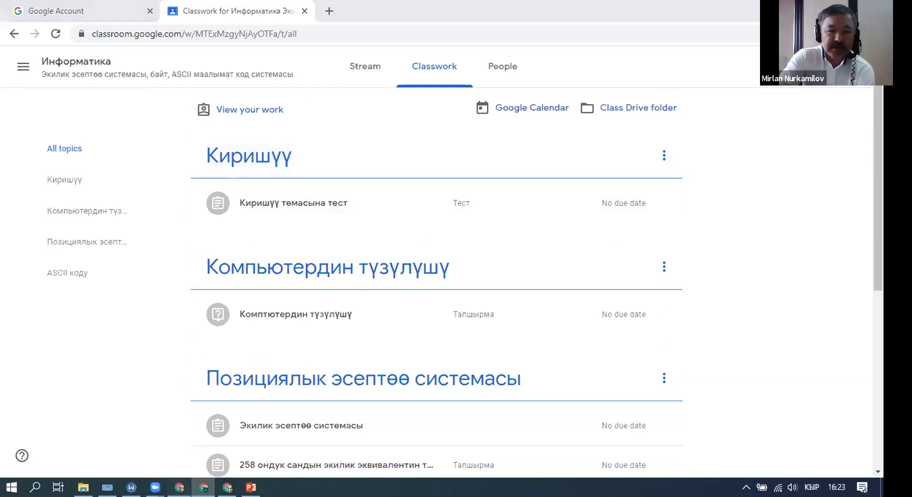
Step: In the teacher's window, view the "Комптютердин түзүлүшү" question's submitted answers and details, and return to the classwork page
{"action": "left_click", "coordinate": [203, 486]}
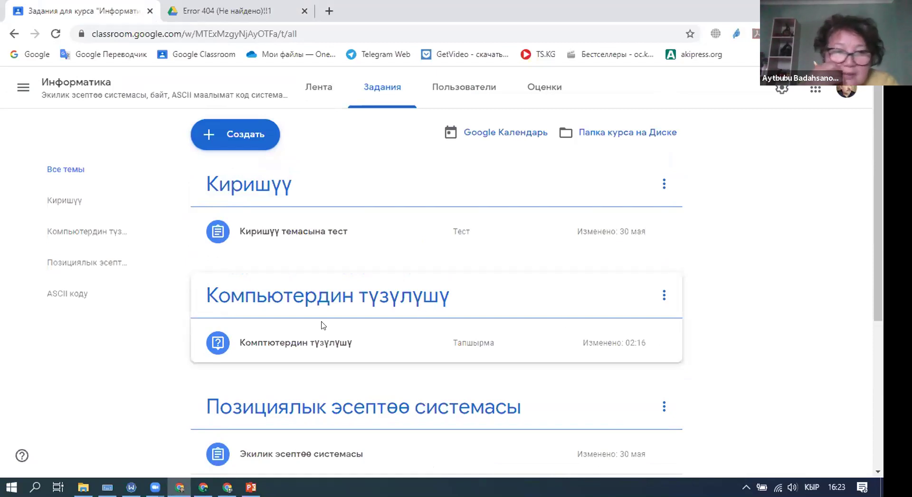
{"action": "left_click", "coordinate": [334, 298]}
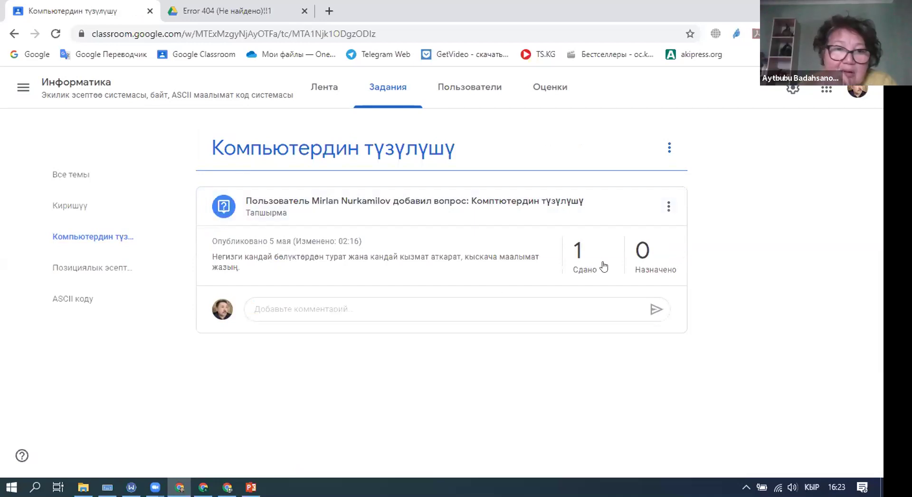
{"action": "left_click", "coordinate": [584, 270]}
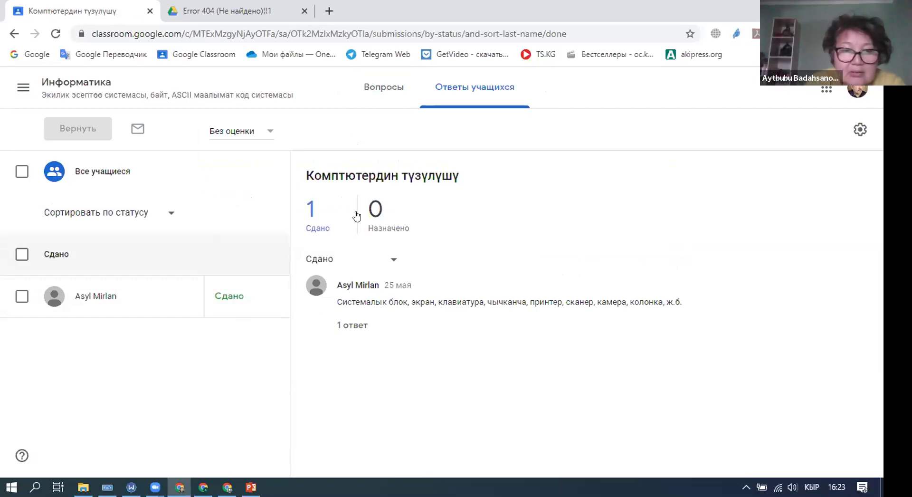
{"action": "left_click", "coordinate": [360, 94]}
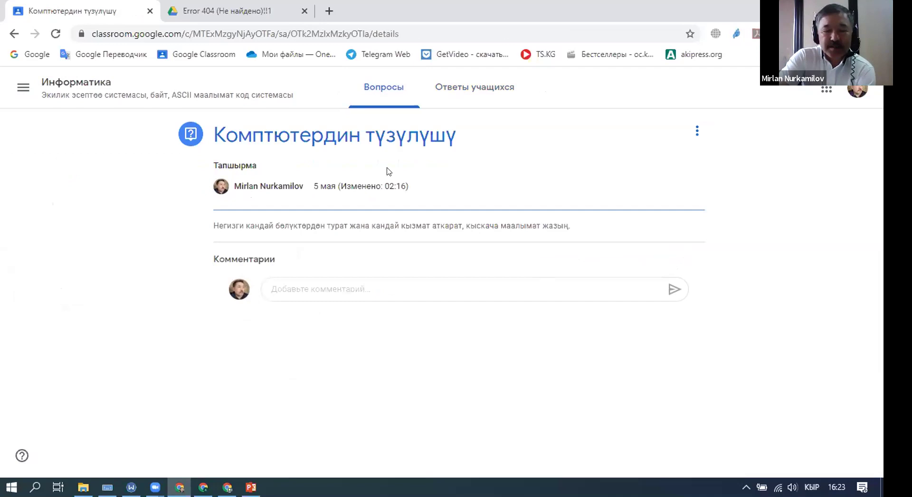
{"action": "left_click", "coordinate": [20, 90]}
{"action": "left_click", "coordinate": [106, 103]}
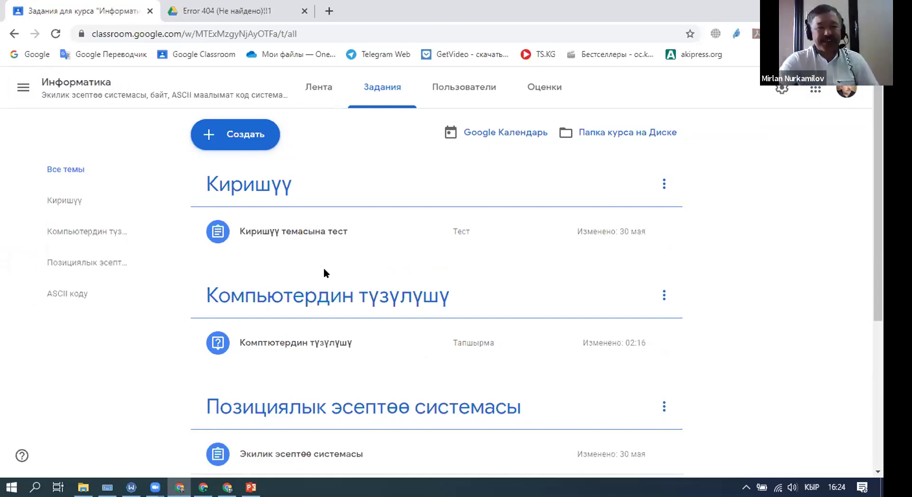
Step: Switch to the student's window to view the classwork for all topics, and return to the teacher's window
{"action": "left_click", "coordinate": [204, 487]}
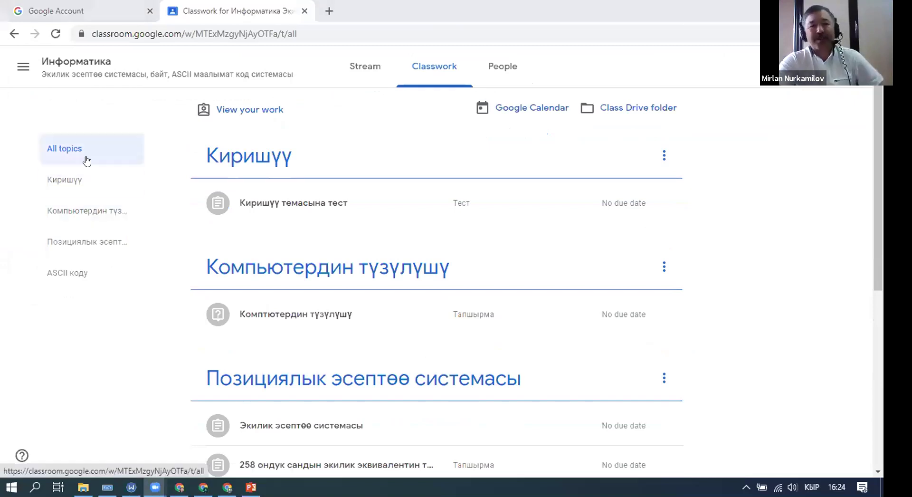
{"action": "left_click", "coordinate": [106, 149]}
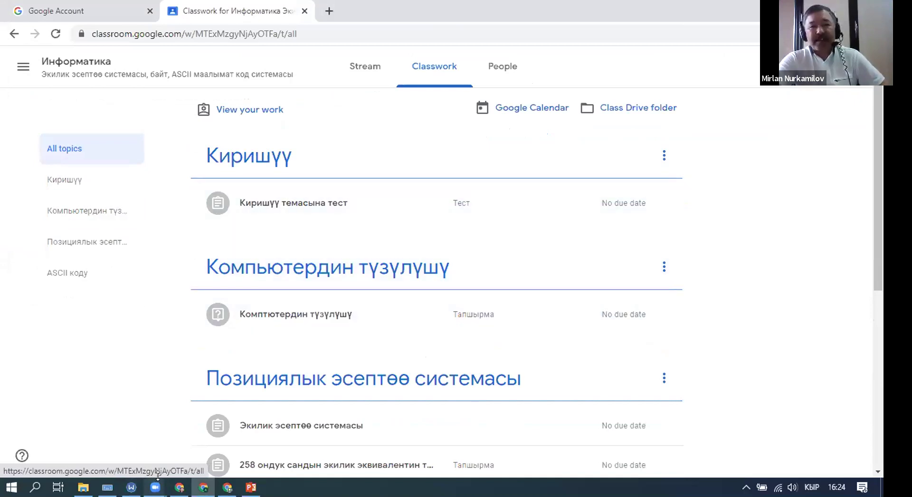
{"action": "left_click", "coordinate": [180, 487]}
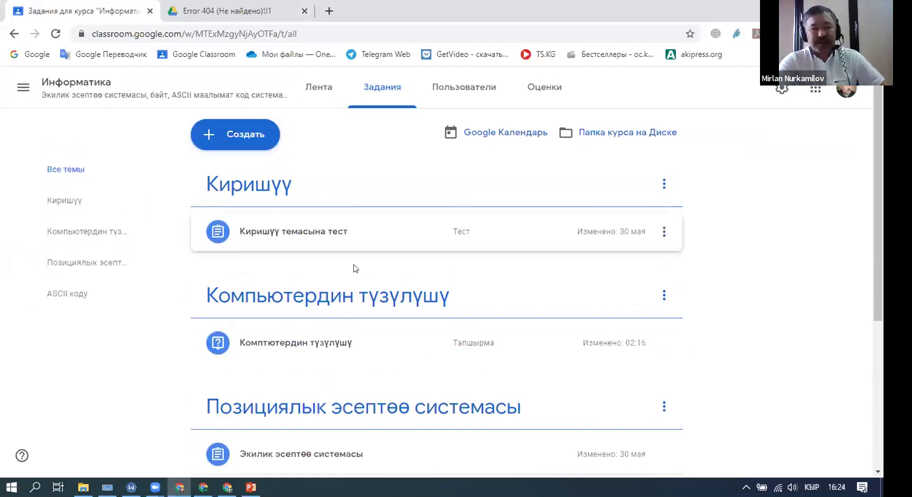
Step: Look through the teacher's classwork and expand "Киришүү темасына материал" under "ASCII коду" to view its attachments
{"action": "scroll", "coordinate": [305, 361], "scroll_direction": "down", "scroll_amount": 3}
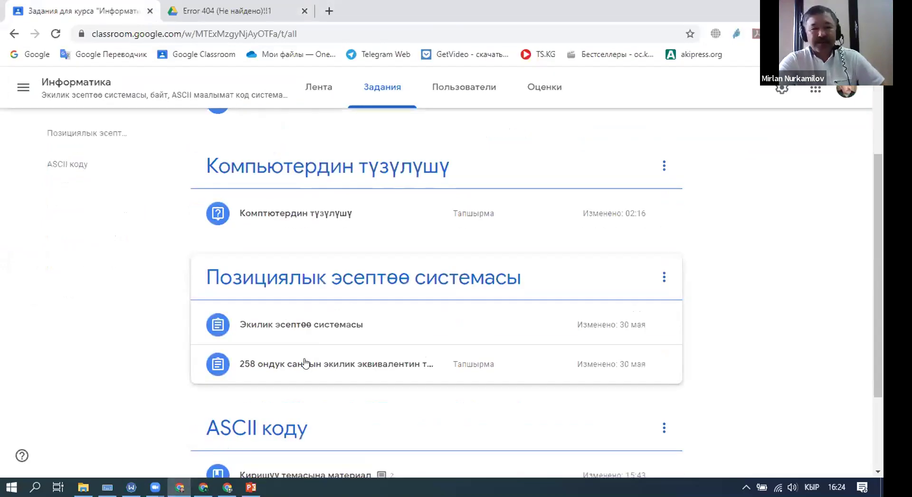
{"action": "scroll", "coordinate": [304, 363], "scroll_direction": "down", "scroll_amount": 2}
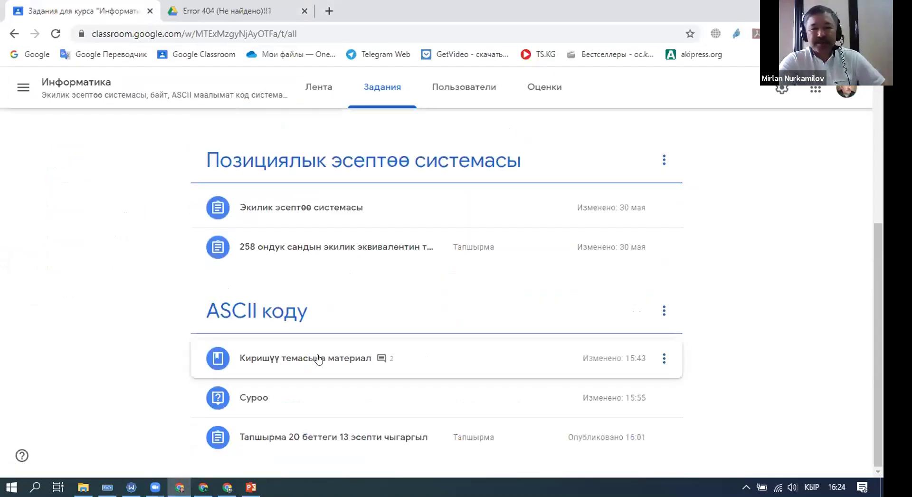
{"action": "left_click", "coordinate": [438, 372]}
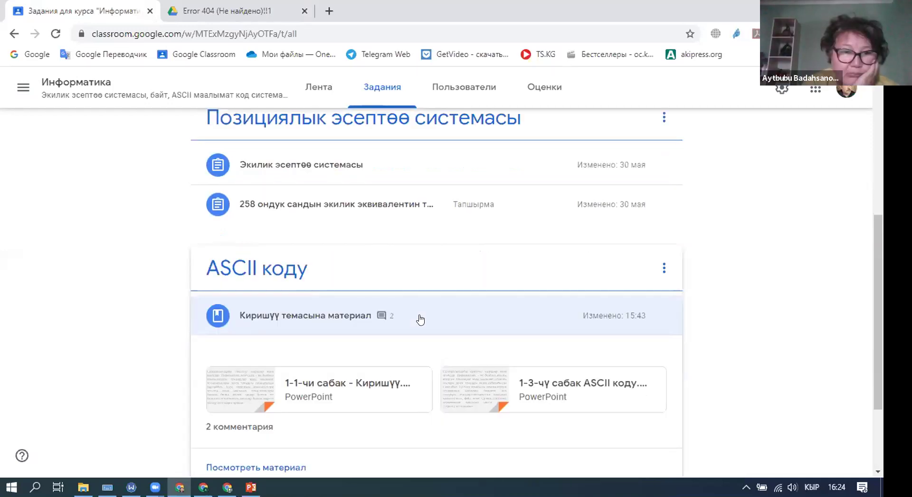
{"action": "scroll", "coordinate": [424, 323], "scroll_direction": "down", "scroll_amount": 2}
{"action": "scroll", "coordinate": [427, 328], "scroll_direction": "down", "scroll_amount": 1}
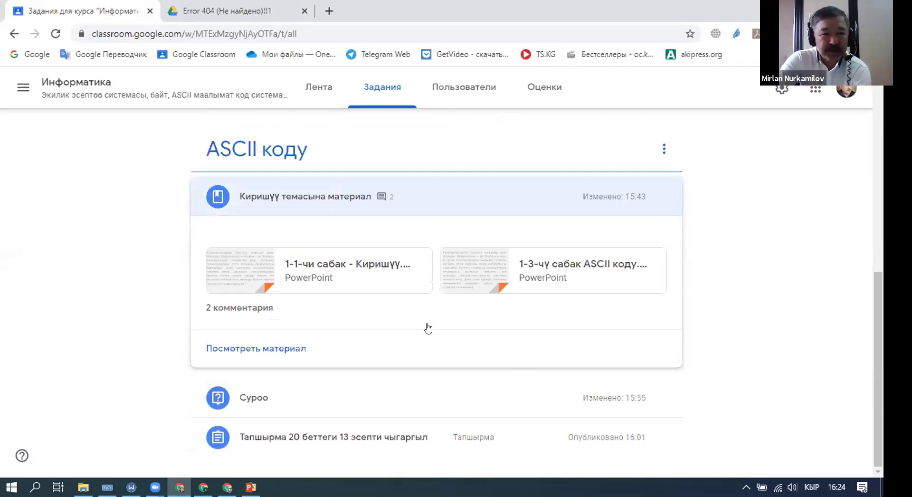
{"action": "scroll", "coordinate": [428, 327], "scroll_direction": "up", "scroll_amount": 10}
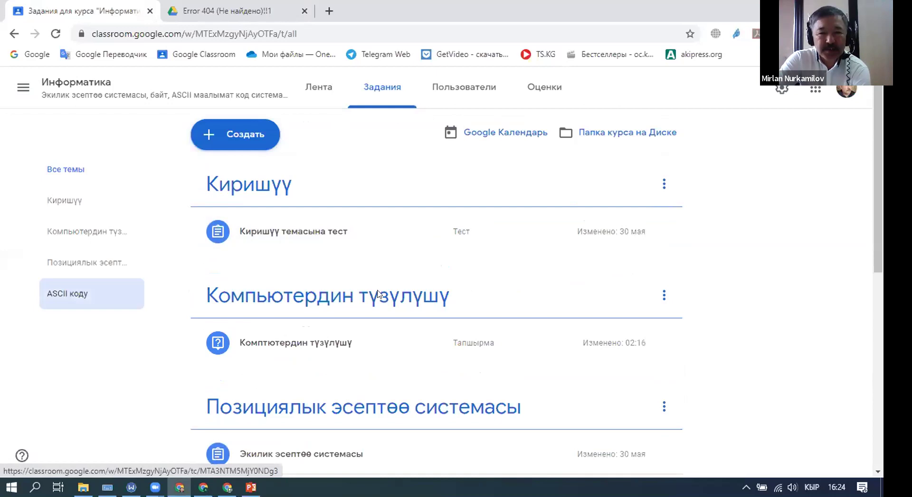
Step: Open the submitted answers to the "Суроо" question, keep them sorted by status and open the student's answer
{"action": "left_click", "coordinate": [378, 294]}
{"action": "left_click", "coordinate": [573, 316]}
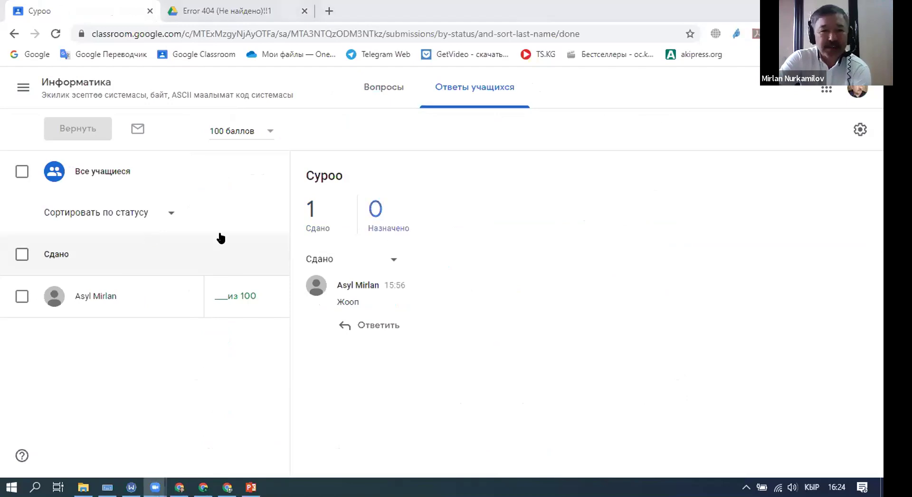
{"action": "left_click", "coordinate": [170, 212]}
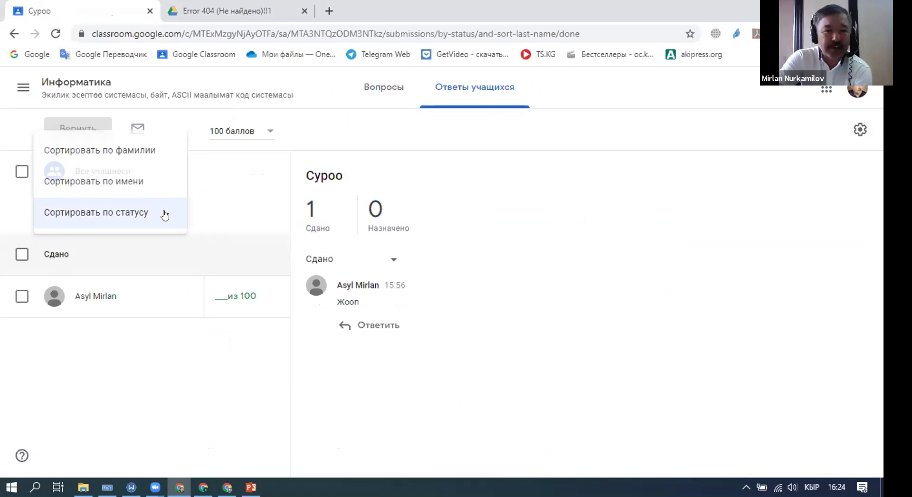
{"action": "left_click", "coordinate": [164, 214]}
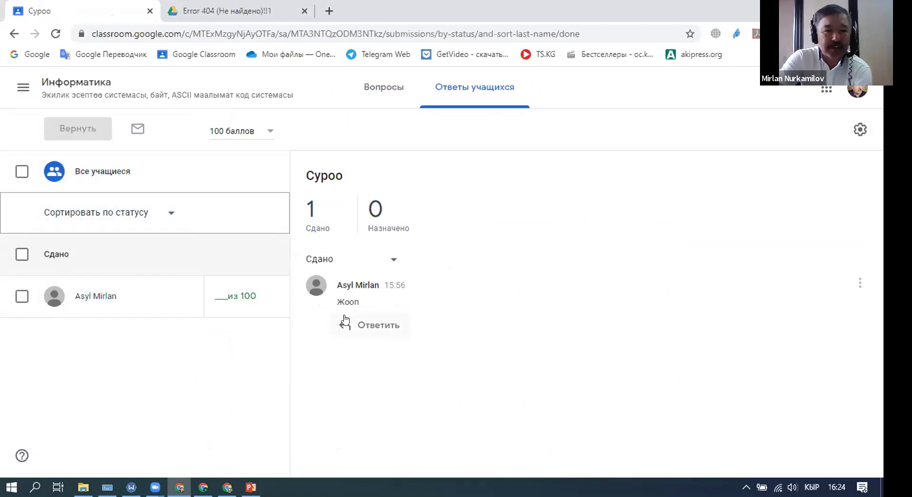
{"action": "left_click", "coordinate": [95, 295]}
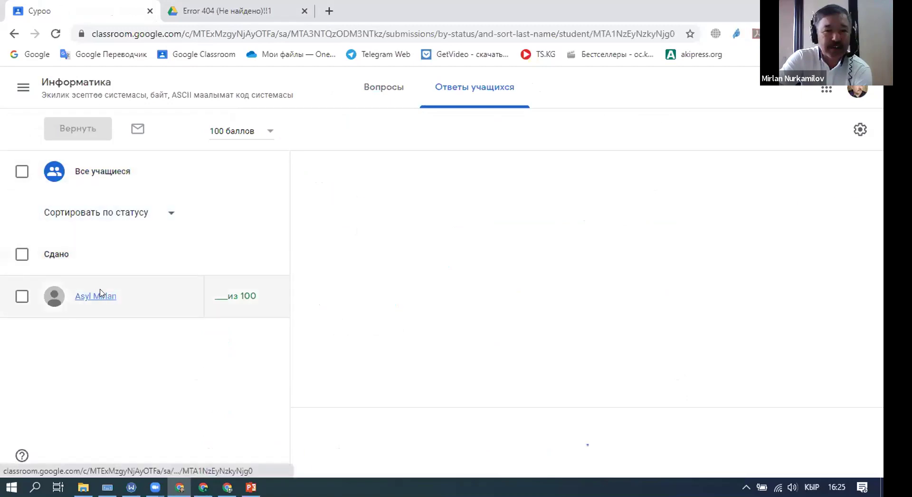
Step: Draft the comment "Коетратт" under the student's answer and select the submission for returning
{"action": "left_click", "coordinate": [340, 267]}
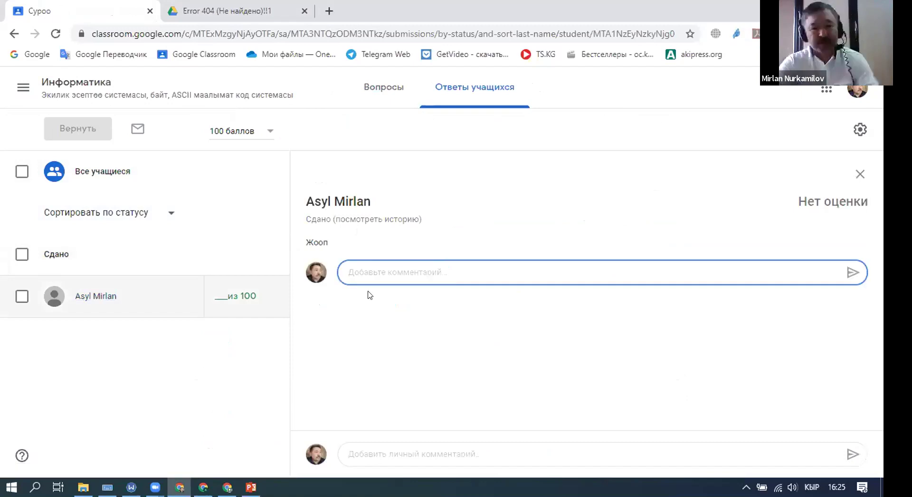
{"action": "type", "text": "Коетратт"}
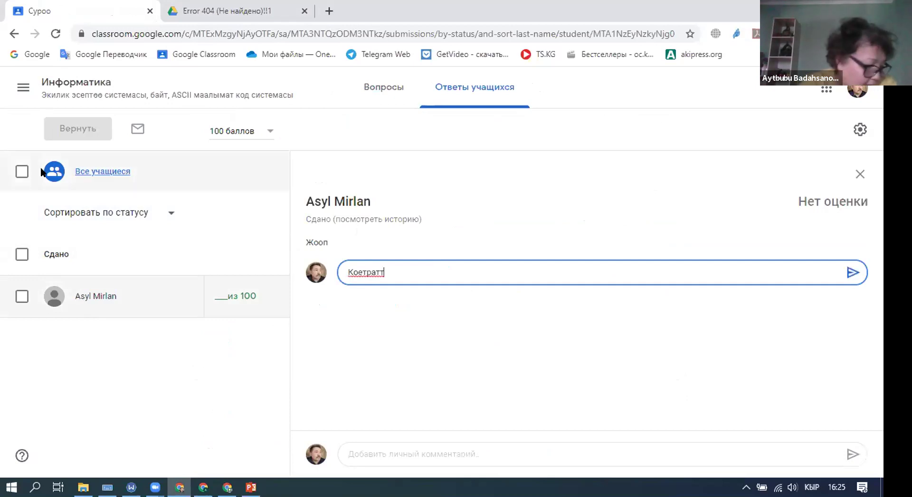
{"action": "left_click", "coordinate": [24, 296]}
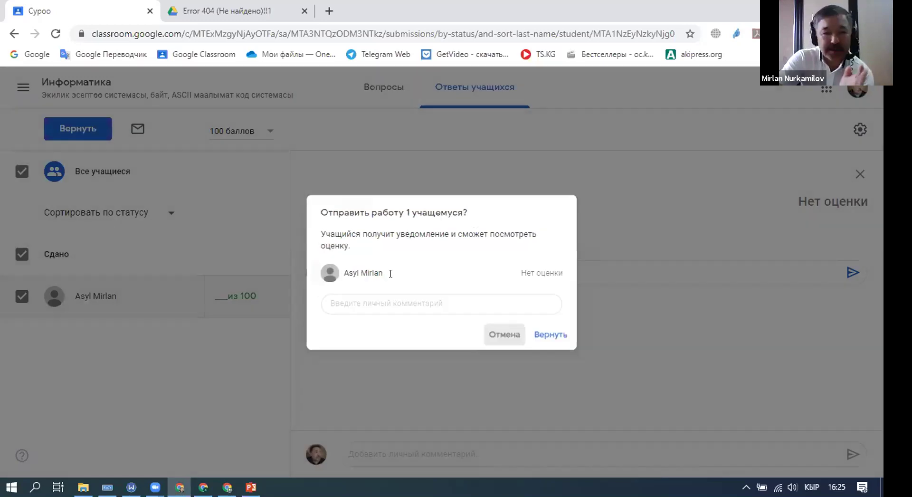
{"action": "left_click", "coordinate": [54, 303]}
Step: Replace the comment draft with "Тииркемеңиз" and return the selected submission to the student without a grade
{"action": "double_click", "coordinate": [359, 274]}
{"action": "type", "text": "Тиир"}
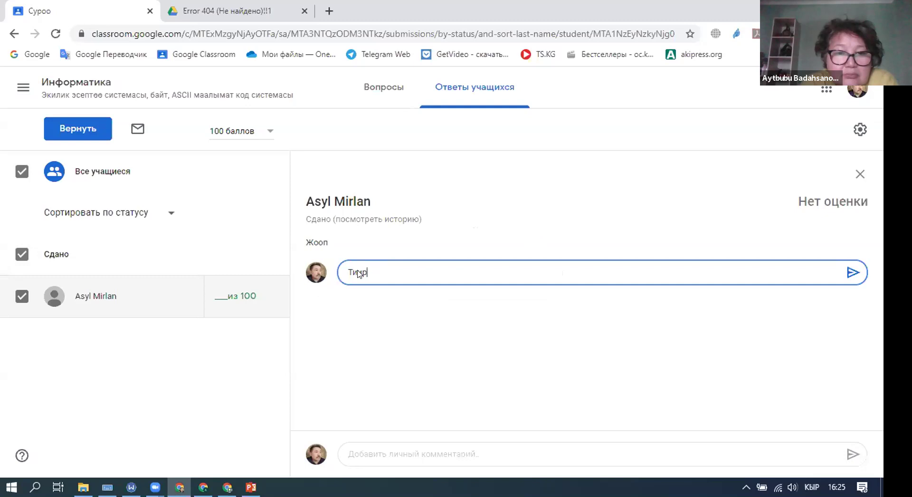
{"action": "type", "text": "кемени"}
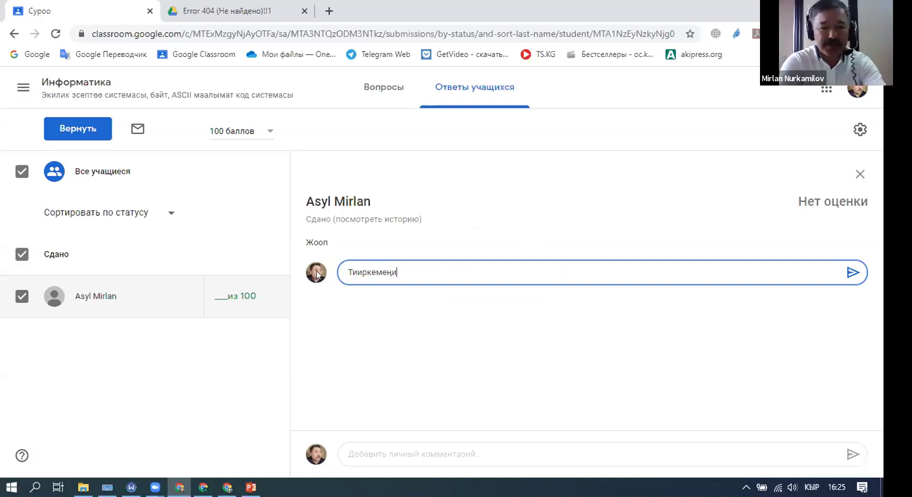
{"action": "type", "text": "з"}
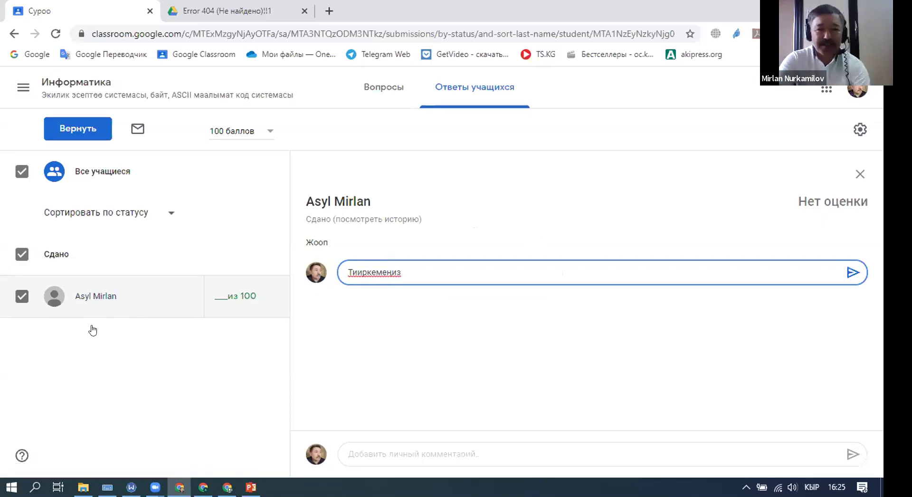
{"action": "left_click", "coordinate": [74, 126]}
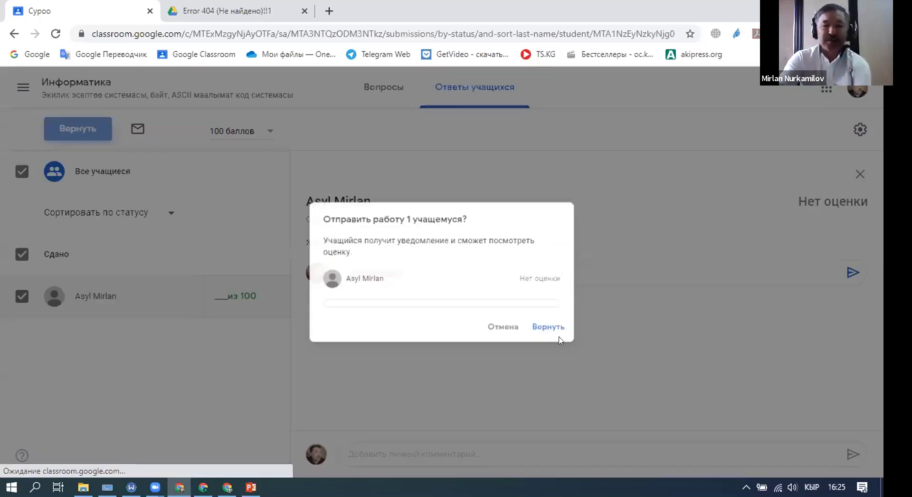
{"action": "left_click", "coordinate": [559, 340]}
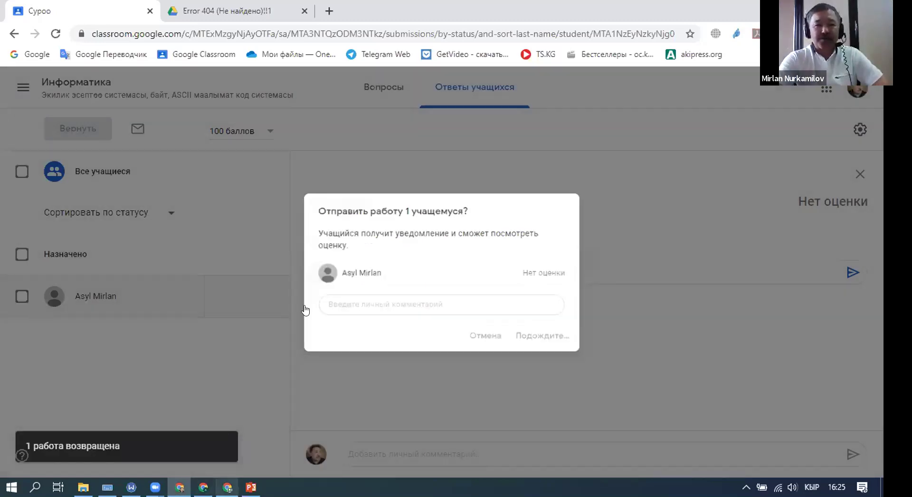
Step: Check the returned "Суроо" question in the student's classwork and go back to the teacher's window
{"action": "key", "text": "alt+Tab"}
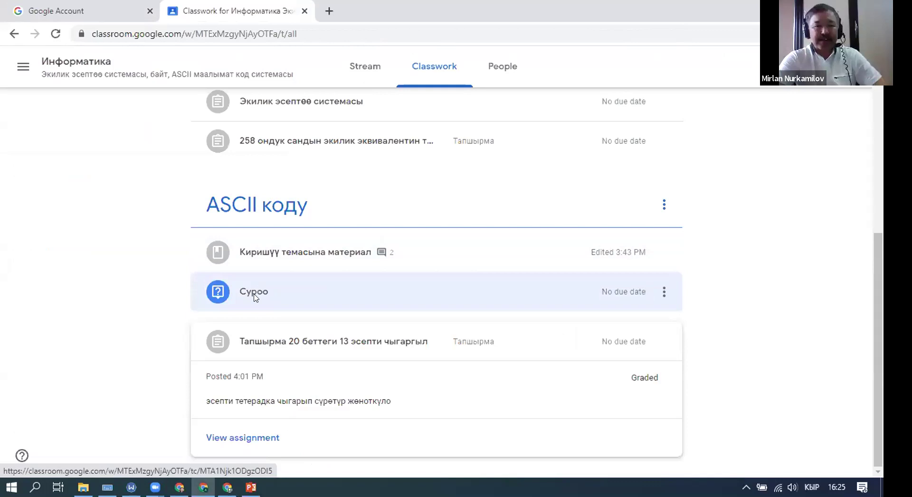
{"action": "scroll", "coordinate": [295, 255], "scroll_direction": "up", "scroll_amount": 4}
{"action": "key", "text": "alt+Tab"}
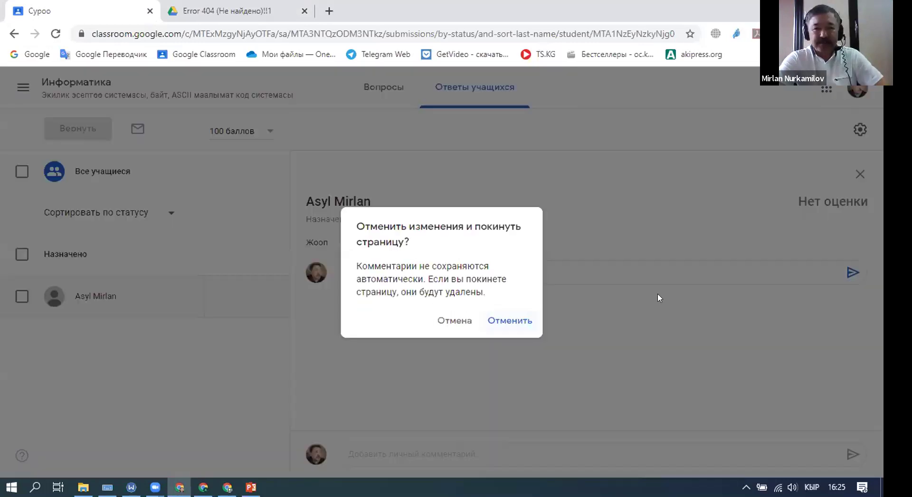
Step: Leave the submission page for the courses overview, discarding the unsent comment
{"action": "left_click", "coordinate": [38, 184]}
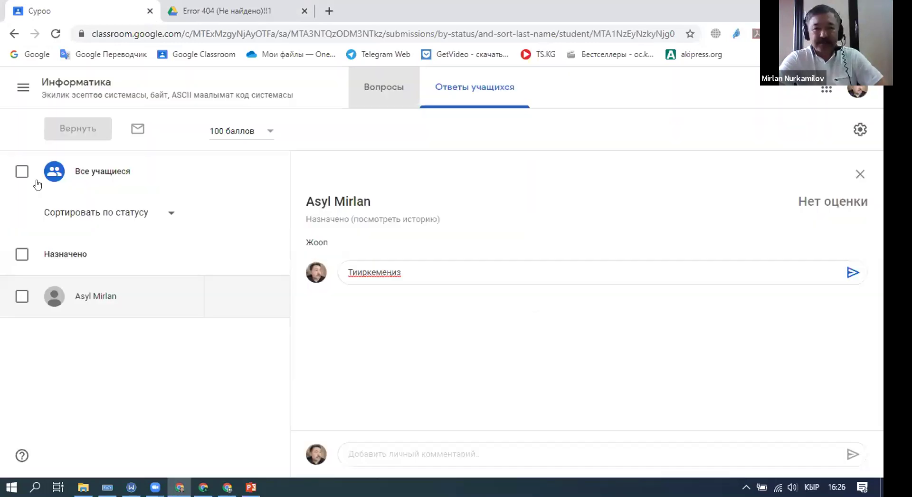
{"action": "left_click", "coordinate": [14, 89]}
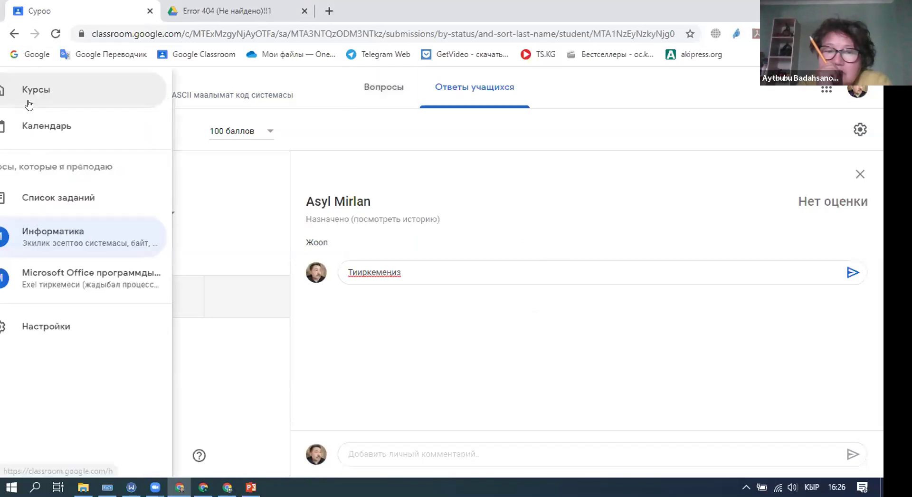
{"action": "left_click", "coordinate": [29, 105]}
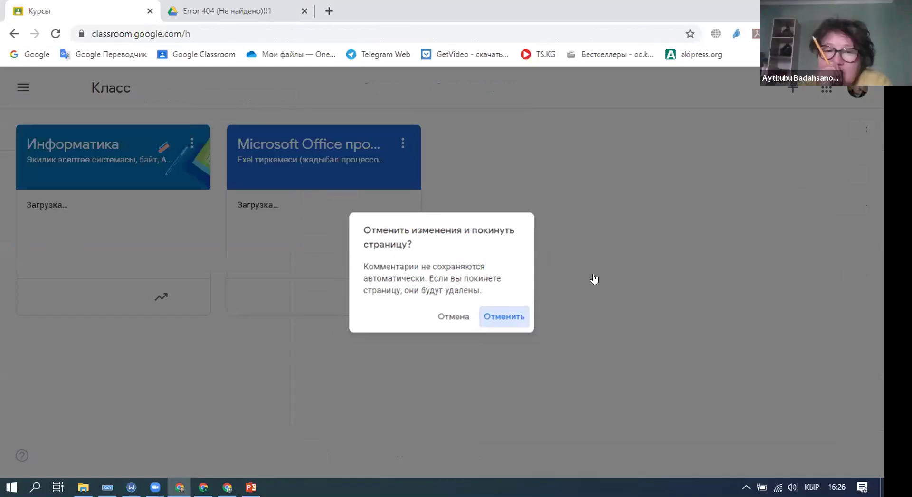
Step: Open the "Информатика" course and bring up the student work for the "Киришүү темасына тест" assignment
{"action": "left_click", "coordinate": [594, 279]}
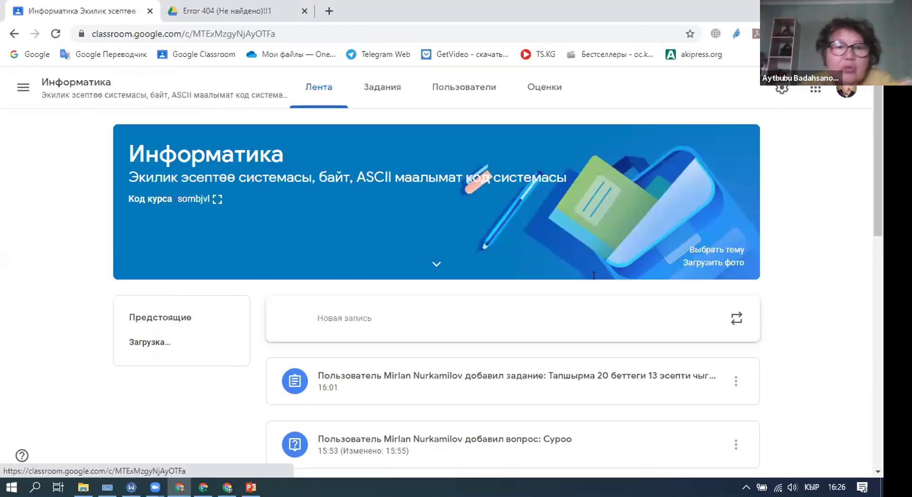
{"action": "scroll", "coordinate": [455, 311], "scroll_direction": "up", "scroll_amount": 3}
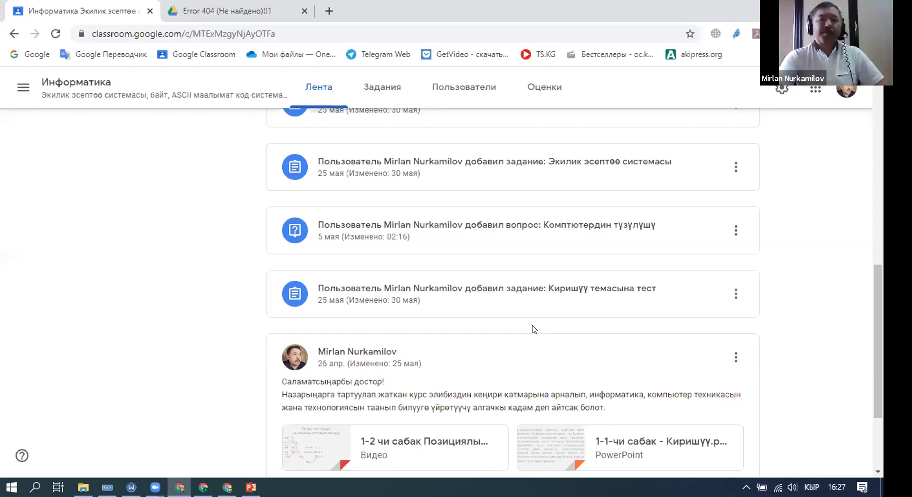
{"action": "scroll", "coordinate": [416, 245], "scroll_direction": "down", "scroll_amount": 1}
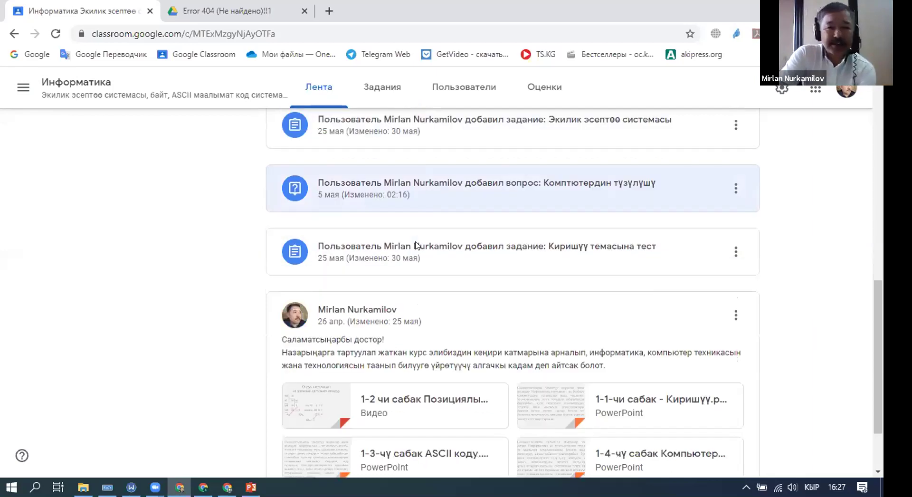
{"action": "scroll", "coordinate": [415, 245], "scroll_direction": "up", "scroll_amount": 3}
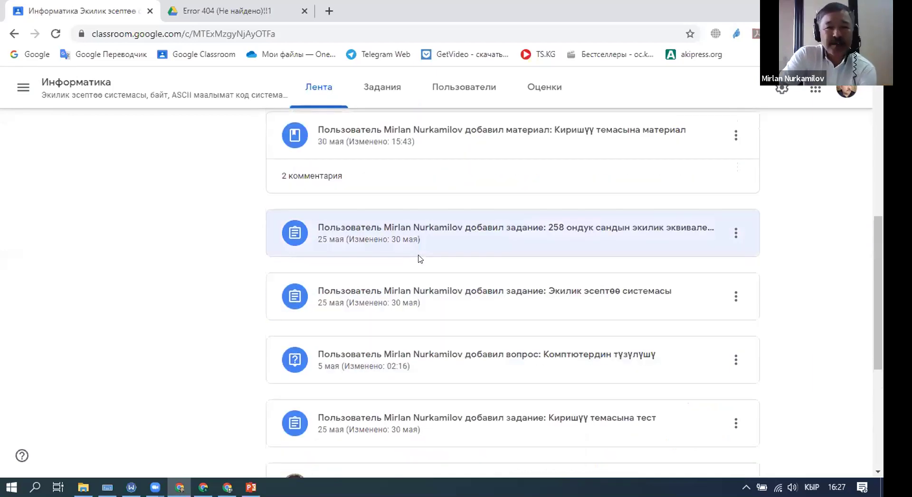
{"action": "scroll", "coordinate": [419, 259], "scroll_direction": "up", "scroll_amount": 4}
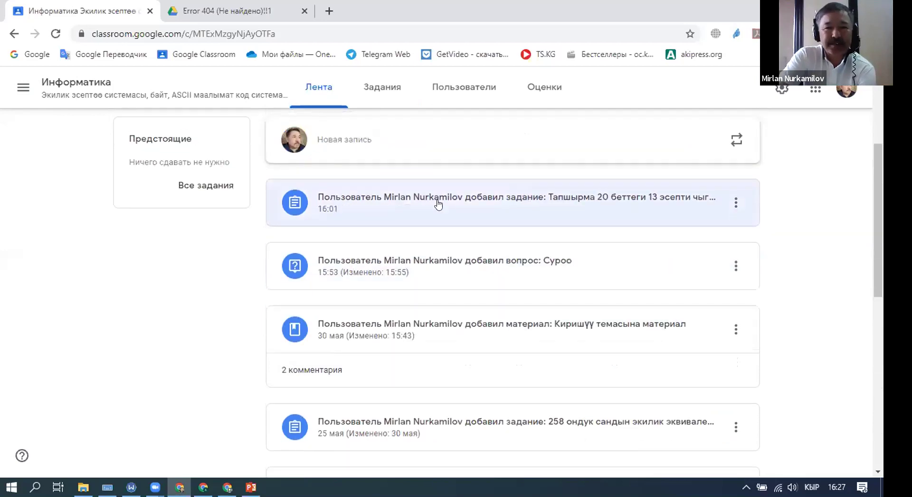
{"action": "scroll", "coordinate": [449, 269], "scroll_direction": "down", "scroll_amount": 5}
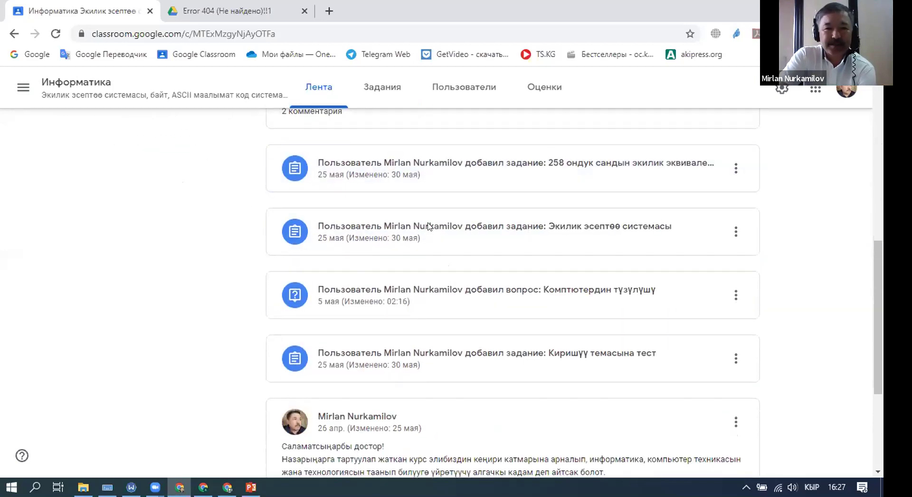
{"action": "scroll", "coordinate": [428, 226], "scroll_direction": "down", "scroll_amount": 1}
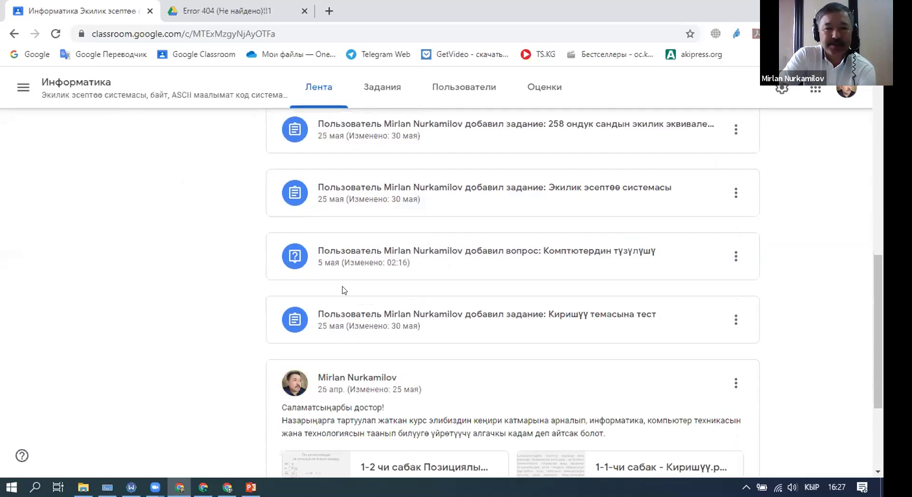
{"action": "left_click", "coordinate": [427, 335]}
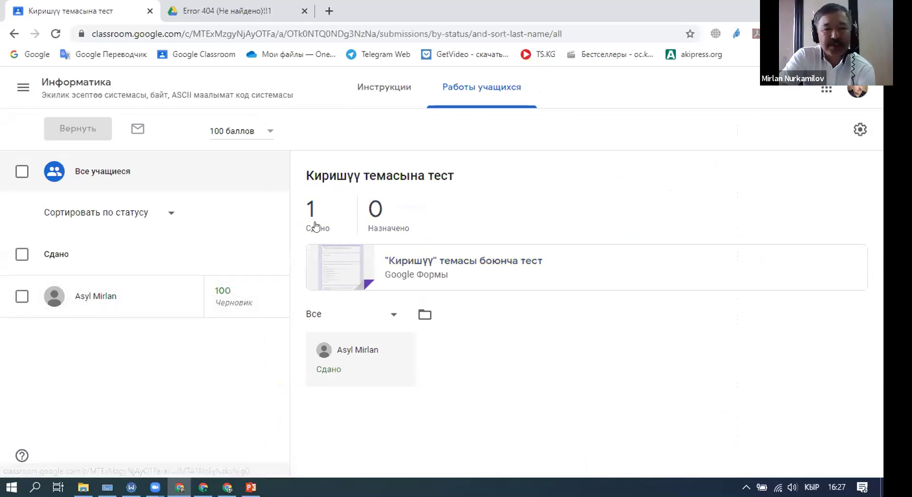
Step: Open the attached "Киришүү" test form, look through its questions and switch to editing the form
{"action": "left_click", "coordinate": [379, 266]}
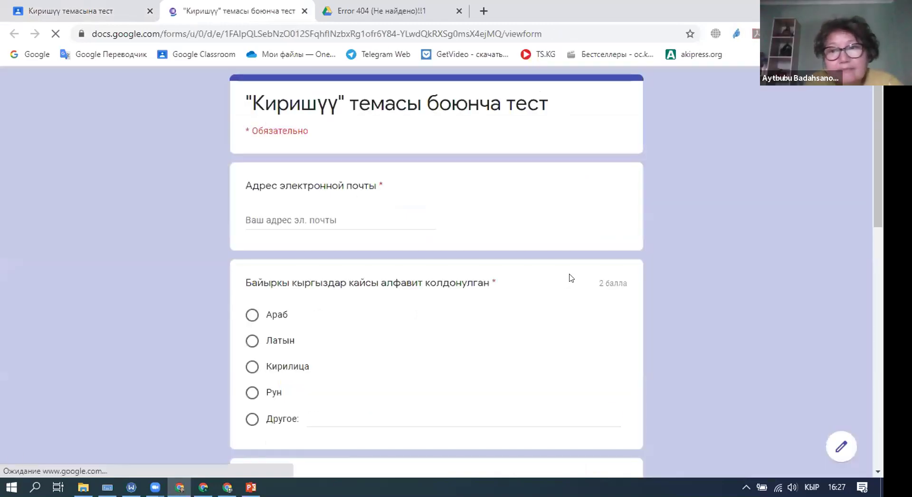
{"action": "scroll", "coordinate": [579, 313], "scroll_direction": "down", "scroll_amount": 4}
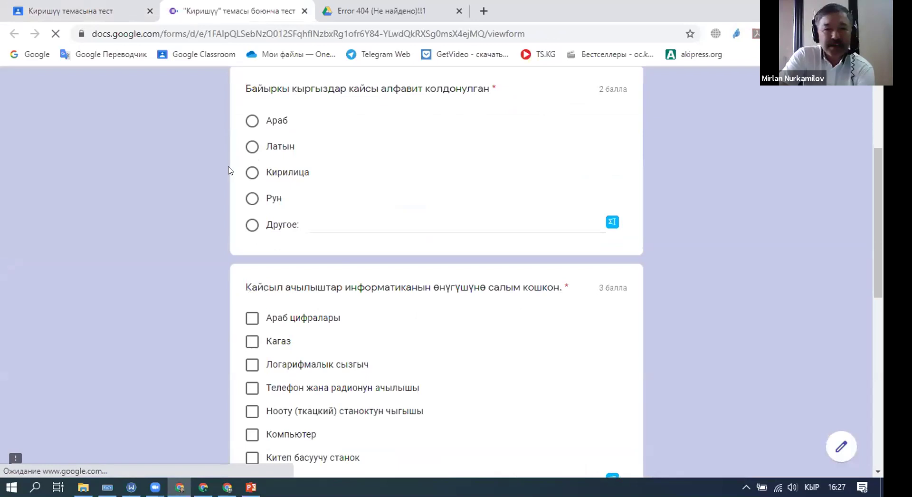
{"action": "scroll", "coordinate": [579, 314], "scroll_direction": "down", "scroll_amount": 4}
{"action": "scroll", "coordinate": [398, 214], "scroll_direction": "up", "scroll_amount": 8}
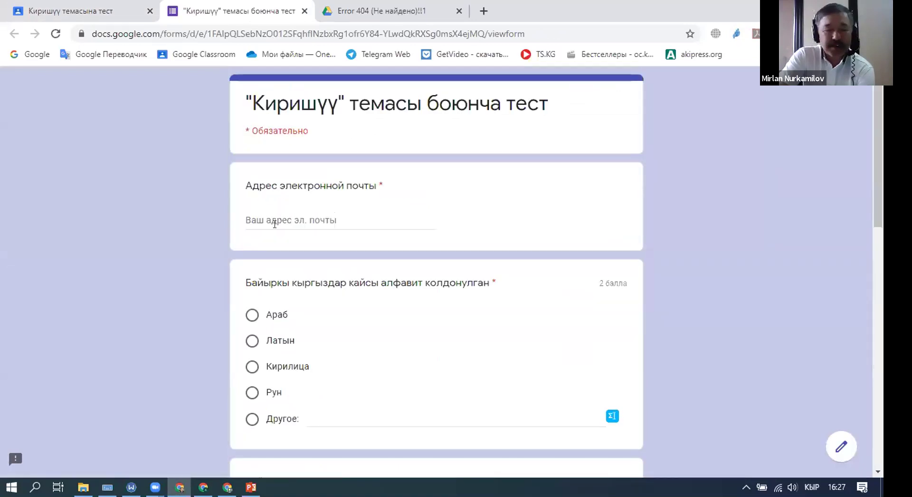
{"action": "scroll", "coordinate": [457, 346], "scroll_direction": "down", "scroll_amount": 1}
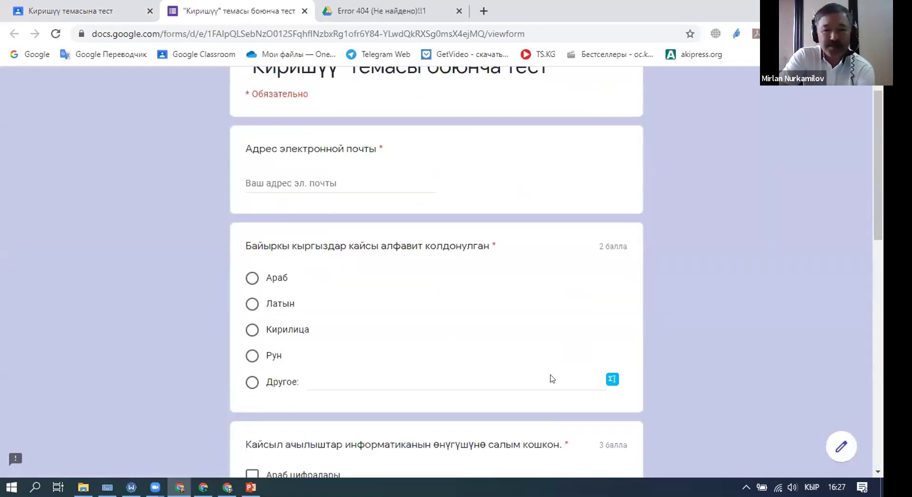
{"action": "scroll", "coordinate": [551, 379], "scroll_direction": "down", "scroll_amount": 2}
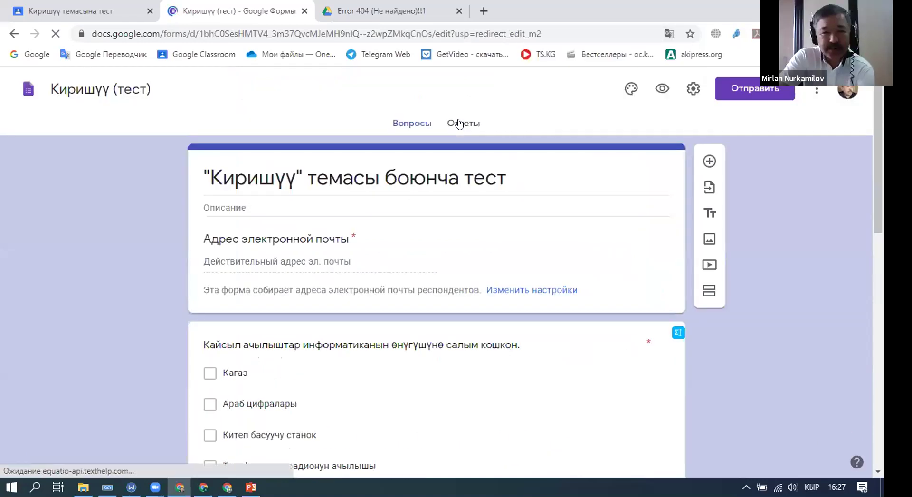
Step: Review the form's responses as a summary and by question, and switch to individual responses
{"action": "left_click", "coordinate": [463, 125]}
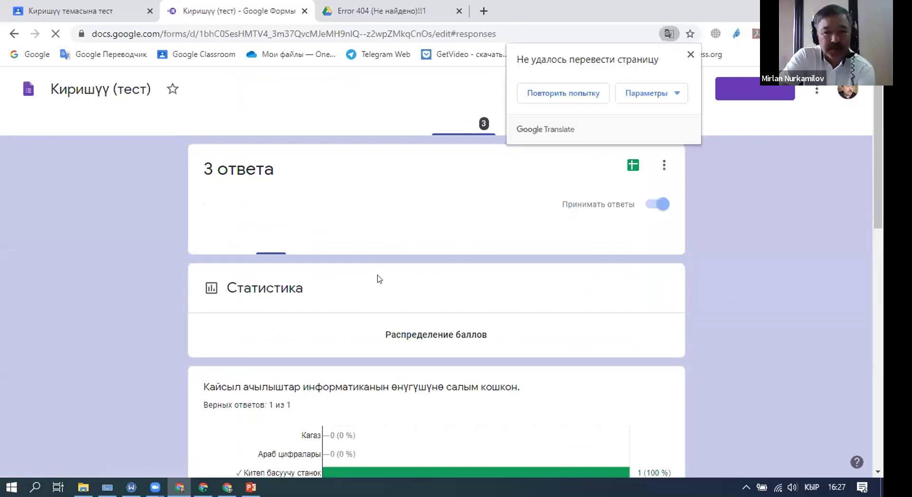
{"action": "scroll", "coordinate": [376, 268], "scroll_direction": "down", "scroll_amount": 3}
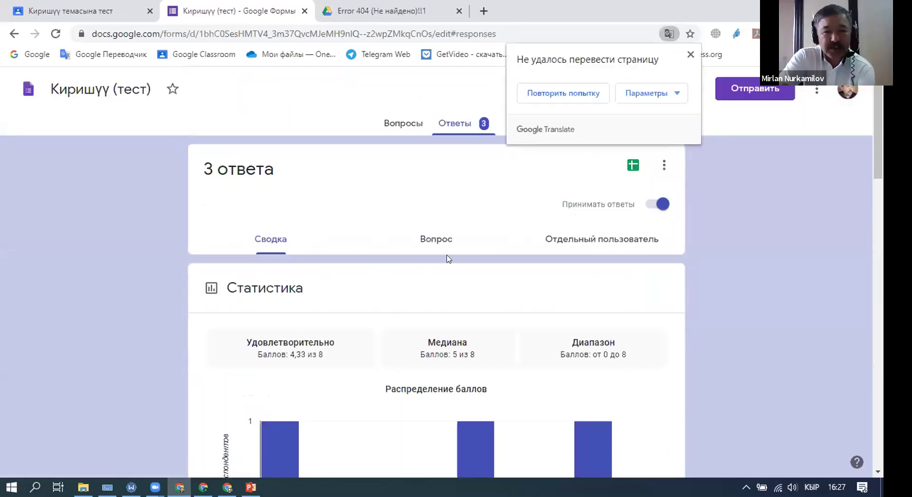
{"action": "left_click", "coordinate": [440, 240]}
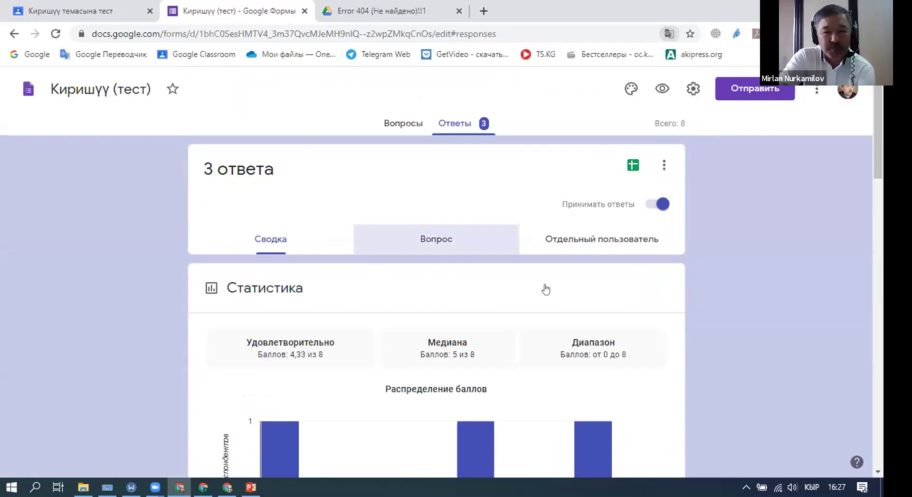
{"action": "scroll", "coordinate": [301, 202], "scroll_direction": "down", "scroll_amount": 2}
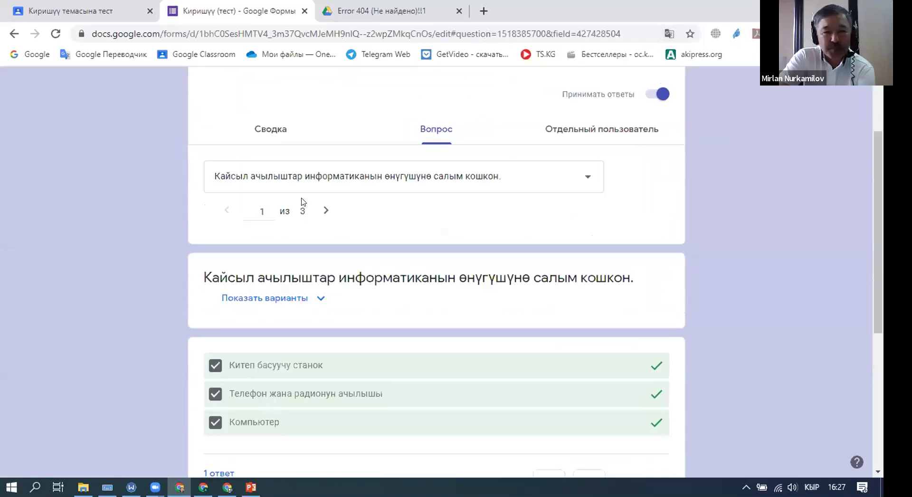
{"action": "scroll", "coordinate": [301, 202], "scroll_direction": "down", "scroll_amount": 2}
{"action": "scroll", "coordinate": [301, 202], "scroll_direction": "down", "scroll_amount": 3}
{"action": "scroll", "coordinate": [546, 380], "scroll_direction": "down", "scroll_amount": 1}
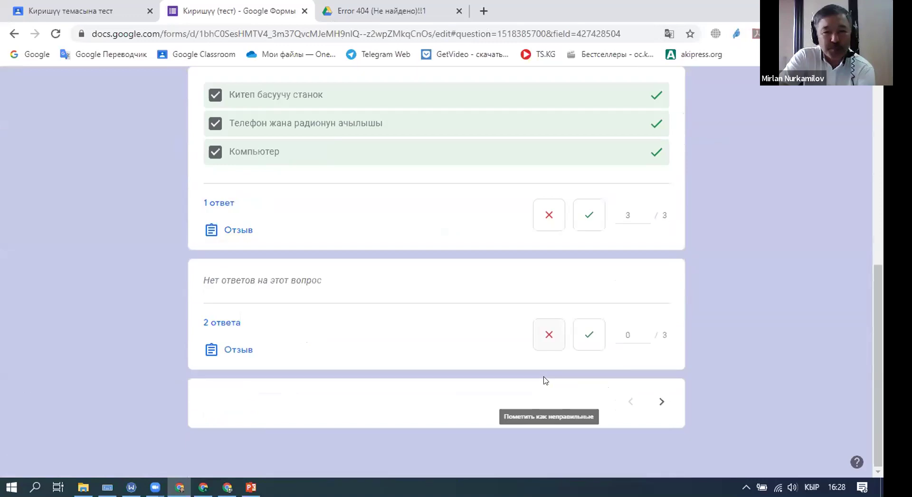
{"action": "scroll", "coordinate": [625, 268], "scroll_direction": "up", "scroll_amount": 4}
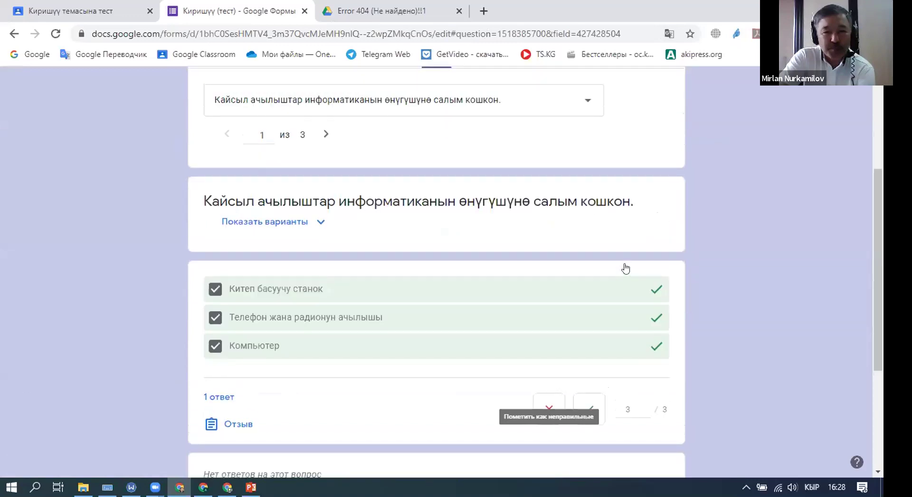
{"action": "scroll", "coordinate": [625, 269], "scroll_direction": "up", "scroll_amount": 4}
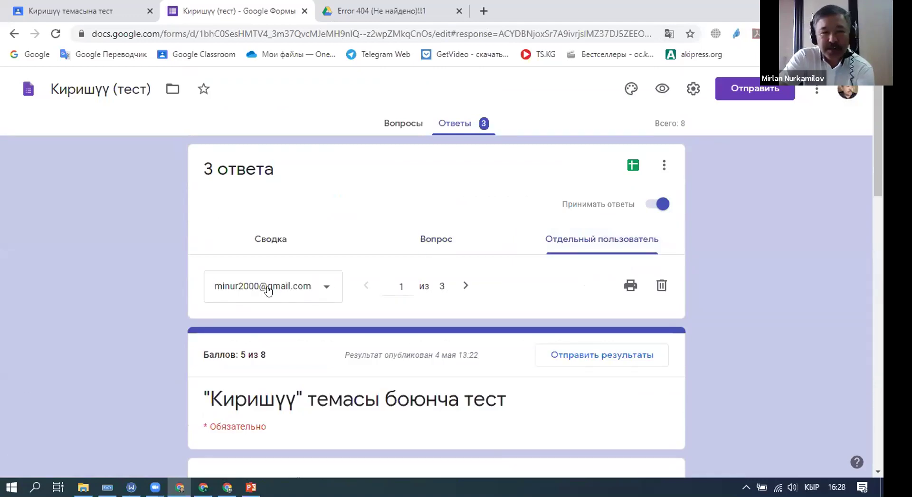
Step: Display the third respondent's individual response and review all of its graded answers
{"action": "left_click", "coordinate": [328, 287]}
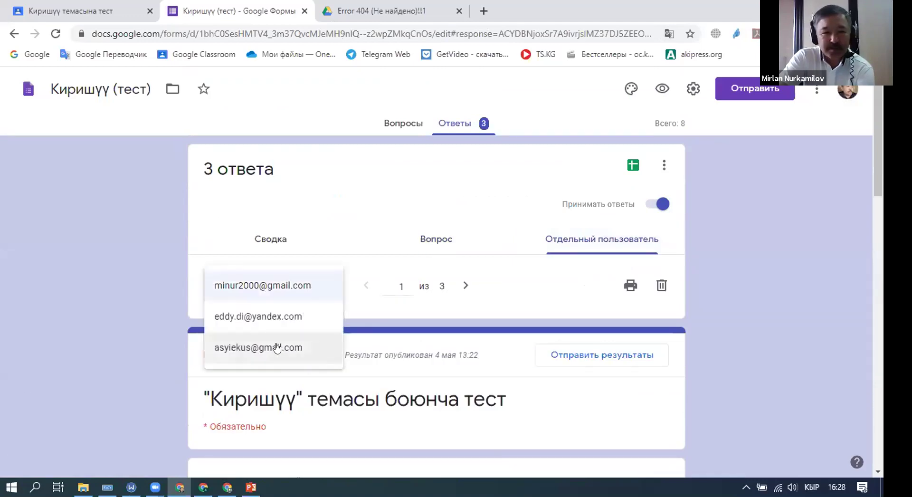
{"action": "left_click", "coordinate": [301, 347]}
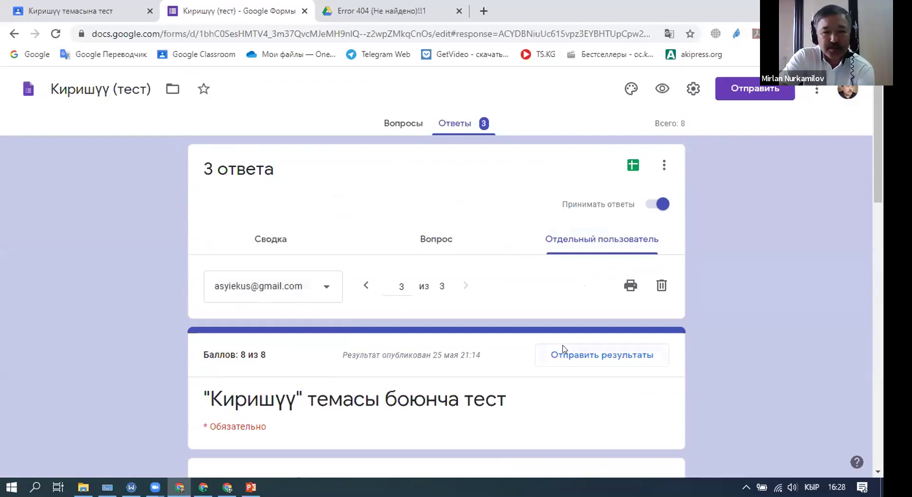
{"action": "scroll", "coordinate": [561, 350], "scroll_direction": "down", "scroll_amount": 4}
{"action": "scroll", "coordinate": [561, 350], "scroll_direction": "down", "scroll_amount": 3}
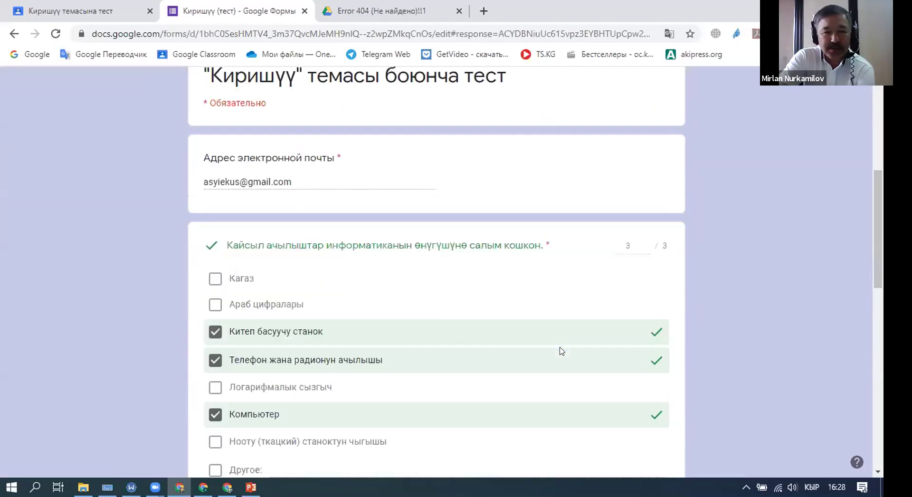
{"action": "scroll", "coordinate": [561, 351], "scroll_direction": "down", "scroll_amount": 5}
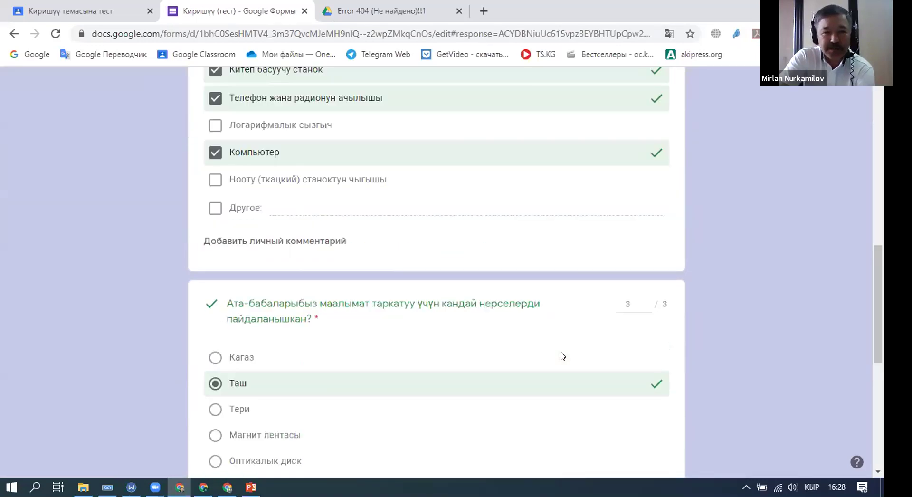
{"action": "scroll", "coordinate": [562, 356], "scroll_direction": "down", "scroll_amount": 7}
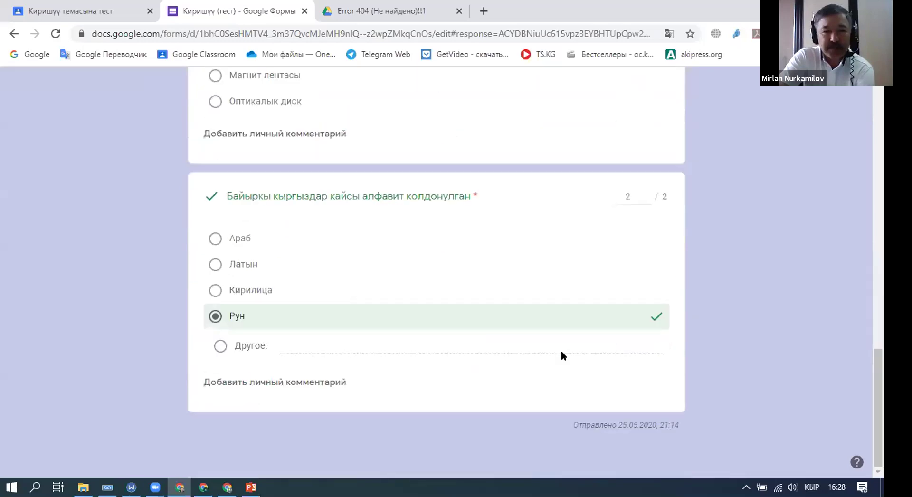
{"action": "scroll", "coordinate": [563, 356], "scroll_direction": "up", "scroll_amount": 9}
{"action": "scroll", "coordinate": [562, 355], "scroll_direction": "up", "scroll_amount": 7}
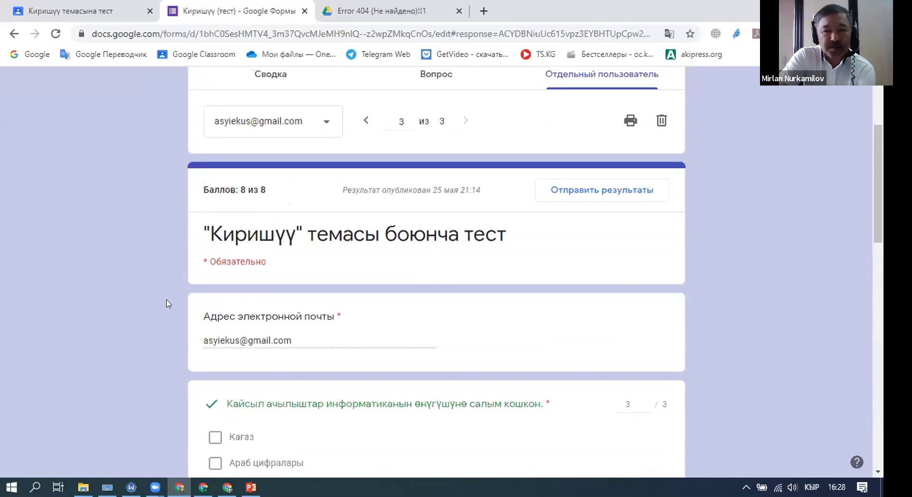
{"action": "scroll", "coordinate": [159, 304], "scroll_direction": "up", "scroll_amount": 1}
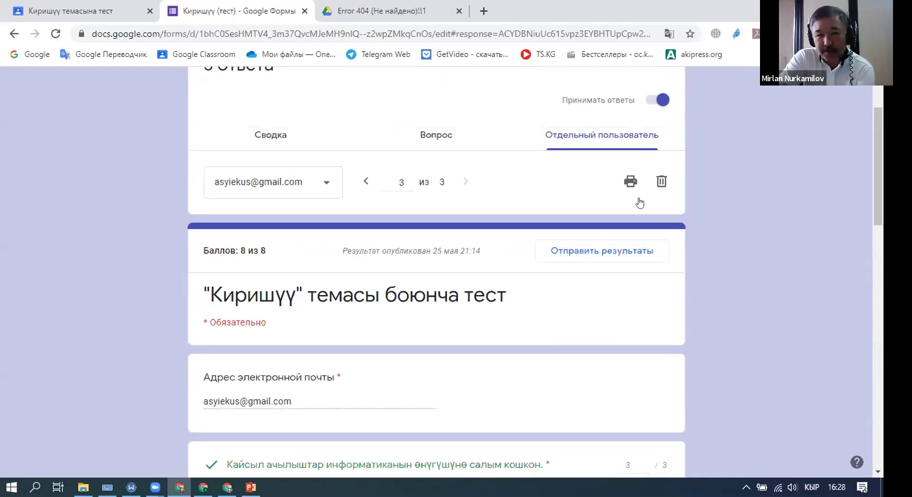
Step: Bring up the print settings for this individual response and choose saving as PDF as the destination
{"action": "right_click", "coordinate": [145, 264]}
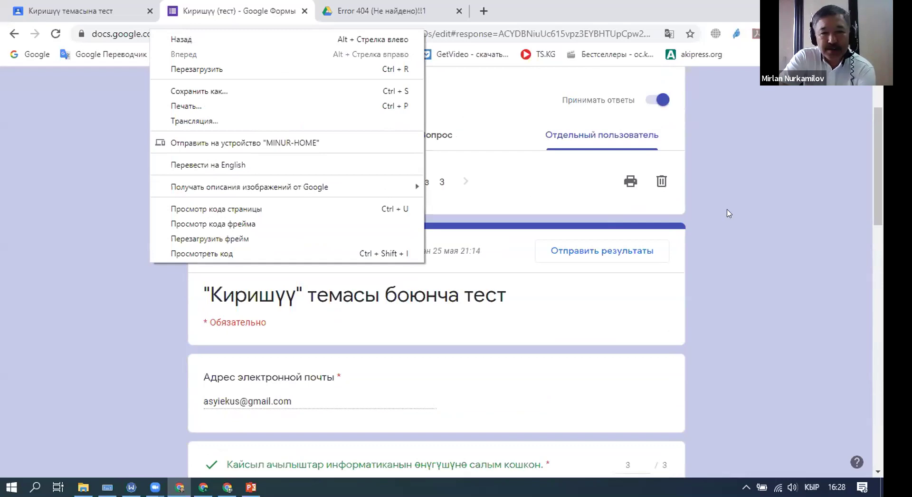
{"action": "left_click", "coordinate": [627, 189]}
{"action": "left_click", "coordinate": [629, 182]}
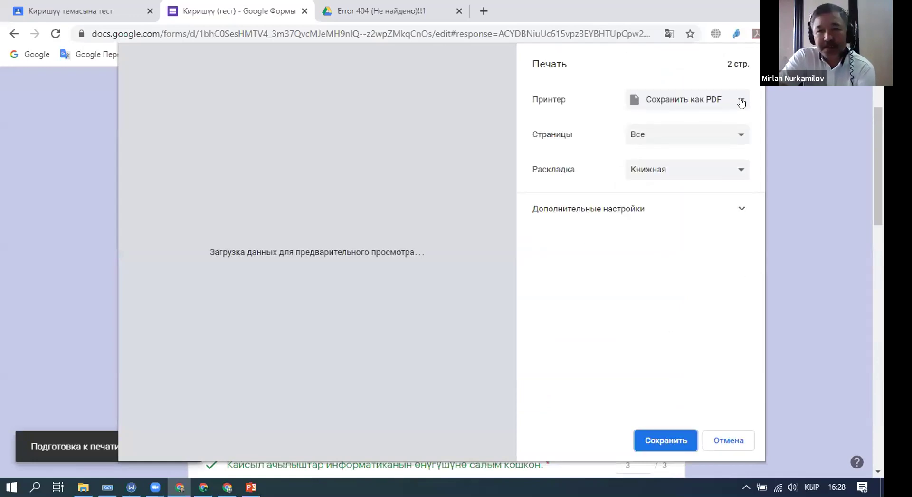
{"action": "left_click", "coordinate": [741, 101]}
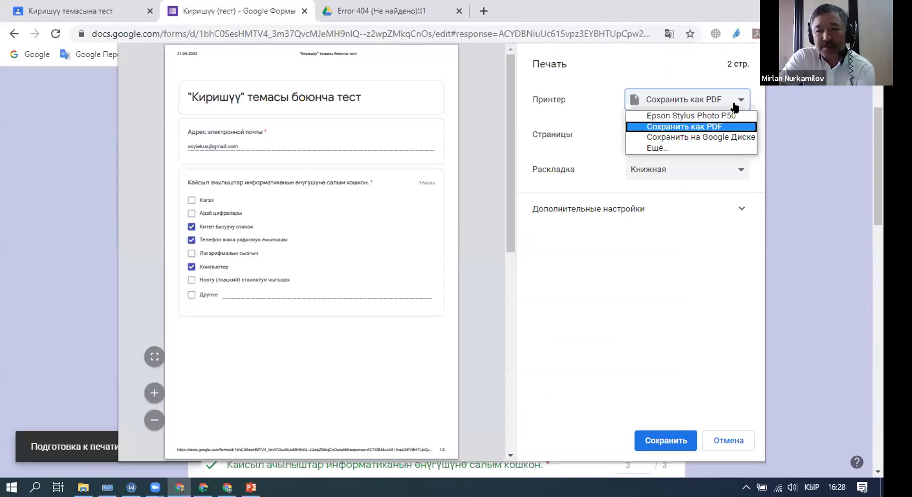
{"action": "left_click", "coordinate": [696, 126]}
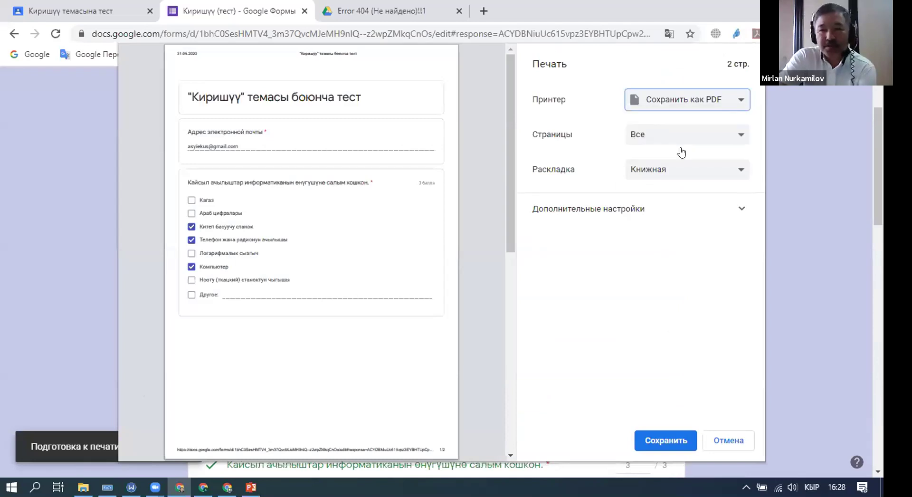
Step: Check the pages in the print preview and start saving the response as a PDF
{"action": "scroll", "coordinate": [217, 190], "scroll_direction": "down", "scroll_amount": 3}
{"action": "scroll", "coordinate": [218, 183], "scroll_direction": "up", "scroll_amount": 3}
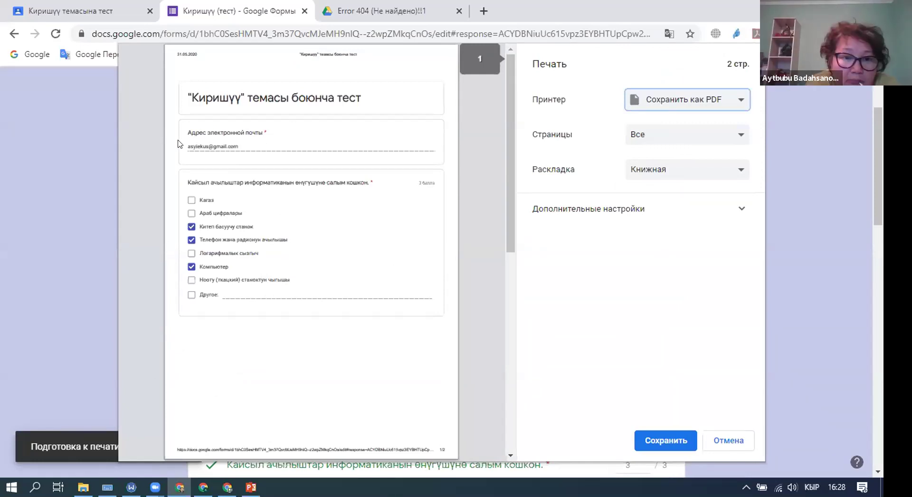
{"action": "scroll", "coordinate": [264, 234], "scroll_direction": "down", "scroll_amount": 5}
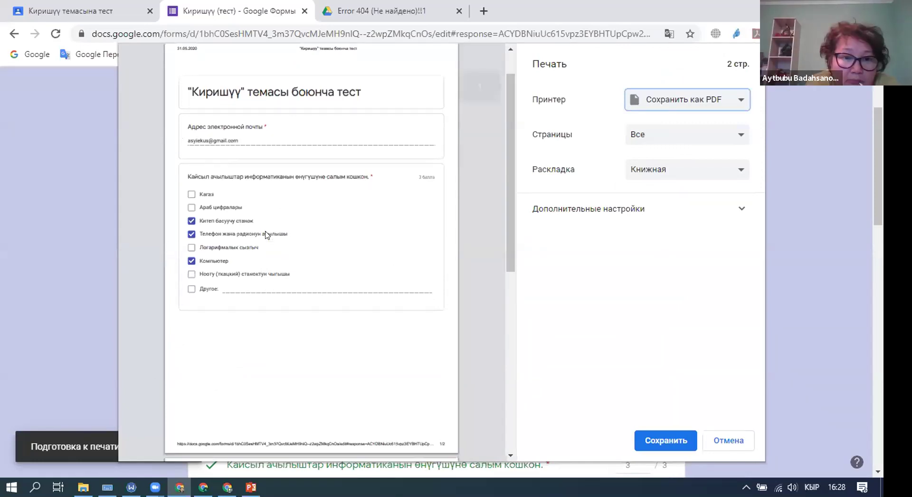
{"action": "left_click", "coordinate": [673, 441]}
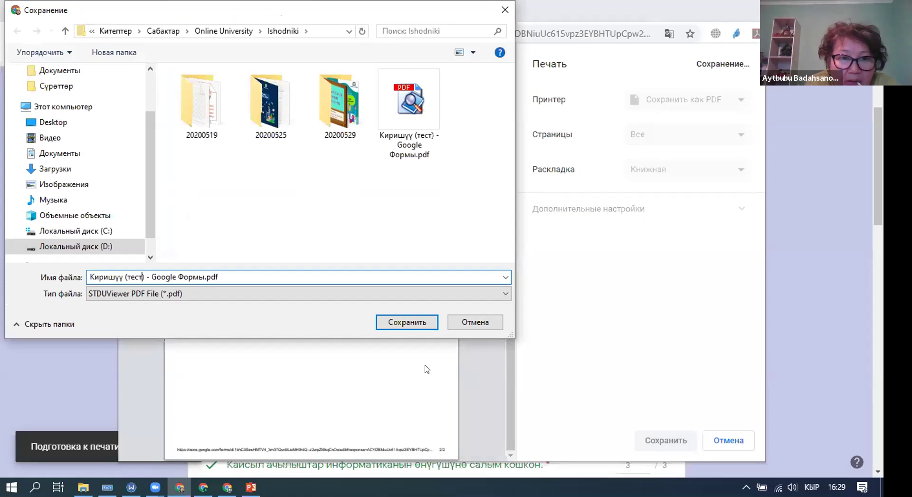
Step: Prefix the PDF's file name with "Паланчае-" and save it in the Ishodniki folder
{"action": "key", "text": "Left"}
{"action": "key", "text": "Left"}
{"action": "key", "text": "Left"}
{"action": "key", "text": "Left"}
{"action": "key", "text": "Left"}
{"action": "key", "text": "Left"}
{"action": "key", "text": "Left"}
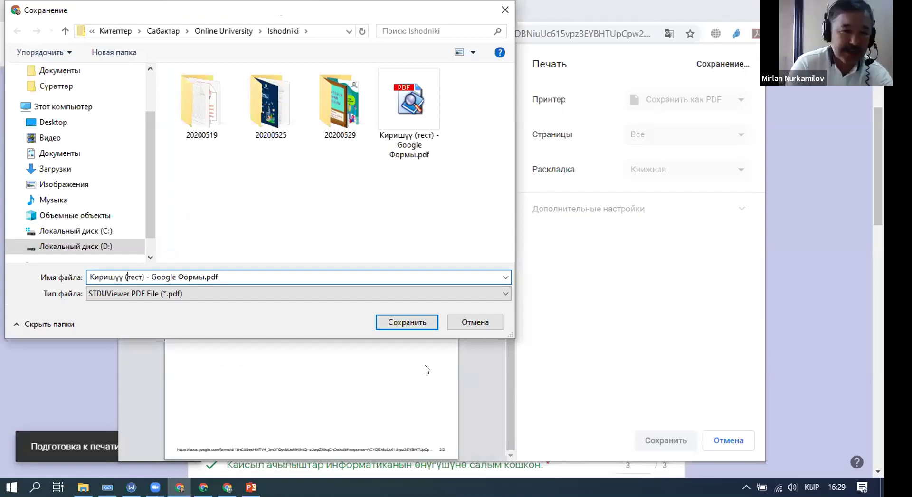
{"action": "key", "text": "Home"}
{"action": "type", "text": "Палан"}
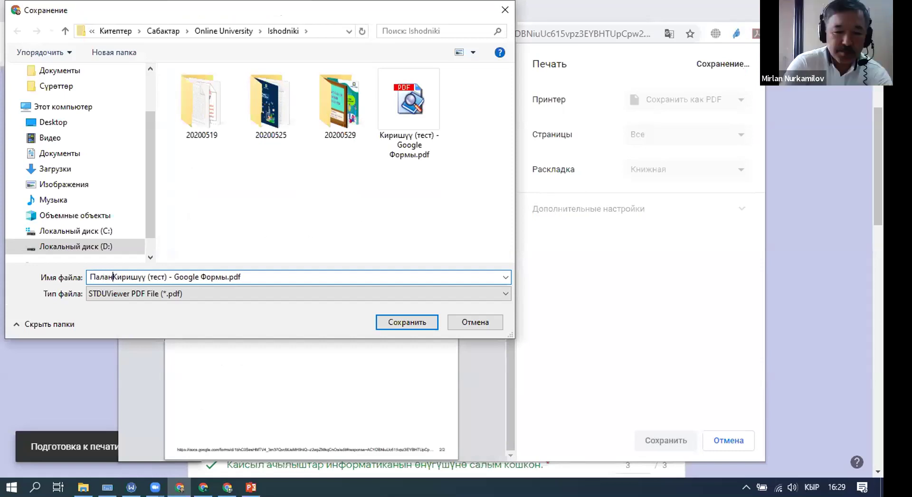
{"action": "type", "text": "чае-"}
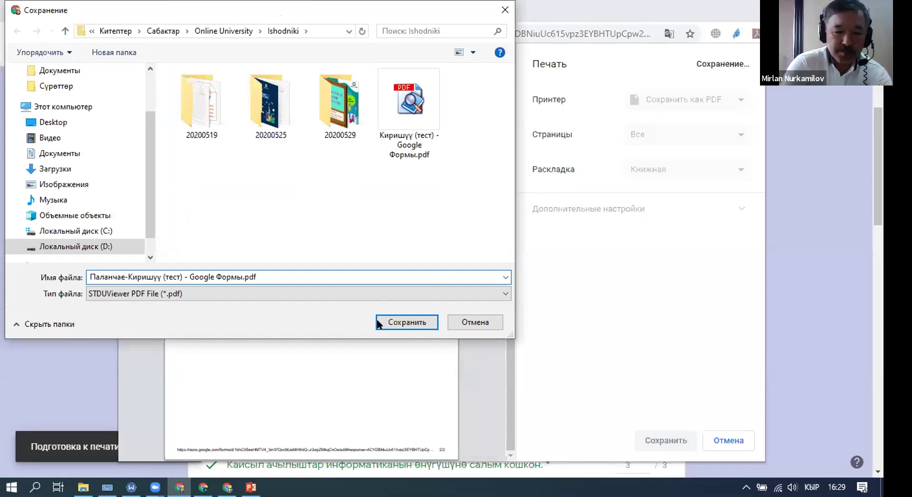
{"action": "left_click", "coordinate": [406, 323]}
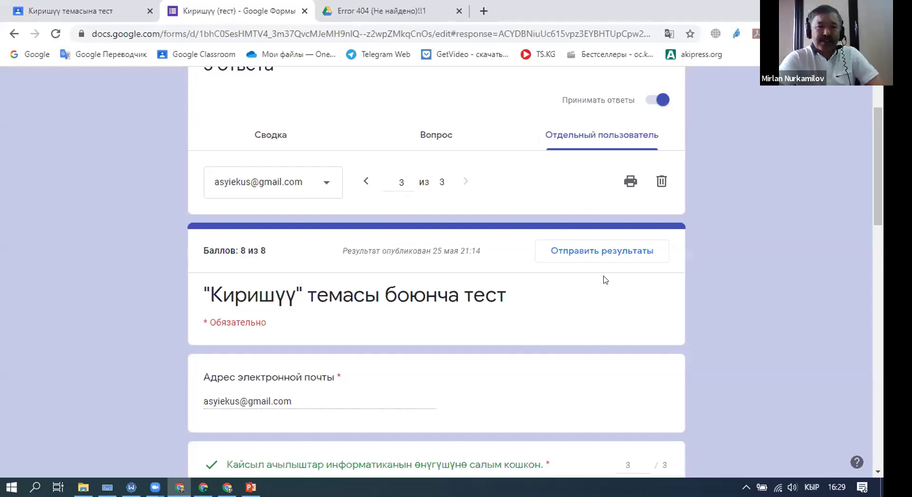
{"action": "scroll", "coordinate": [504, 150], "scroll_direction": "up", "scroll_amount": 3}
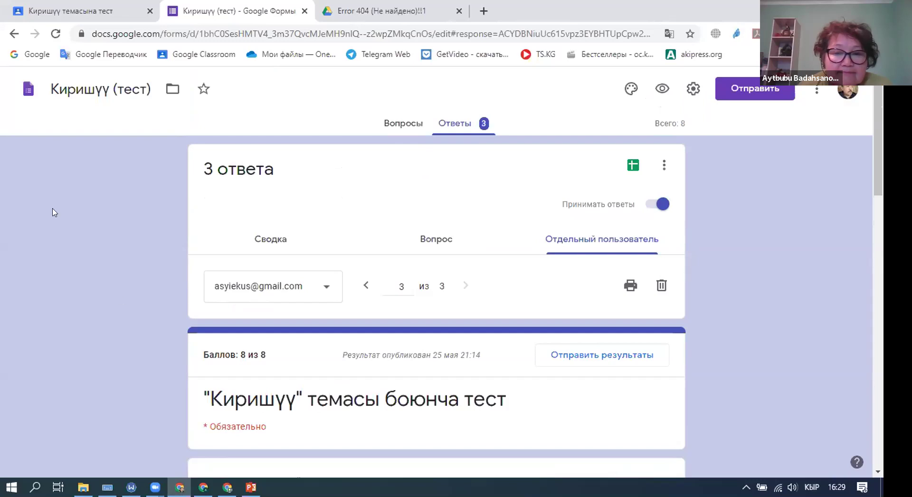
{"action": "left_click", "coordinate": [79, 13]}
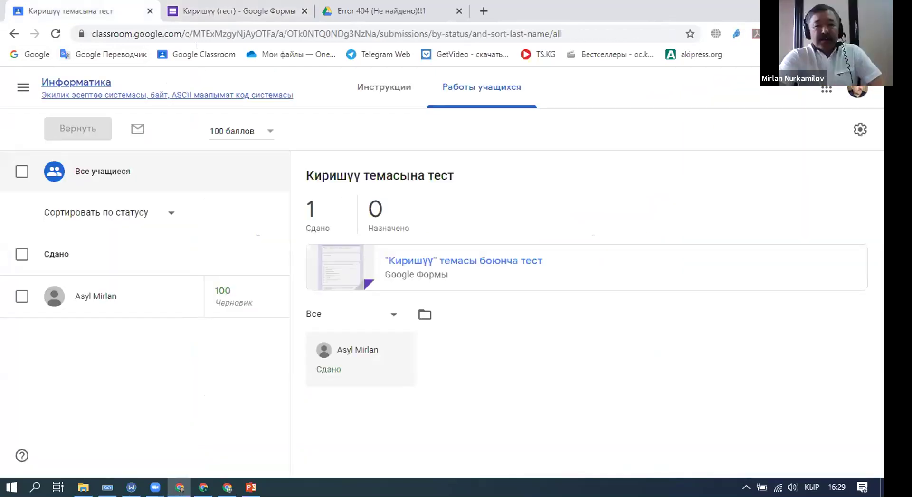
{"action": "key", "text": "ctrl+Tab"}
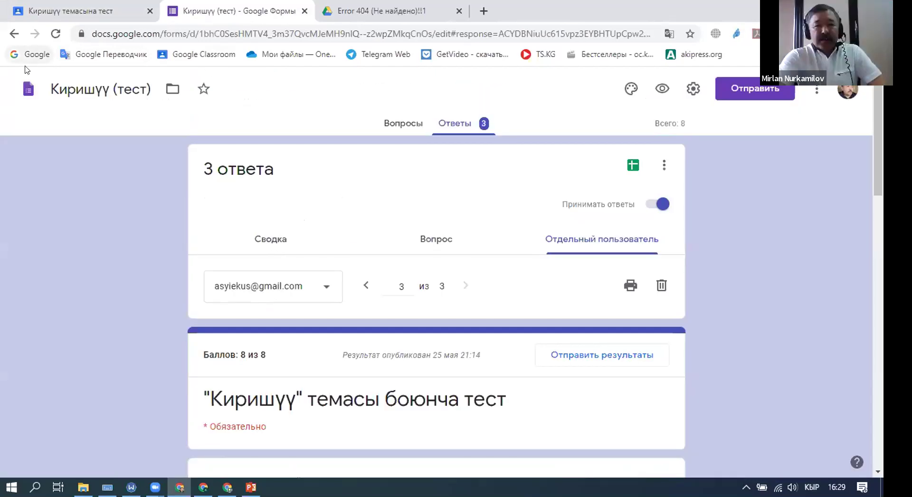
{"action": "key", "text": "F5"}
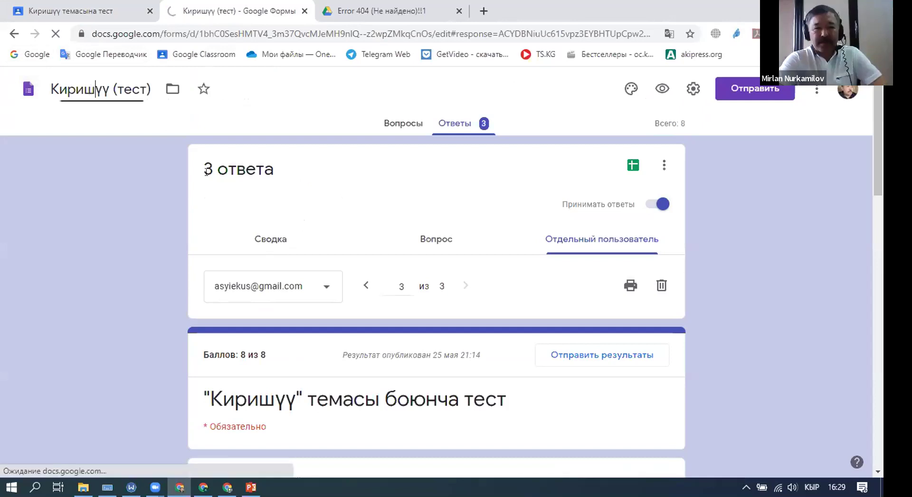
{"action": "left_click", "coordinate": [26, 90]}
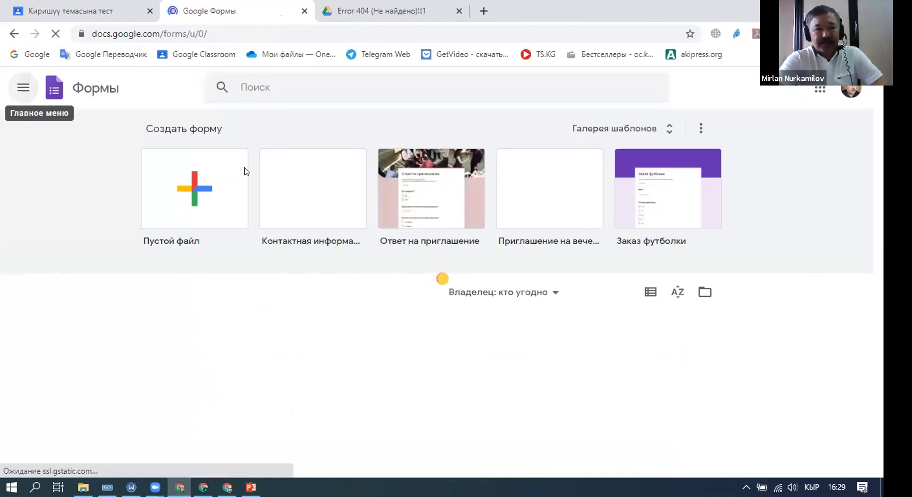
{"action": "left_click", "coordinate": [447, 278]}
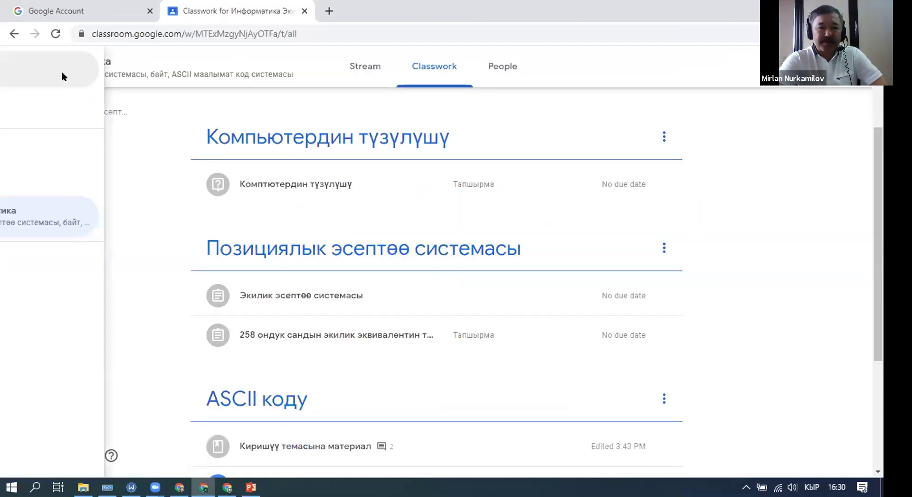
{"action": "left_click", "coordinate": [63, 74]}
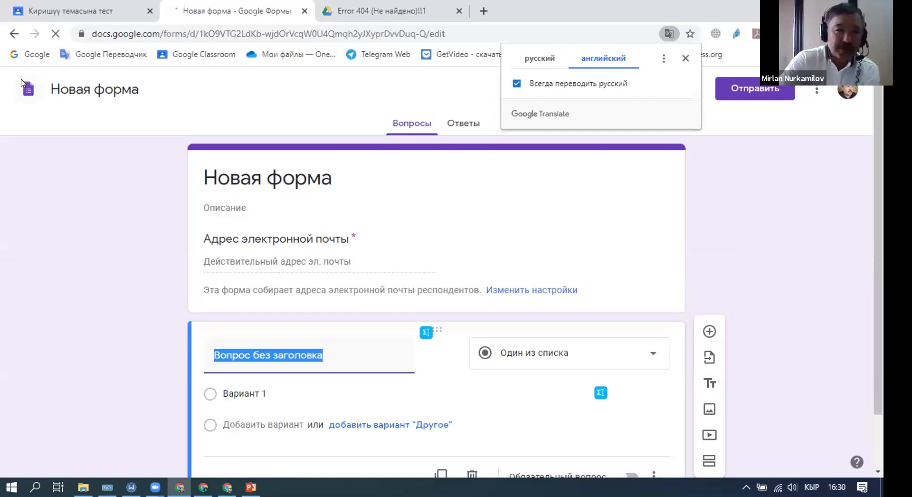
{"action": "left_click", "coordinate": [281, 112]}
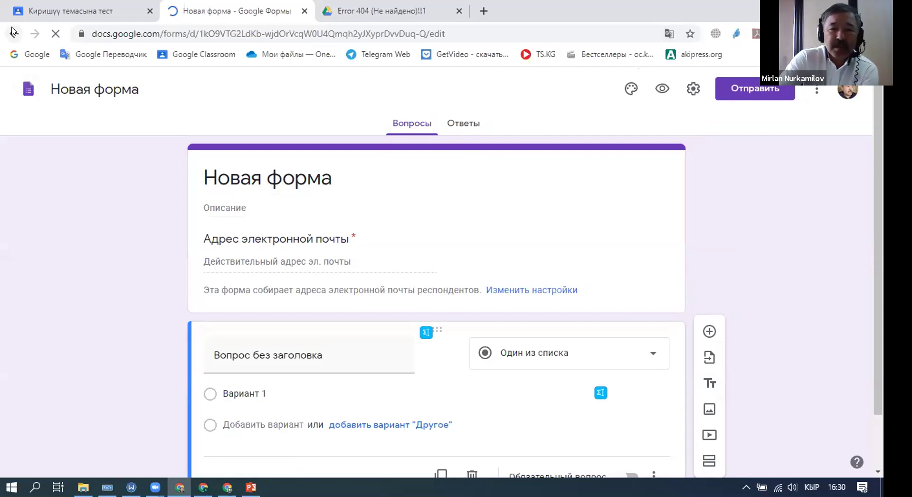
{"action": "left_click", "coordinate": [13, 31]}
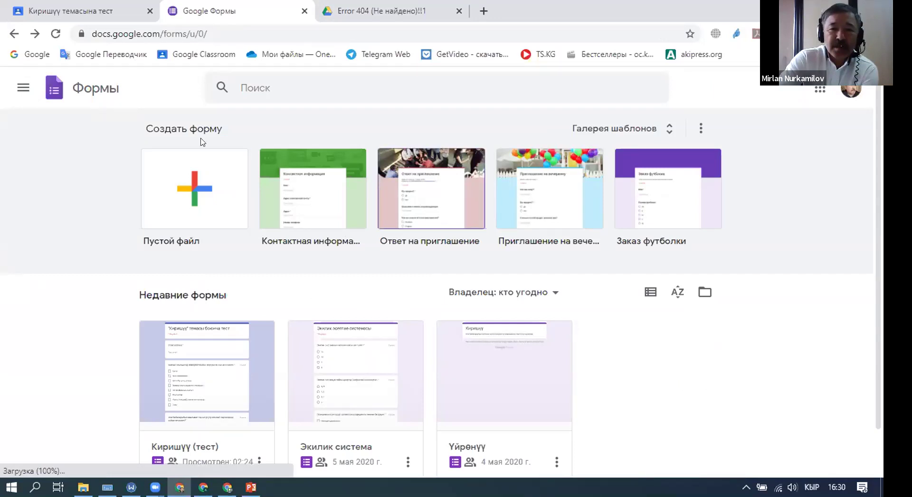
{"action": "left_click", "coordinate": [23, 87]}
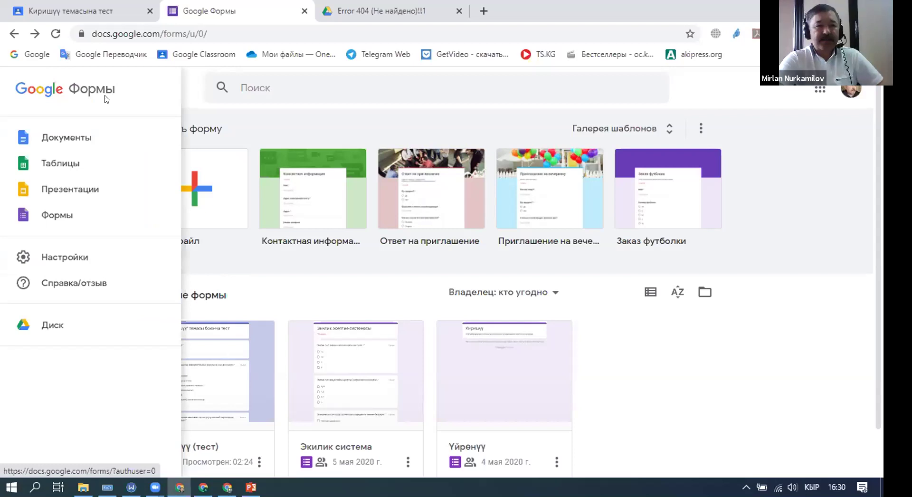
{"action": "left_click", "coordinate": [23, 96]}
{"action": "key", "text": "ctrl+shift+Tab"}
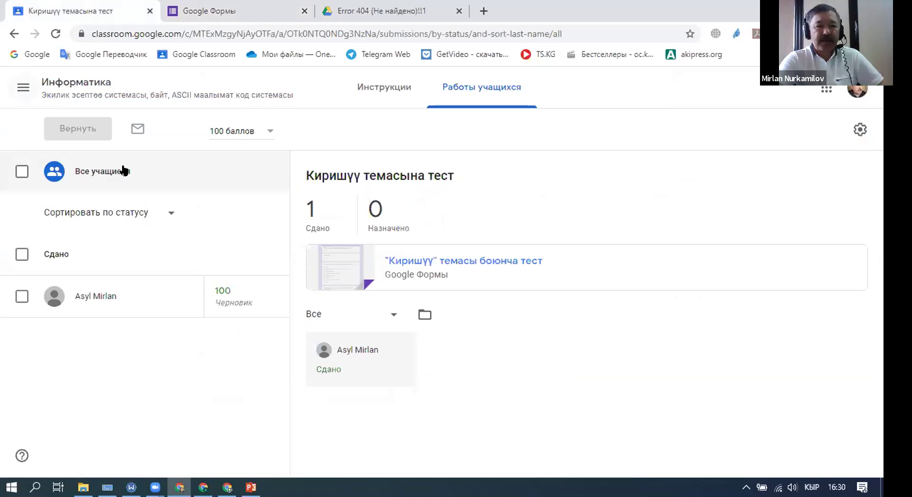
Step: Open the Информатика course and check its classwork topics for the "Киришүү темасына тест" assignment
{"action": "left_click", "coordinate": [23, 87]}
{"action": "left_click", "coordinate": [77, 232]}
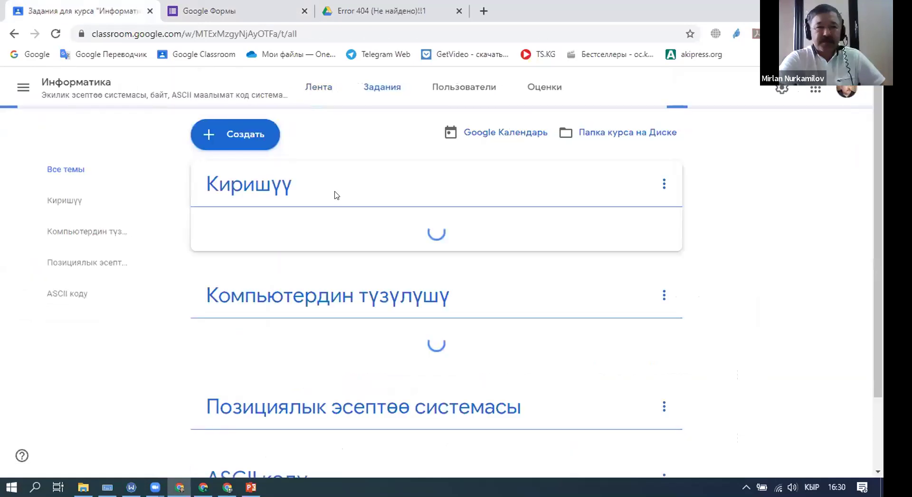
{"action": "scroll", "coordinate": [361, 214], "scroll_direction": "down", "scroll_amount": 1}
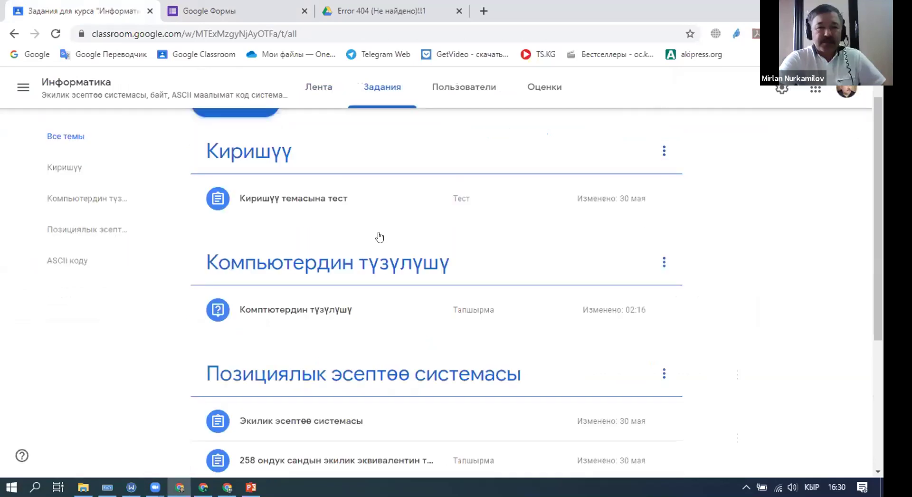
{"action": "scroll", "coordinate": [379, 236], "scroll_direction": "up", "scroll_amount": 1}
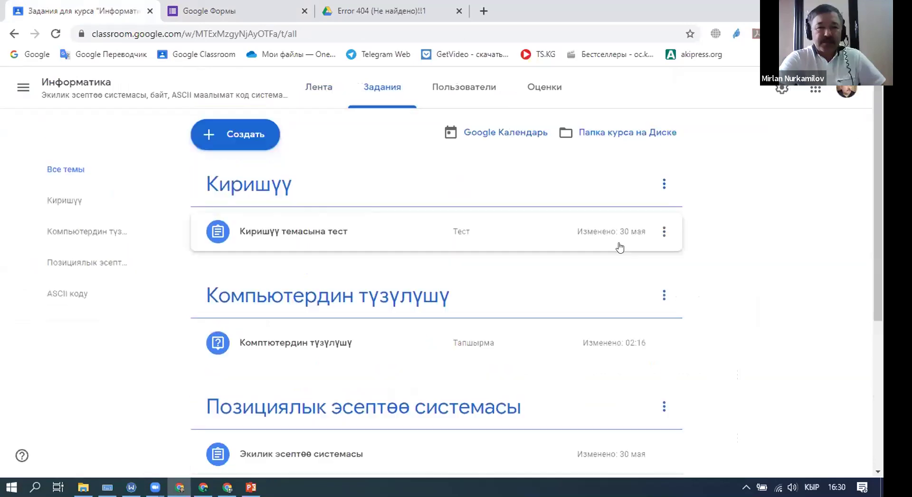
{"action": "left_click", "coordinate": [664, 232]}
{"action": "left_click", "coordinate": [579, 259]}
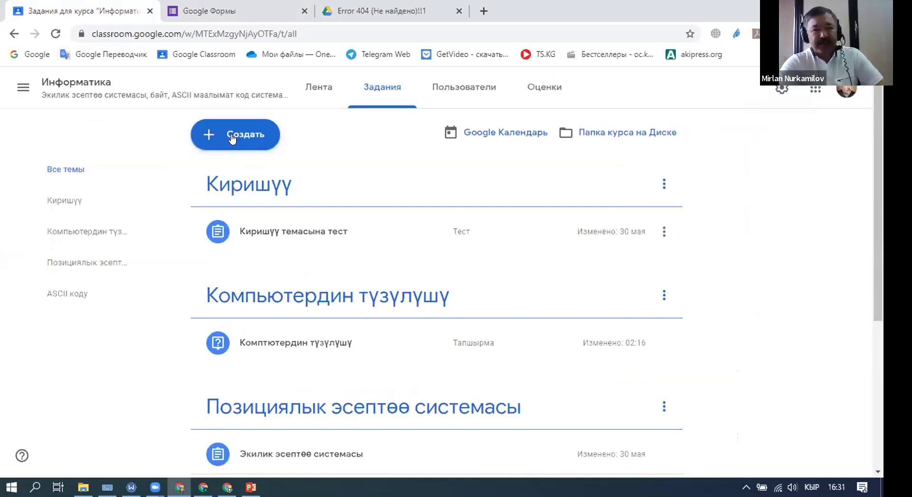
{"action": "left_click", "coordinate": [241, 135]}
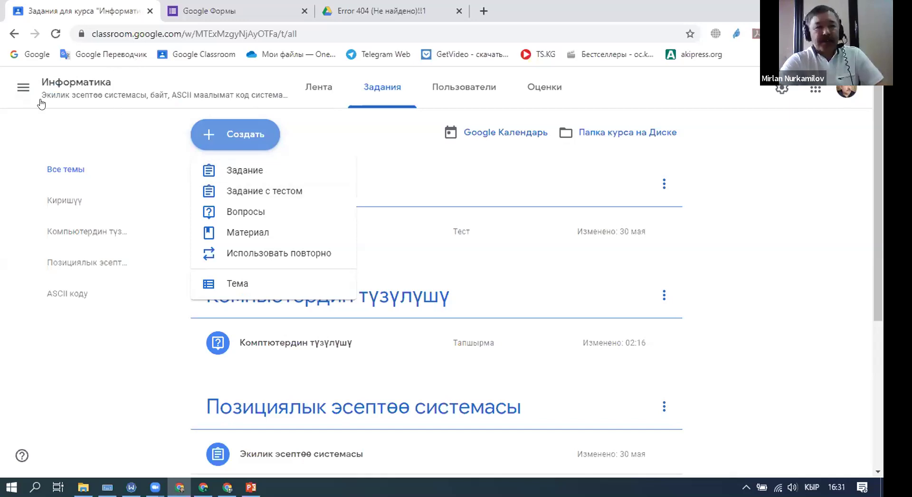
{"action": "left_click", "coordinate": [183, 171]}
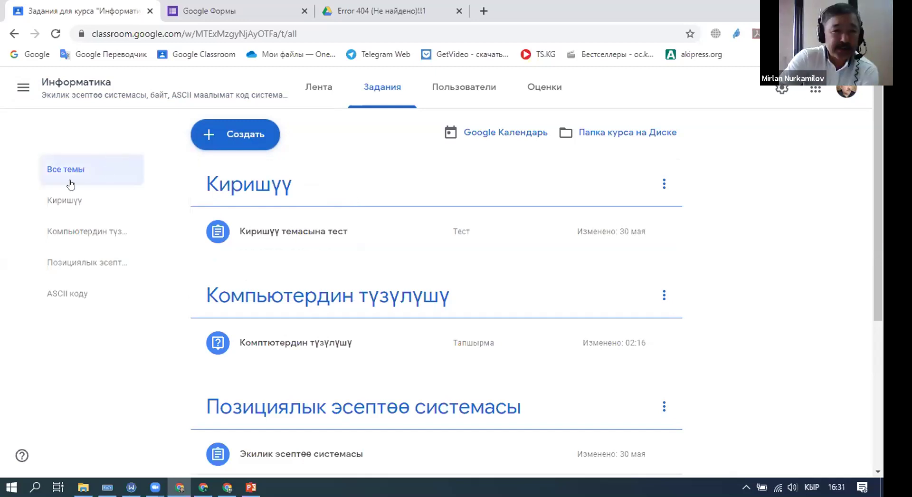
{"action": "left_click", "coordinate": [23, 87]}
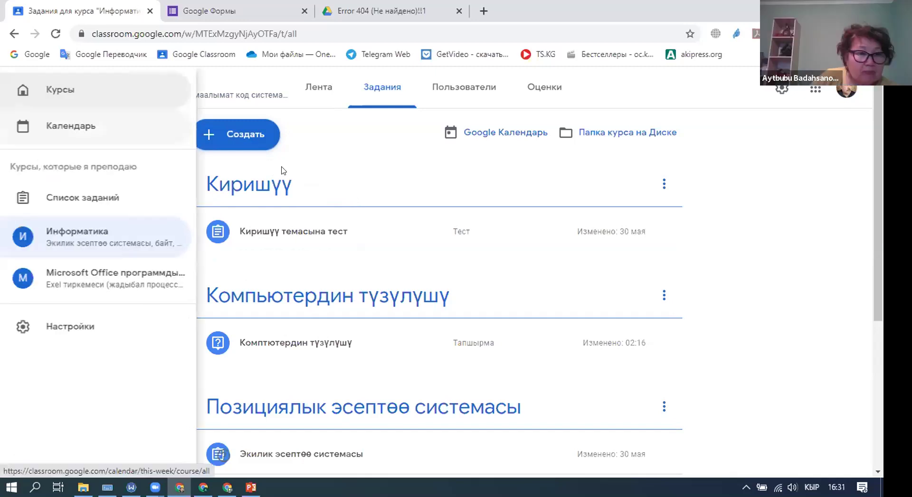
{"action": "left_click", "coordinate": [215, 228]}
Step: Open the "Киришүү темасына тест" assignment for editing and bring up its attached test in the form editor
{"action": "left_click", "coordinate": [215, 227]}
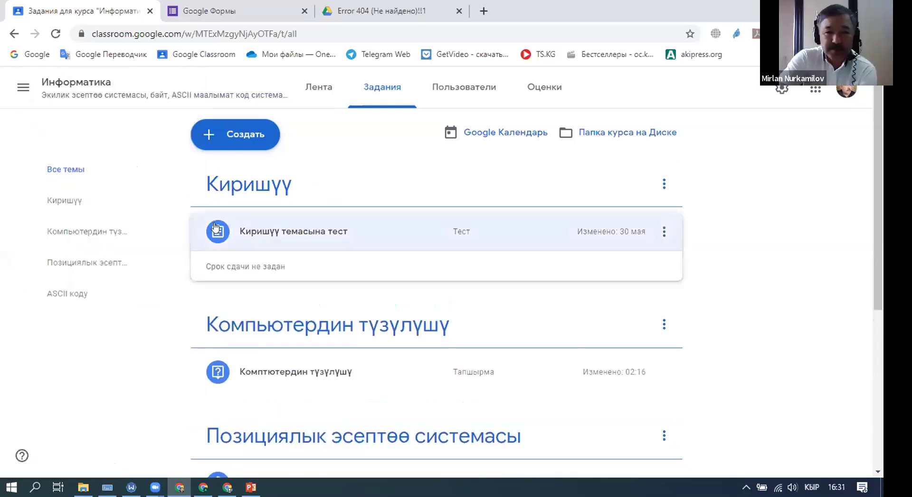
{"action": "left_click", "coordinate": [663, 234]}
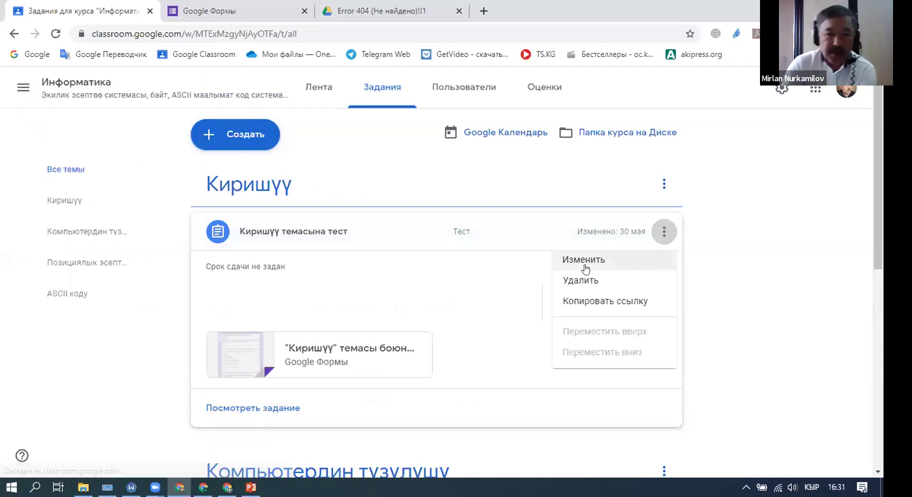
{"action": "left_click", "coordinate": [585, 269]}
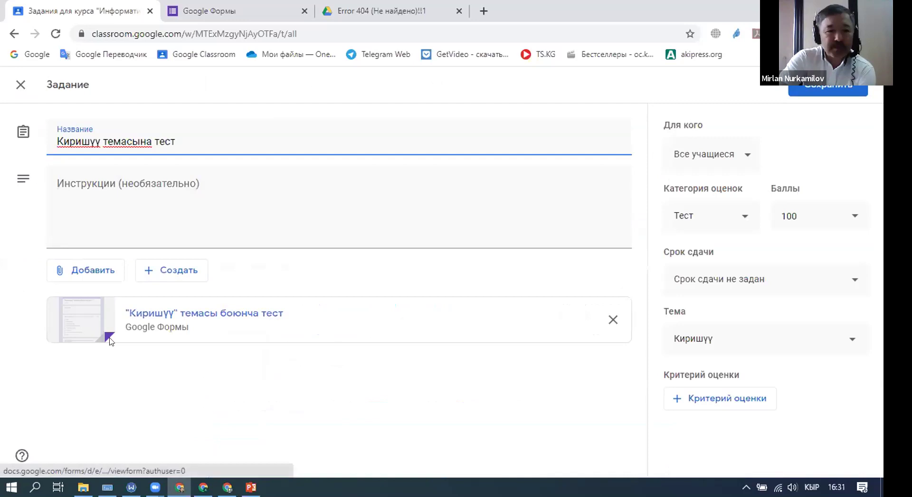
{"action": "left_click", "coordinate": [562, 277]}
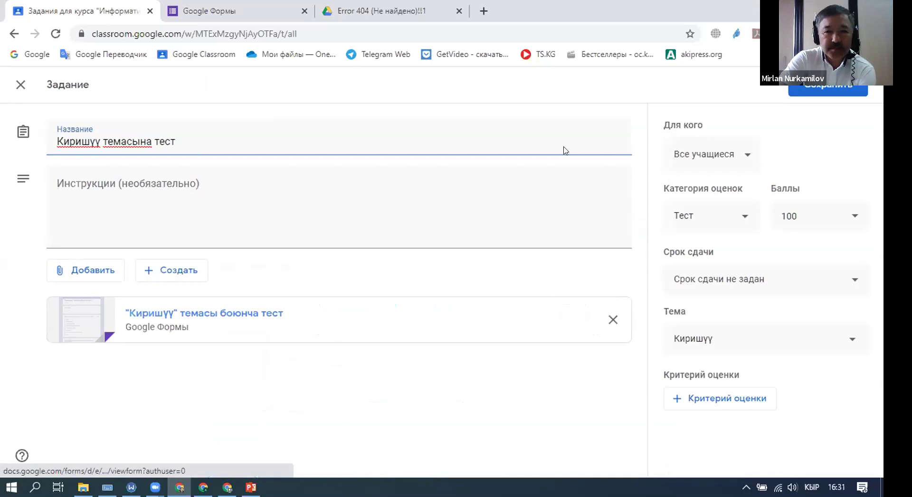
{"action": "left_click", "coordinate": [204, 313]}
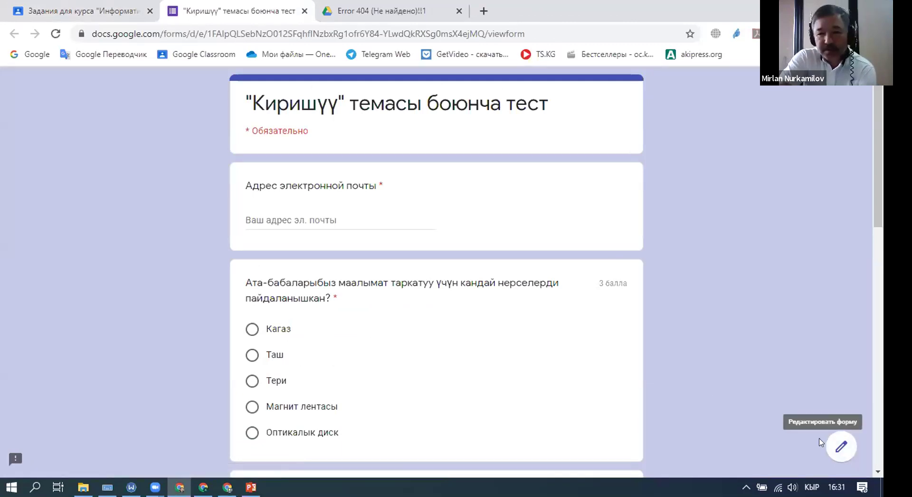
{"action": "left_click", "coordinate": [840, 449]}
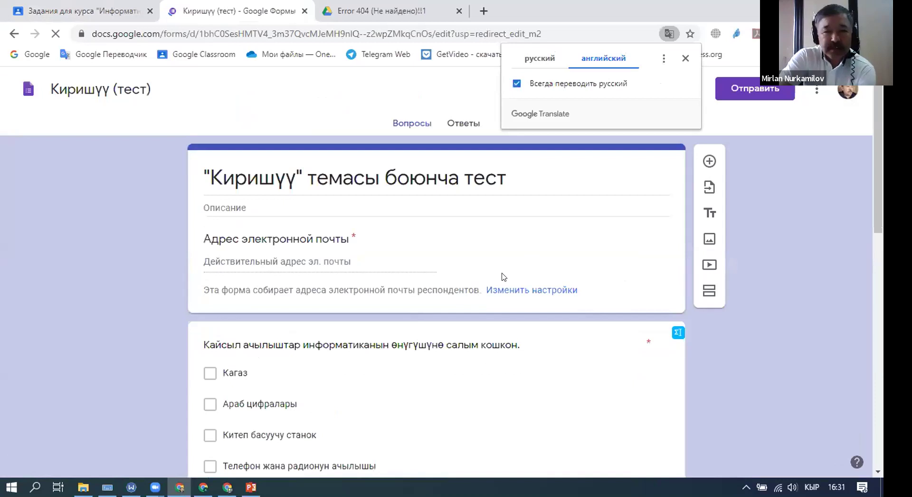
Step: Add a new question before the test's existing questions and title it "Фамилия Атыңызды киргизиң"
{"action": "scroll", "coordinate": [278, 181], "scroll_direction": "down", "scroll_amount": 1}
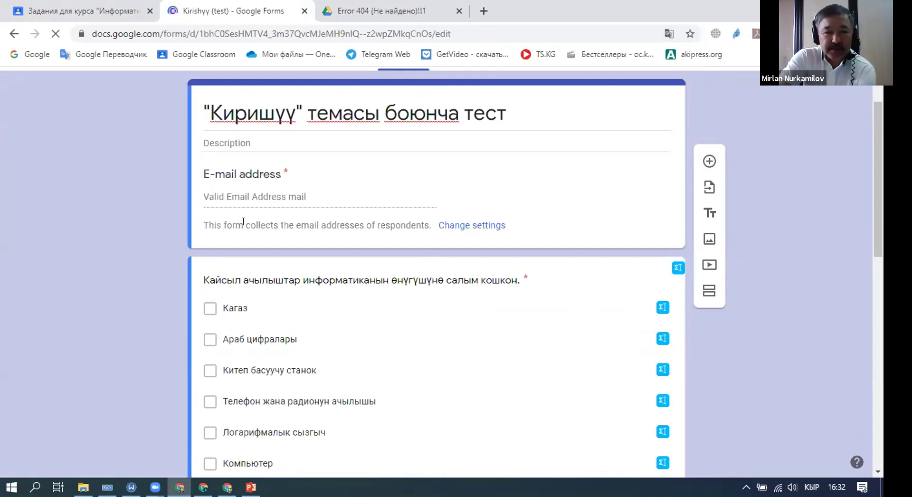
{"action": "scroll", "coordinate": [361, 366], "scroll_direction": "down", "scroll_amount": 3}
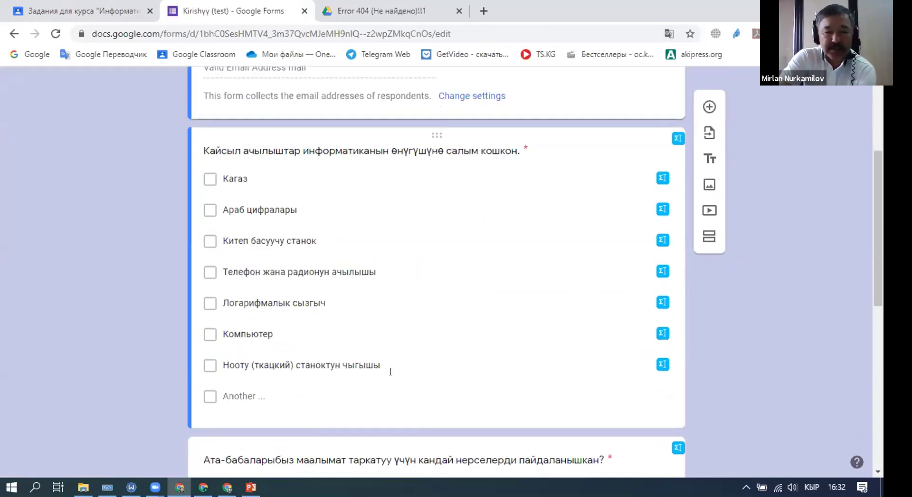
{"action": "scroll", "coordinate": [474, 290], "scroll_direction": "up", "scroll_amount": 3}
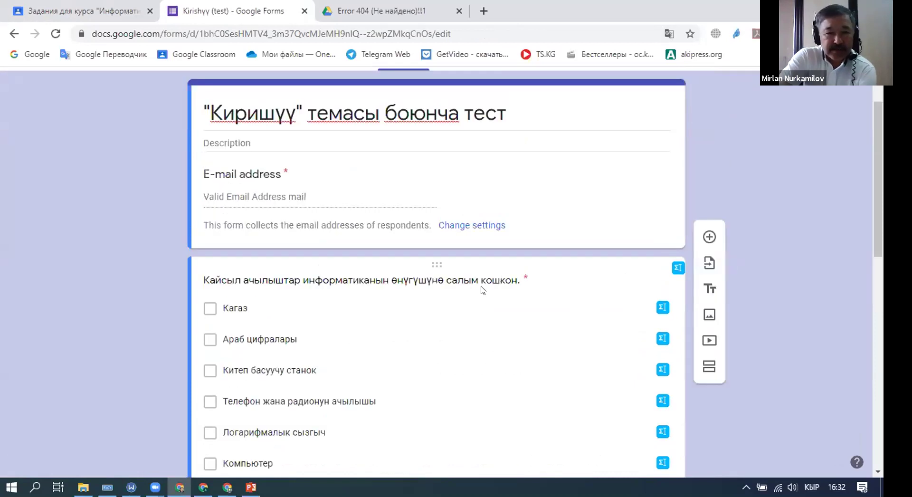
{"action": "scroll", "coordinate": [691, 267], "scroll_direction": "up", "scroll_amount": 2}
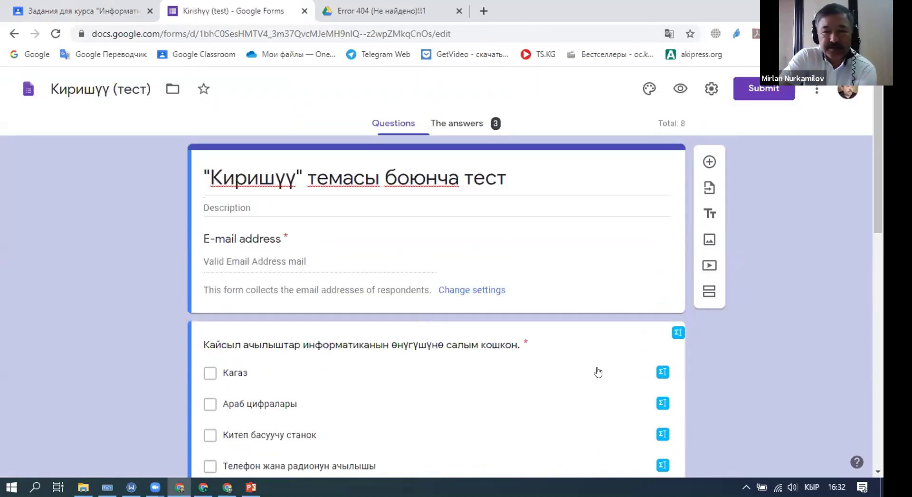
{"action": "left_click", "coordinate": [710, 162]}
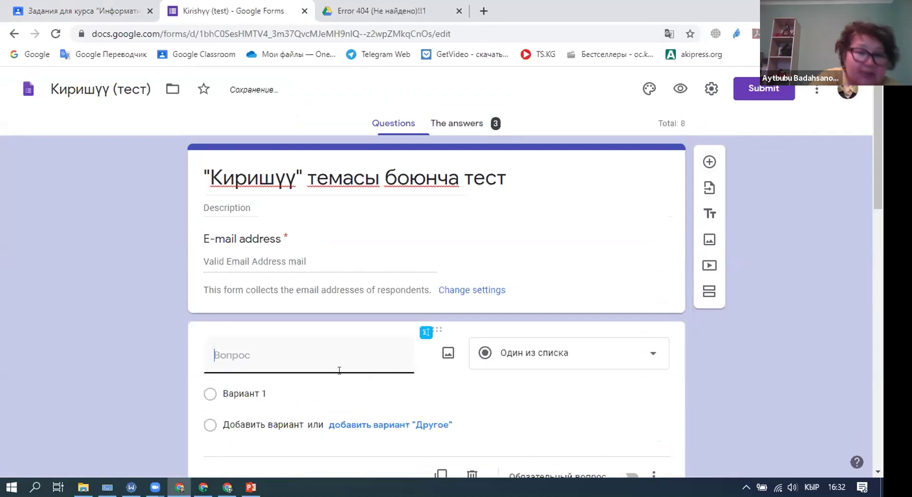
{"action": "left_click", "coordinate": [341, 376]}
{"action": "type", "text": "Фамили"}
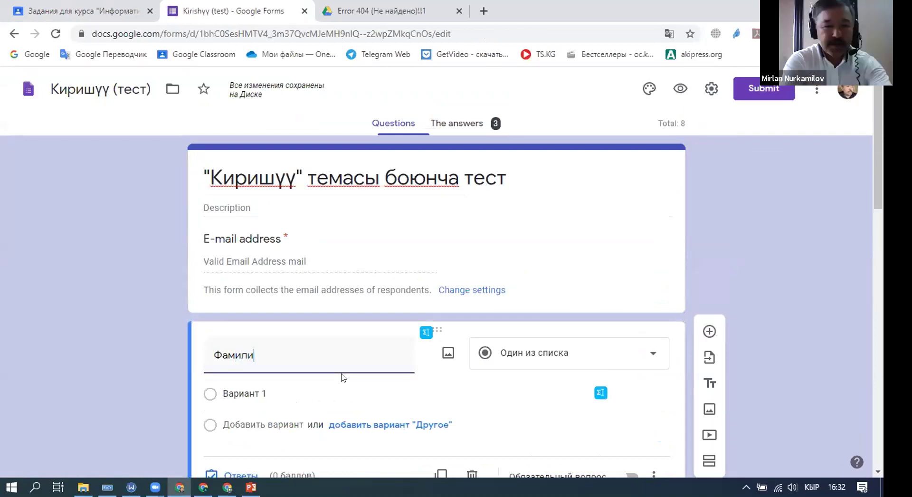
{"action": "type", "text": "я Атыңызды "}
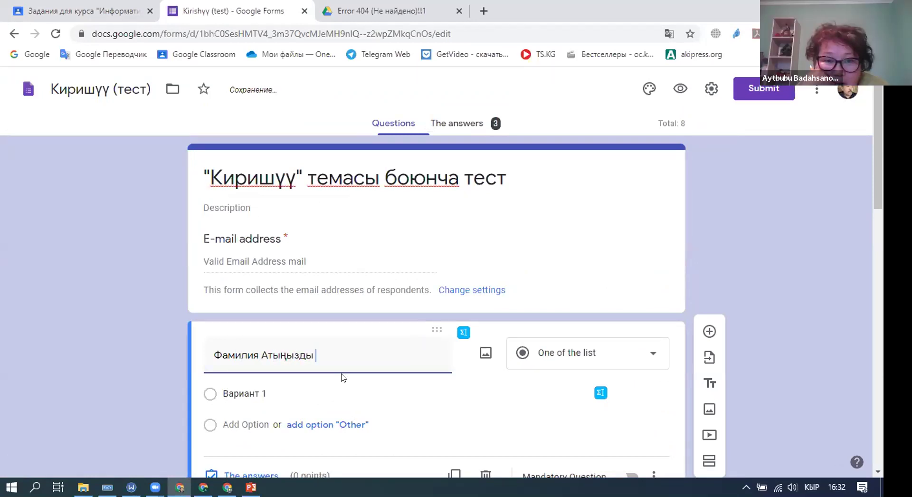
{"action": "type", "text": "киргизиң"}
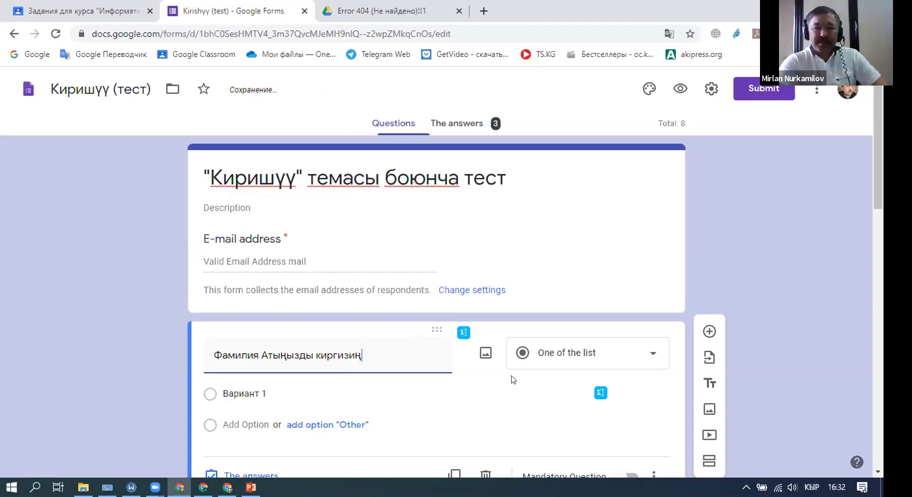
Step: Examine the list of question types available for the new name question without changing the type
{"action": "scroll", "coordinate": [651, 236], "scroll_direction": "down", "scroll_amount": 3}
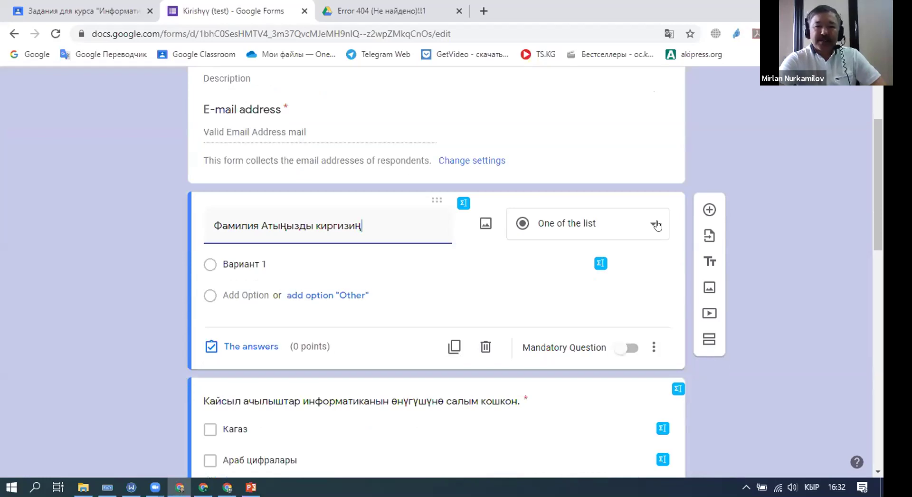
{"action": "left_click", "coordinate": [657, 226]}
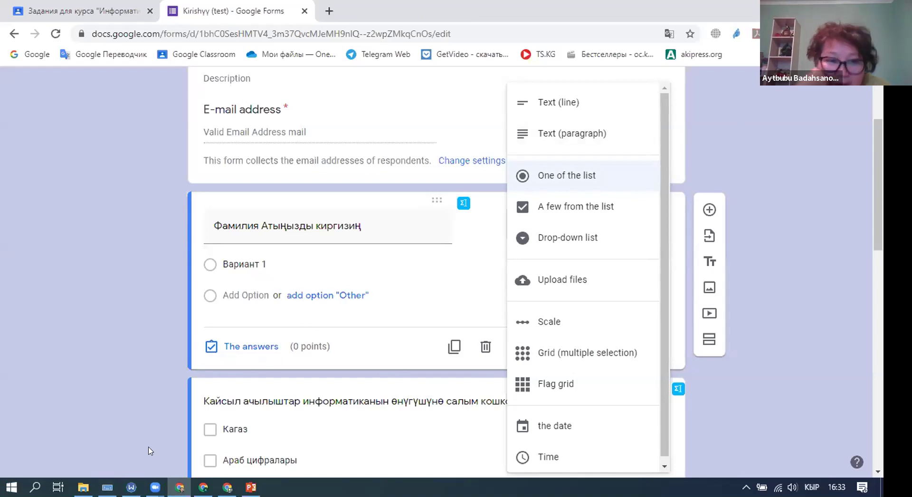
{"action": "left_click", "coordinate": [665, 212]}
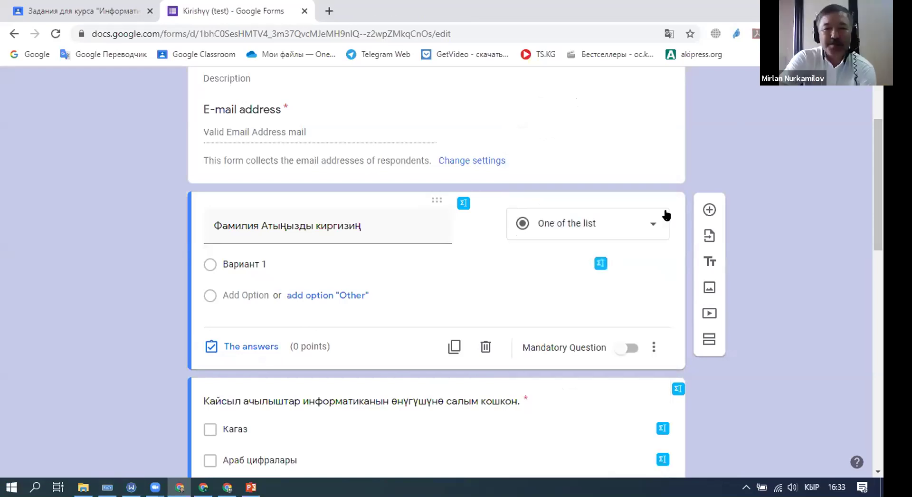
{"action": "left_click", "coordinate": [653, 229]}
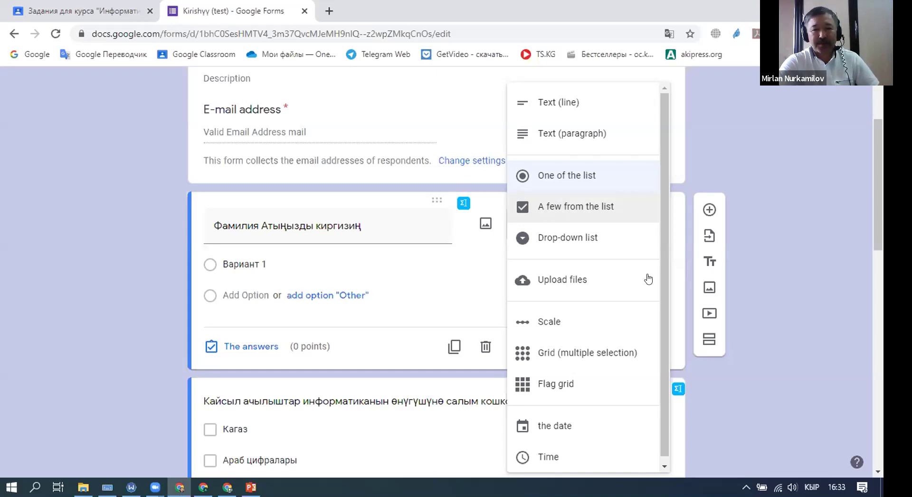
{"action": "left_click", "coordinate": [57, 107]}
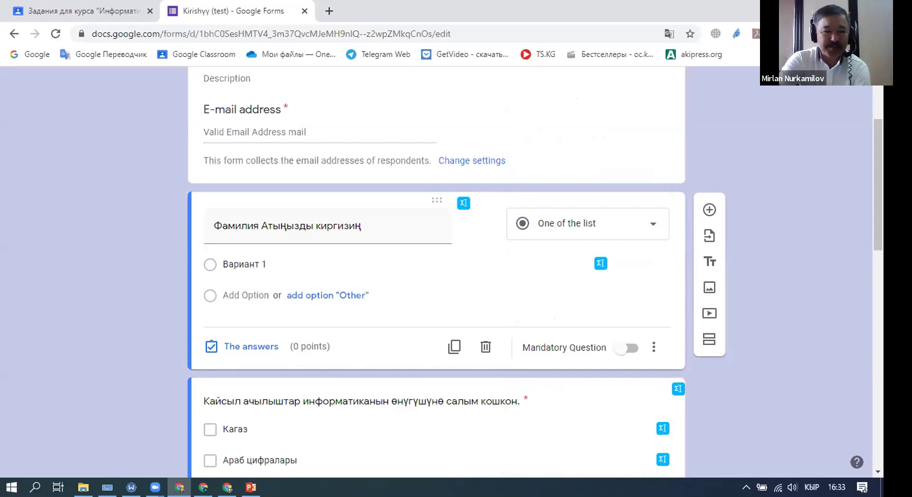
Step: Close the student's Classroom and Google Account pages in the other browser window and return to the form editor
{"action": "key", "text": "alt+Tab"}
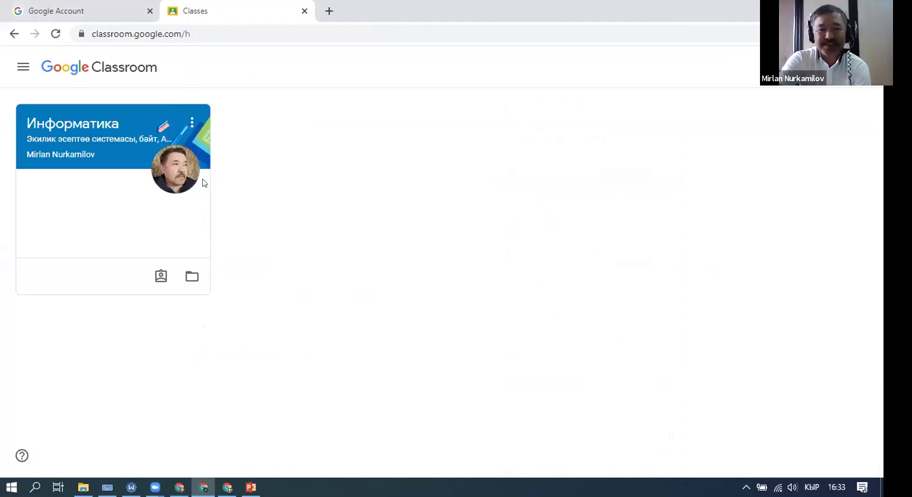
{"action": "key", "text": "ctrl+w"}
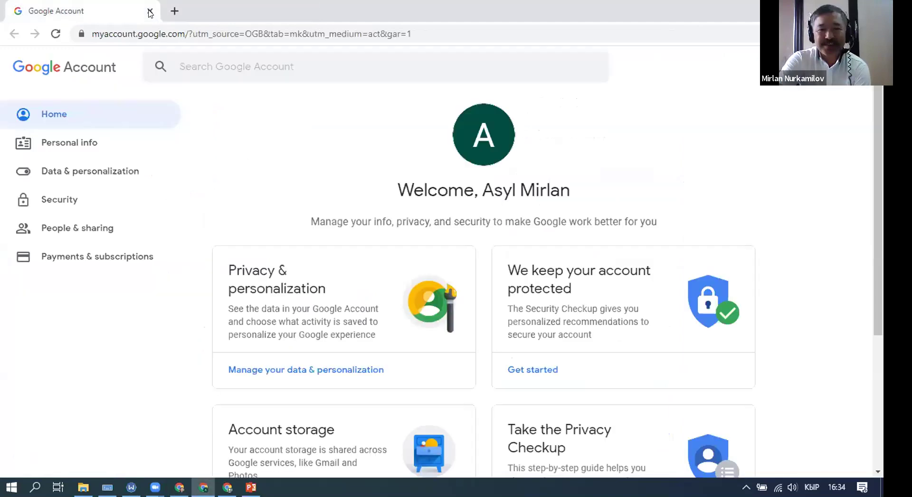
{"action": "key", "text": "ctrl+w"}
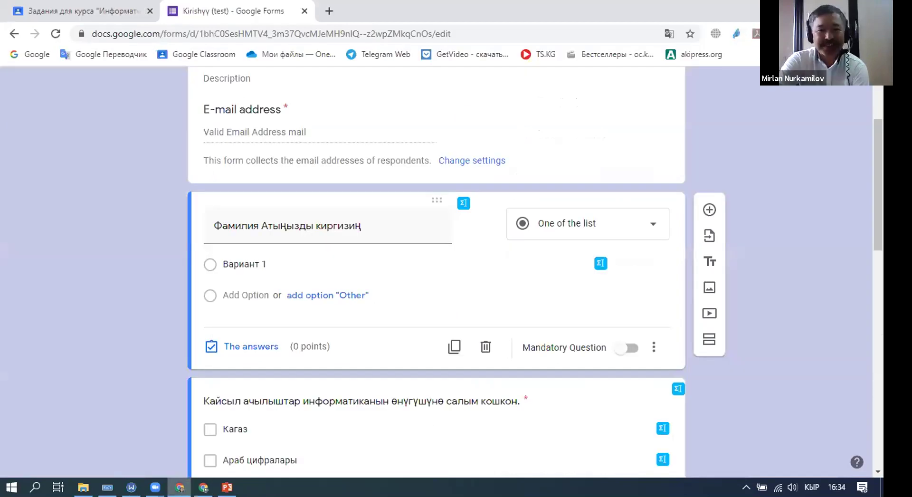
{"action": "key", "text": "alt+F4"}
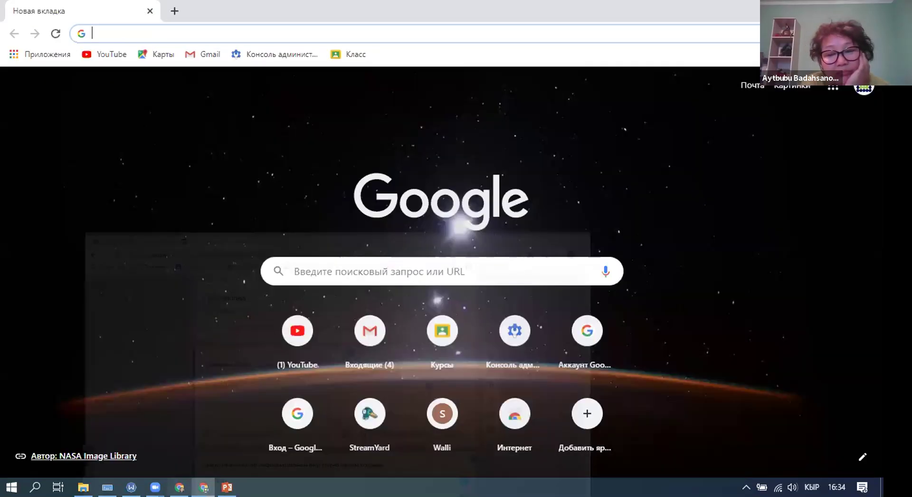
{"action": "key", "text": "alt+Tab"}
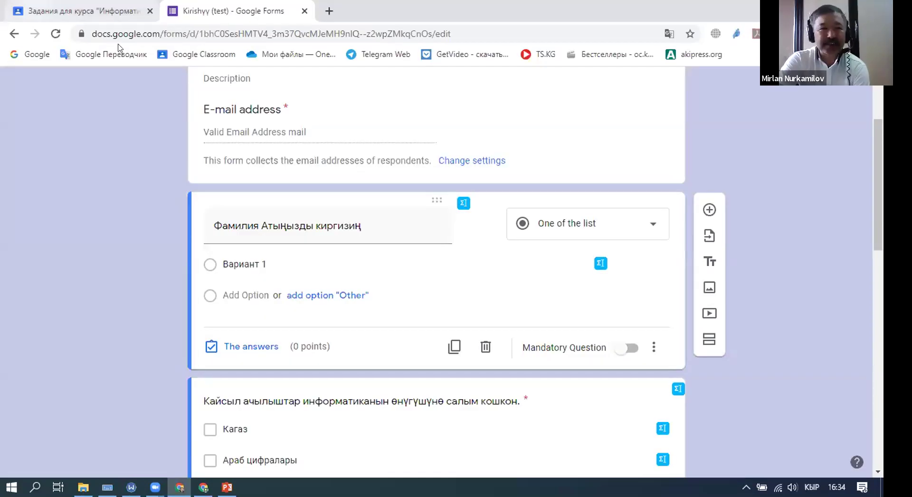
Step: Close the form editor and reopen the attached test by editing the "Киришүү темасына тест" assignment
{"action": "key", "text": "ctrl+shift+Tab"}
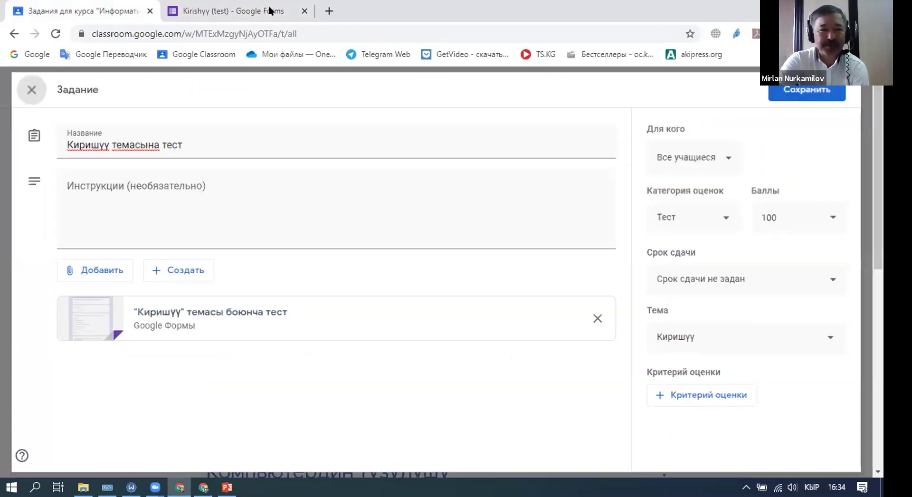
{"action": "key", "text": "ctrl+Tab"}
{"action": "key", "text": "ctrl+w"}
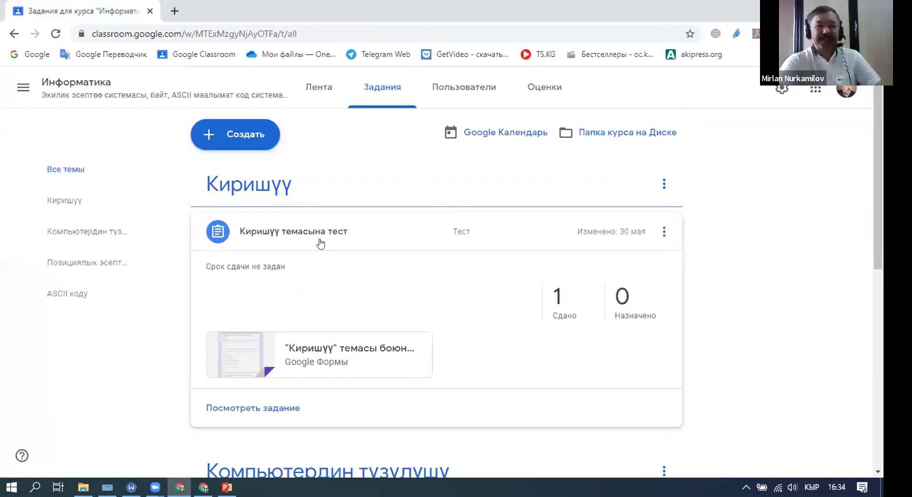
{"action": "left_click", "coordinate": [664, 232]}
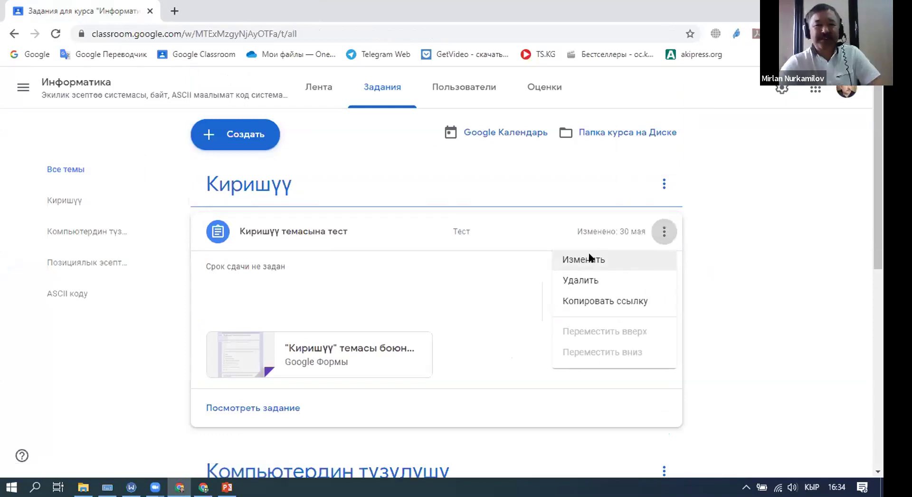
{"action": "left_click", "coordinate": [581, 252]}
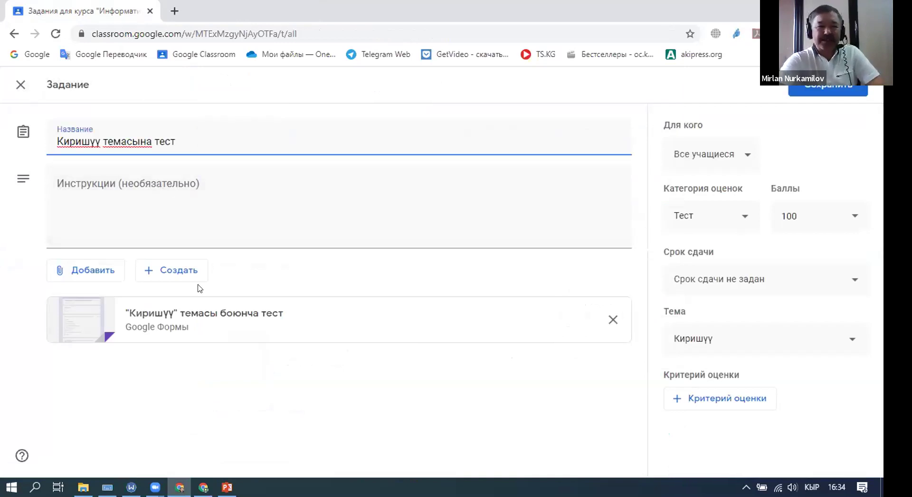
{"action": "left_click", "coordinate": [449, 319]}
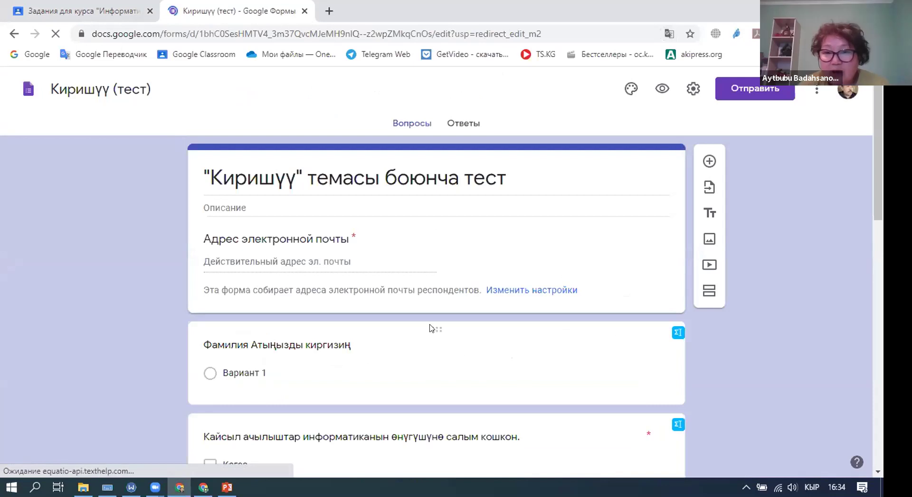
Step: Look over the name question's available types and retitle the question "Суроо 1"
{"action": "scroll", "coordinate": [451, 341], "scroll_direction": "down", "scroll_amount": 3}
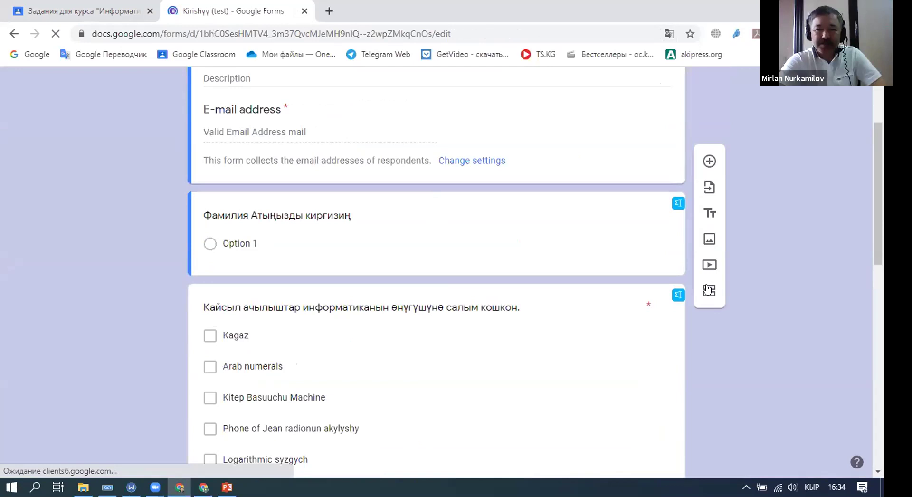
{"action": "left_click", "coordinate": [496, 255]}
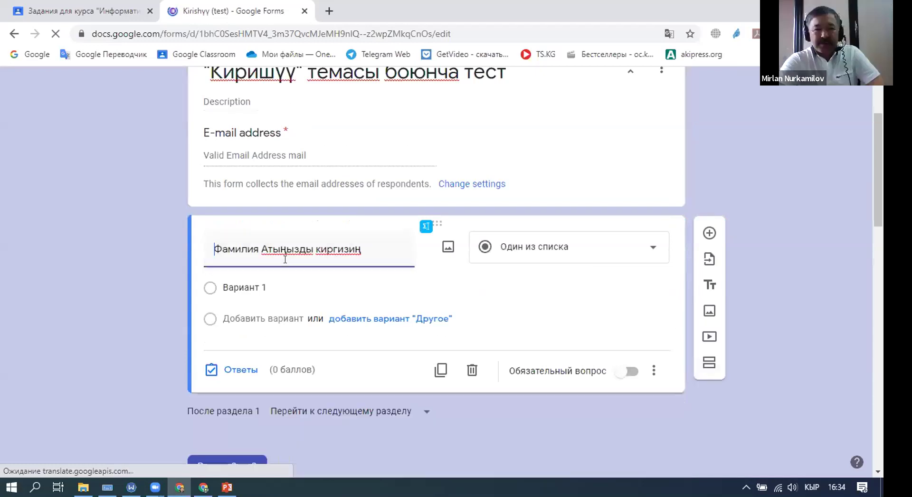
{"action": "left_click", "coordinate": [642, 256]}
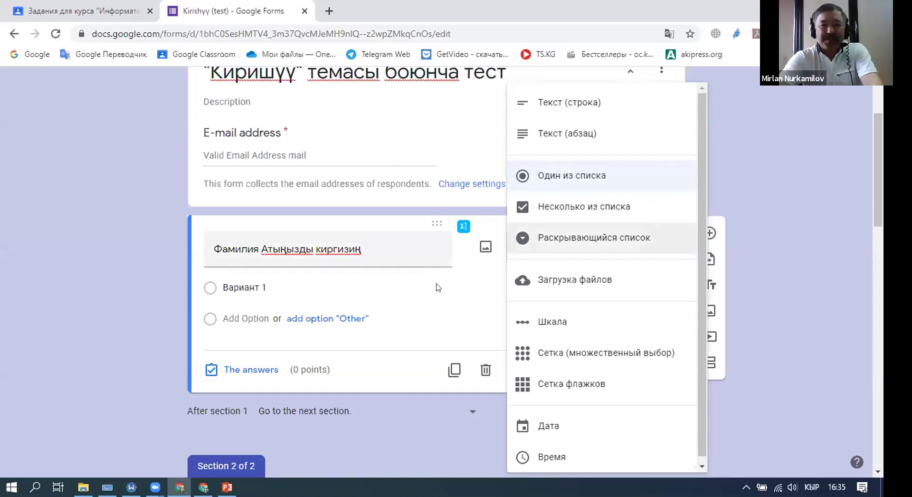
{"action": "left_click", "coordinate": [257, 290]}
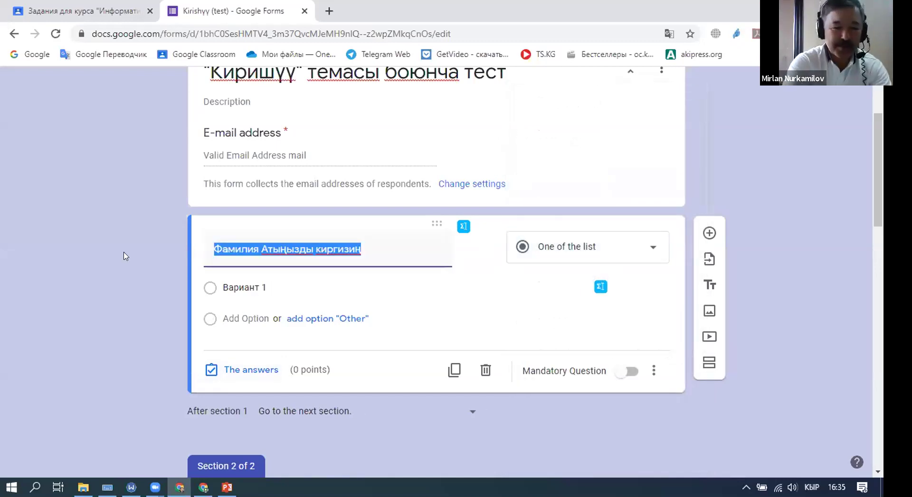
{"action": "type", "text": "Суроо "}
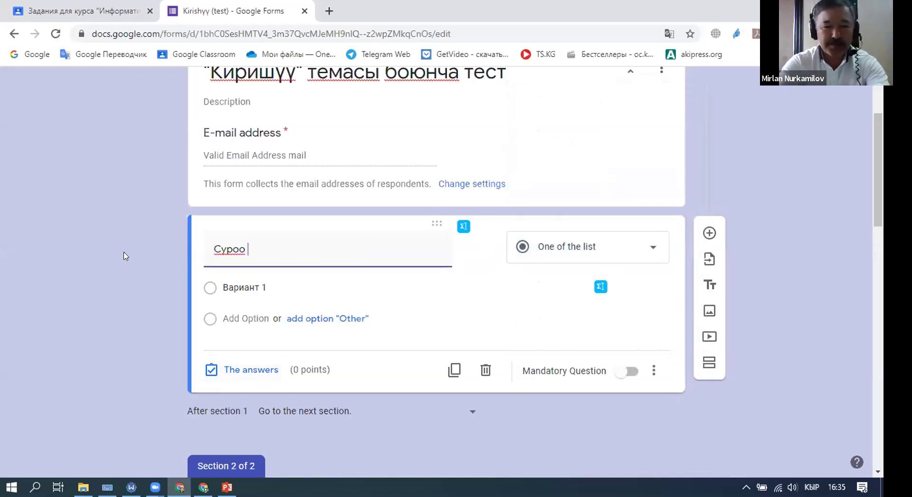
{"action": "type", "text": "1"}
Step: Change the text of the question's first answer option to "Жлооп 1"
{"action": "left_click", "coordinate": [209, 290]}
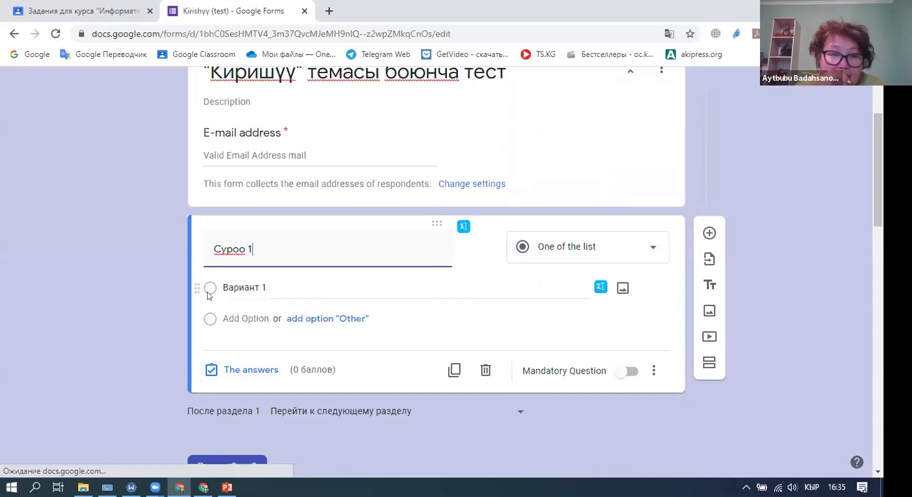
{"action": "left_click", "coordinate": [255, 288]}
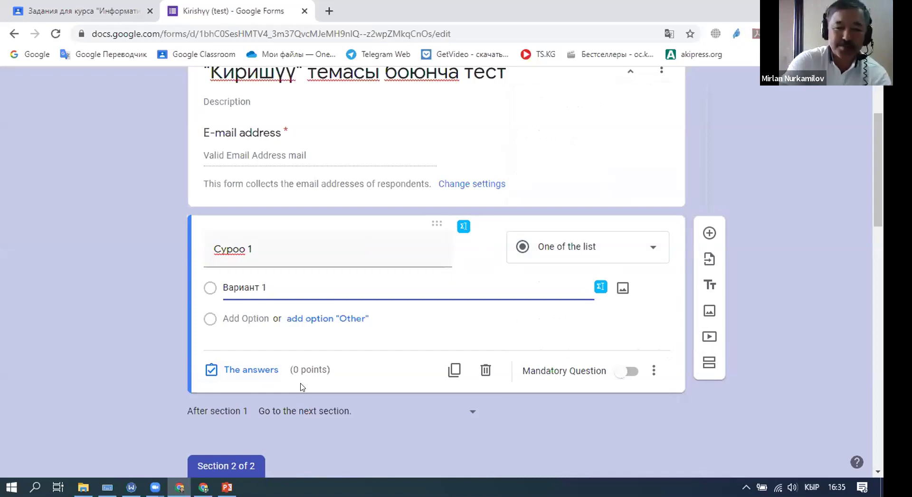
{"action": "key", "text": "BackSpace"}
{"action": "key", "text": "BackSpace"}
{"action": "key", "text": "BackSpace"}
{"action": "key", "text": "BackSpace"}
{"action": "key", "text": "BackSpace"}
{"action": "key", "text": "BackSpace"}
{"action": "key", "text": "BackSpace"}
{"action": "type", "text": "Жлооп"}
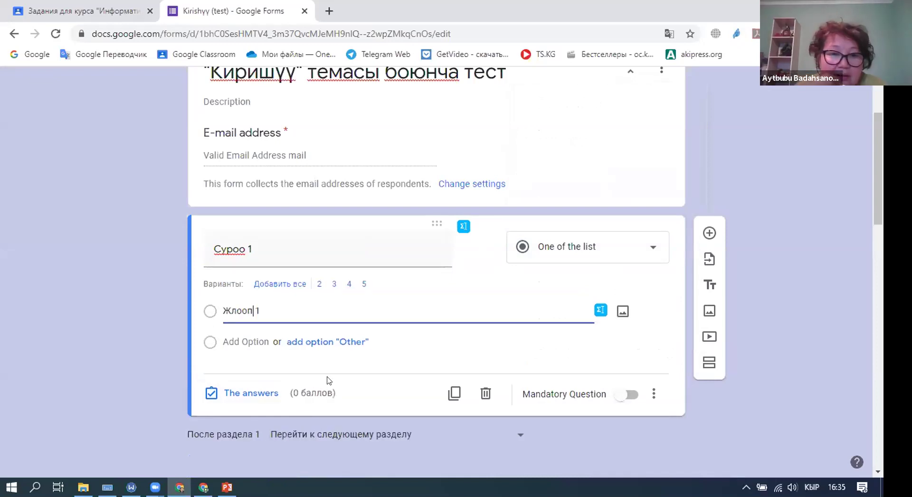
Step: Add three more answer options to the "Суроо 1" question: "жооп 2", "жооп 3" and "жооп 4"
{"action": "key", "text": "Return"}
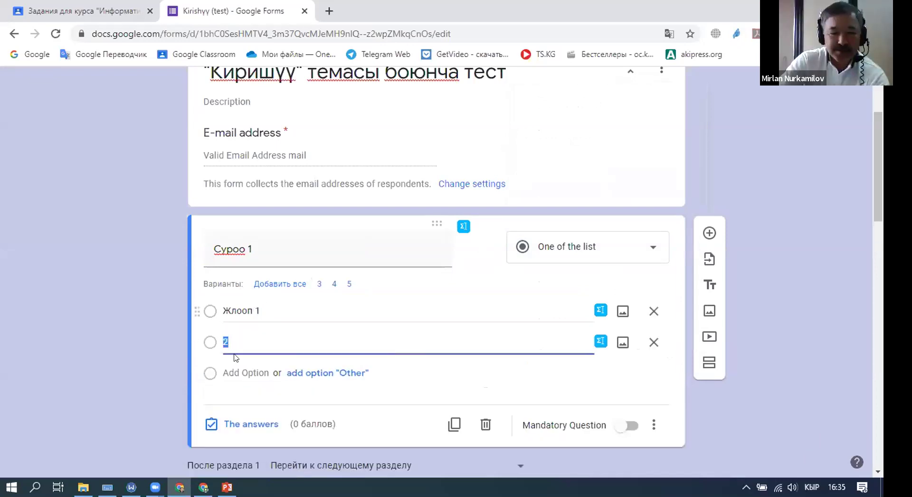
{"action": "type", "text": "Жооп 2"}
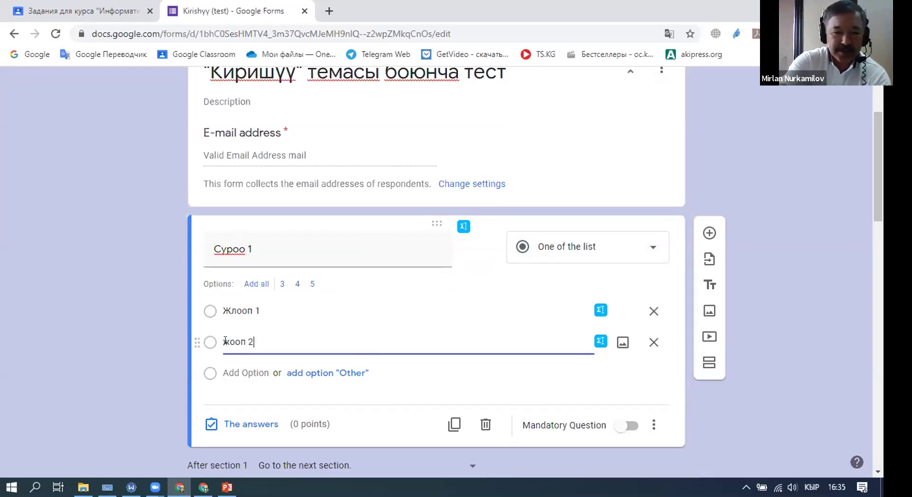
{"action": "key", "text": "Return"}
{"action": "type", "text": "жооп 3"}
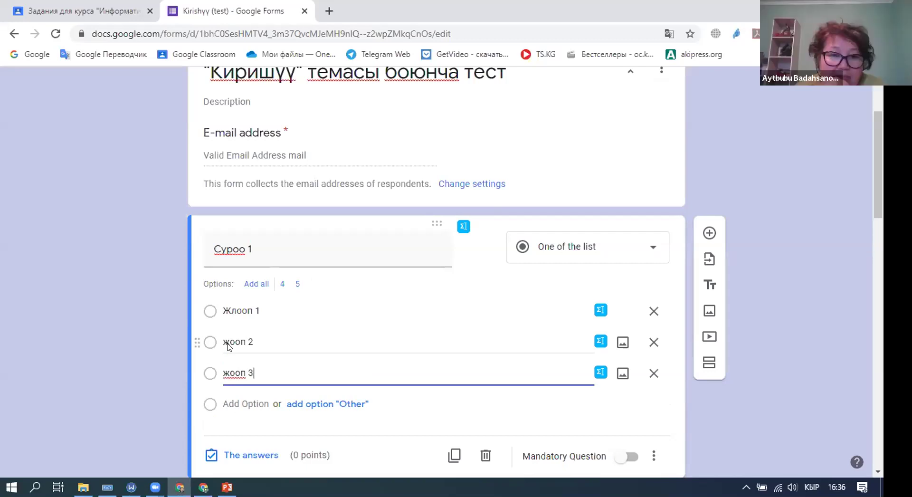
{"action": "key", "text": "Return"}
{"action": "type", "text": "жооп 4"}
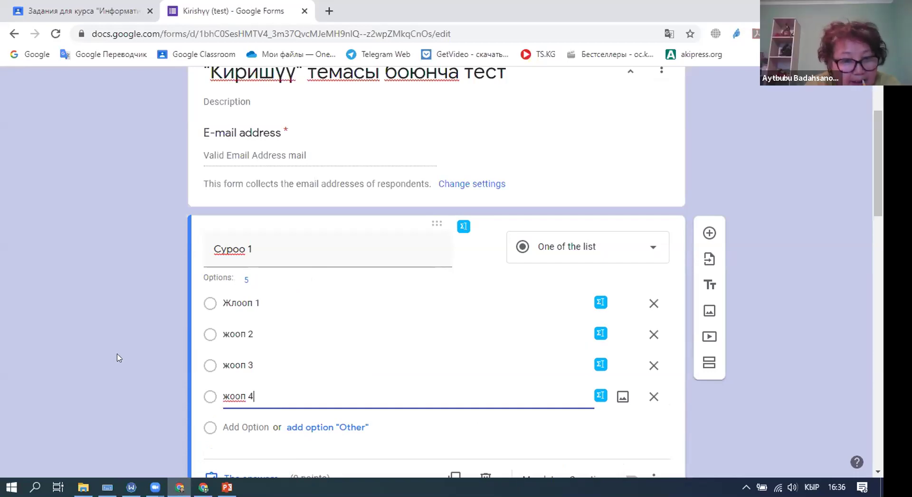
Step: Mark "жооп 4" as the correct answer to the "Суроо 1" question in its answer key
{"action": "scroll", "coordinate": [418, 404], "scroll_direction": "down", "scroll_amount": 1}
{"action": "scroll", "coordinate": [418, 403], "scroll_direction": "down", "scroll_amount": 3}
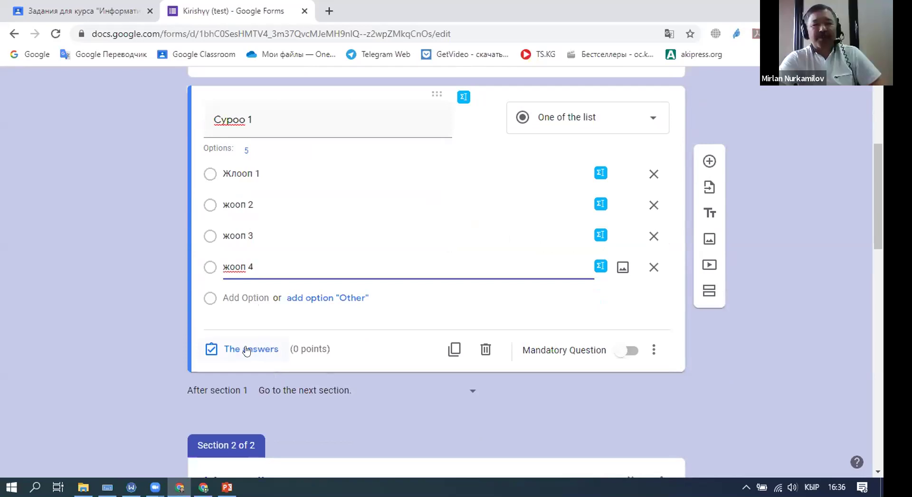
{"action": "left_click", "coordinate": [263, 350]}
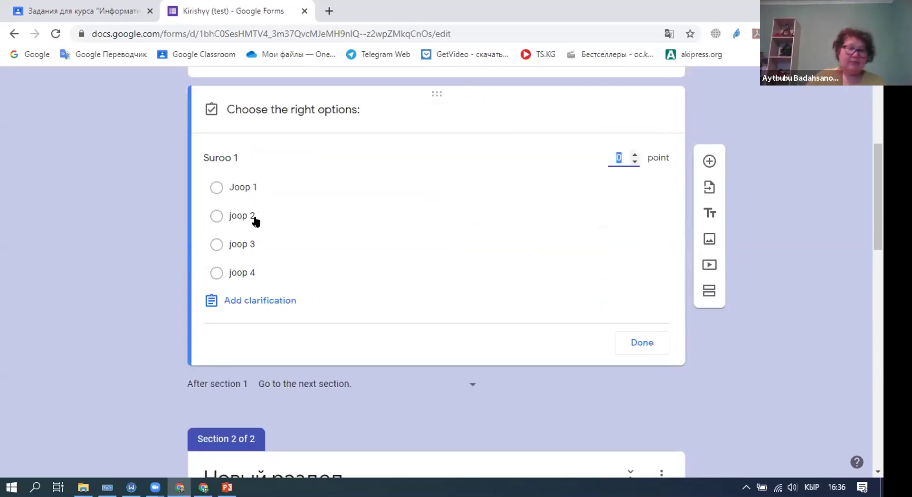
{"action": "left_click", "coordinate": [216, 274]}
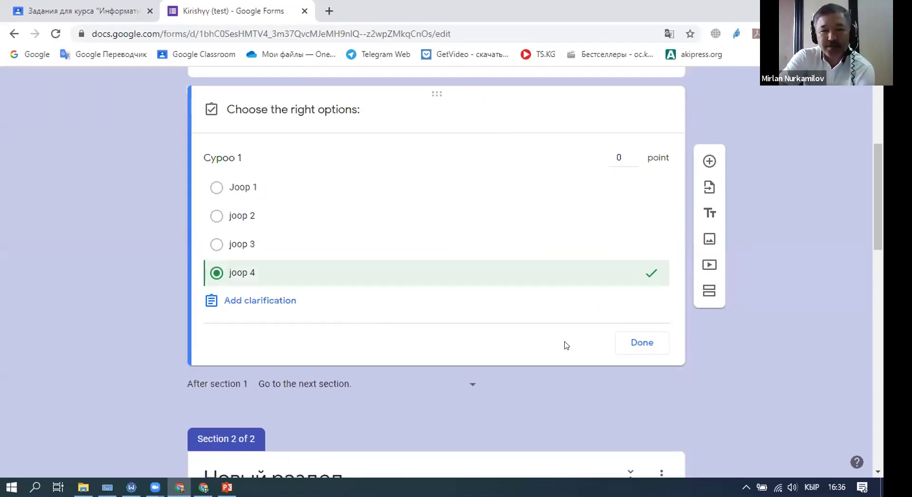
{"action": "left_click", "coordinate": [646, 346]}
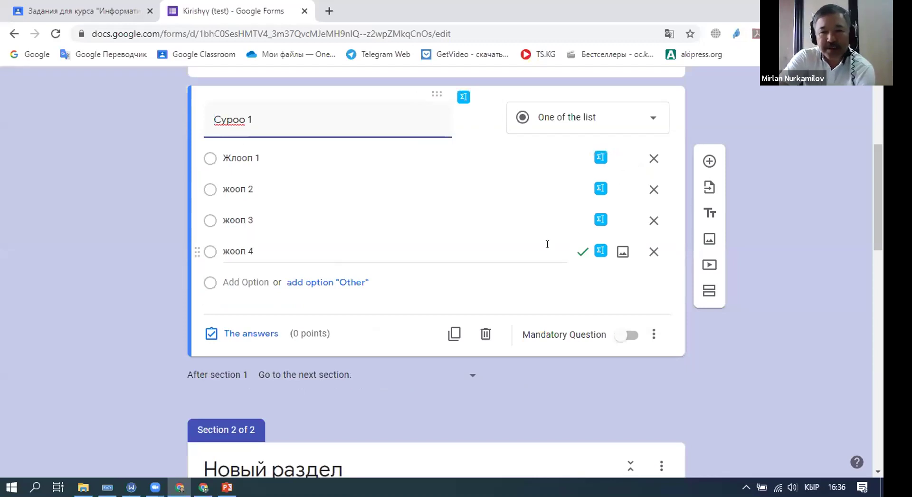
Step: Examine the options and marked correct answers of the "Кайсыл ачылыштар информатиканын өнүгүшүнө салым кошкон" question in section 2
{"action": "scroll", "coordinate": [570, 271], "scroll_direction": "down", "scroll_amount": 4}
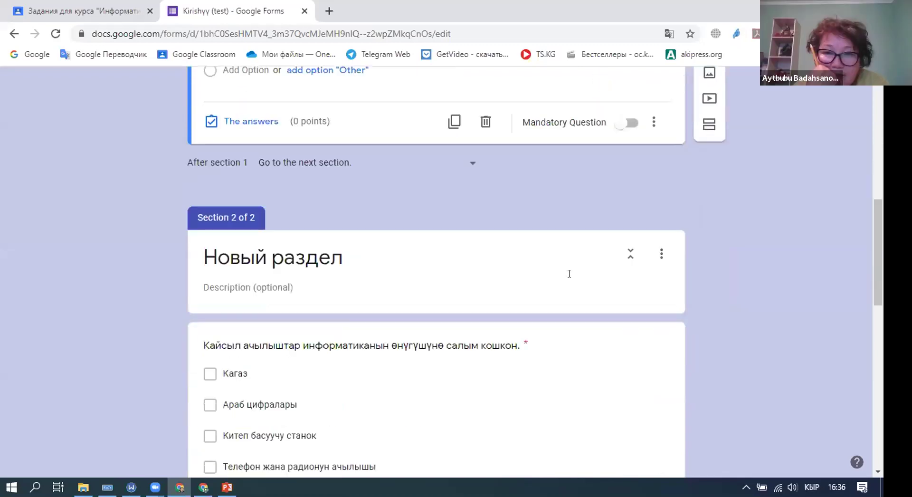
{"action": "scroll", "coordinate": [569, 274], "scroll_direction": "down", "scroll_amount": 1}
{"action": "scroll", "coordinate": [573, 287], "scroll_direction": "down", "scroll_amount": 5}
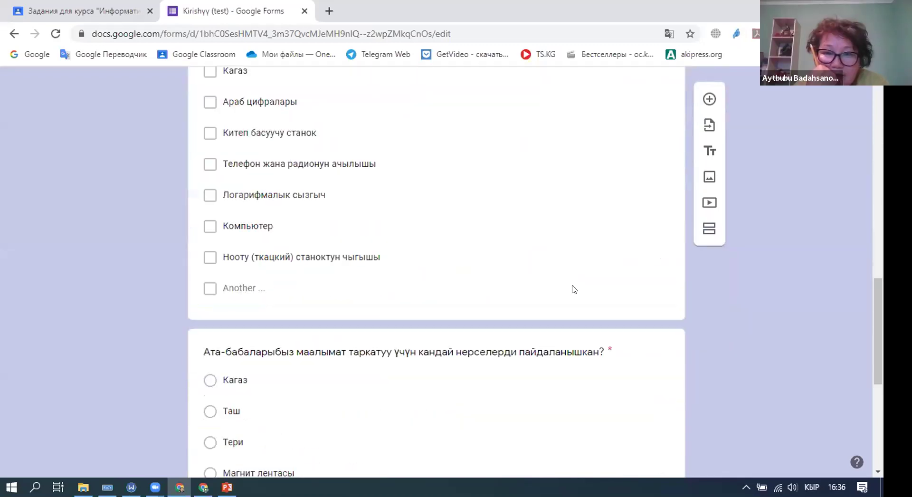
{"action": "left_click", "coordinate": [574, 289]}
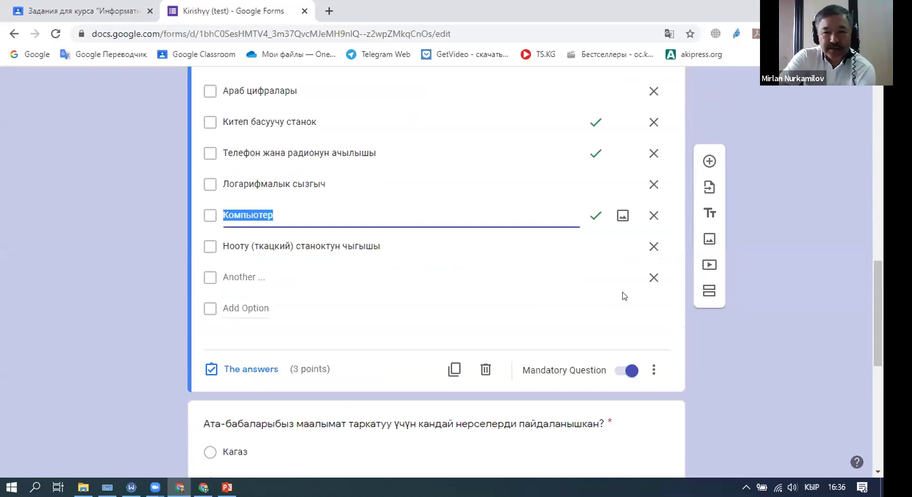
{"action": "scroll", "coordinate": [460, 246], "scroll_direction": "up", "scroll_amount": 3}
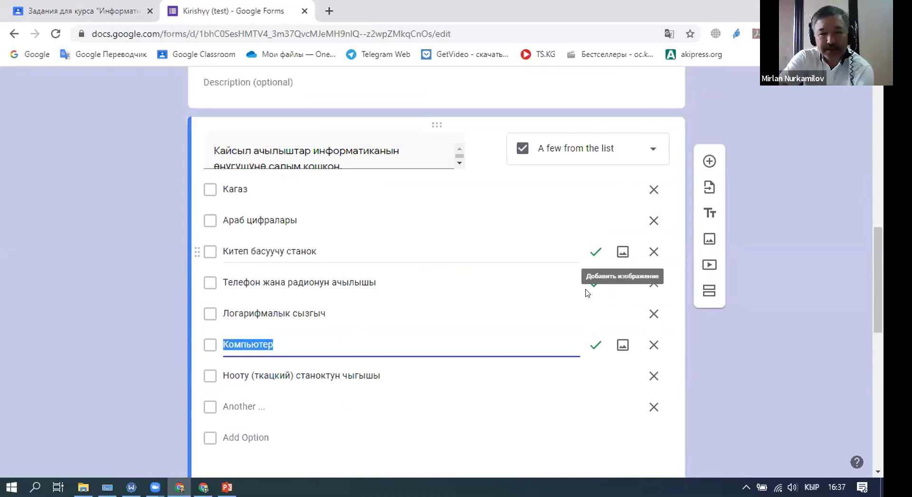
{"action": "scroll", "coordinate": [227, 381], "scroll_direction": "down", "scroll_amount": 3}
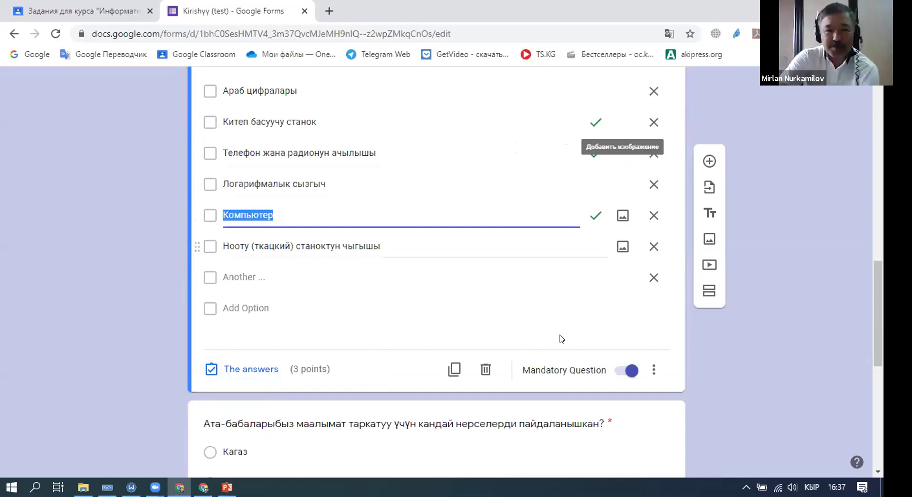
{"action": "scroll", "coordinate": [570, 337], "scroll_direction": "up", "scroll_amount": 1}
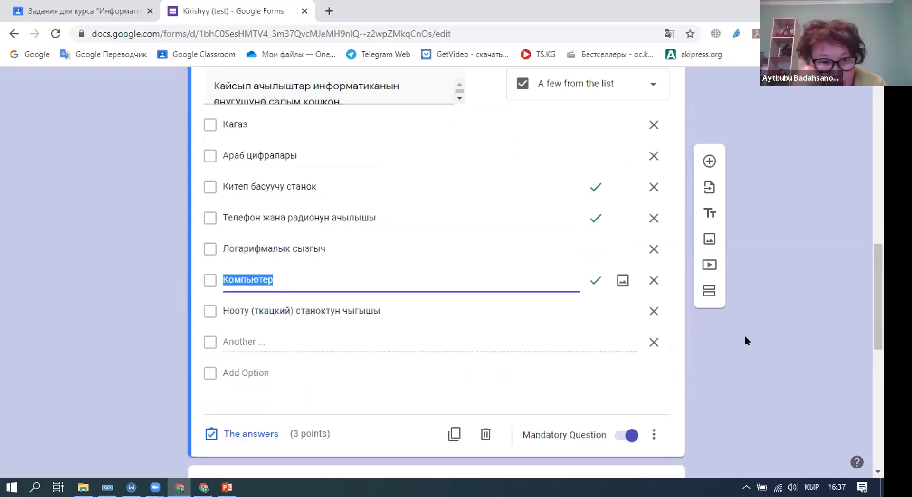
Step: Review the "Суроо 1" question in section 1 and look over the question types offered for section 2's first question
{"action": "scroll", "coordinate": [675, 226], "scroll_direction": "up", "scroll_amount": 4}
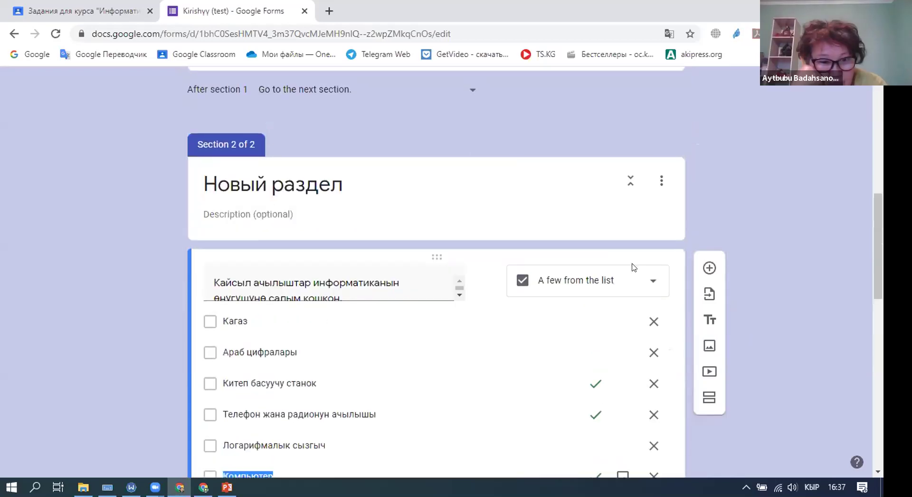
{"action": "scroll", "coordinate": [632, 267], "scroll_direction": "up", "scroll_amount": 7}
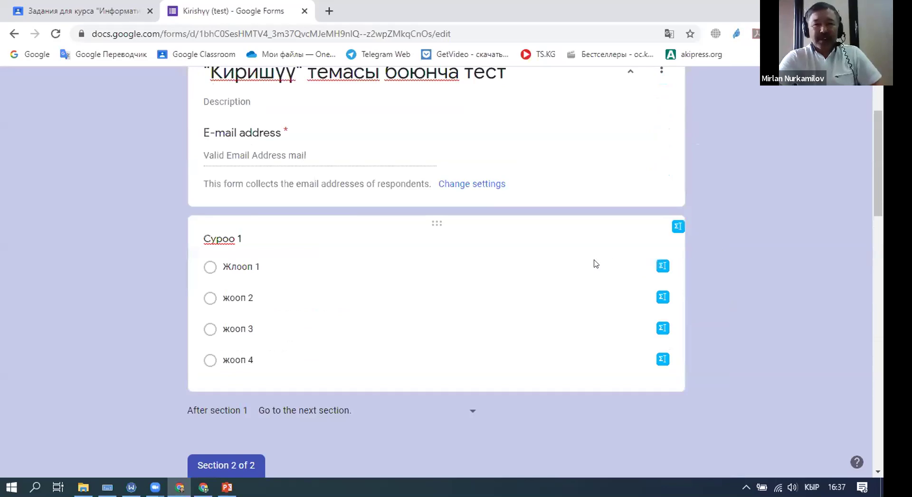
{"action": "scroll", "coordinate": [596, 264], "scroll_direction": "up", "scroll_amount": 3}
{"action": "scroll", "coordinate": [505, 284], "scroll_direction": "down", "scroll_amount": 1}
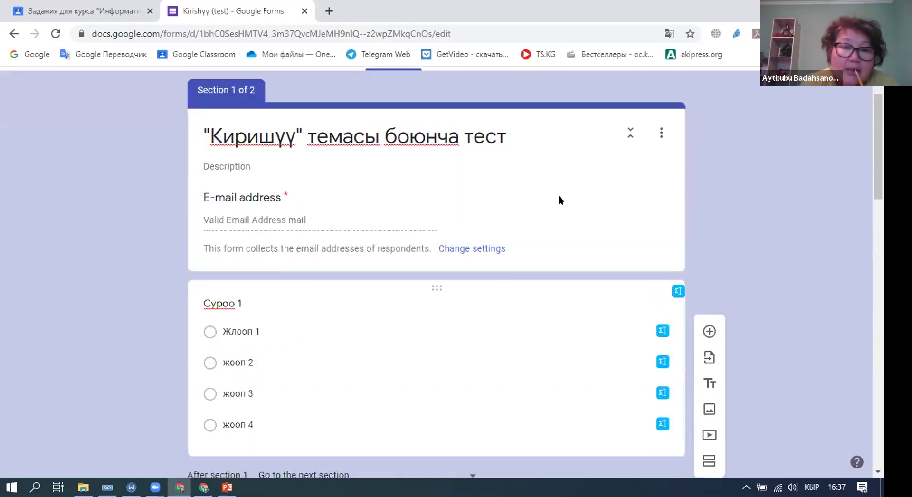
{"action": "scroll", "coordinate": [557, 305], "scroll_direction": "down", "scroll_amount": 1}
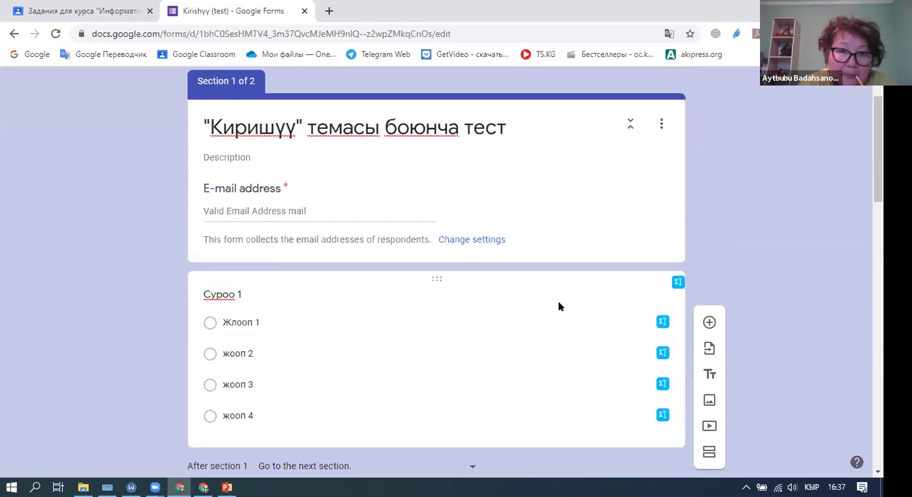
{"action": "scroll", "coordinate": [605, 259], "scroll_direction": "down", "scroll_amount": 2}
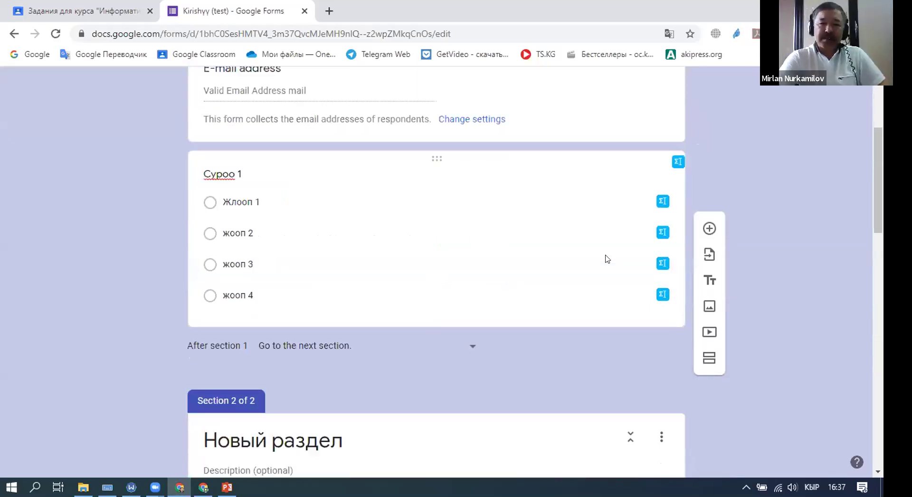
{"action": "scroll", "coordinate": [606, 259], "scroll_direction": "down", "scroll_amount": 5}
{"action": "left_click", "coordinate": [652, 217]}
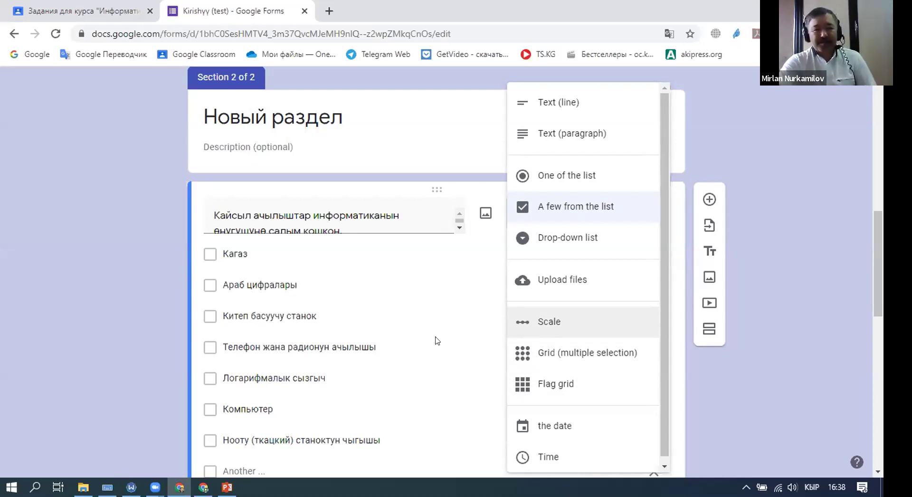
{"action": "scroll", "coordinate": [625, 389], "scroll_direction": "down", "scroll_amount": 10}
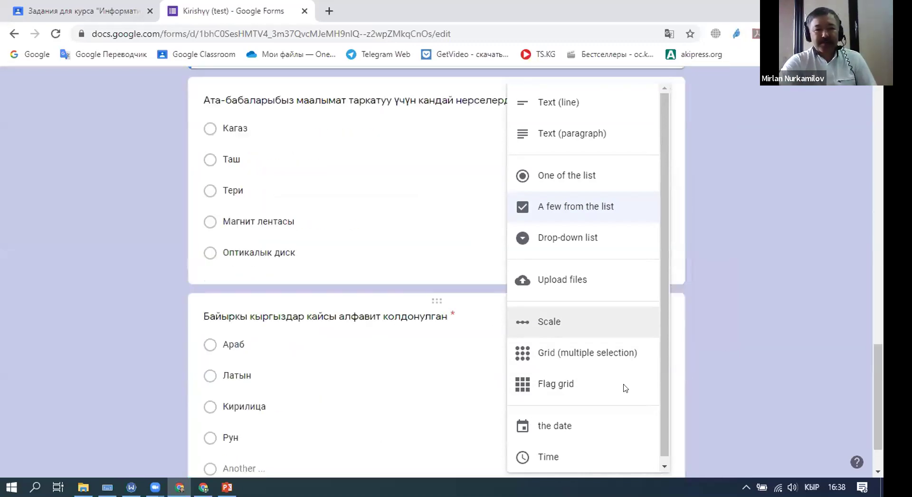
{"action": "left_click", "coordinate": [463, 351]}
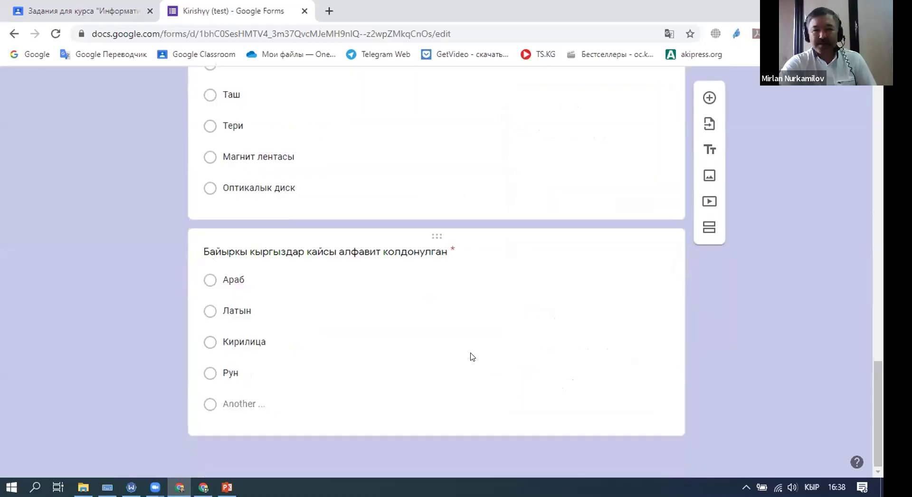
Step: Add a new question after "Байыркы кыргыздар кайсы алфавит колдонулган" and set its type to Grid (multiple selection)
{"action": "left_click", "coordinate": [472, 356]}
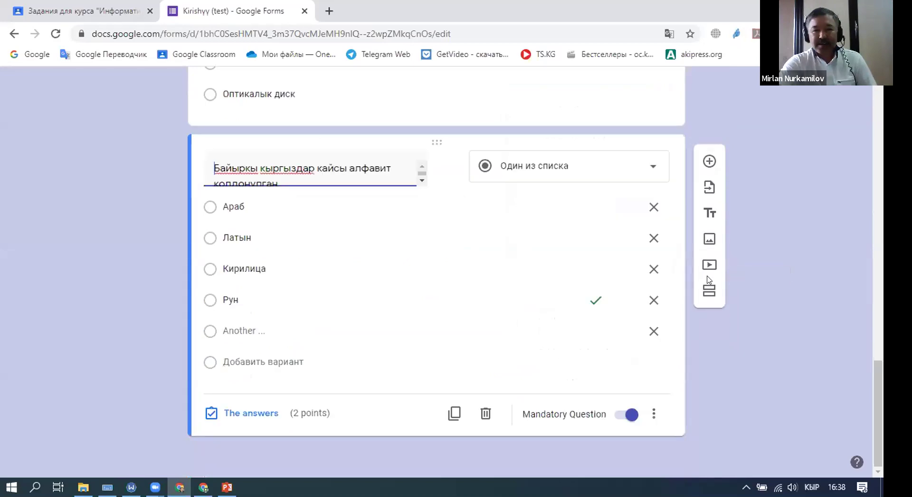
{"action": "left_click", "coordinate": [710, 162]}
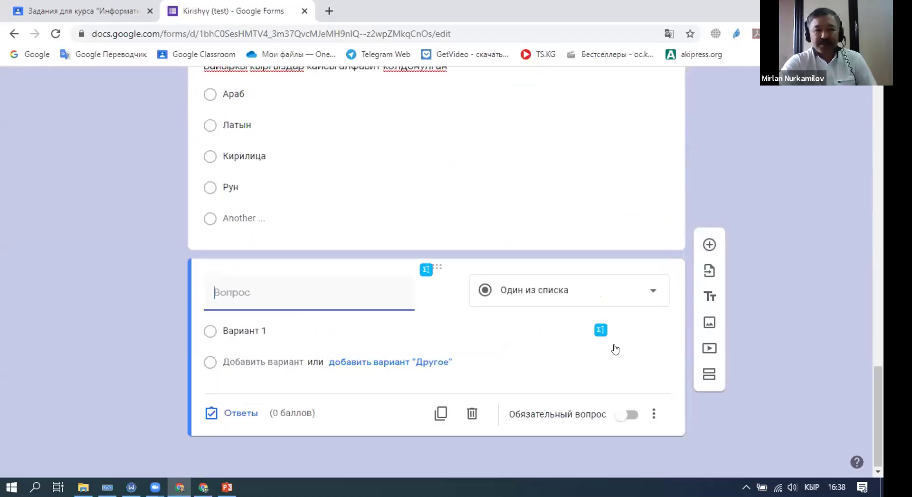
{"action": "left_click", "coordinate": [656, 294]}
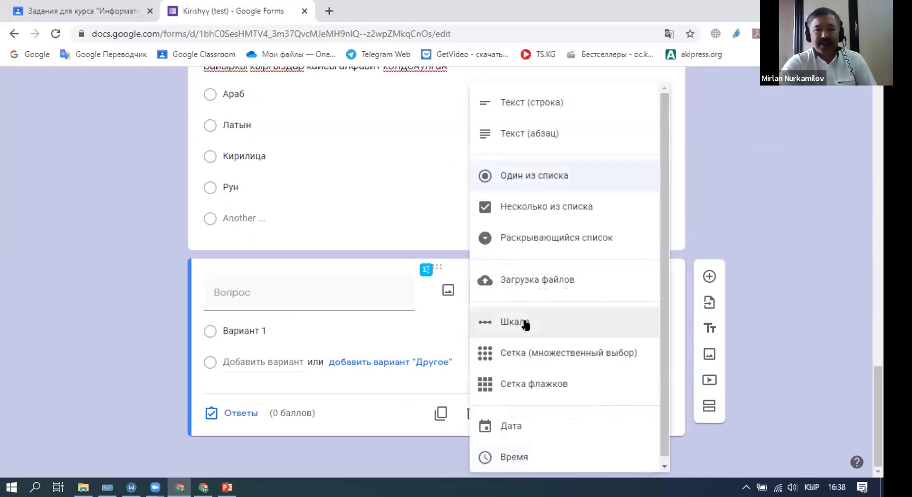
{"action": "left_click", "coordinate": [565, 353]}
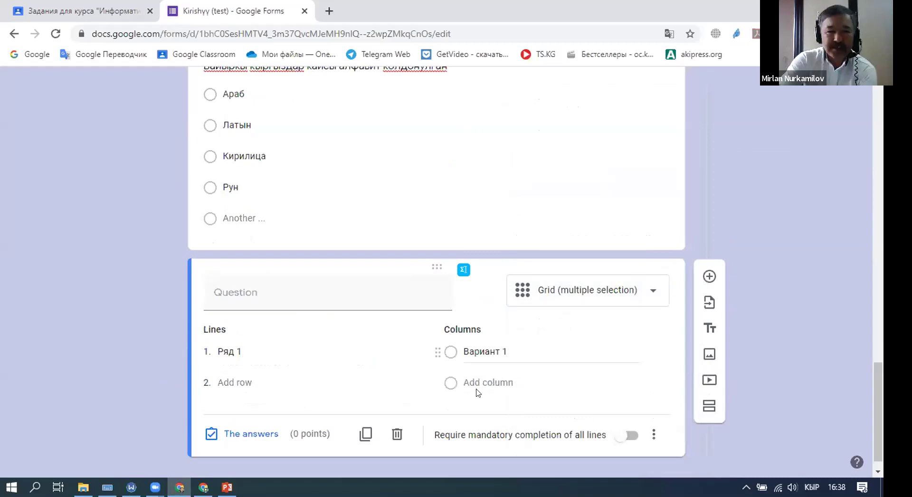
Step: Add three more rows to the new grid question, keeping their default labels
{"action": "left_click", "coordinate": [229, 352]}
{"action": "left_click", "coordinate": [244, 383]}
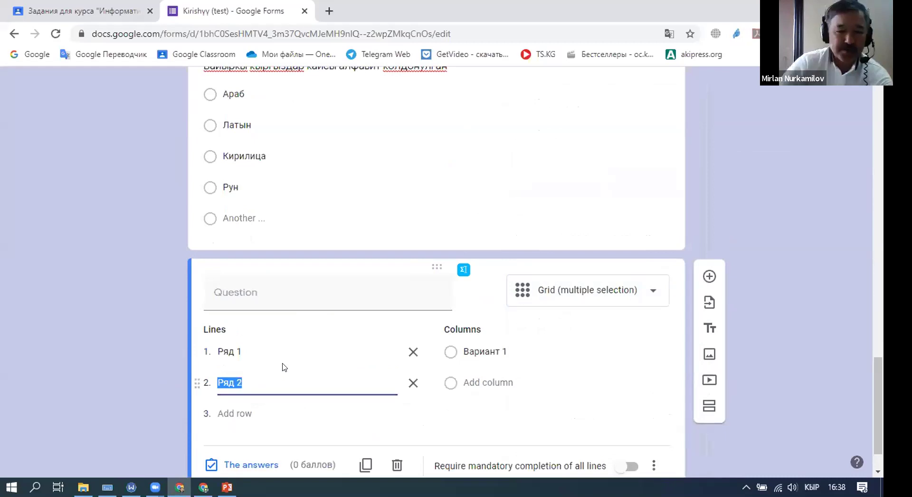
{"action": "left_click", "coordinate": [223, 412]}
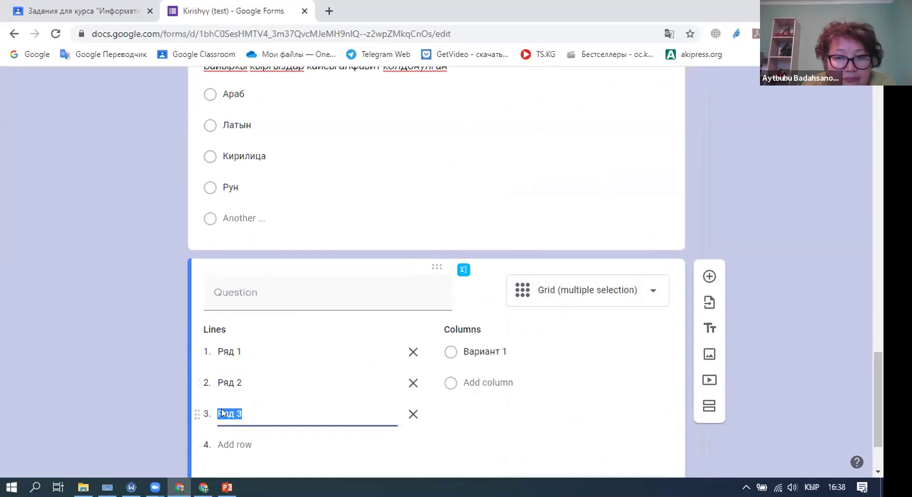
{"action": "left_click", "coordinate": [259, 457]}
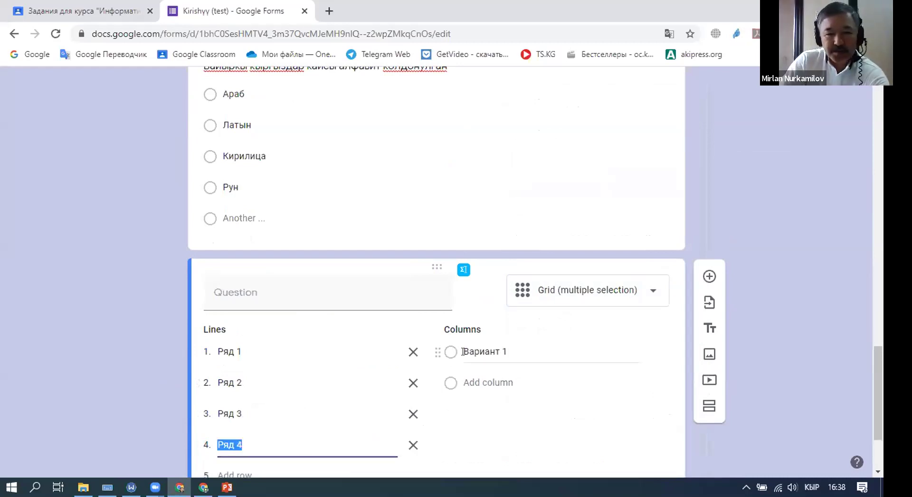
Step: Add three more columns to the grid question, keeping their default labels
{"action": "scroll", "coordinate": [481, 351], "scroll_direction": "down", "scroll_amount": 3}
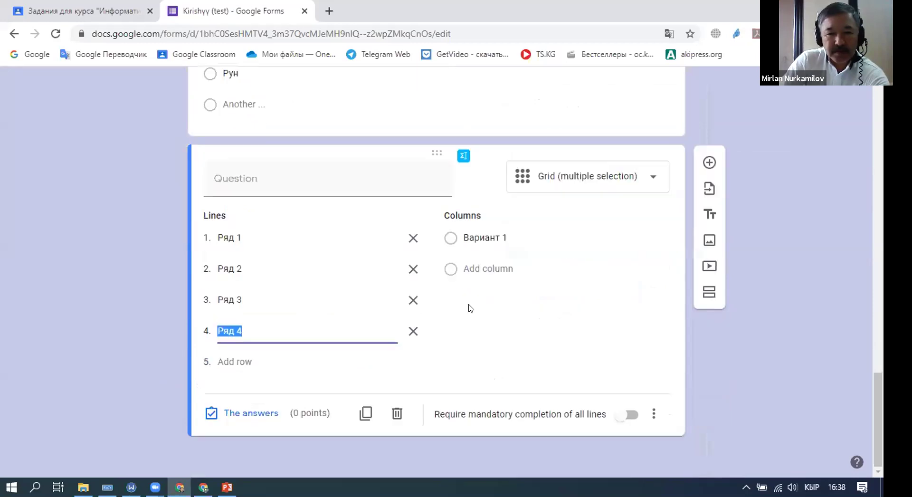
{"action": "left_click", "coordinate": [465, 269]}
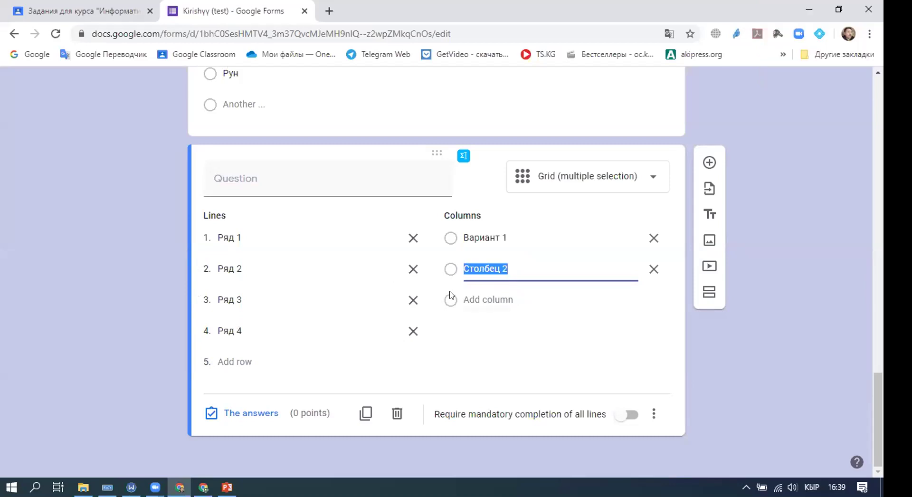
{"action": "left_click", "coordinate": [452, 269]}
{"action": "left_click", "coordinate": [462, 278]}
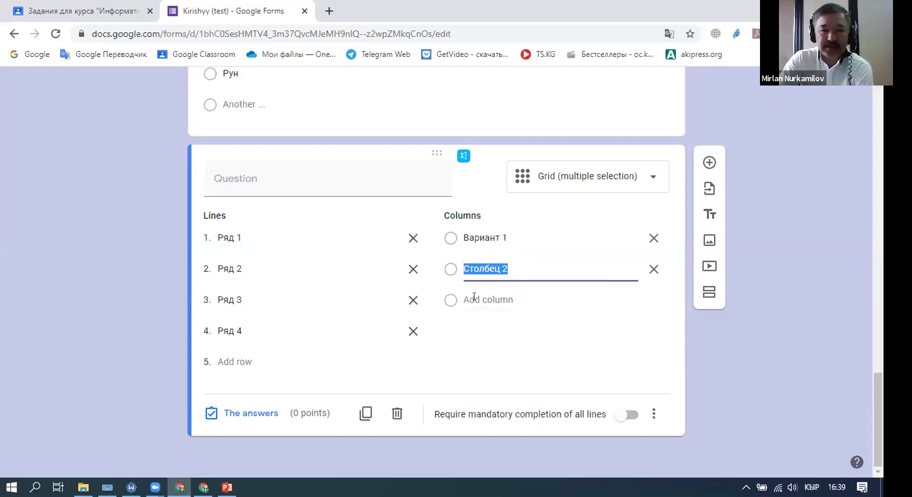
{"action": "left_click", "coordinate": [471, 300]}
{"action": "key", "text": "Return"}
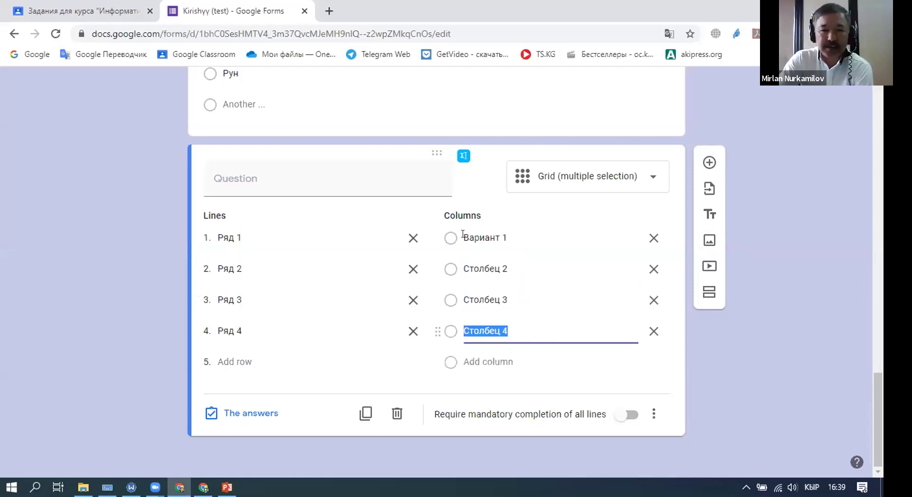
{"action": "left_click", "coordinate": [463, 236]}
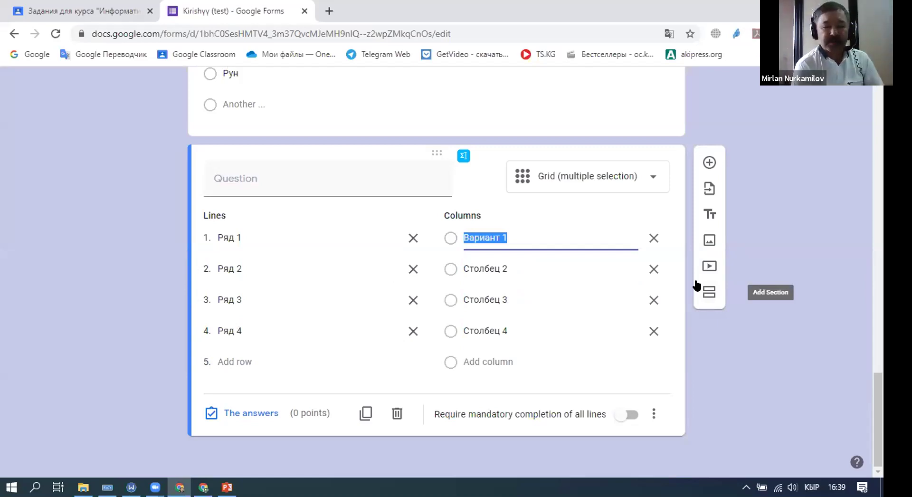
Step: In the grid's answer key, mark Option 1 and Column 3 correct for Row 1, and Columns 2 and 4 for Row 3
{"action": "left_click", "coordinate": [244, 414]}
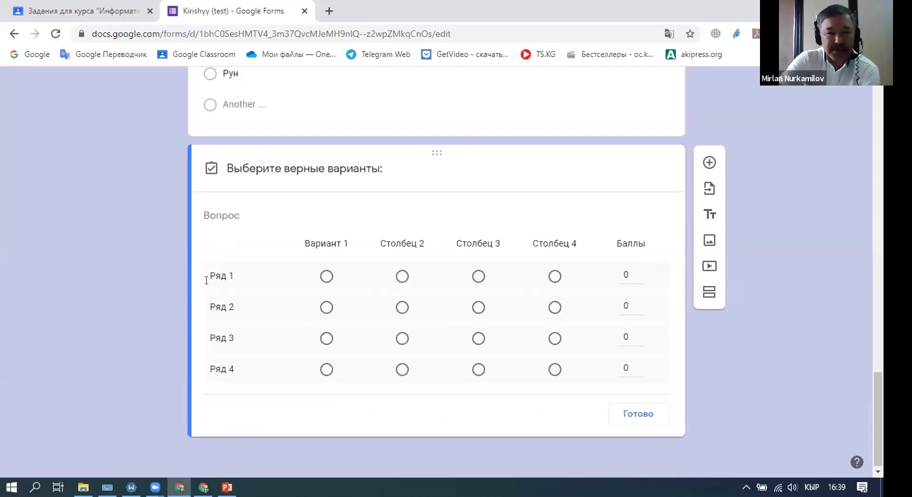
{"action": "left_click", "coordinate": [403, 339]}
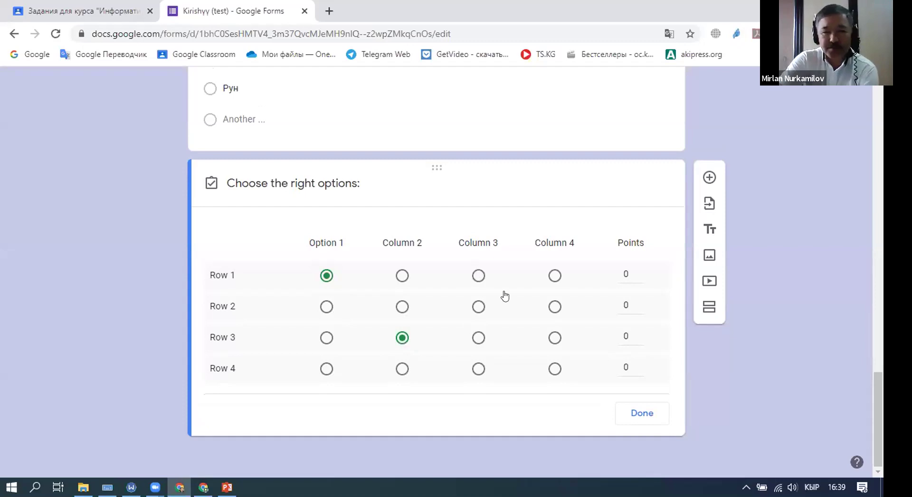
{"action": "left_click", "coordinate": [478, 276]}
{"action": "left_click", "coordinate": [555, 337]}
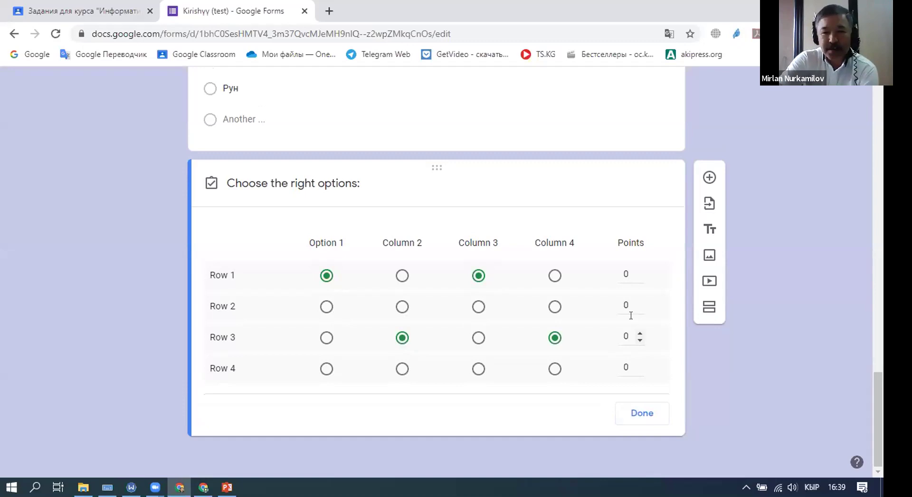
Step: In the grid's answer key, set Row 1 to 20 points and Row 2 to 10 points, marking Column 2 correct for Row 2
{"action": "left_click", "coordinate": [625, 274]}
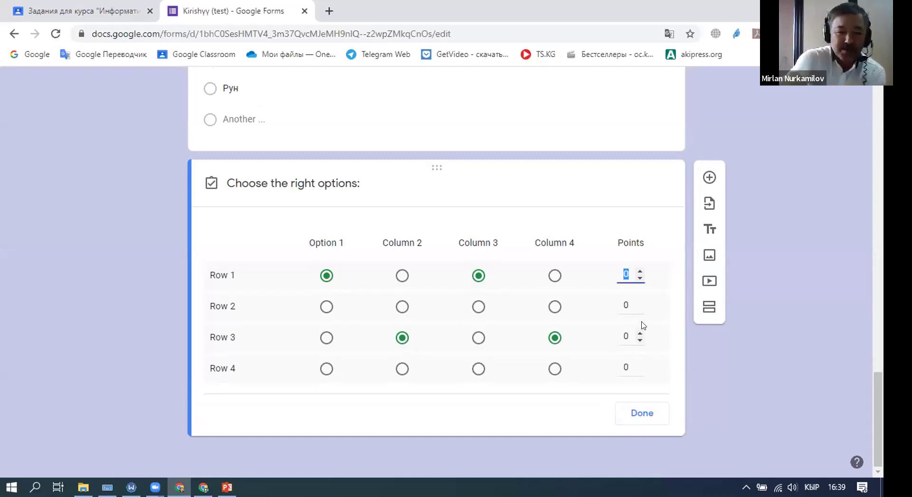
{"action": "type", "text": "20"}
{"action": "left_click", "coordinate": [625, 306]}
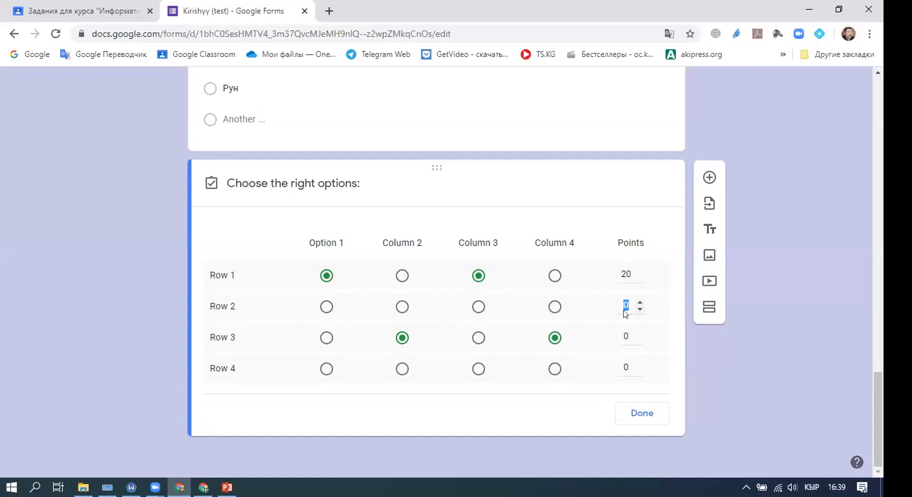
{"action": "type", "text": "10"}
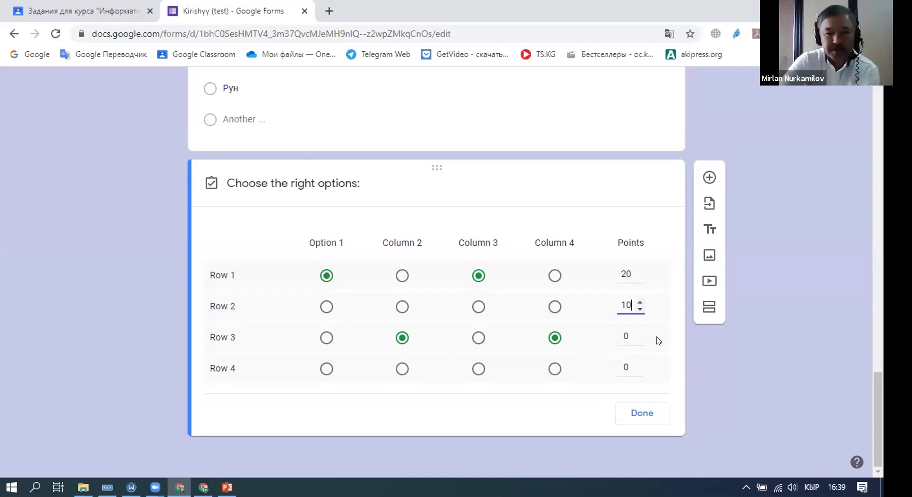
{"action": "left_click", "coordinate": [408, 308]}
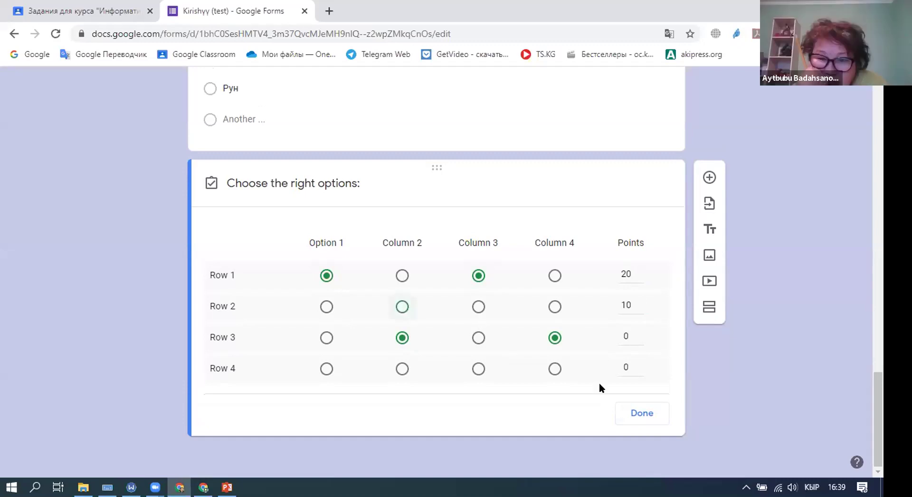
Step: Set Row 3 to 20 points, mark Column 3 correct for Row 4 with 10 points, and finish the answer key
{"action": "left_click", "coordinate": [626, 336]}
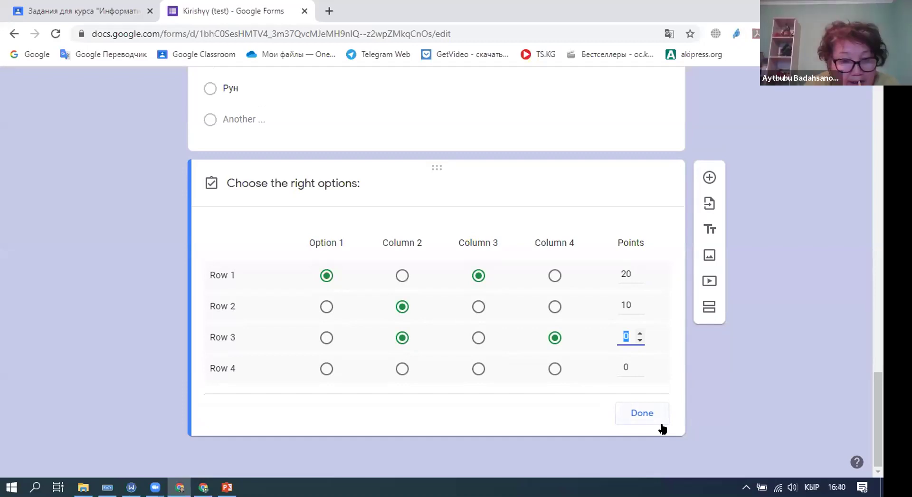
{"action": "type", "text": "20"}
{"action": "key", "text": "Tab"}
{"action": "left_click", "coordinate": [606, 397]}
{"action": "left_click", "coordinate": [479, 369]}
{"action": "left_click", "coordinate": [626, 367]}
{"action": "type", "text": "10"}
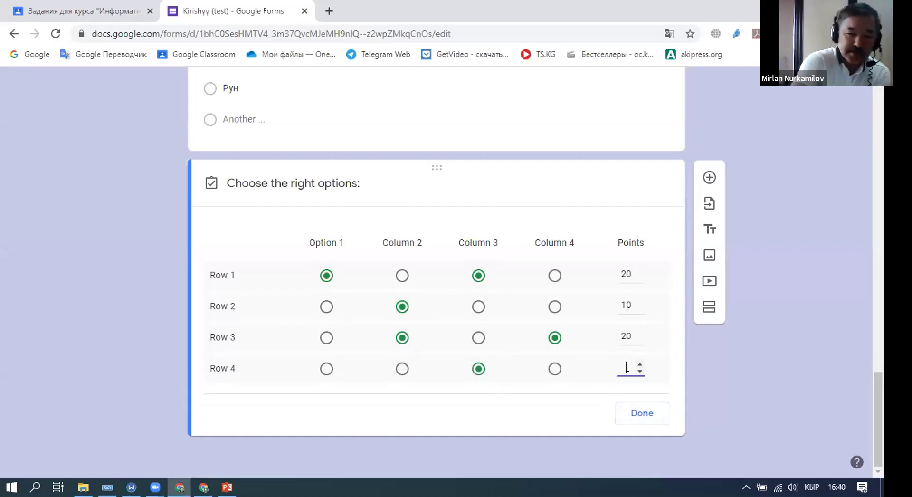
{"action": "left_click", "coordinate": [628, 416]}
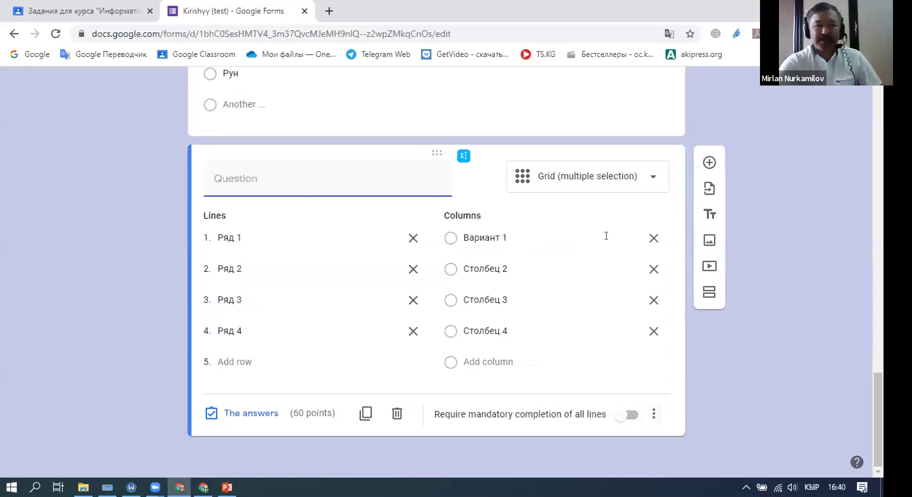
Step: Open the respondent preview of the test and look over its first page
{"action": "scroll", "coordinate": [617, 237], "scroll_direction": "up", "scroll_amount": 5}
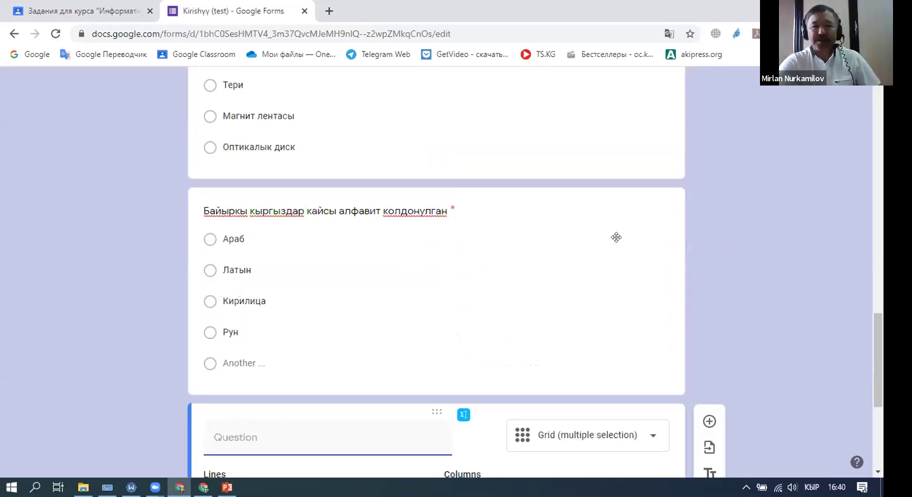
{"action": "scroll", "coordinate": [616, 237], "scroll_direction": "up", "scroll_amount": 5}
{"action": "scroll", "coordinate": [625, 240], "scroll_direction": "up", "scroll_amount": 14}
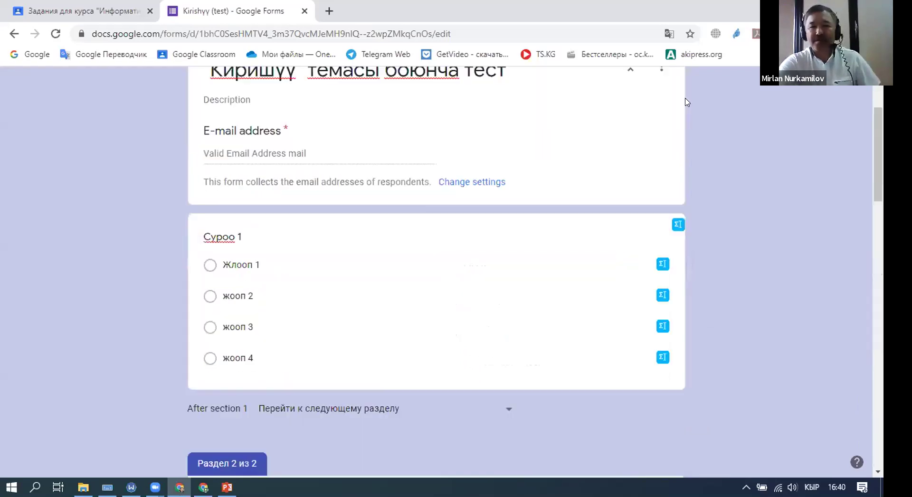
{"action": "scroll", "coordinate": [686, 101], "scroll_direction": "up", "scroll_amount": 3}
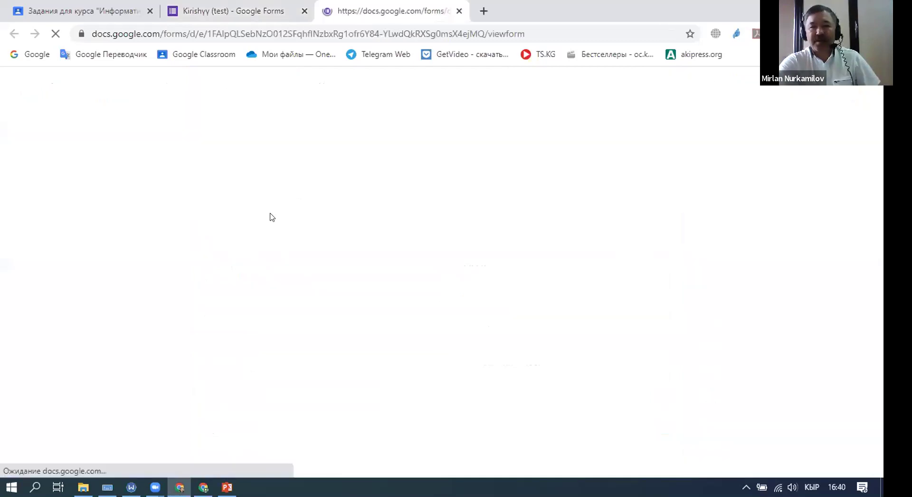
{"action": "scroll", "coordinate": [322, 247], "scroll_direction": "down", "scroll_amount": 2}
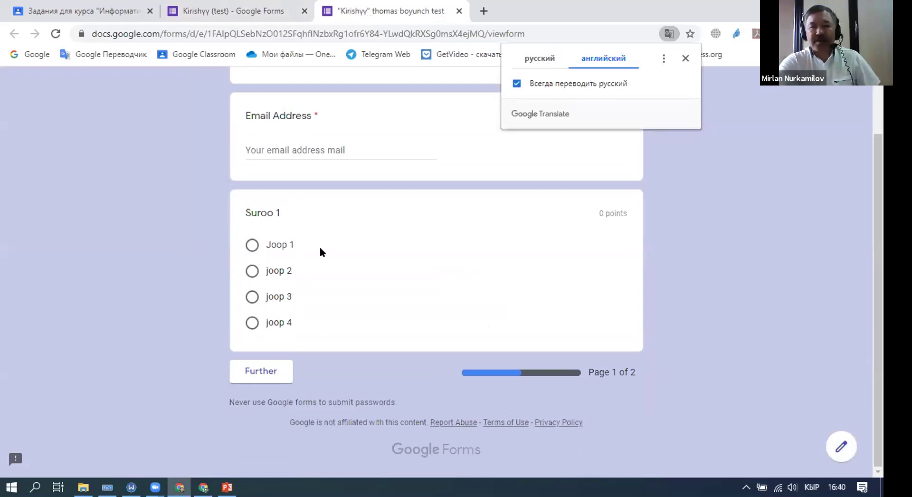
{"action": "scroll", "coordinate": [322, 252], "scroll_direction": "up", "scroll_amount": 2}
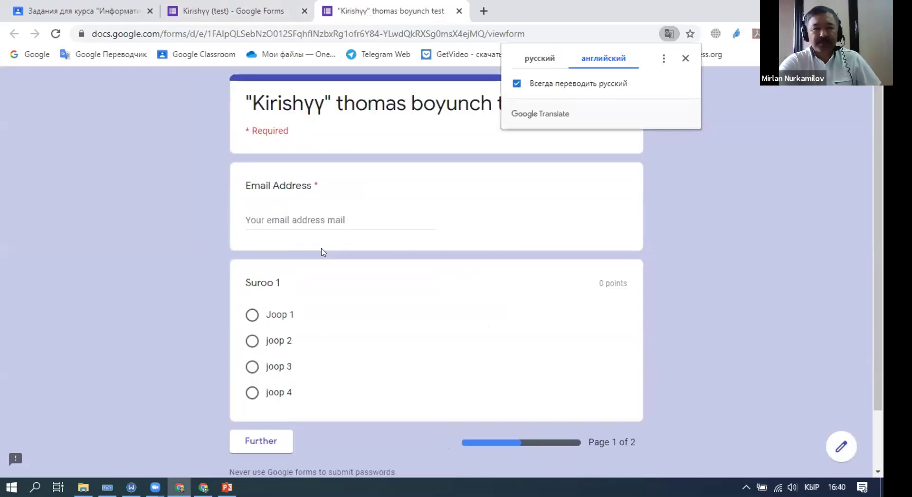
{"action": "scroll", "coordinate": [321, 252], "scroll_direction": "down", "scroll_amount": 2}
{"action": "scroll", "coordinate": [322, 252], "scroll_direction": "up", "scroll_amount": 2}
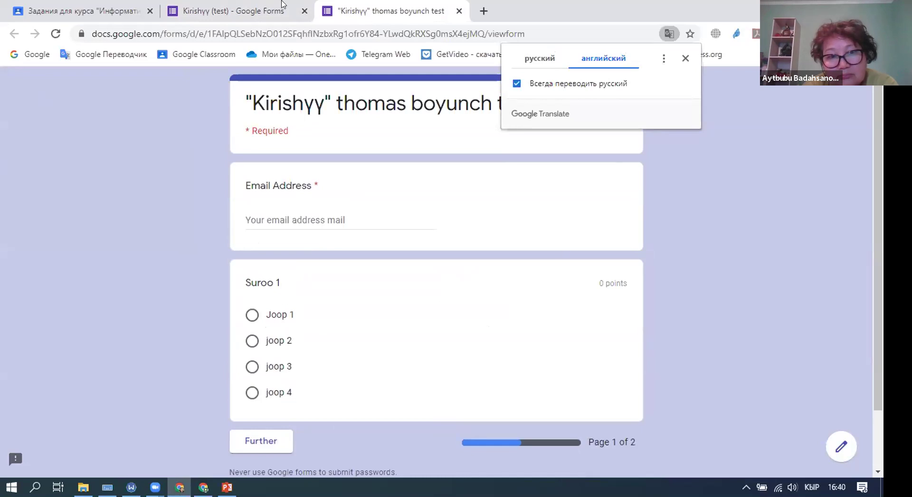
Step: Compare the form editor with the preview, close the preview and check the first section in the editor
{"action": "key", "text": "ctrl+shift+Tab"}
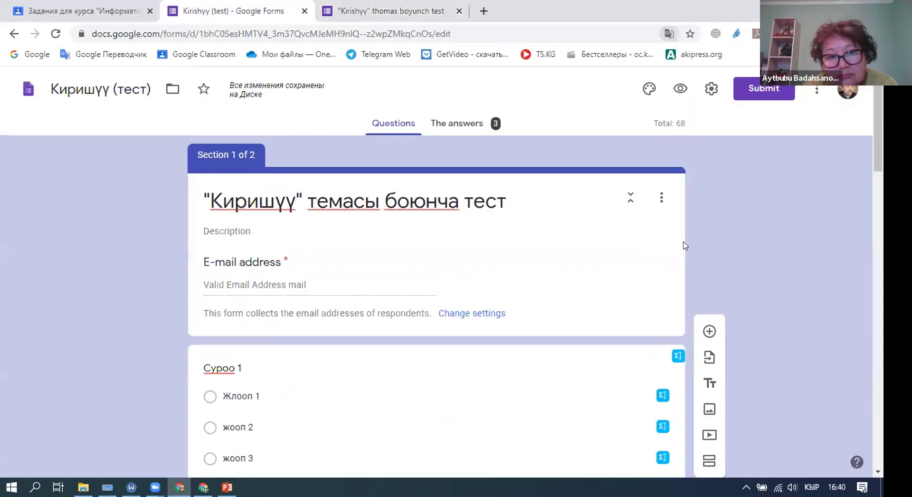
{"action": "left_click", "coordinate": [386, 6]}
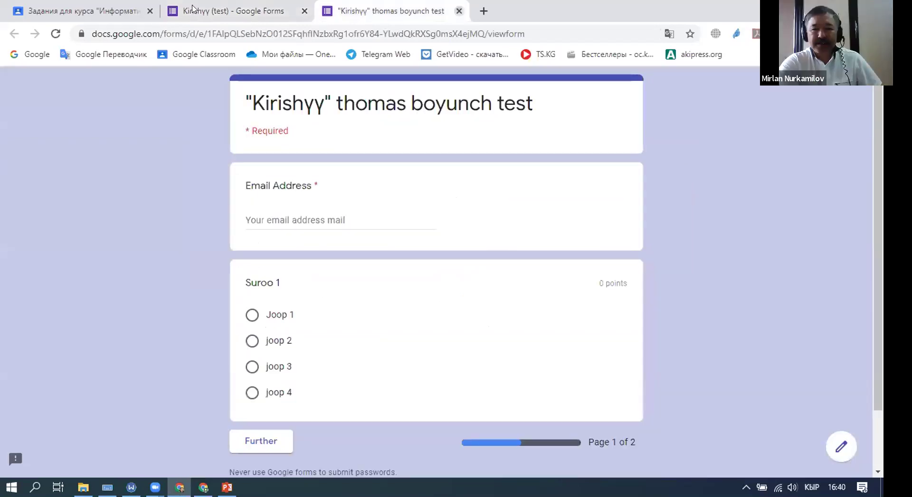
{"action": "key", "text": "ctrl+w"}
{"action": "scroll", "coordinate": [686, 233], "scroll_direction": "down", "scroll_amount": 3}
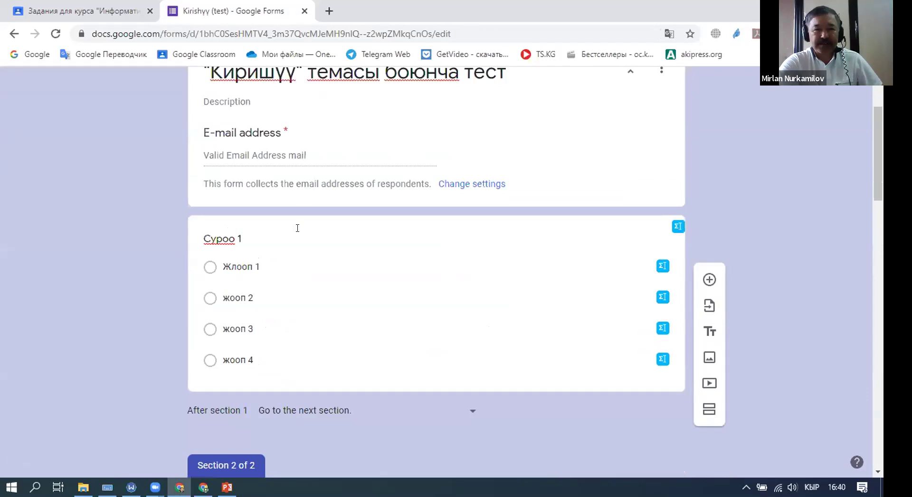
{"action": "scroll", "coordinate": [297, 228], "scroll_direction": "up", "scroll_amount": 3}
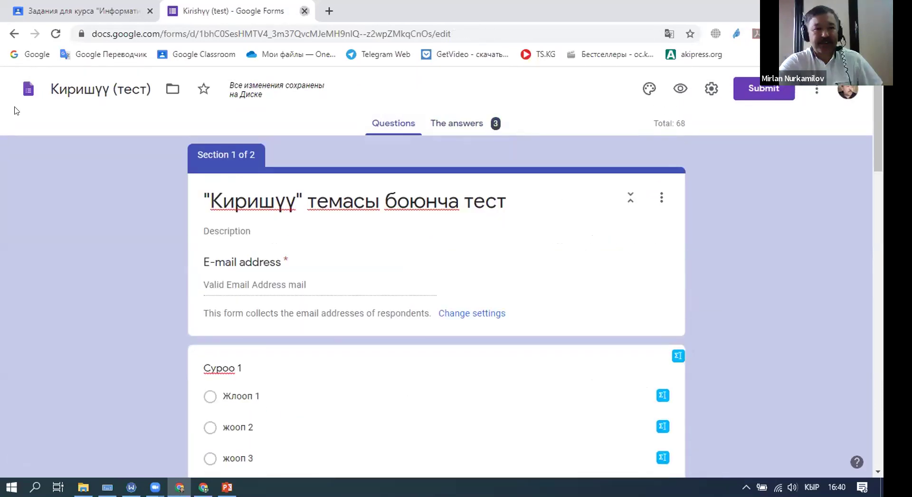
Step: Switch to the Google Classroom assignment, open its attached form and examine the first page with its progress bar
{"action": "left_click", "coordinate": [81, 10]}
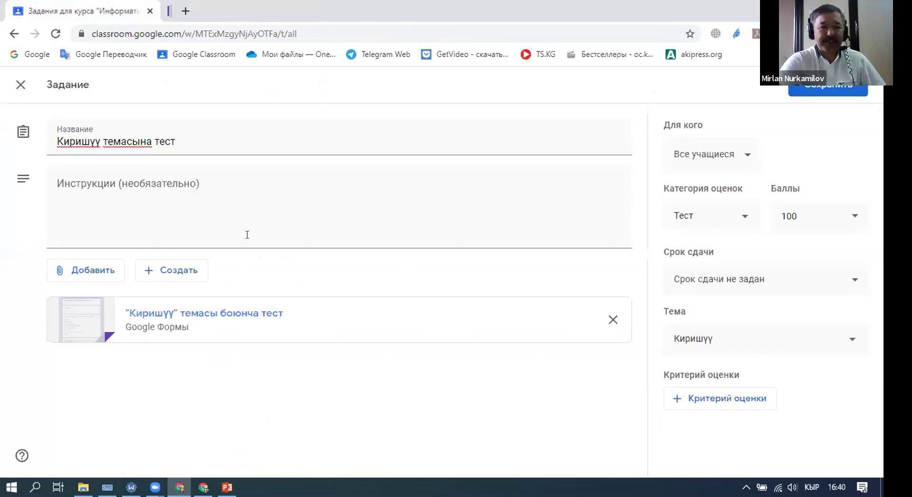
{"action": "left_click", "coordinate": [242, 322]}
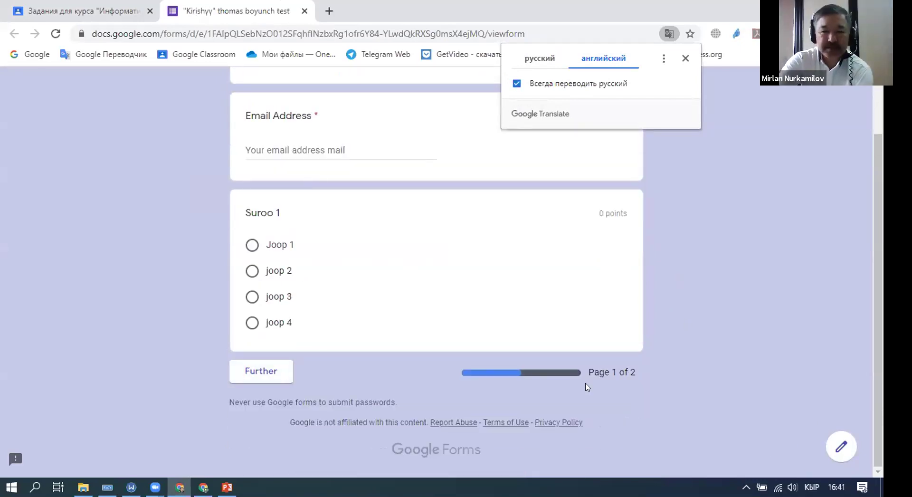
{"action": "left_click", "coordinate": [628, 366]}
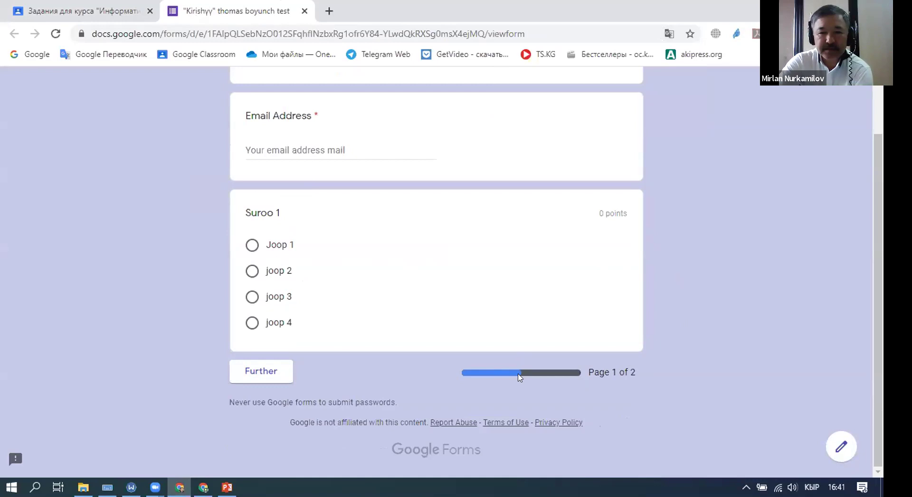
{"action": "scroll", "coordinate": [483, 369], "scroll_direction": "up", "scroll_amount": 2}
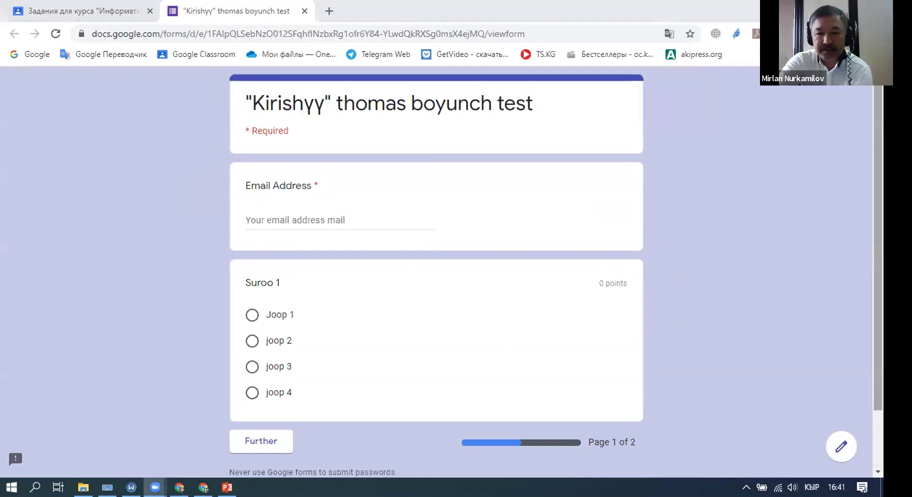
Step: Open the attached form for editing and review its sections down to the grid question
{"action": "left_click", "coordinate": [857, 454]}
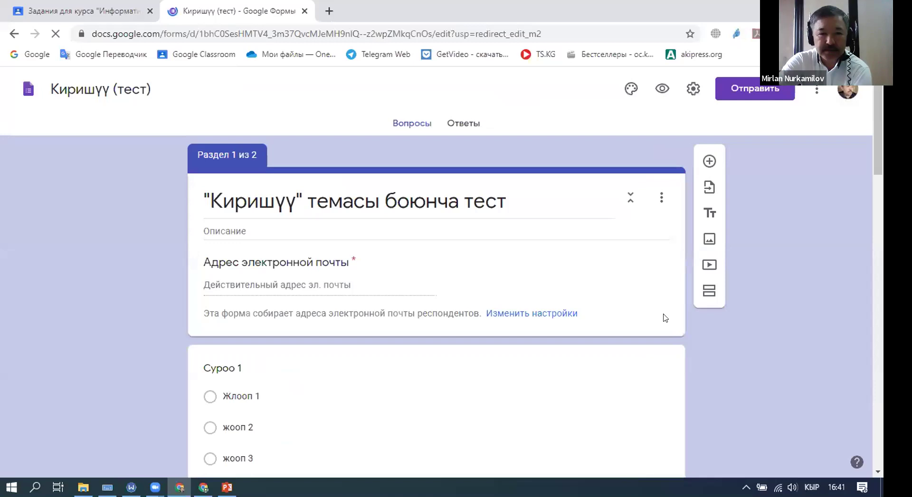
{"action": "scroll", "coordinate": [666, 318], "scroll_direction": "down", "scroll_amount": 15}
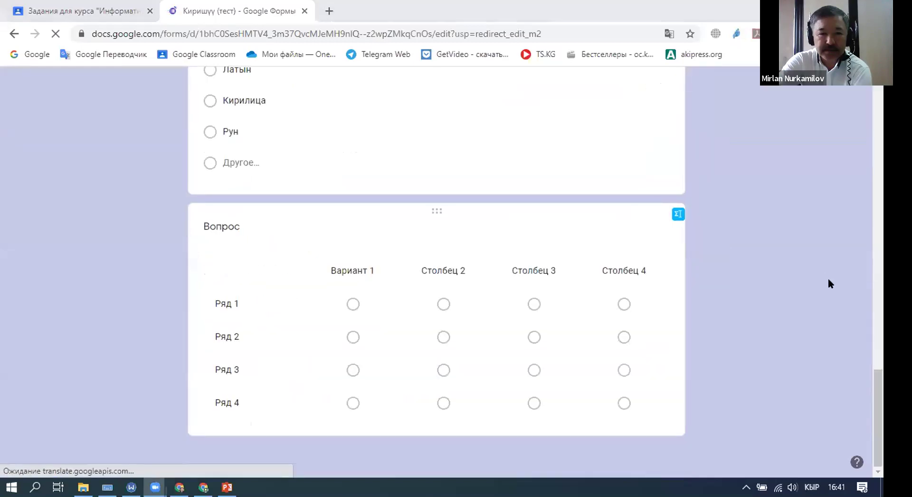
{"action": "scroll", "coordinate": [769, 170], "scroll_direction": "up", "scroll_amount": 10}
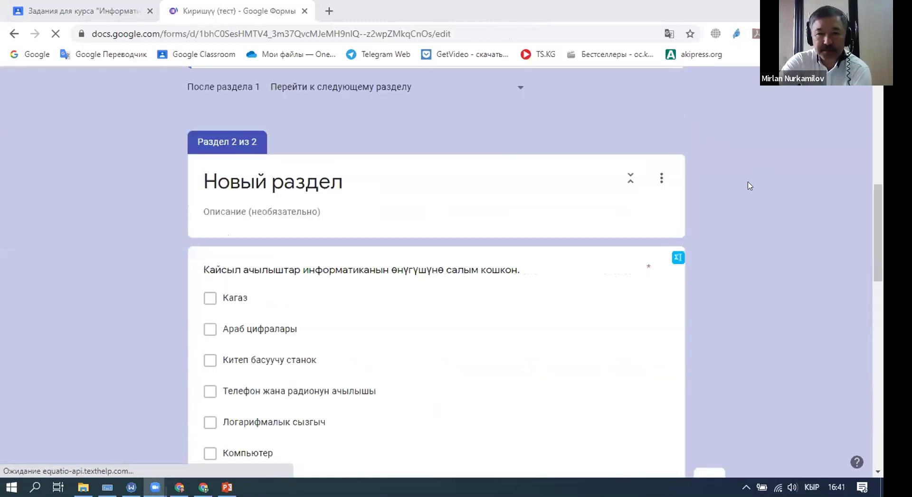
{"action": "scroll", "coordinate": [761, 205], "scroll_direction": "up", "scroll_amount": 5}
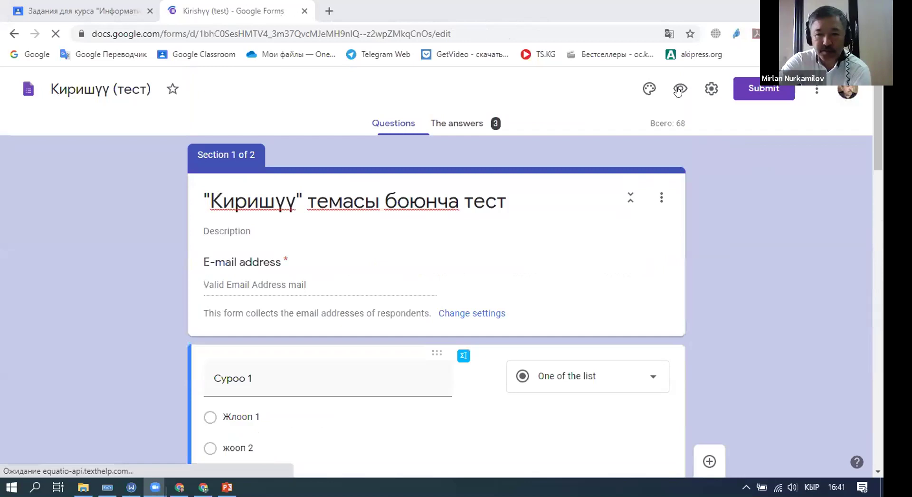
Step: Preview the test and try to continue past the first page without entering the required e-mail address
{"action": "left_click", "coordinate": [679, 91]}
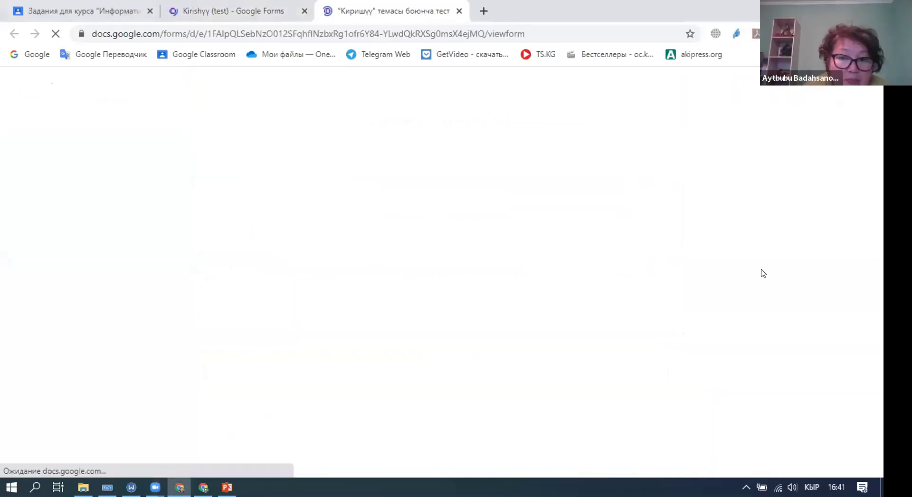
{"action": "scroll", "coordinate": [732, 317], "scroll_direction": "down", "scroll_amount": 1}
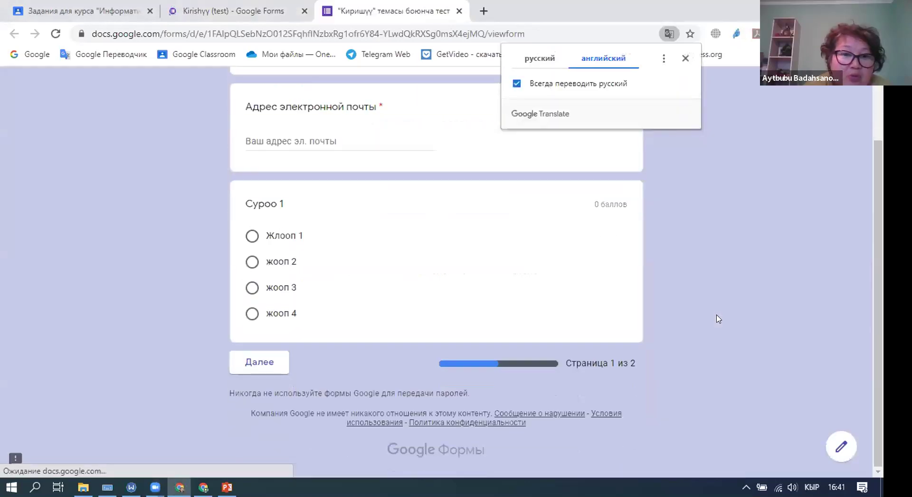
{"action": "key", "text": "Return"}
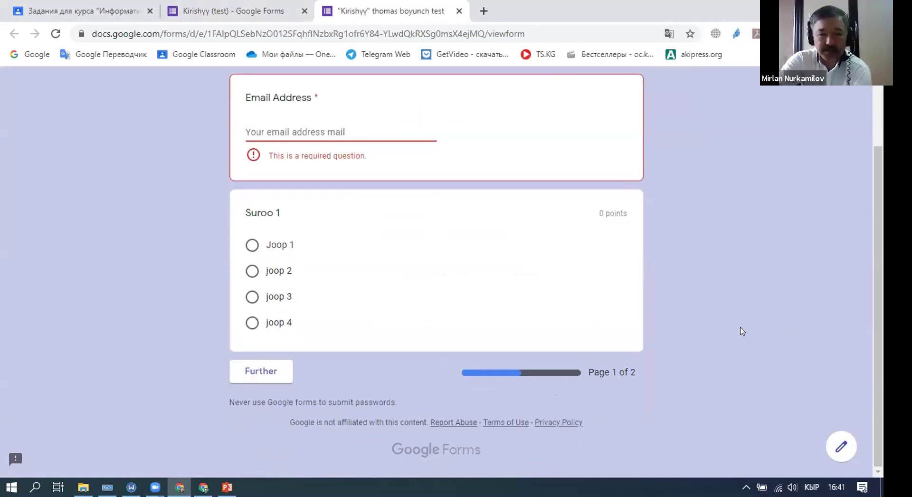
{"action": "scroll", "coordinate": [740, 330], "scroll_direction": "up", "scroll_amount": 2}
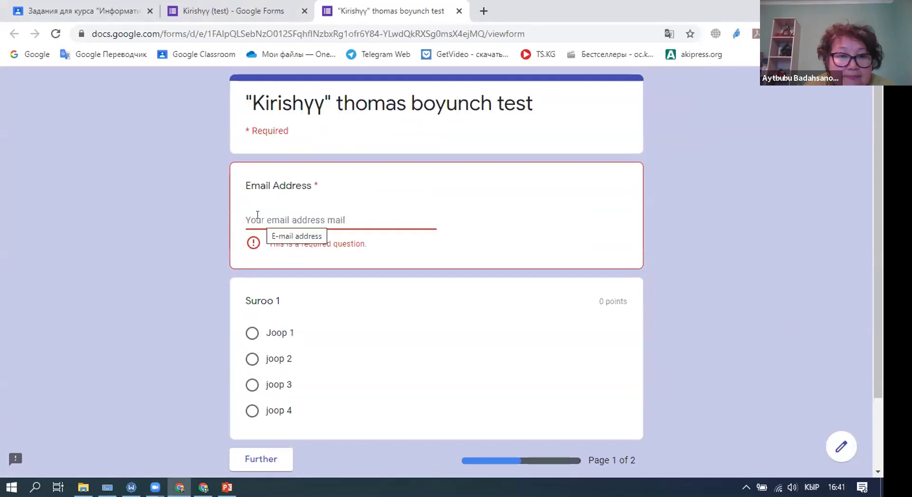
Step: Fill in the respondent's e-mail address, answer the first question with the third option, and continue to page 2
{"action": "left_click", "coordinate": [257, 214]}
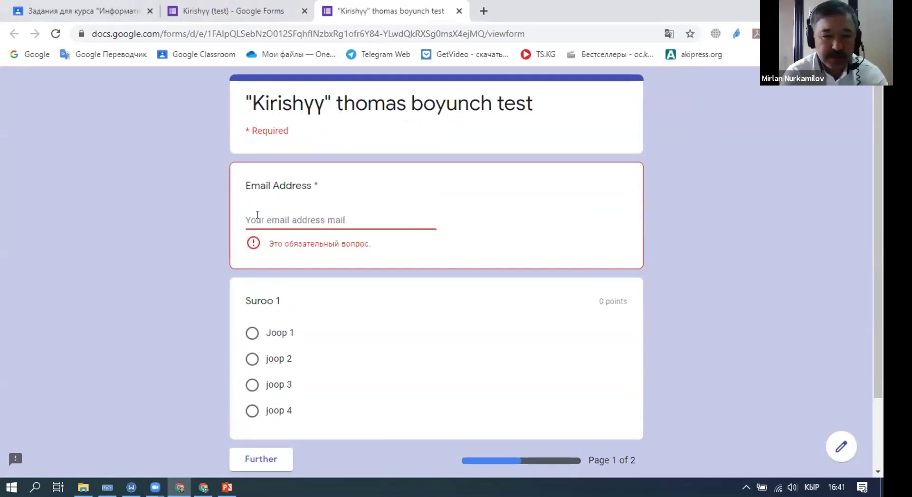
{"action": "type", "text": "mi"}
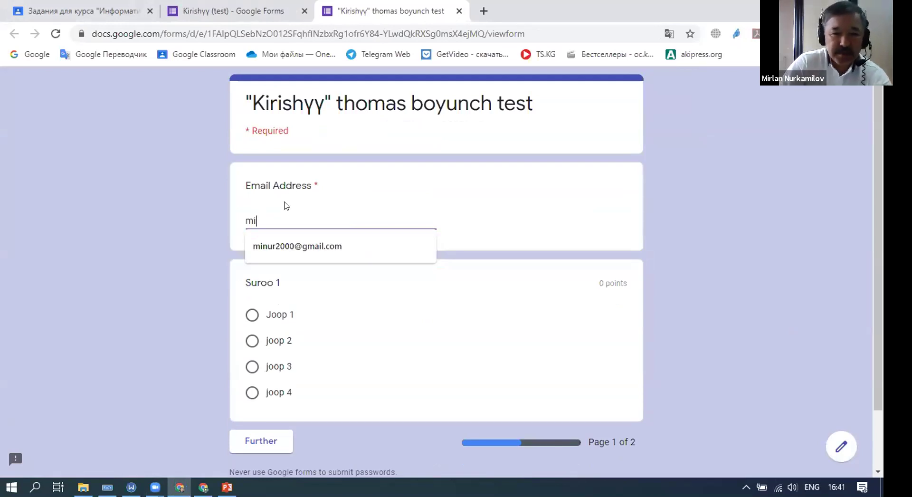
{"action": "left_click", "coordinate": [297, 246]}
{"action": "left_click", "coordinate": [252, 366]}
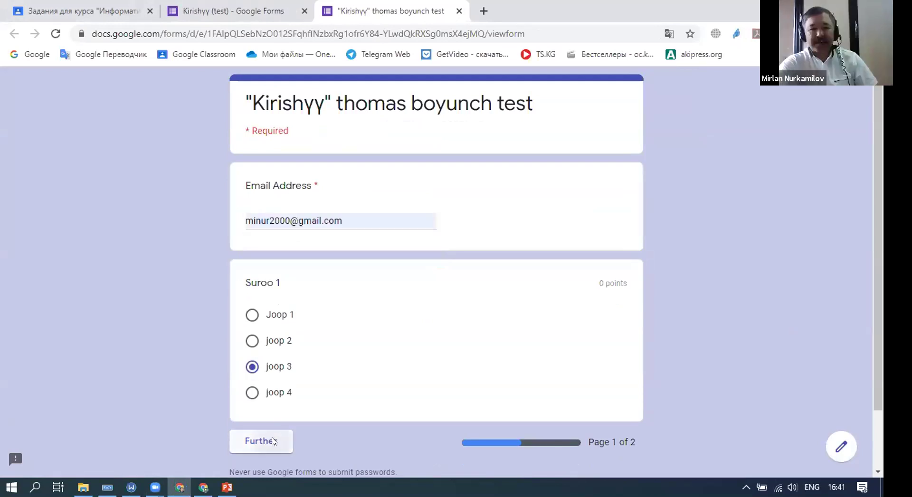
{"action": "left_click", "coordinate": [262, 441]}
Step: Answer the grid question on page 2: Ряд 1 with Столбец 3, Ряд 3 with Столбец 4 and Ряд 4 with Столбец 2
{"action": "scroll", "coordinate": [662, 357], "scroll_direction": "down", "scroll_amount": 2}
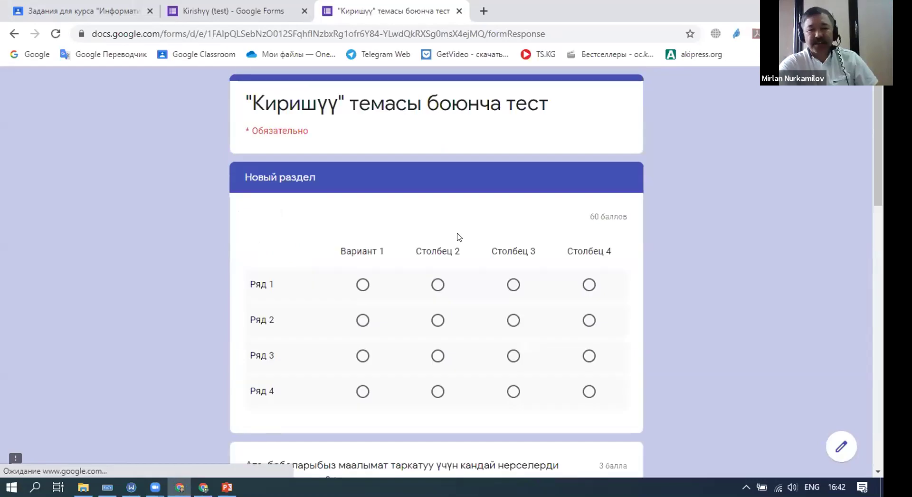
{"action": "left_click", "coordinate": [363, 356]}
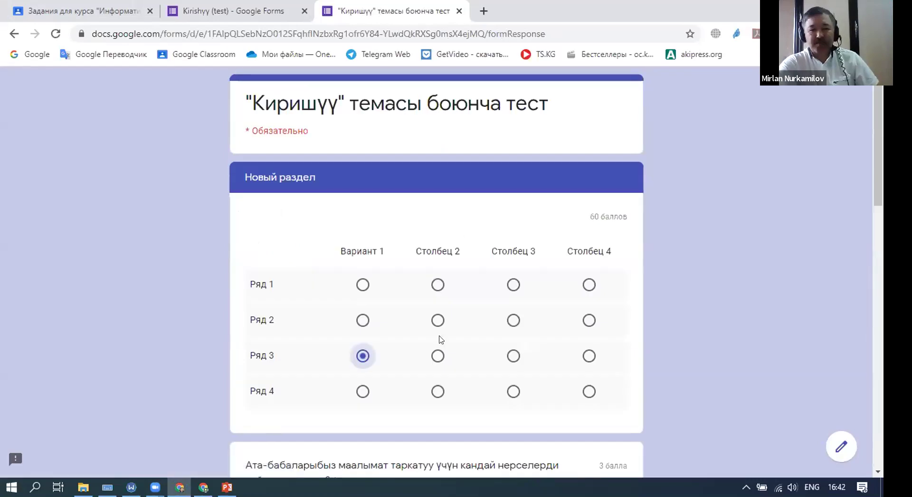
{"action": "left_click", "coordinate": [441, 390]}
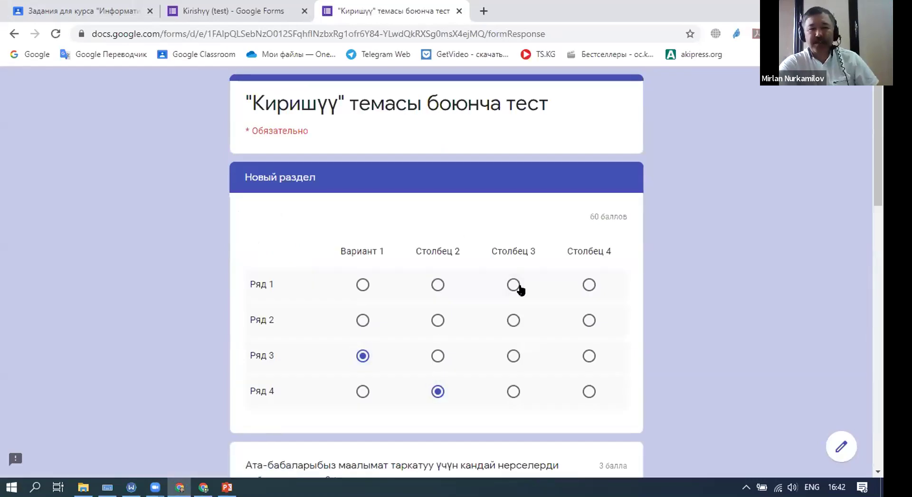
{"action": "left_click", "coordinate": [514, 284]}
{"action": "left_click", "coordinate": [589, 356]}
Step: Try to submit the test with the required questions on page 2 left unanswered
{"action": "scroll", "coordinate": [589, 356], "scroll_direction": "down", "scroll_amount": 4}
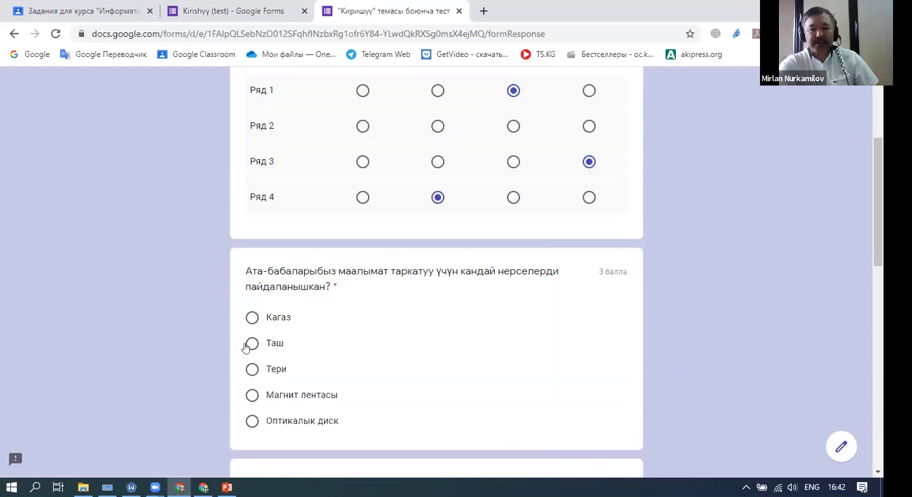
{"action": "scroll", "coordinate": [647, 438], "scroll_direction": "down", "scroll_amount": 9}
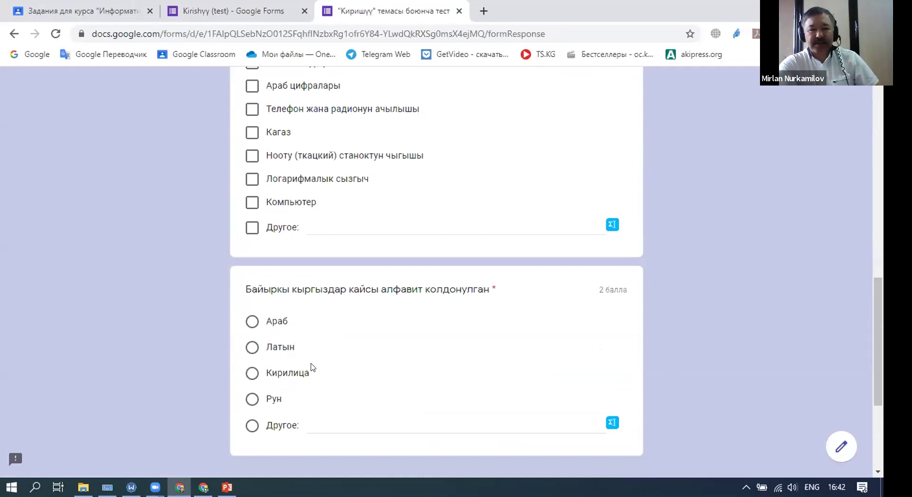
{"action": "scroll", "coordinate": [312, 366], "scroll_direction": "down", "scroll_amount": 4}
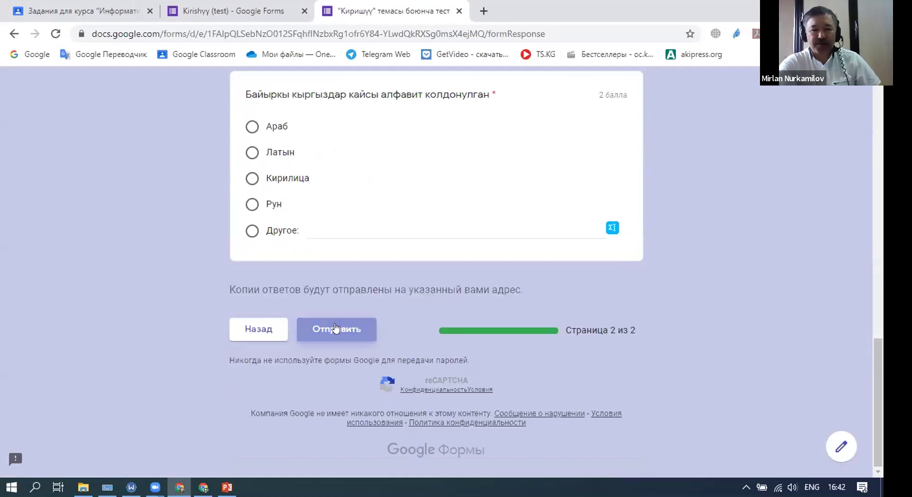
{"action": "left_click", "coordinate": [335, 327]}
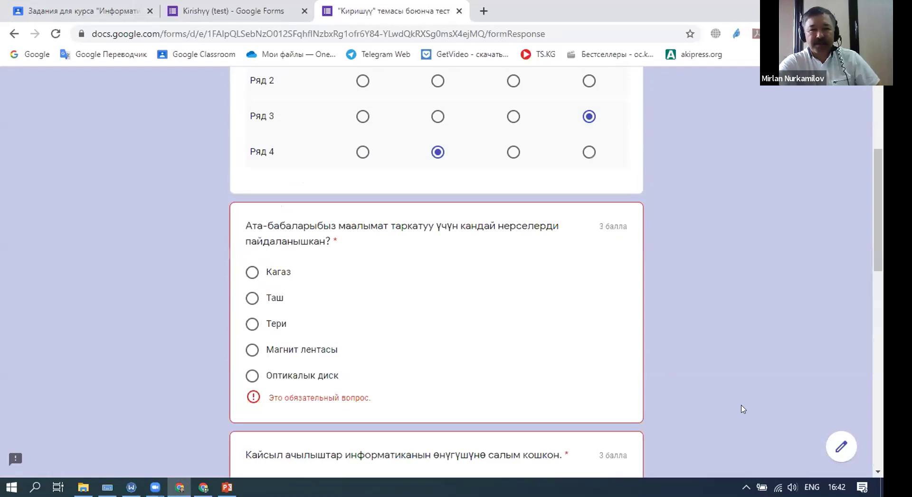
{"action": "scroll", "coordinate": [743, 408], "scroll_direction": "up", "scroll_amount": 5}
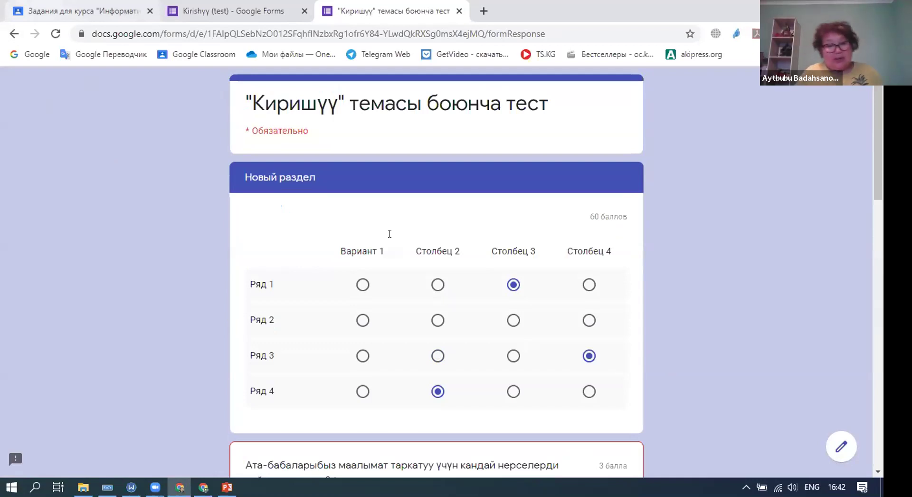
Step: Switch to Google Classroom, open the student work for the Киришүү test, and examine the course gradebook
{"action": "key", "text": "ctrl+1"}
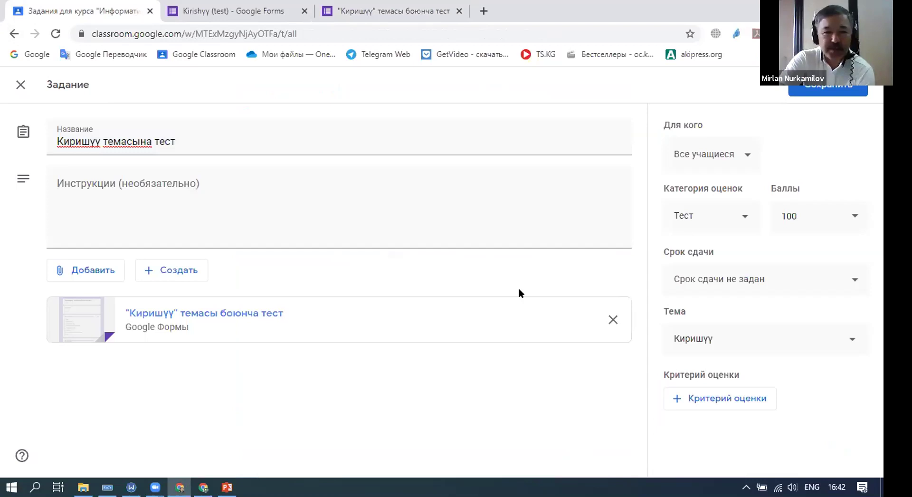
{"action": "left_click", "coordinate": [558, 312]}
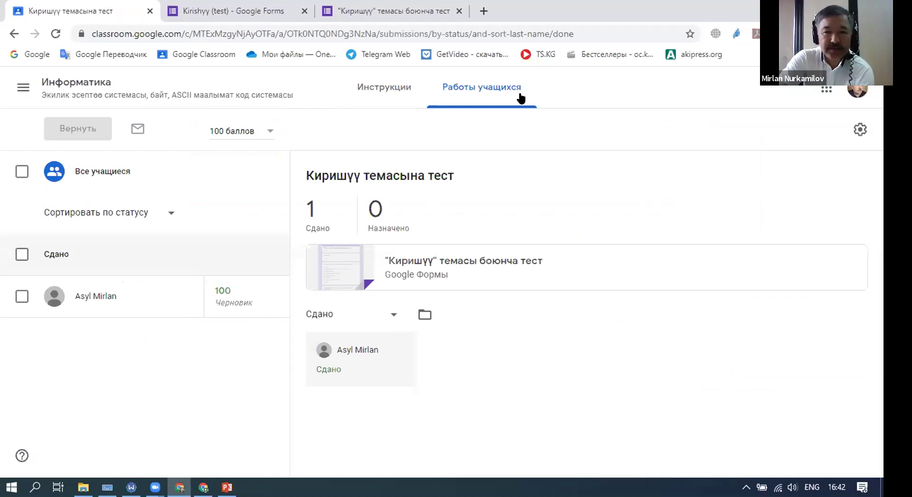
{"action": "key", "text": "alt+Left"}
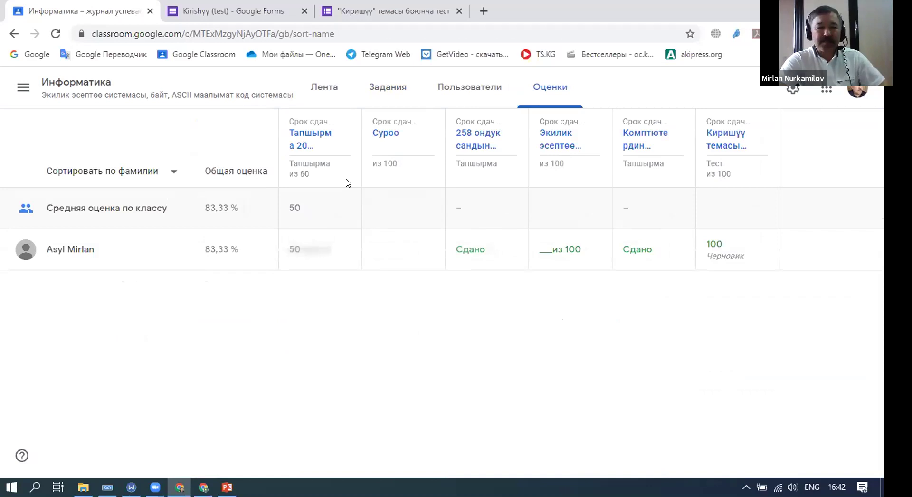
{"action": "mouse_move", "coordinate": [308, 253]}
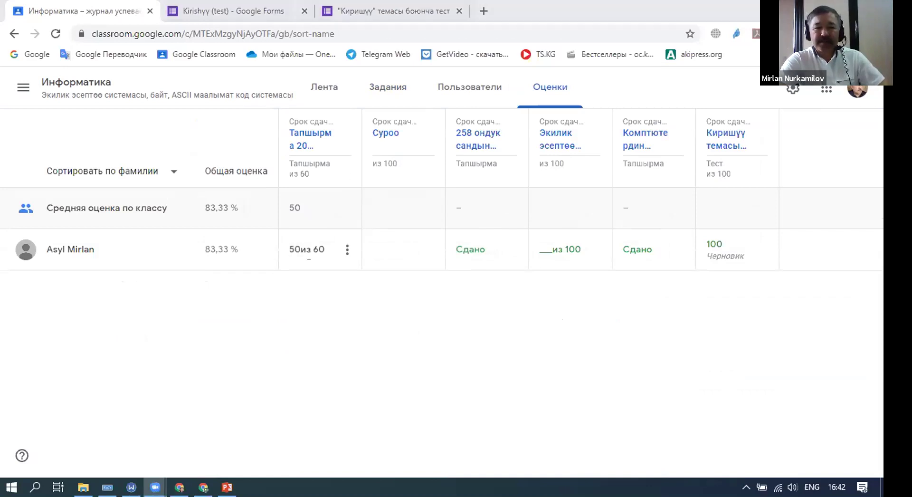
{"action": "mouse_move", "coordinate": [718, 256]}
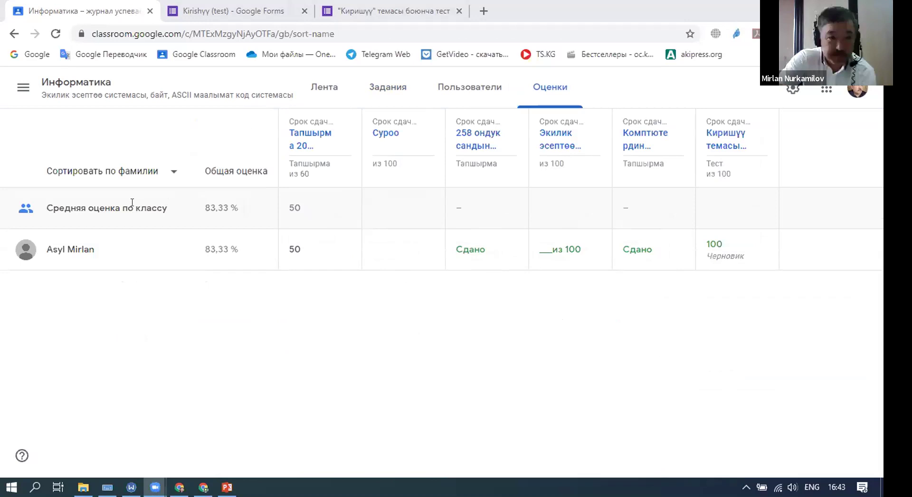
Step: Open the Информатика course, look through its assignments by topic, and open the form attached to the Киришүү test
{"action": "left_click", "coordinate": [23, 87]}
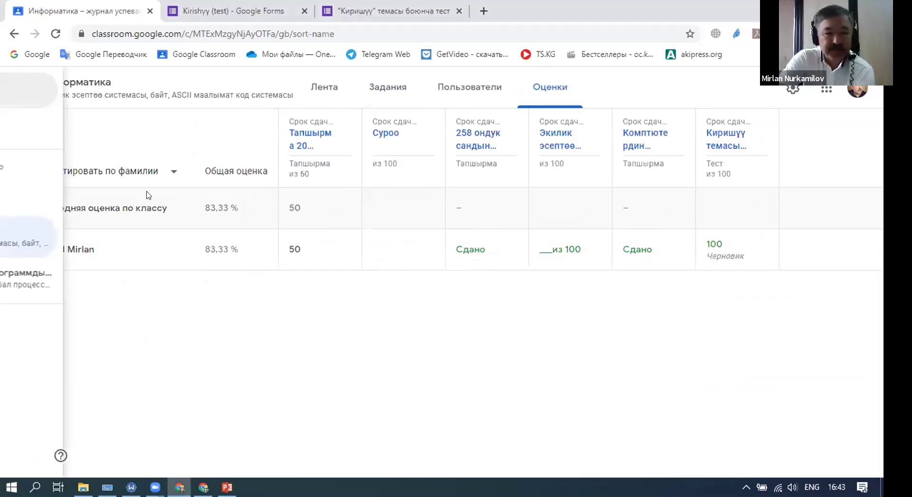
{"action": "left_click", "coordinate": [192, 165]}
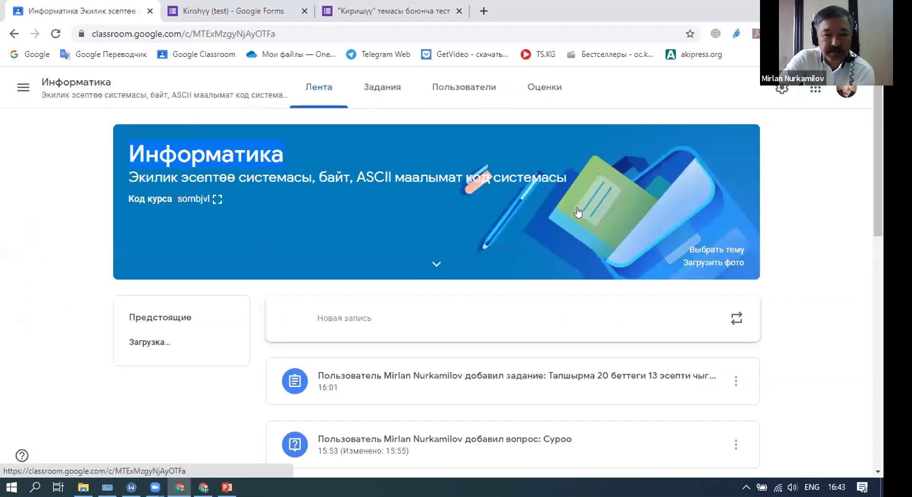
{"action": "scroll", "coordinate": [438, 161], "scroll_direction": "down", "scroll_amount": 3}
{"action": "left_click", "coordinate": [382, 87]}
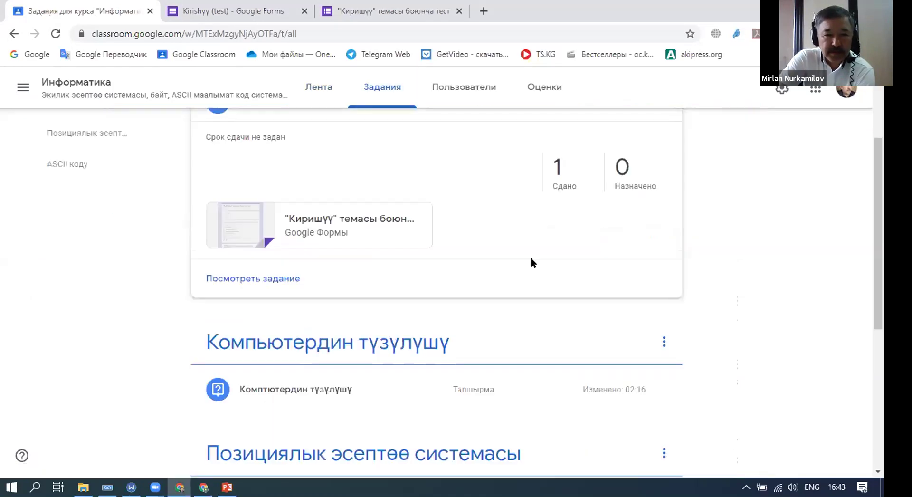
{"action": "scroll", "coordinate": [458, 352], "scroll_direction": "down", "scroll_amount": 6}
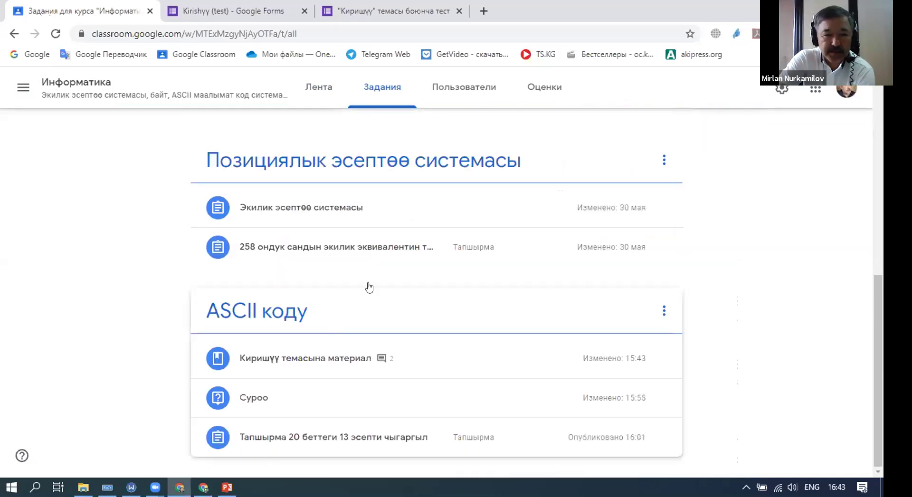
{"action": "scroll", "coordinate": [444, 306], "scroll_direction": "up", "scroll_amount": 5}
{"action": "scroll", "coordinate": [256, 326], "scroll_direction": "up", "scroll_amount": 3}
{"action": "left_click", "coordinate": [255, 326]}
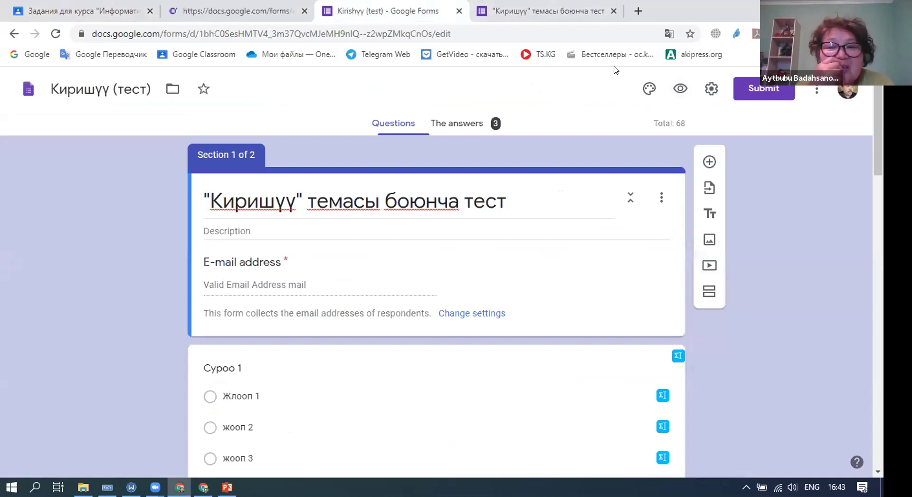
Step: Switch to the test's editing view and review its questions down to the grid question
{"action": "scroll", "coordinate": [616, 70], "scroll_direction": "down", "scroll_amount": 1}
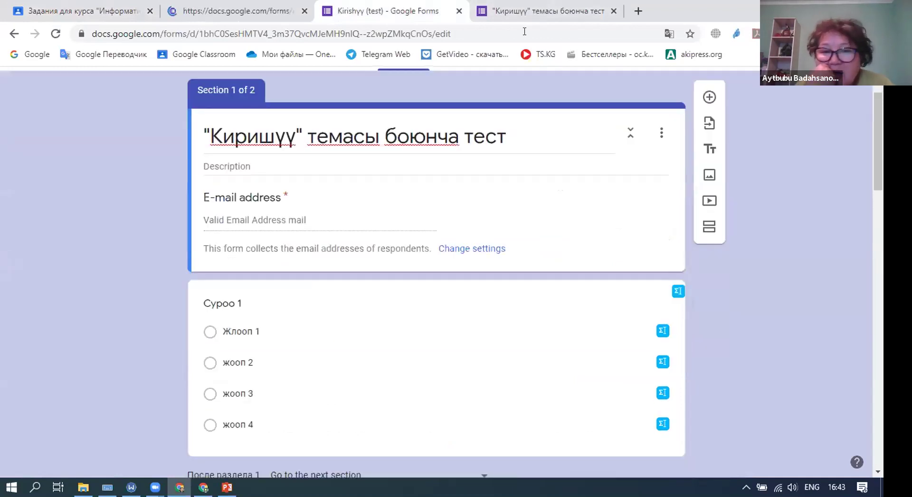
{"action": "scroll", "coordinate": [867, 221], "scroll_direction": "down", "scroll_amount": 5}
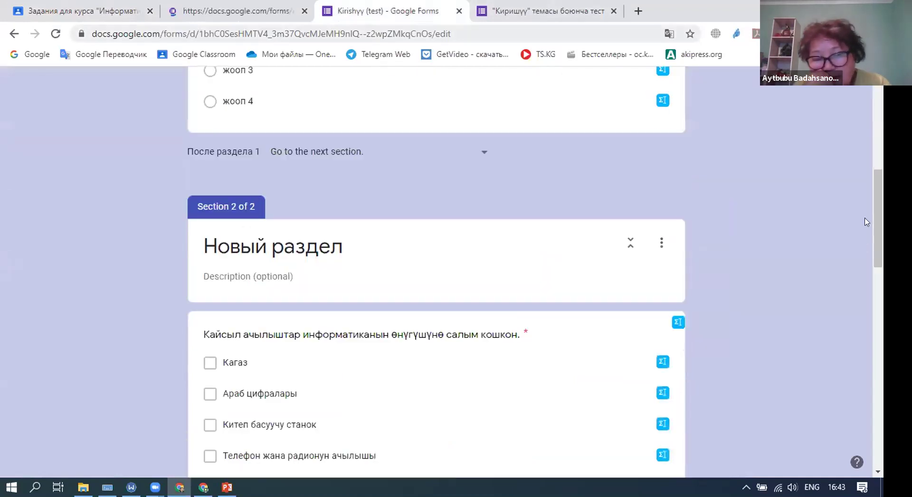
{"action": "scroll", "coordinate": [867, 221], "scroll_direction": "down", "scroll_amount": 12}
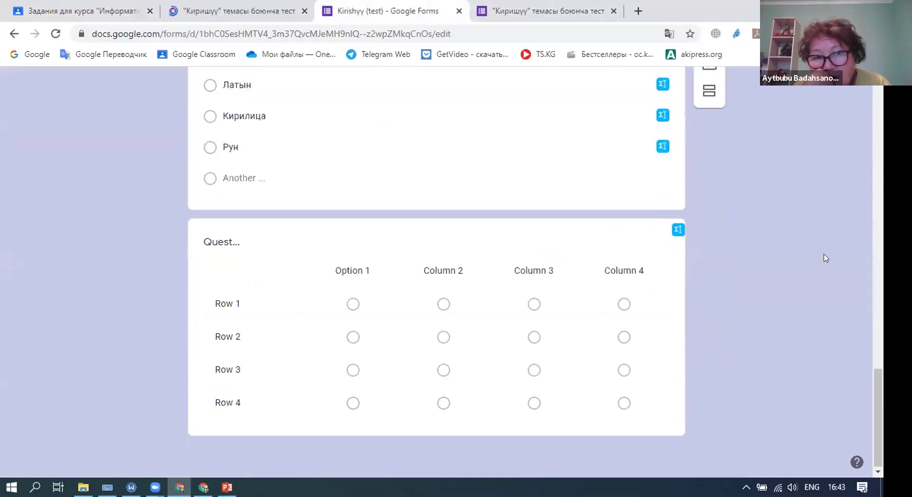
{"action": "scroll", "coordinate": [758, 266], "scroll_direction": "up", "scroll_amount": 5}
{"action": "scroll", "coordinate": [757, 267], "scroll_direction": "up", "scroll_amount": 8}
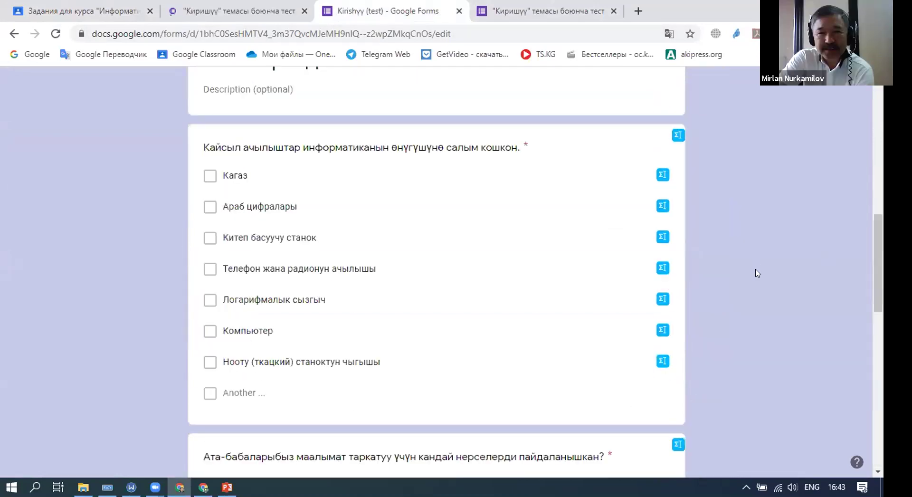
{"action": "scroll", "coordinate": [758, 273], "scroll_direction": "up", "scroll_amount": 15}
Step: Open the form's responses and examine the summary statistics and score distribution
{"action": "left_click", "coordinate": [457, 123]}
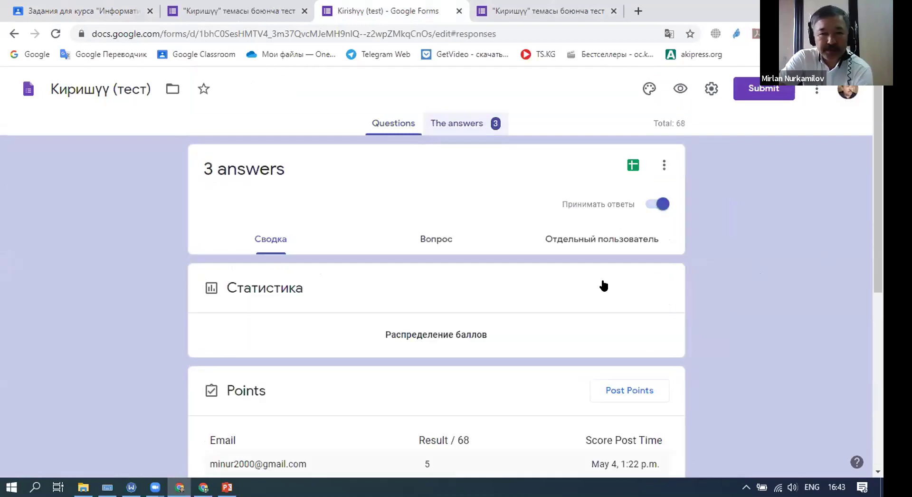
{"action": "scroll", "coordinate": [595, 461], "scroll_direction": "down", "scroll_amount": 4}
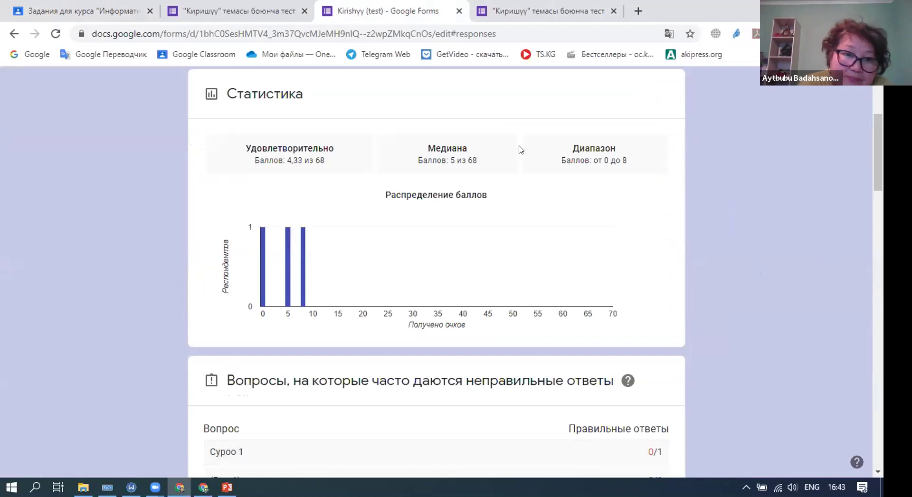
{"action": "scroll", "coordinate": [521, 150], "scroll_direction": "up", "scroll_amount": 4}
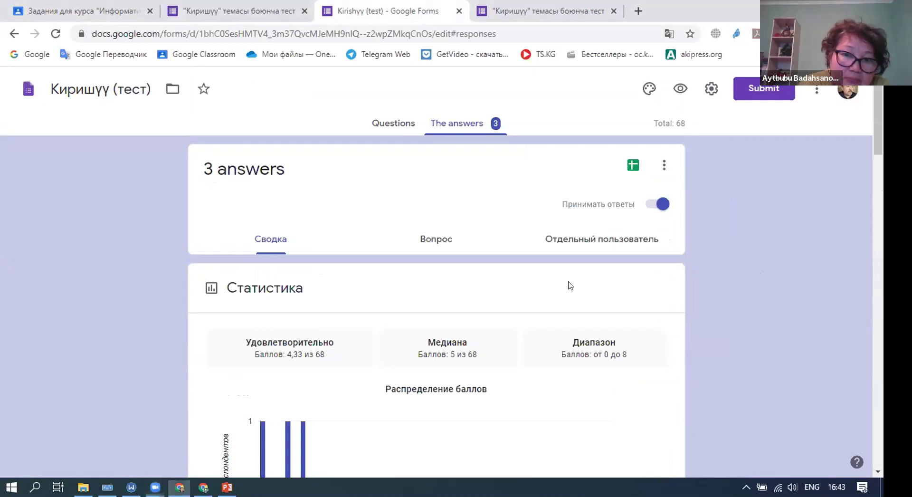
Step: Show the responses by individual respondent and examine the first respondent's answers, points per question and total score
{"action": "left_click", "coordinate": [589, 239]}
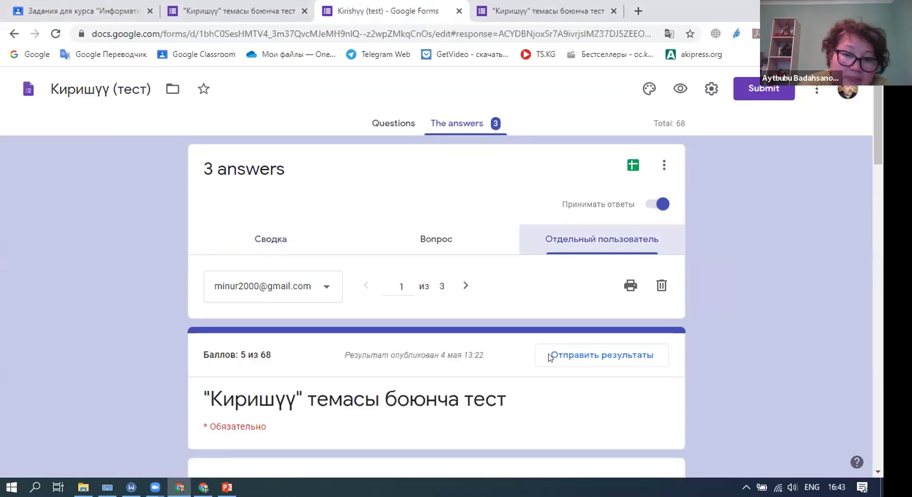
{"action": "scroll", "coordinate": [636, 277], "scroll_direction": "down", "scroll_amount": 20}
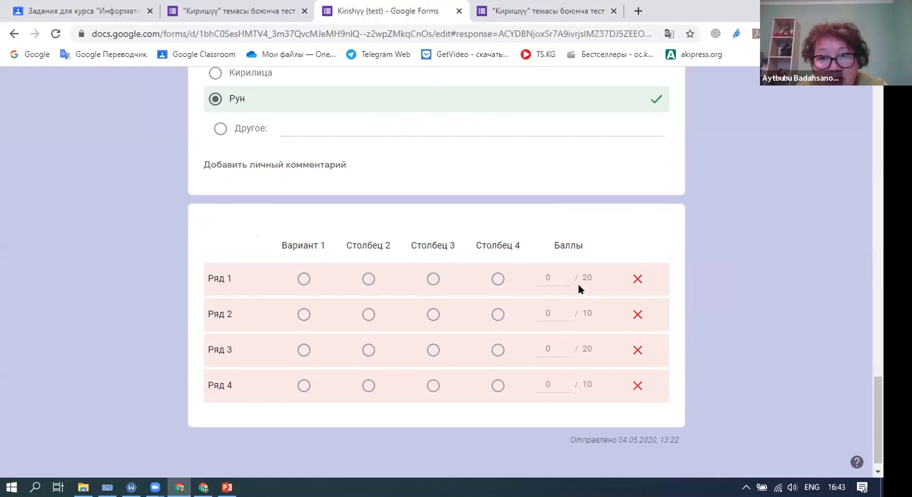
{"action": "scroll", "coordinate": [812, 378], "scroll_direction": "up", "scroll_amount": 5}
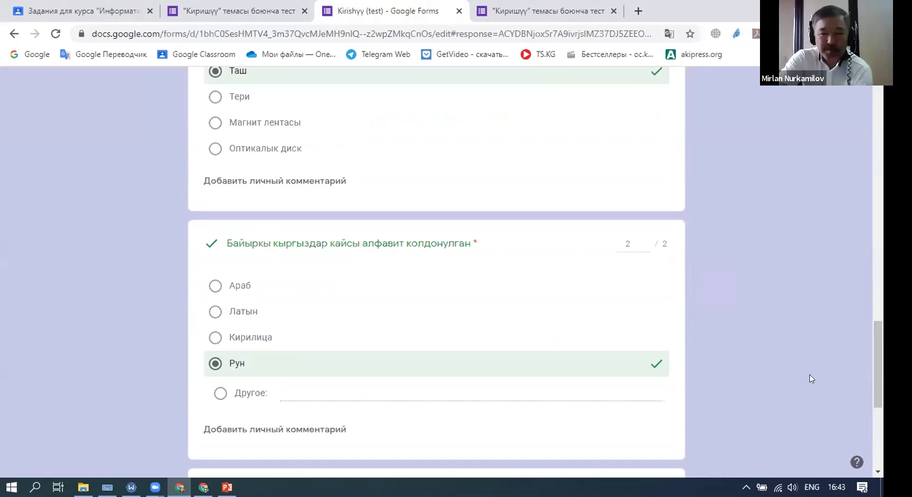
{"action": "scroll", "coordinate": [808, 379], "scroll_direction": "up", "scroll_amount": 4}
{"action": "scroll", "coordinate": [803, 379], "scroll_direction": "up", "scroll_amount": 10}
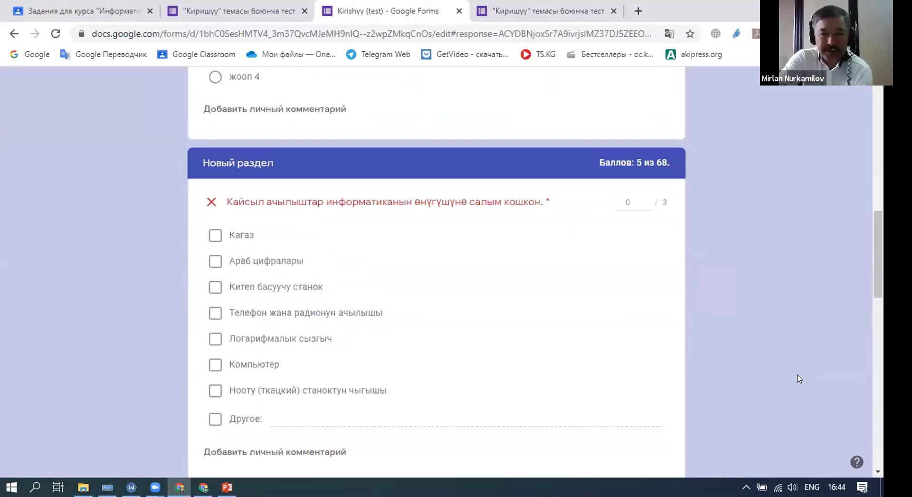
{"action": "scroll", "coordinate": [747, 350], "scroll_direction": "up", "scroll_amount": 8}
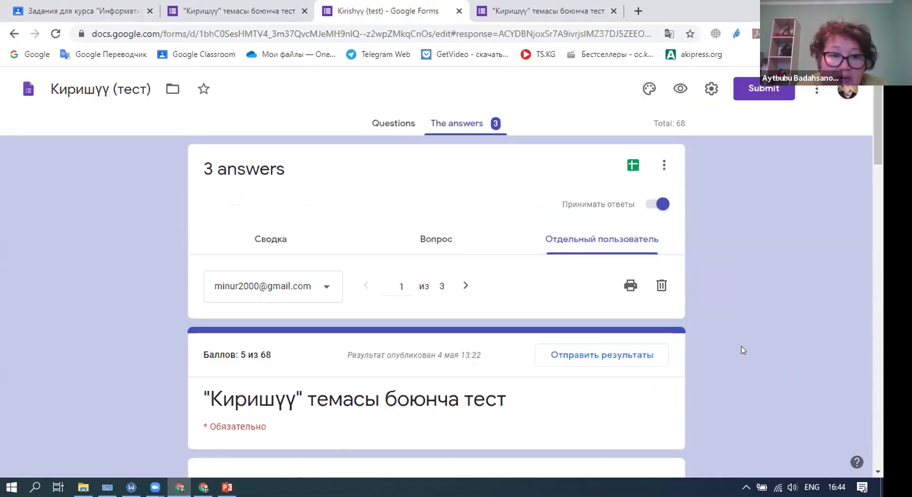
{"action": "scroll", "coordinate": [744, 351], "scroll_direction": "down", "scroll_amount": 2}
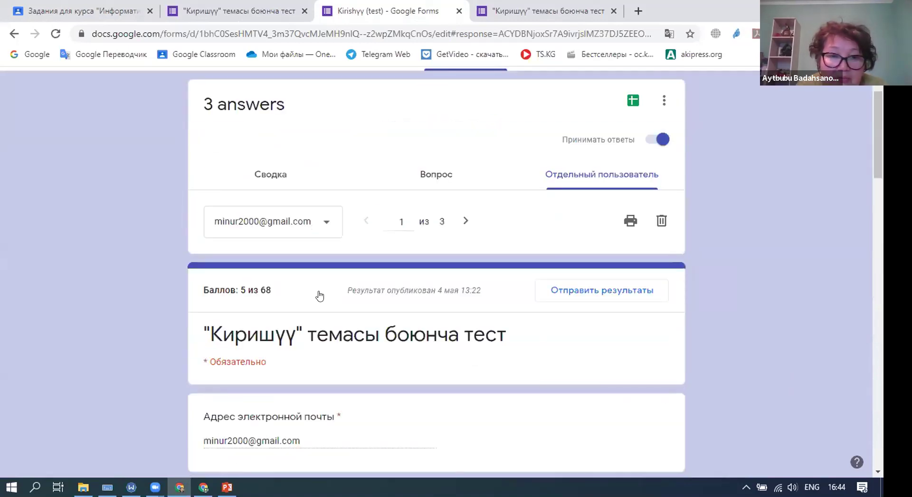
{"action": "scroll", "coordinate": [319, 296], "scroll_direction": "up", "scroll_amount": 2}
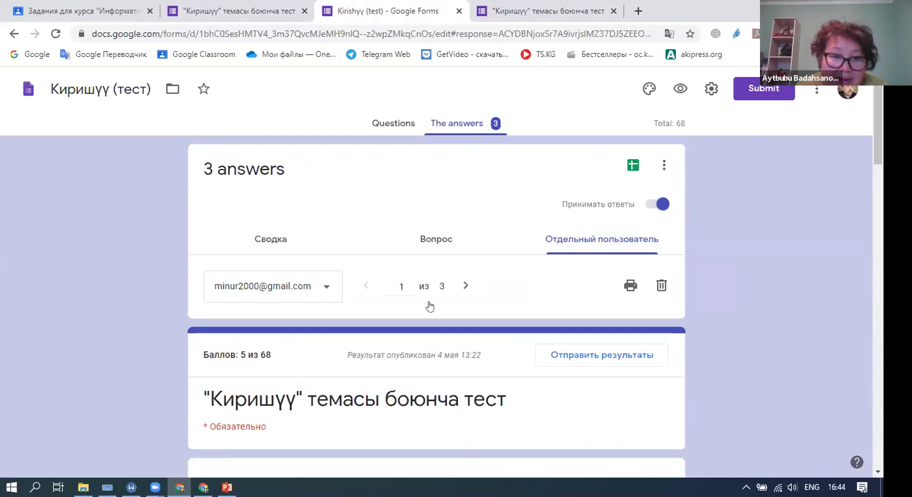
{"action": "scroll", "coordinate": [769, 346], "scroll_direction": "down", "scroll_amount": 4}
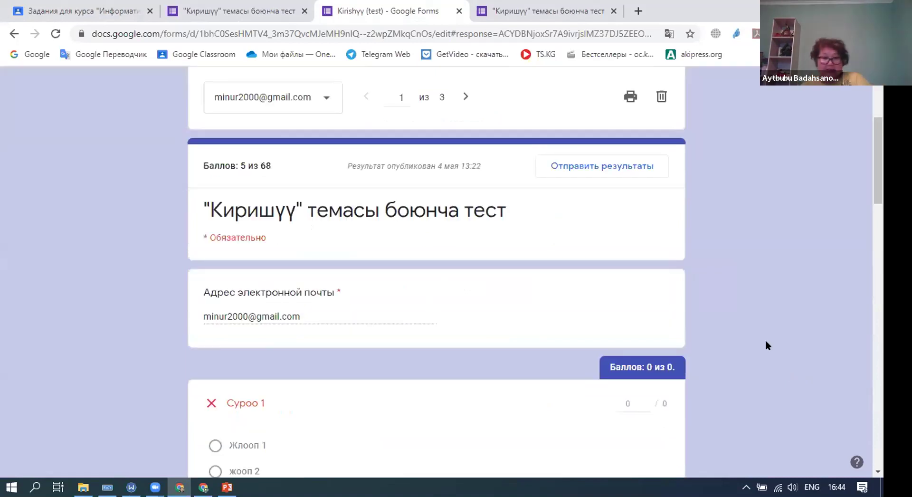
{"action": "scroll", "coordinate": [765, 340], "scroll_direction": "up", "scroll_amount": 2}
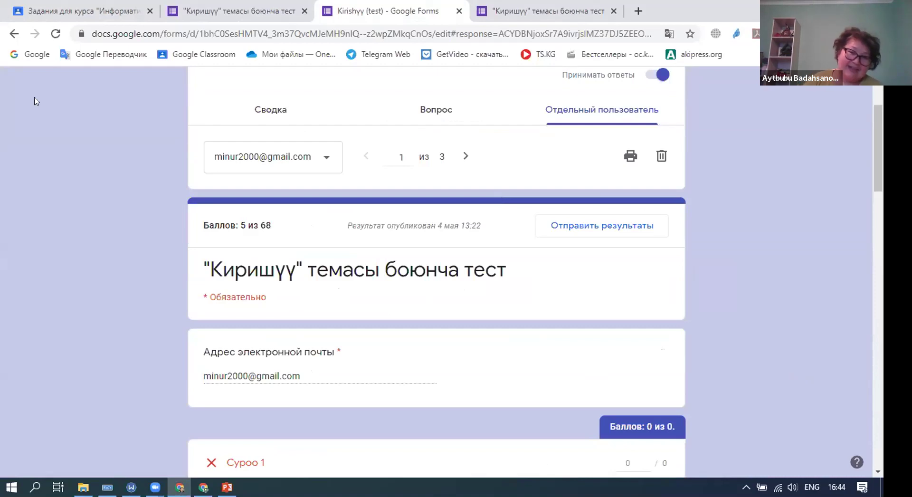
{"action": "scroll", "coordinate": [47, 95], "scroll_direction": "up", "scroll_amount": 3}
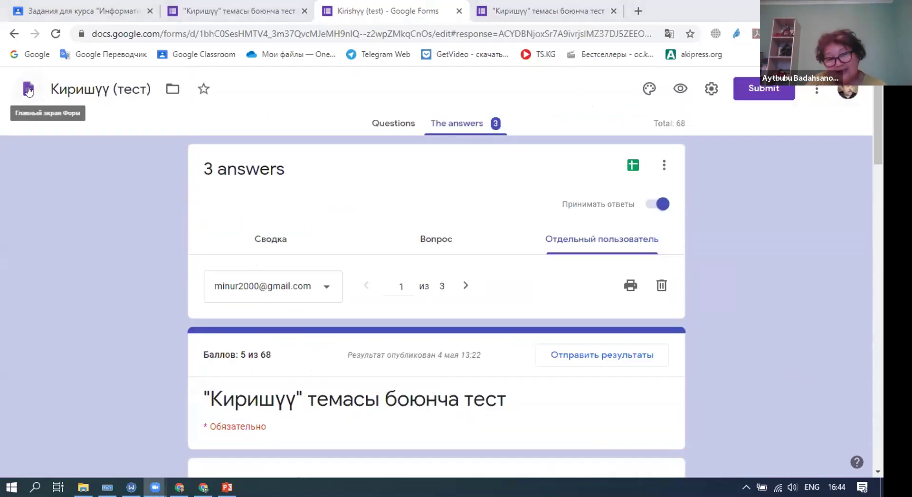
Step: Leave the test's responses for the Forms home page, and close both that page and the partly filled student form without saving
{"action": "left_click", "coordinate": [56, 91]}
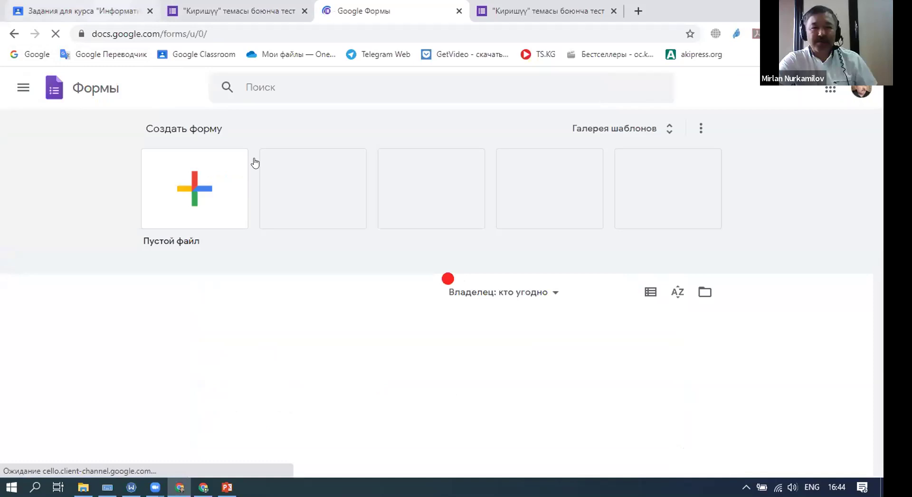
{"action": "key", "text": "ctrl+1"}
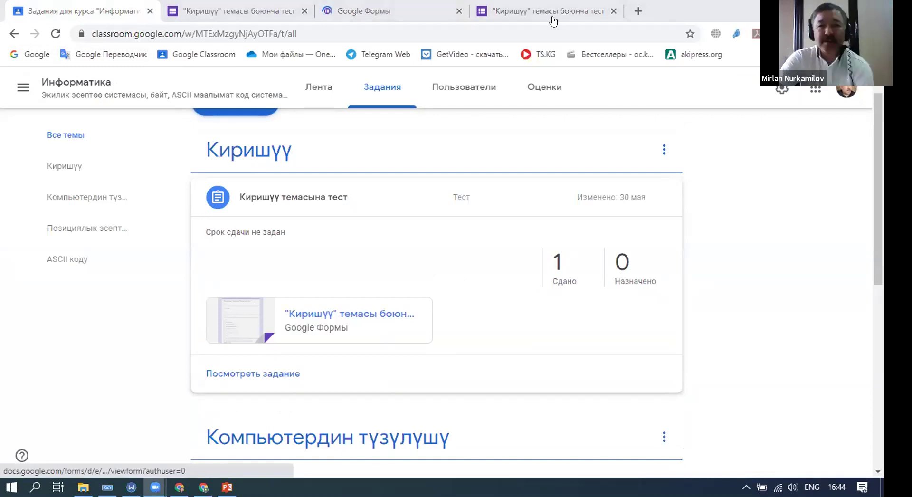
{"action": "left_click", "coordinate": [614, 11]}
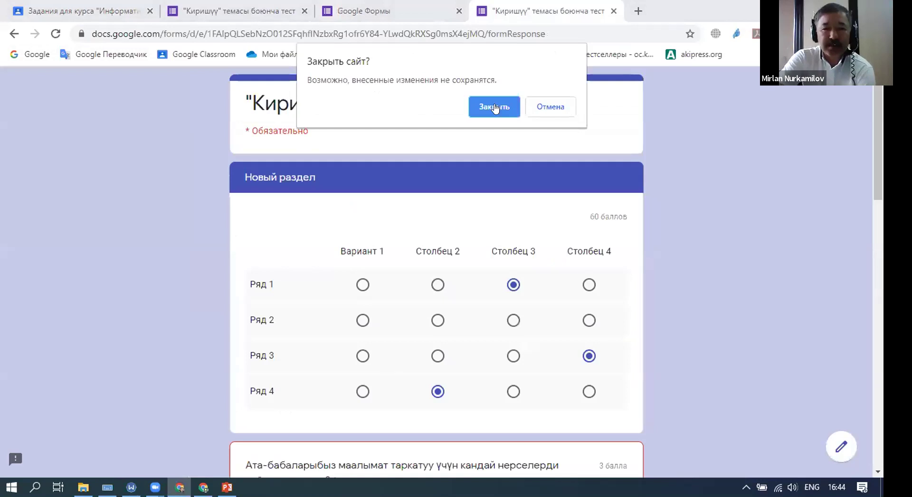
{"action": "key", "text": "Return"}
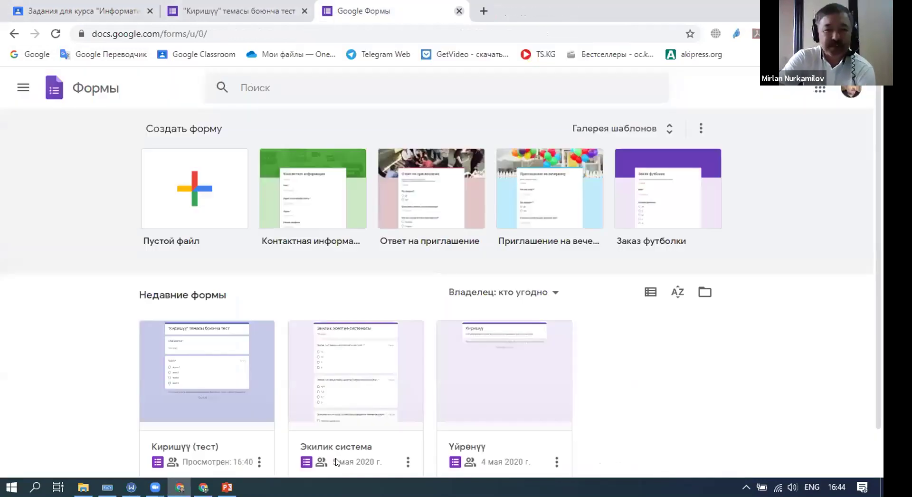
{"action": "key", "text": "ctrl+w"}
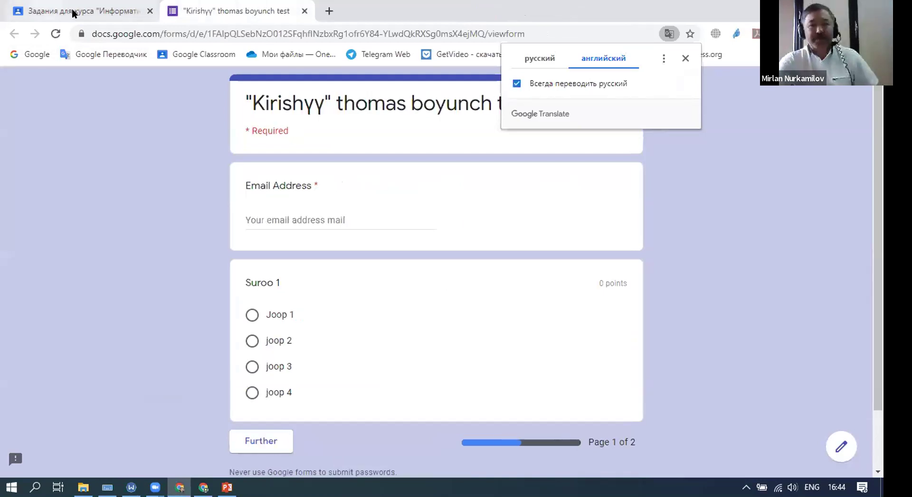
Step: Open Google Drive in a new browser tab and show the contents of the Информатика folder inside the Classroom folder
{"action": "key", "text": "ctrl+t"}
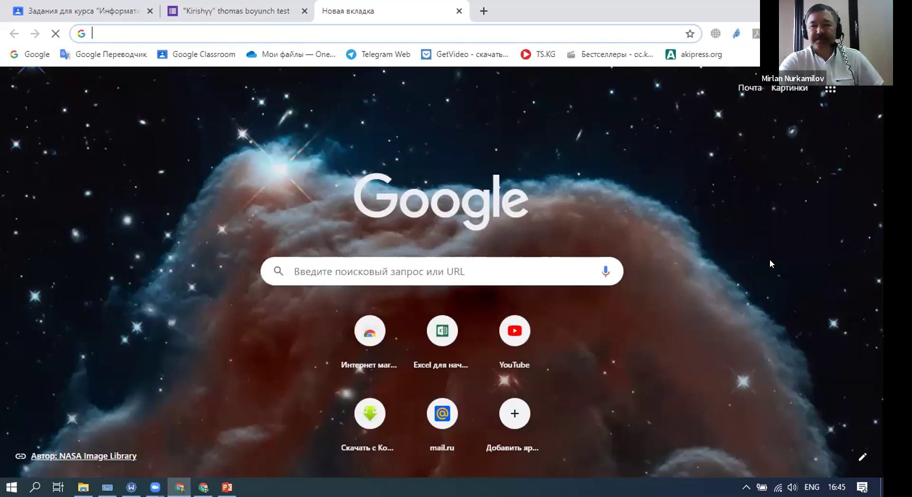
{"action": "left_click", "coordinate": [830, 89]}
{"action": "scroll", "coordinate": [727, 287], "scroll_direction": "down", "scroll_amount": 5}
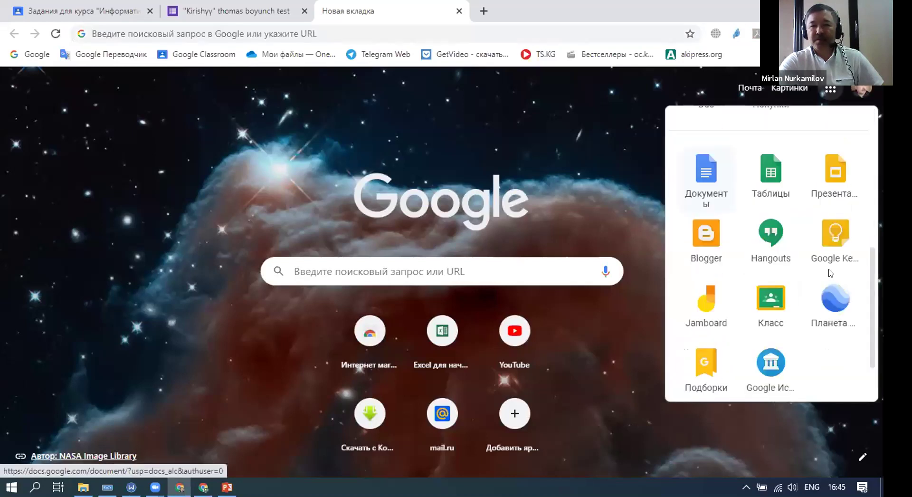
{"action": "scroll", "coordinate": [831, 273], "scroll_direction": "up", "scroll_amount": 5}
{"action": "left_click", "coordinate": [835, 209]}
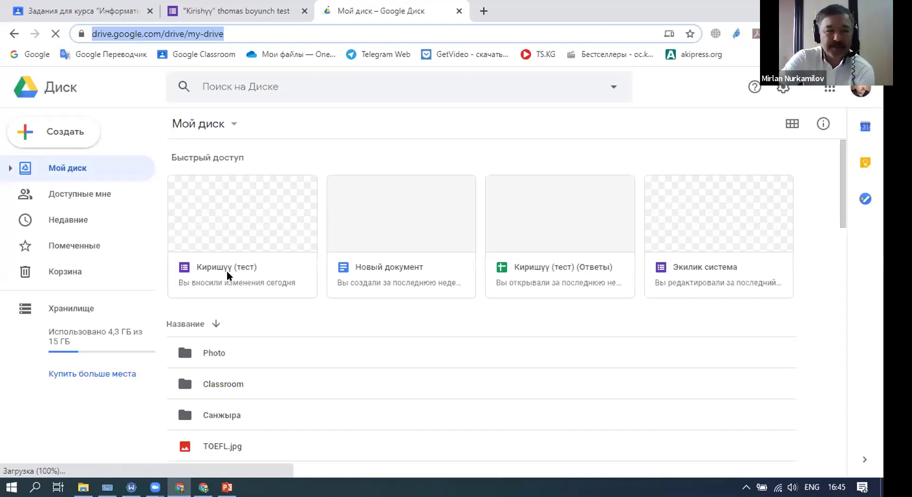
{"action": "scroll", "coordinate": [221, 256], "scroll_direction": "down", "scroll_amount": 3}
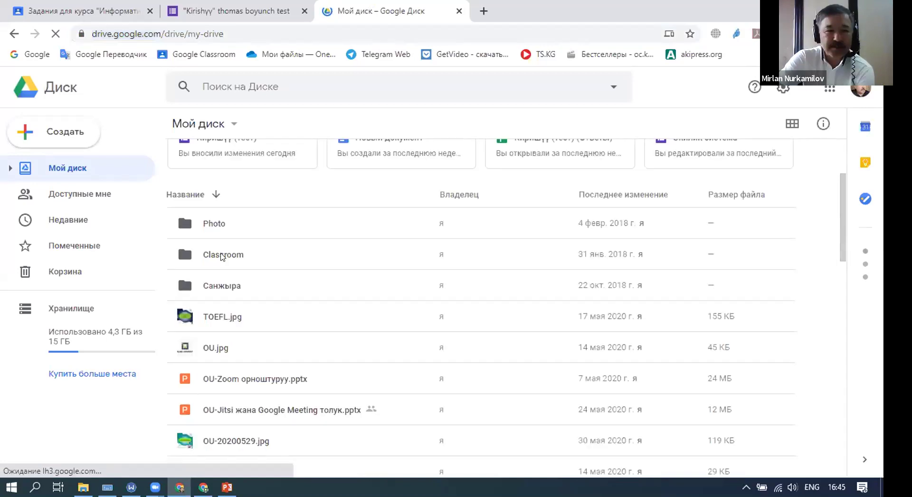
{"action": "double_click", "coordinate": [221, 255]}
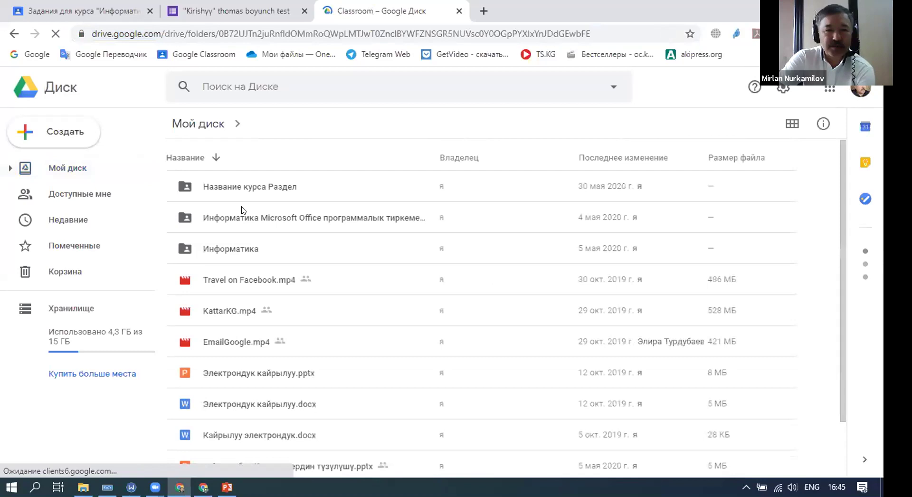
{"action": "double_click", "coordinate": [228, 246]}
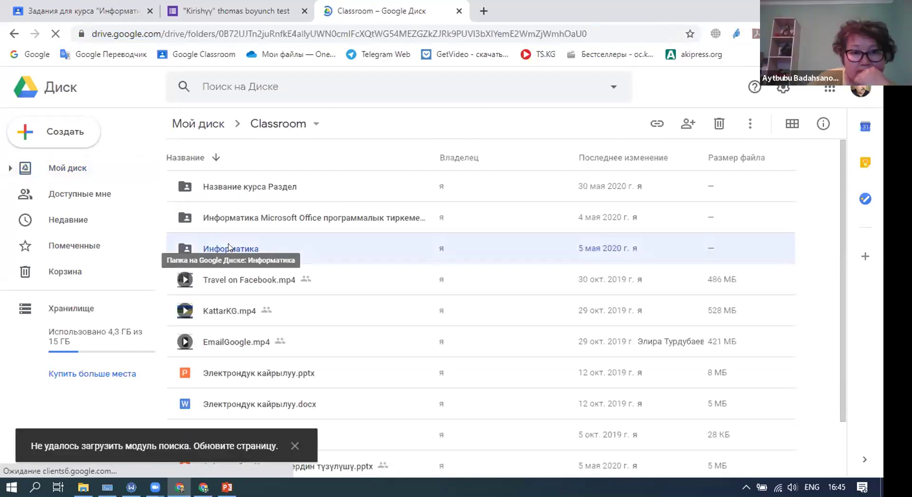
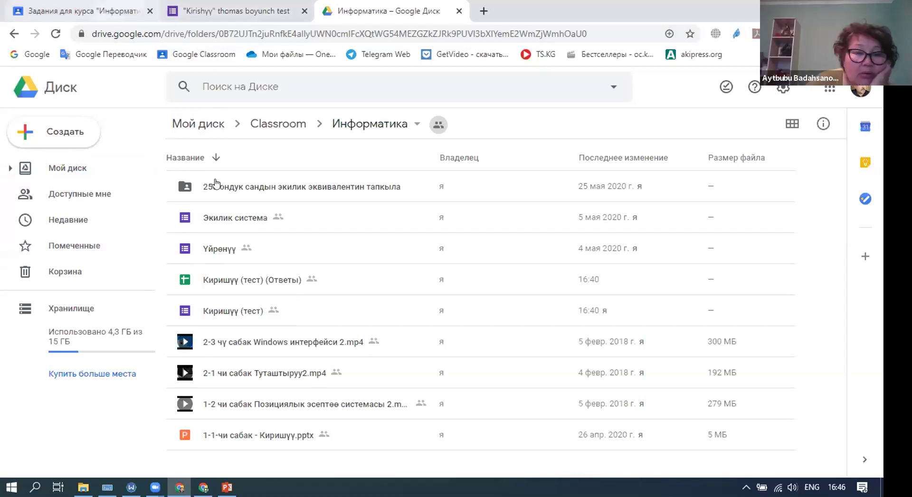
Step: Return to the Информатика course's assignments in Classroom and open the Киришүү темасына тест assignment for editing from its topic
{"action": "key", "text": "ctrl+1"}
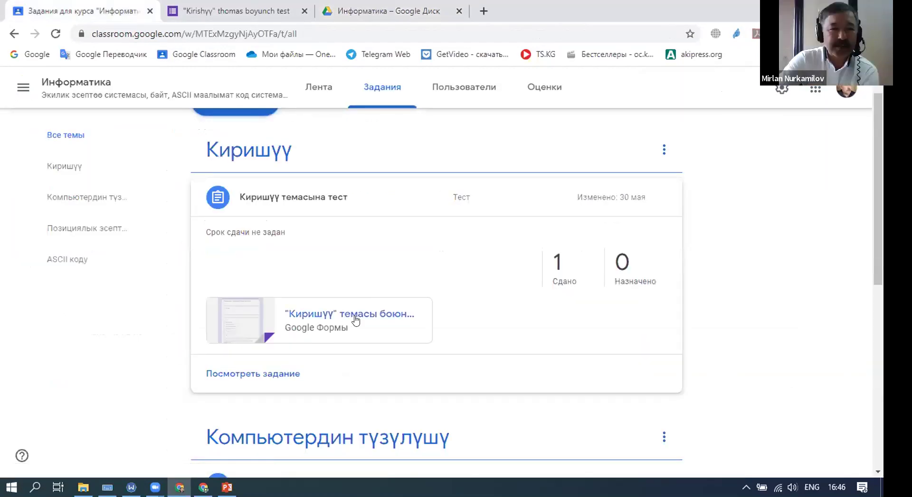
{"action": "scroll", "coordinate": [355, 319], "scroll_direction": "down", "scroll_amount": 3}
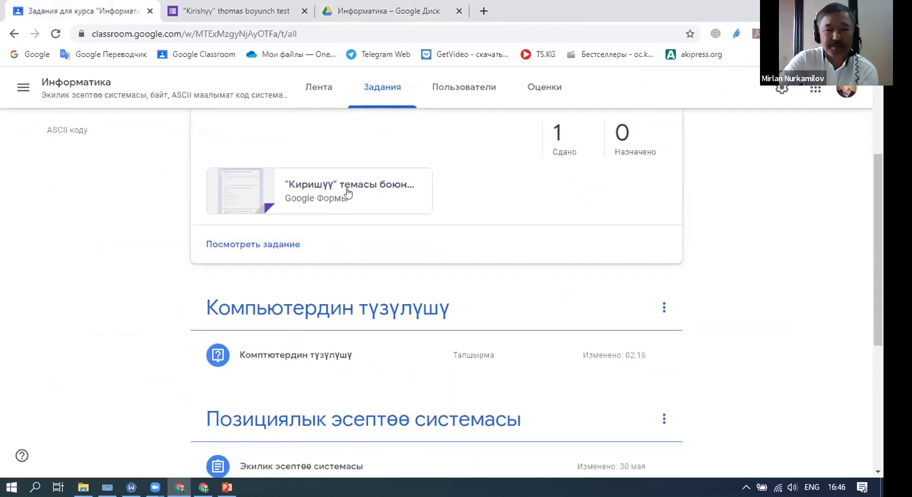
{"action": "scroll", "coordinate": [665, 211], "scroll_direction": "up", "scroll_amount": 4}
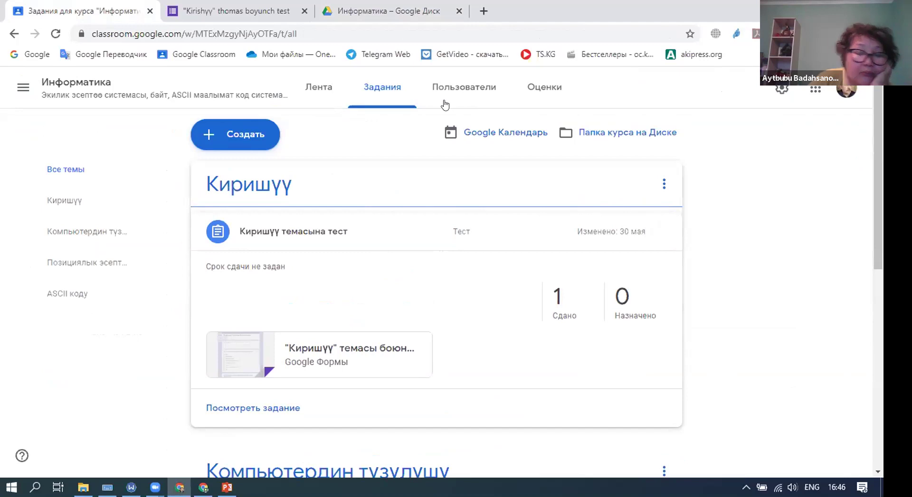
{"action": "scroll", "coordinate": [438, 224], "scroll_direction": "down", "scroll_amount": 4}
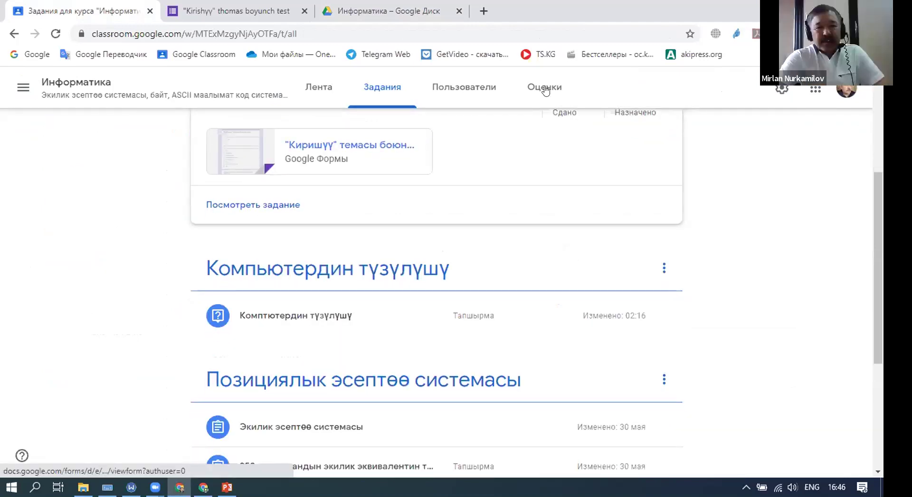
{"action": "scroll", "coordinate": [422, 204], "scroll_direction": "up", "scroll_amount": 4}
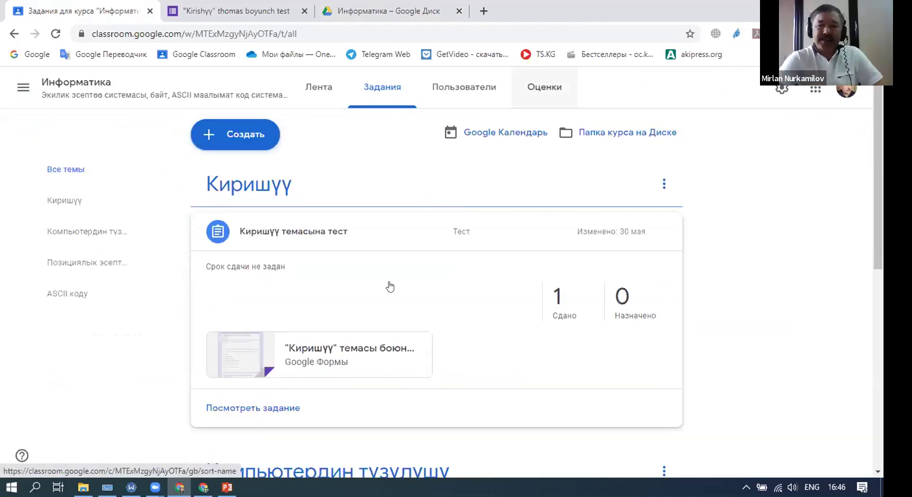
{"action": "left_click", "coordinate": [274, 188]}
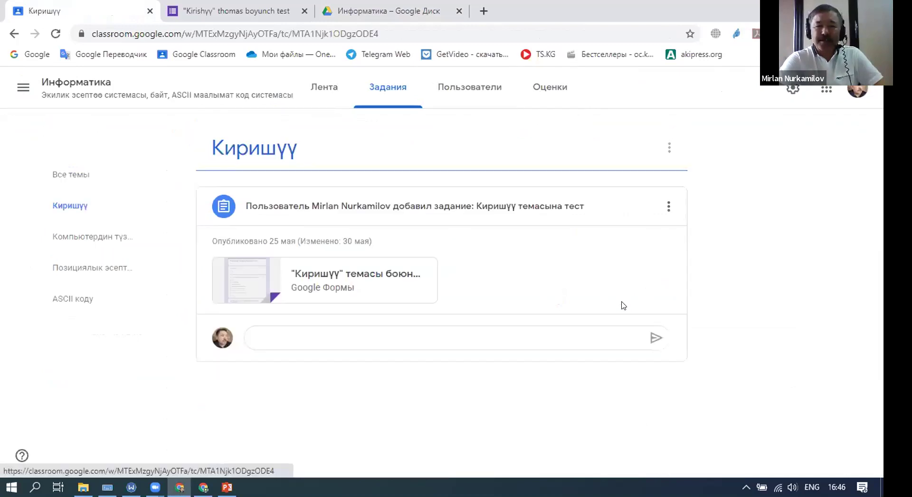
{"action": "left_click", "coordinate": [668, 208]}
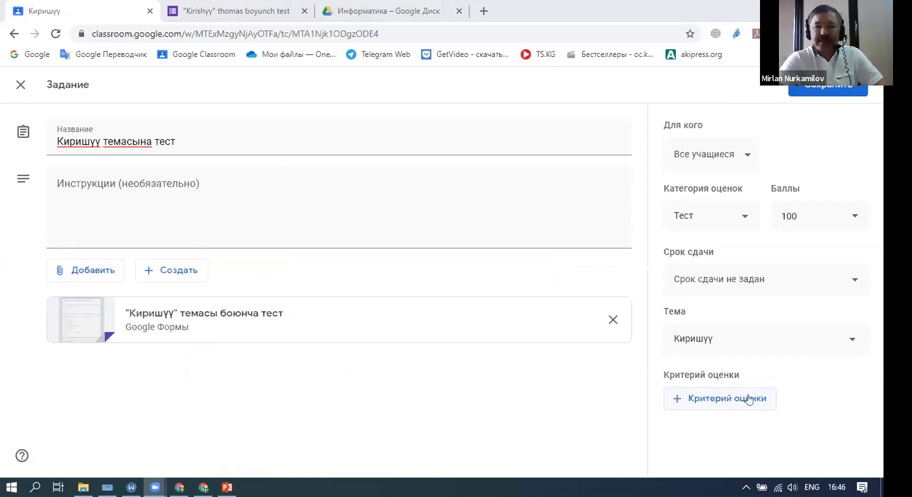
Step: Create a new grading rubric for the assignment and add two more levels to its first criterion
{"action": "left_click", "coordinate": [694, 398]}
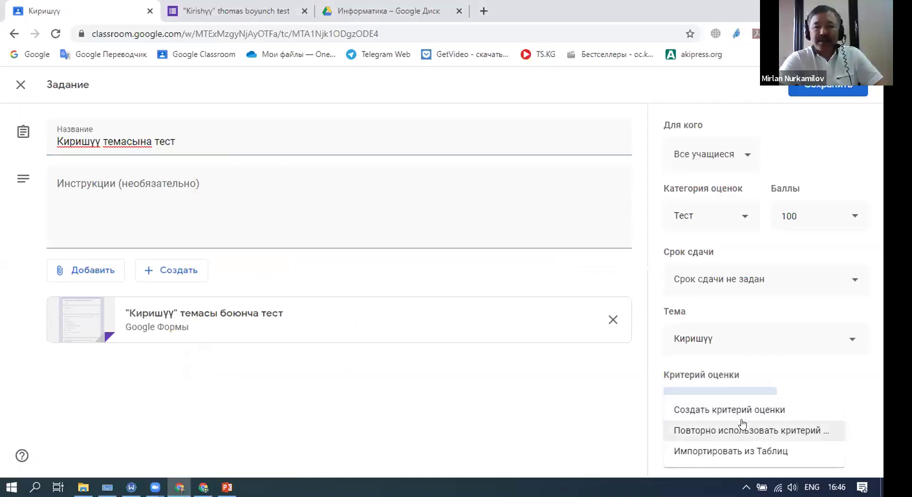
{"action": "left_click", "coordinate": [714, 410]}
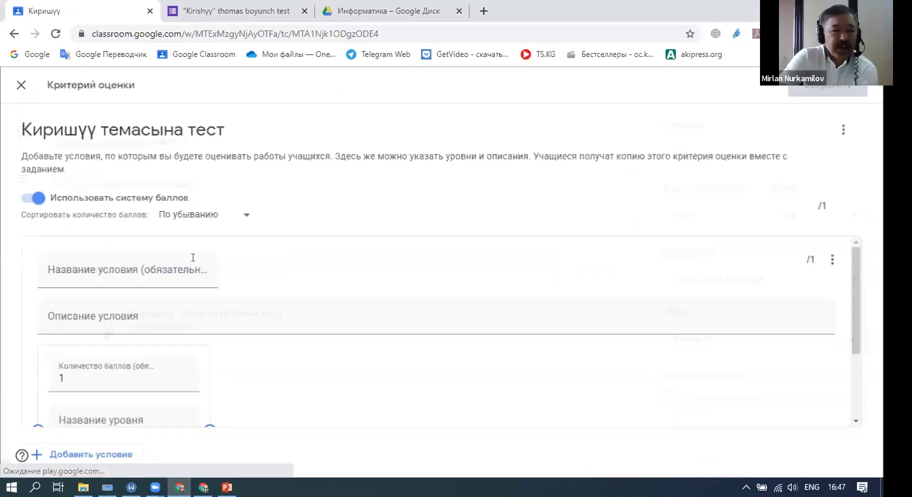
{"action": "scroll", "coordinate": [216, 342], "scroll_direction": "down", "scroll_amount": 2}
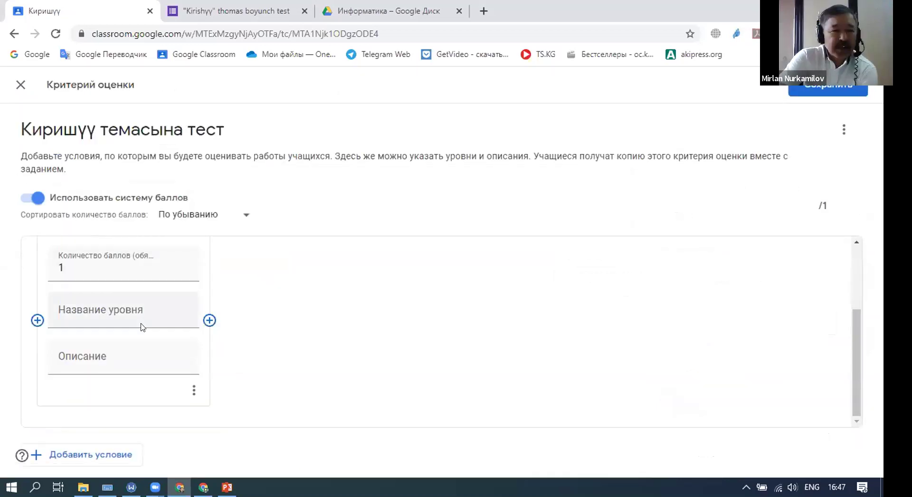
{"action": "left_click", "coordinate": [210, 320]}
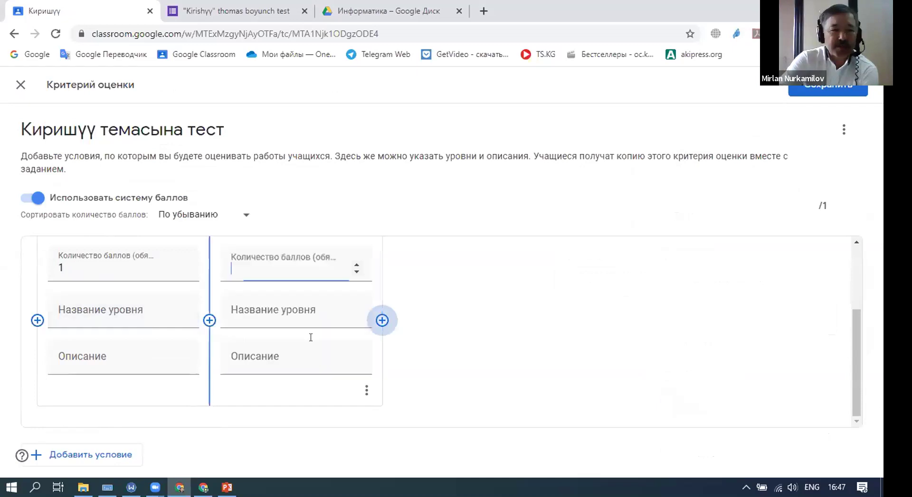
Step: Set the first rubric level's points to 90
{"action": "left_click", "coordinate": [63, 270]}
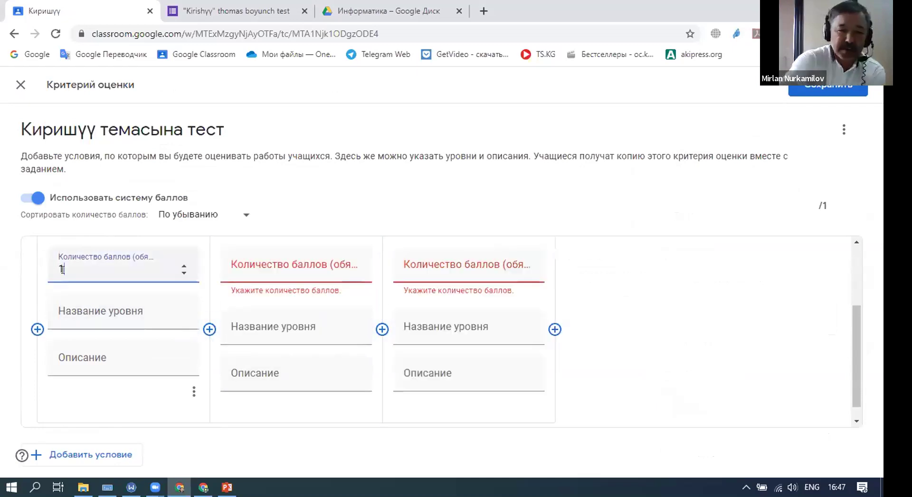
{"action": "key", "text": "BackSpace"}
{"action": "type", "text": "90"}
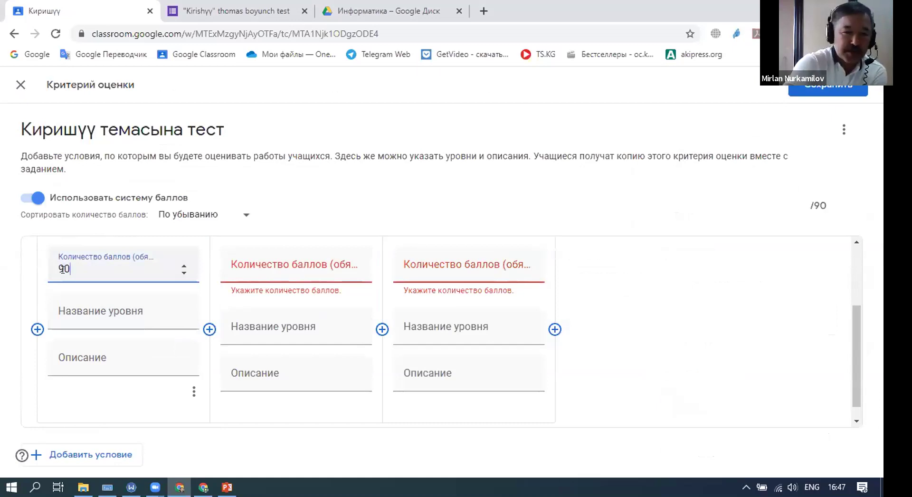
{"action": "key", "text": "BackSpace"}
{"action": "key", "text": "BackSpace"}
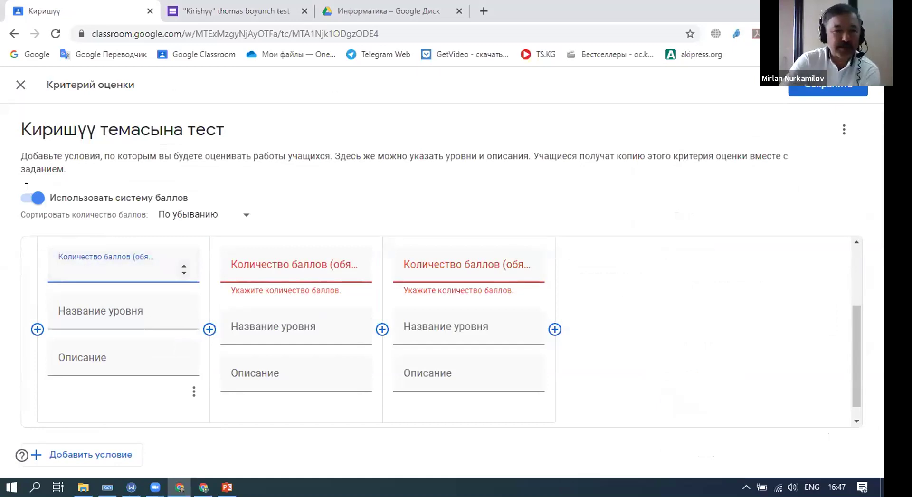
{"action": "type", "text": "90"}
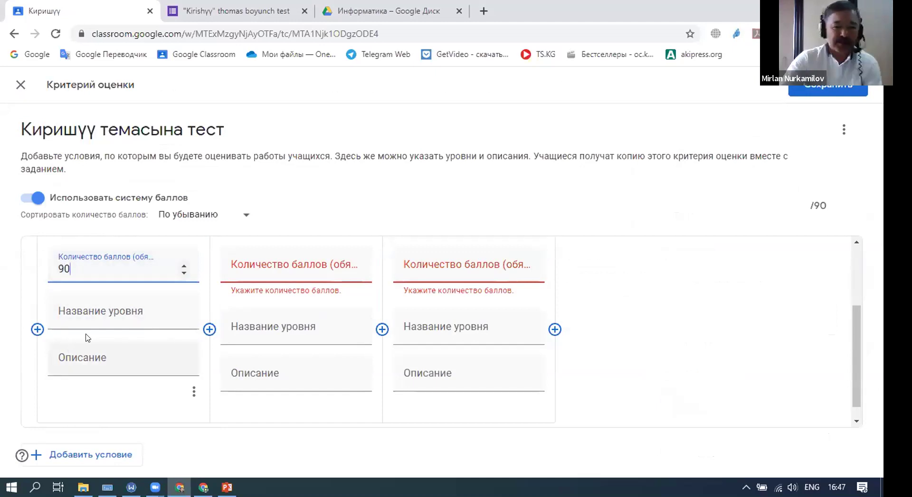
{"action": "left_click", "coordinate": [88, 318]}
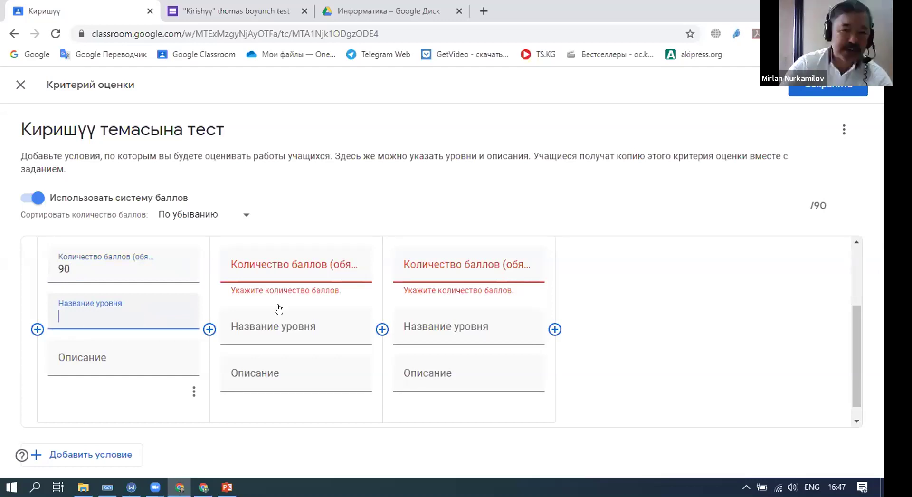
Step: Set the second rubric level's points to 80, keeping the first level at 90
{"action": "left_click", "coordinate": [264, 269]}
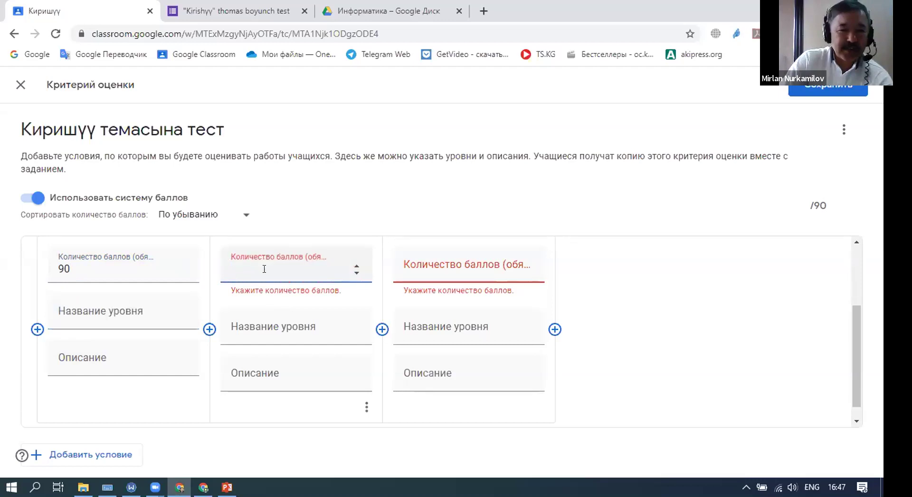
{"action": "type", "text": "80"}
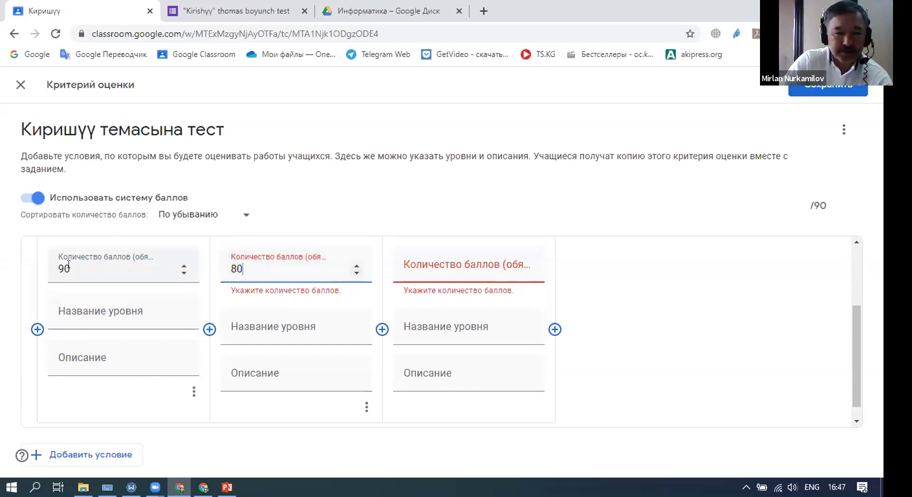
{"action": "left_click", "coordinate": [184, 266]}
{"action": "left_click", "coordinate": [185, 271]}
{"action": "left_click", "coordinate": [285, 276]}
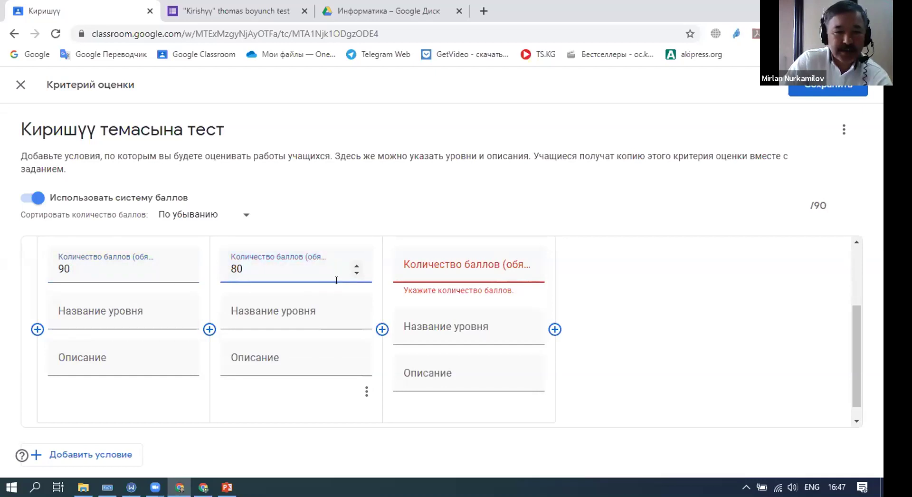
Step: Name the 80-point rubric level Орточо and the 90-point level Жакшы
{"action": "left_click", "coordinate": [250, 311]}
{"action": "type", "text": "Jn"}
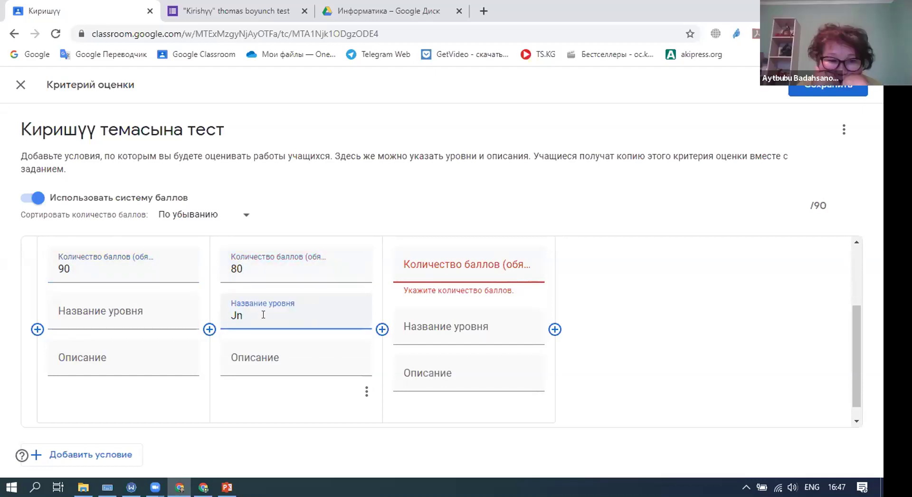
{"action": "key", "text": "BackSpace"}
{"action": "type", "text": "hnjx"}
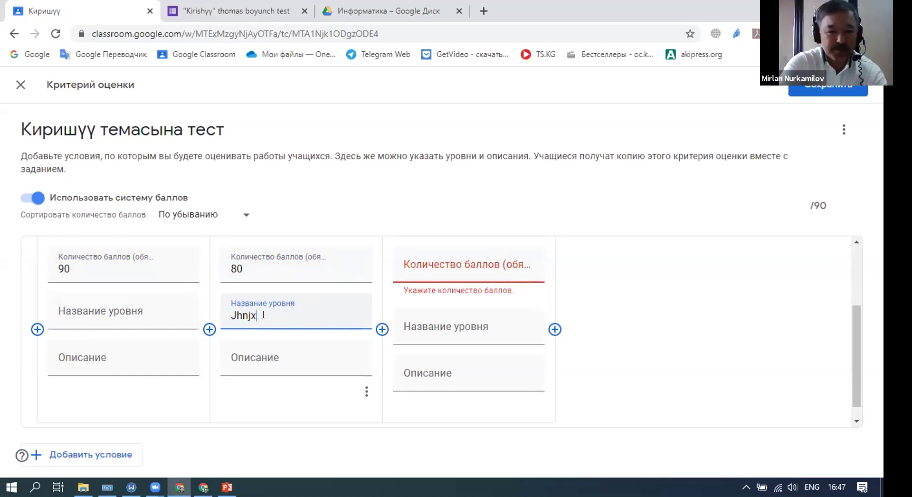
{"action": "key", "text": "ctrl+BackSpace"}
{"action": "key", "text": "alt+shift"}
{"action": "type", "text": "Орточо"}
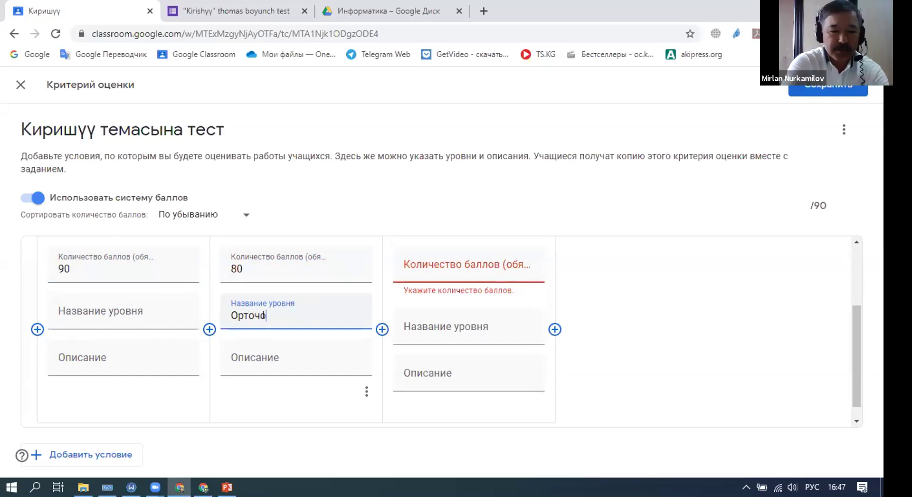
{"action": "left_click", "coordinate": [112, 308]}
{"action": "type", "text": "Жакшы"}
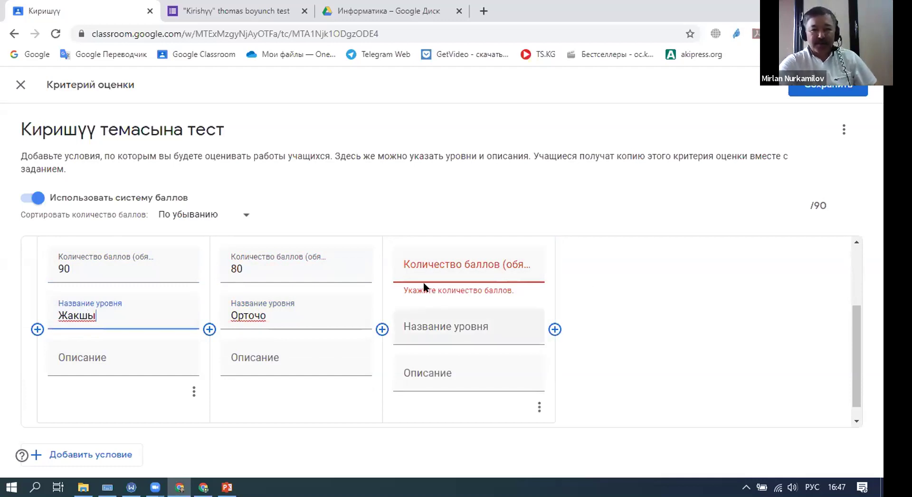
Step: Set the third rubric level's points to 60 and name the level Канатандыралык
{"action": "left_click", "coordinate": [413, 270]}
{"action": "type", "text": "60"}
{"action": "left_click", "coordinate": [430, 325]}
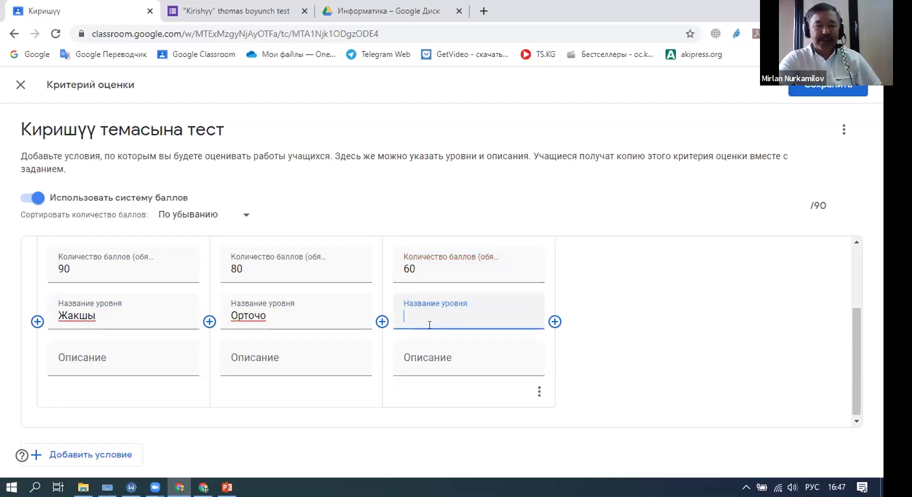
{"action": "type", "text": "Ка"}
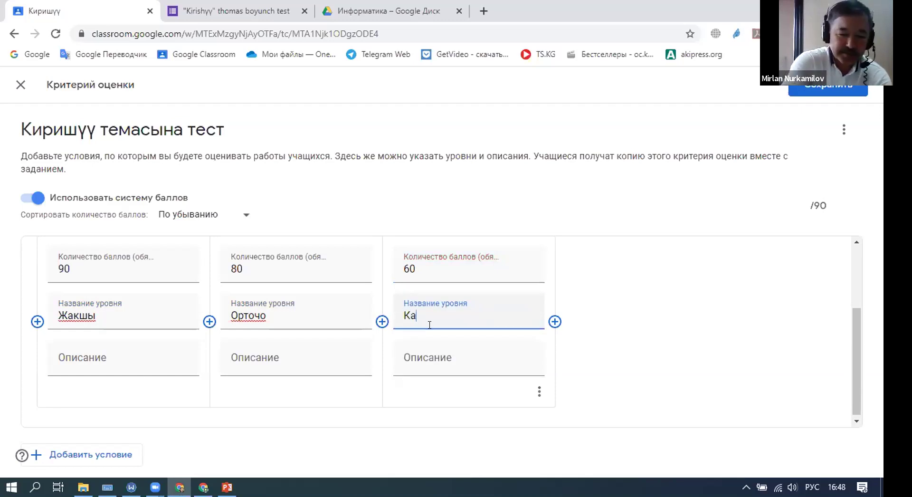
{"action": "type", "text": "натан"}
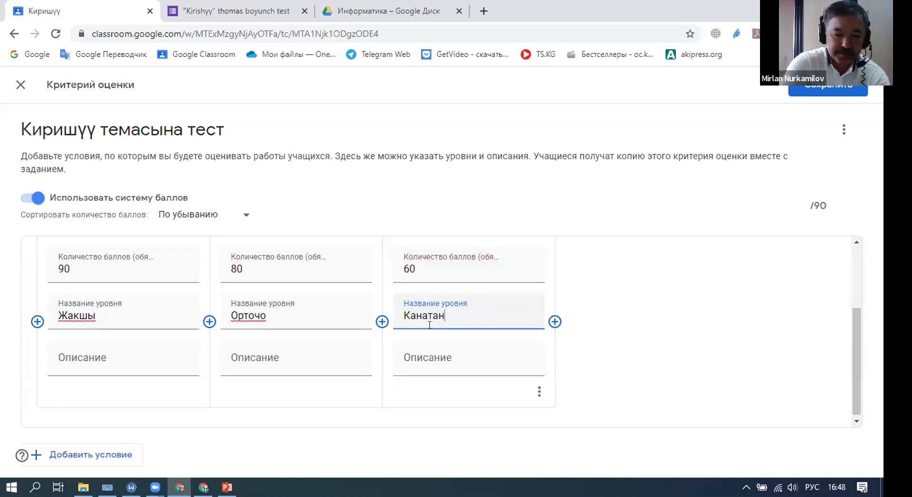
{"action": "type", "text": "дыралык"}
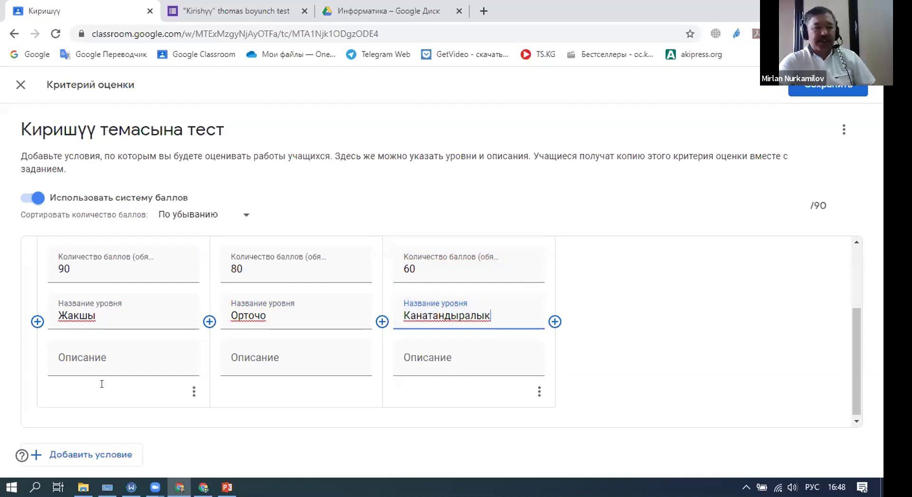
Step: Enter "90-100 бал" as the description of the Жакшы level
{"action": "left_click", "coordinate": [132, 364]}
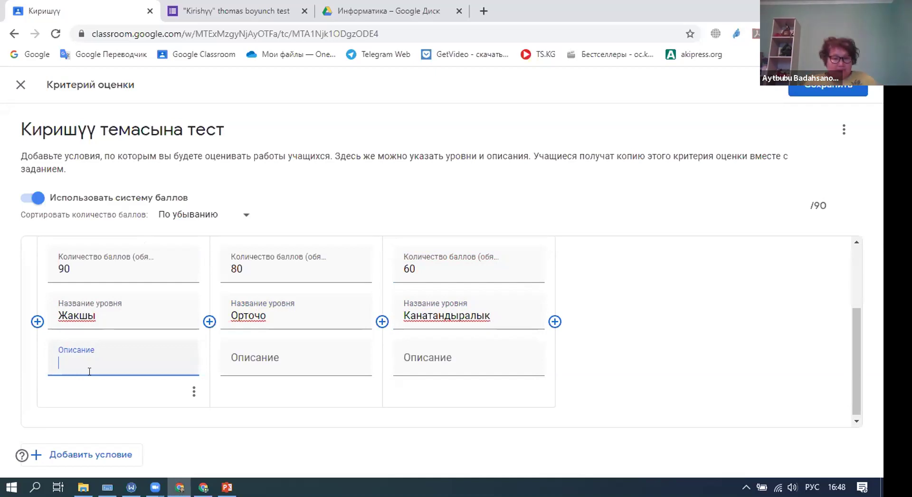
{"action": "type", "text": "90-100 бал"}
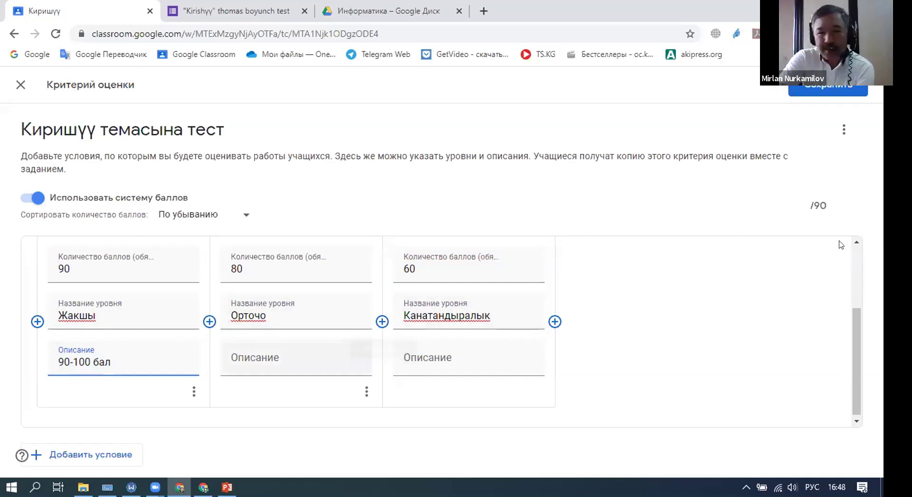
{"action": "scroll", "coordinate": [209, 419], "scroll_direction": "up", "scroll_amount": 2}
{"action": "scroll", "coordinate": [209, 420], "scroll_direction": "down", "scroll_amount": 2}
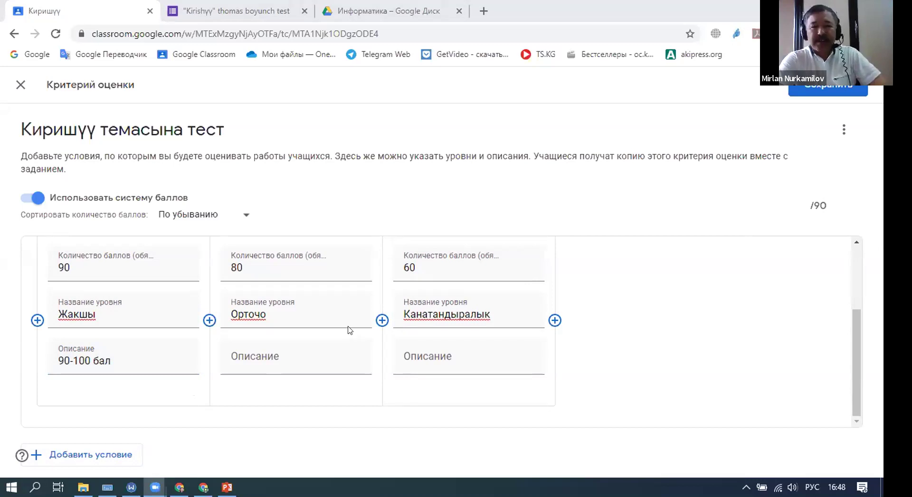
{"action": "left_click", "coordinate": [844, 130]}
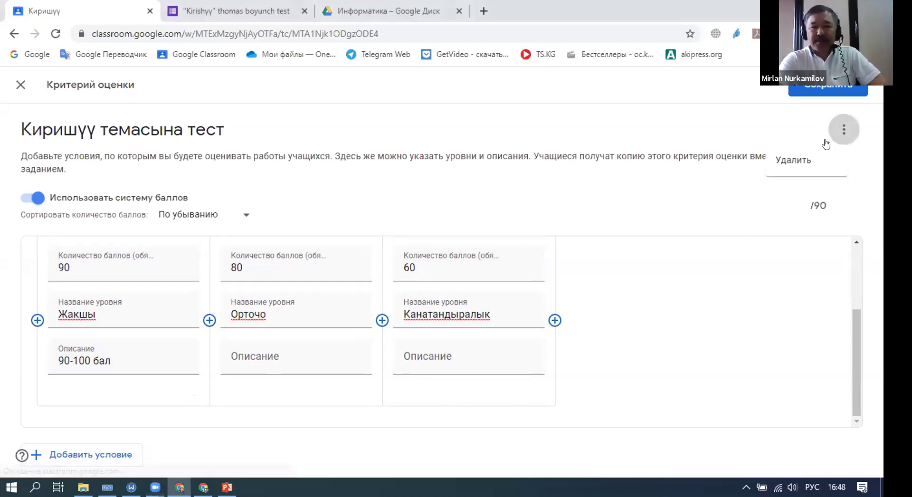
{"action": "left_click", "coordinate": [605, 258]}
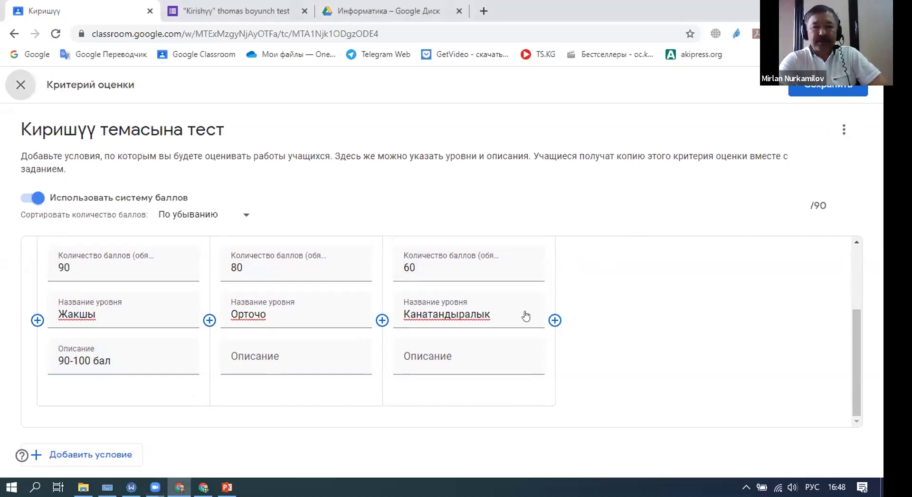
{"action": "key", "text": "Escape"}
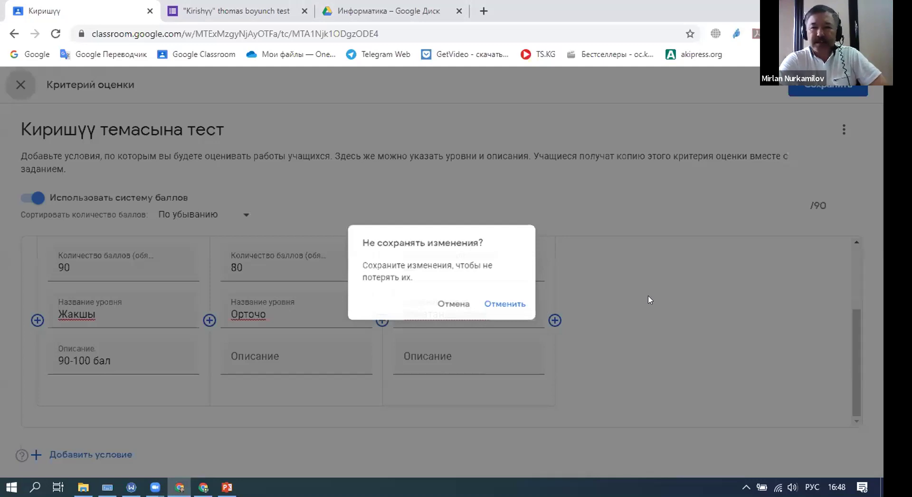
{"action": "key", "text": "Escape"}
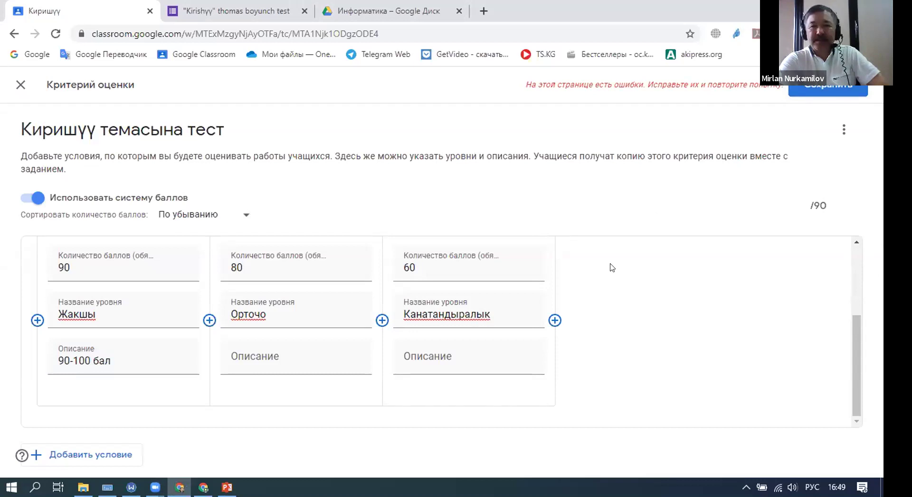
Step: Name the rubric criterion Критерий1 and save the rubric to the assignment
{"action": "scroll", "coordinate": [539, 308], "scroll_direction": "up", "scroll_amount": 3}
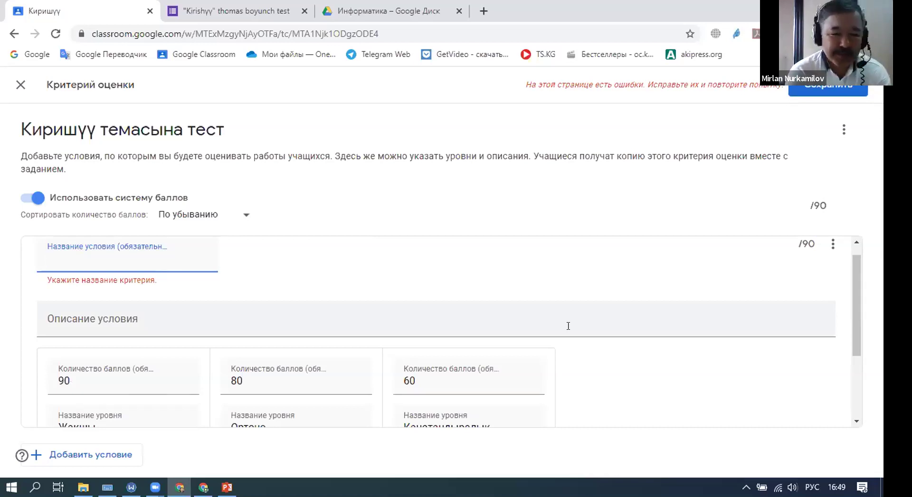
{"action": "type", "text": "Критерий1"}
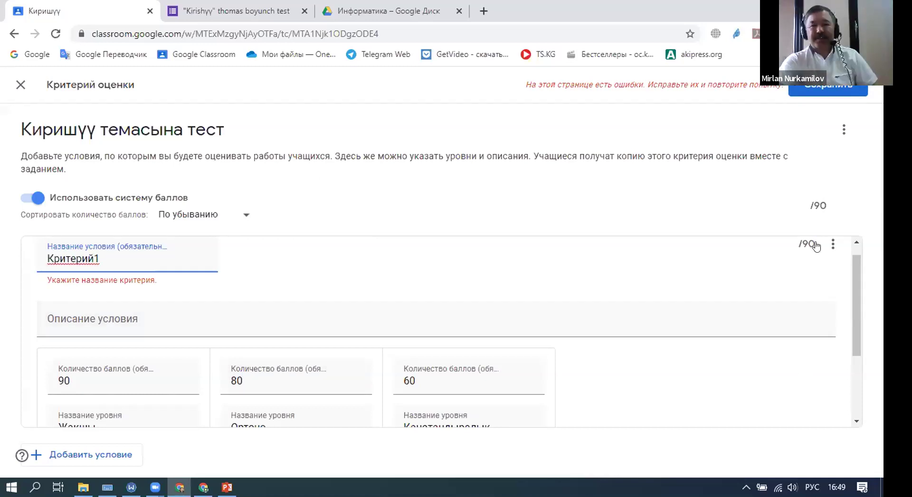
{"action": "left_click", "coordinate": [846, 94]}
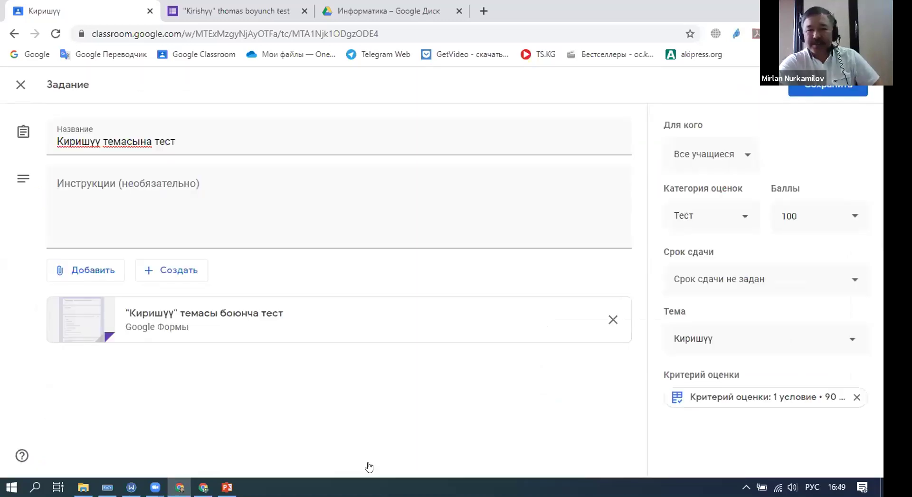
Step: View the saved rubric attached to the assignment and return to the Киришүү topic's classwork
{"action": "left_click", "coordinate": [678, 401]}
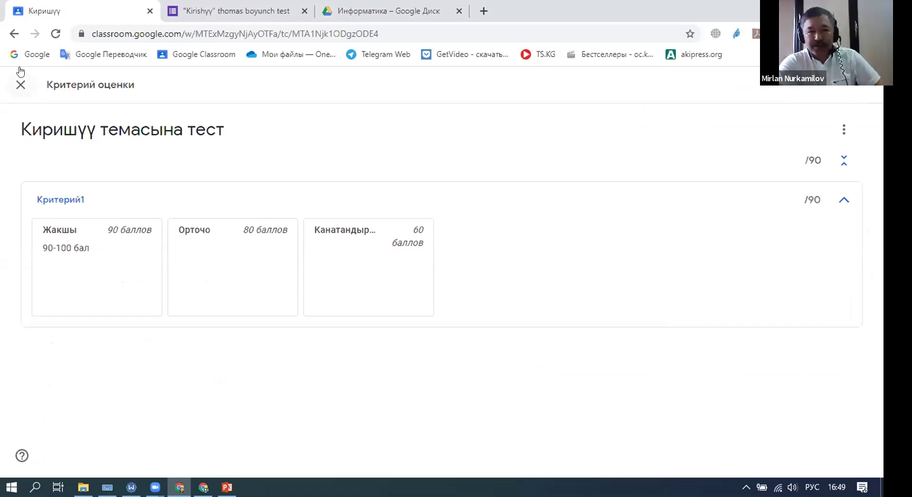
{"action": "left_click", "coordinate": [14, 33]}
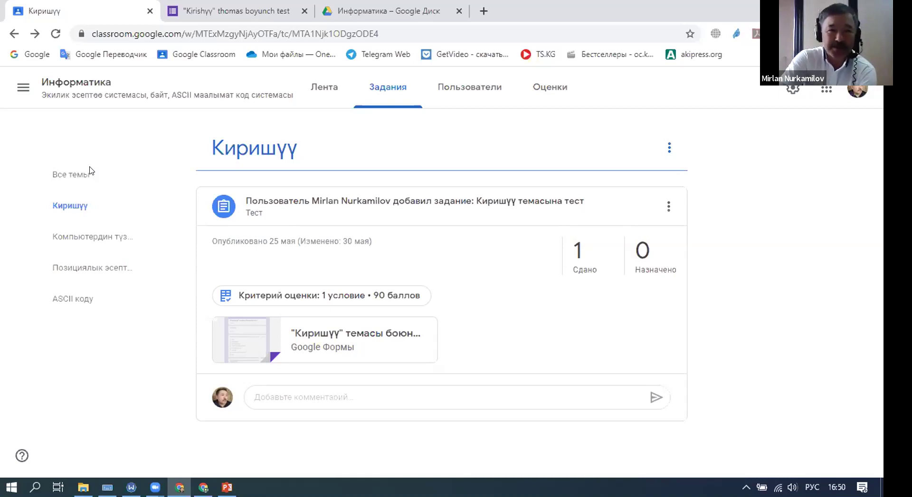
Step: Leave the Информатика course and open the overview of all courses
{"action": "key", "text": "ctrl+Tab"}
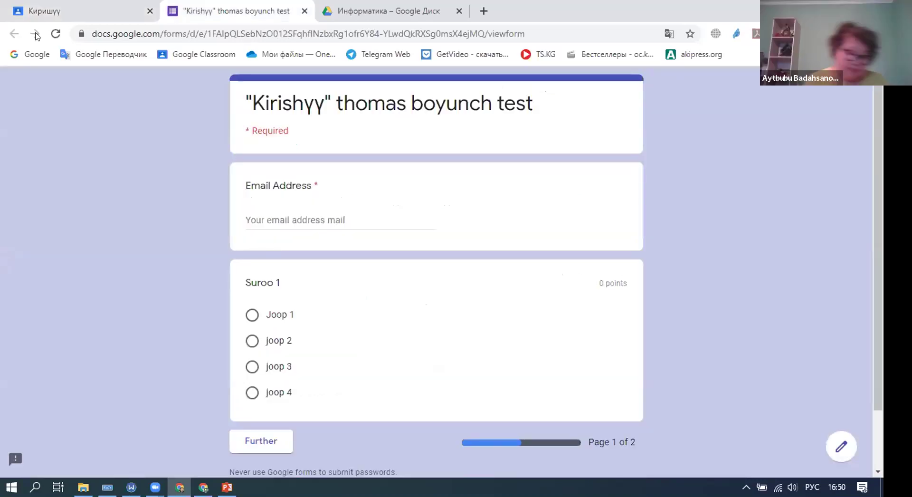
{"action": "key", "text": "ctrl+shift+Tab"}
{"action": "left_click", "coordinate": [26, 98]}
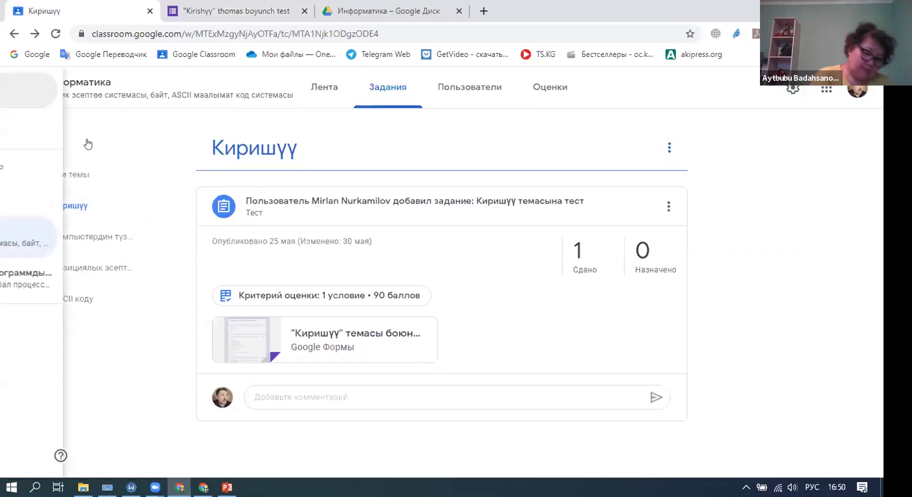
{"action": "left_click", "coordinate": [71, 114]}
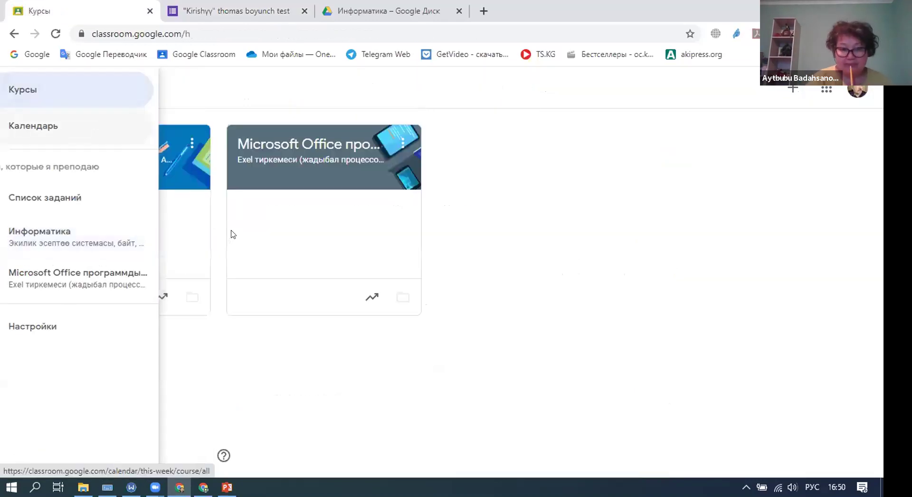